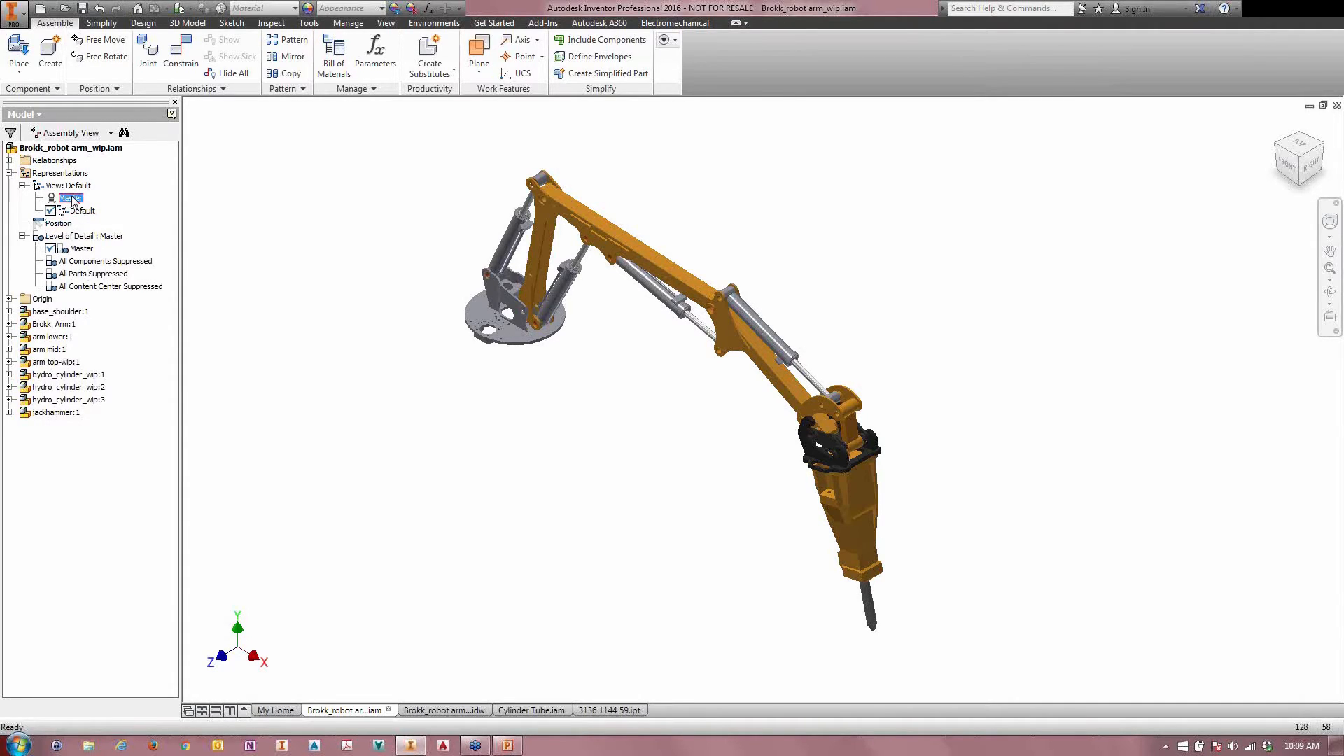
Step: Create a new view representation and name it "alt paint scheme"
click(78, 212)
middle_drag(616, 381, 560, 390)
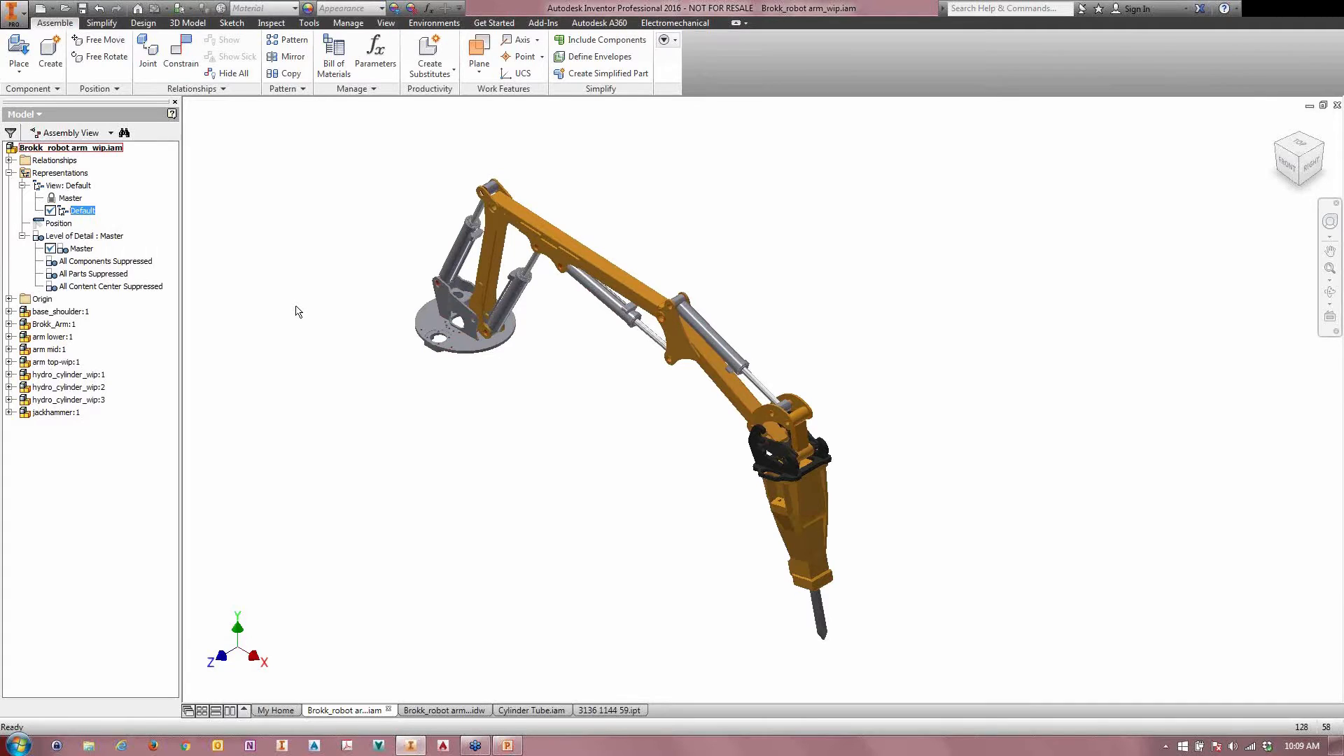
right_click(74, 192)
click(95, 207)
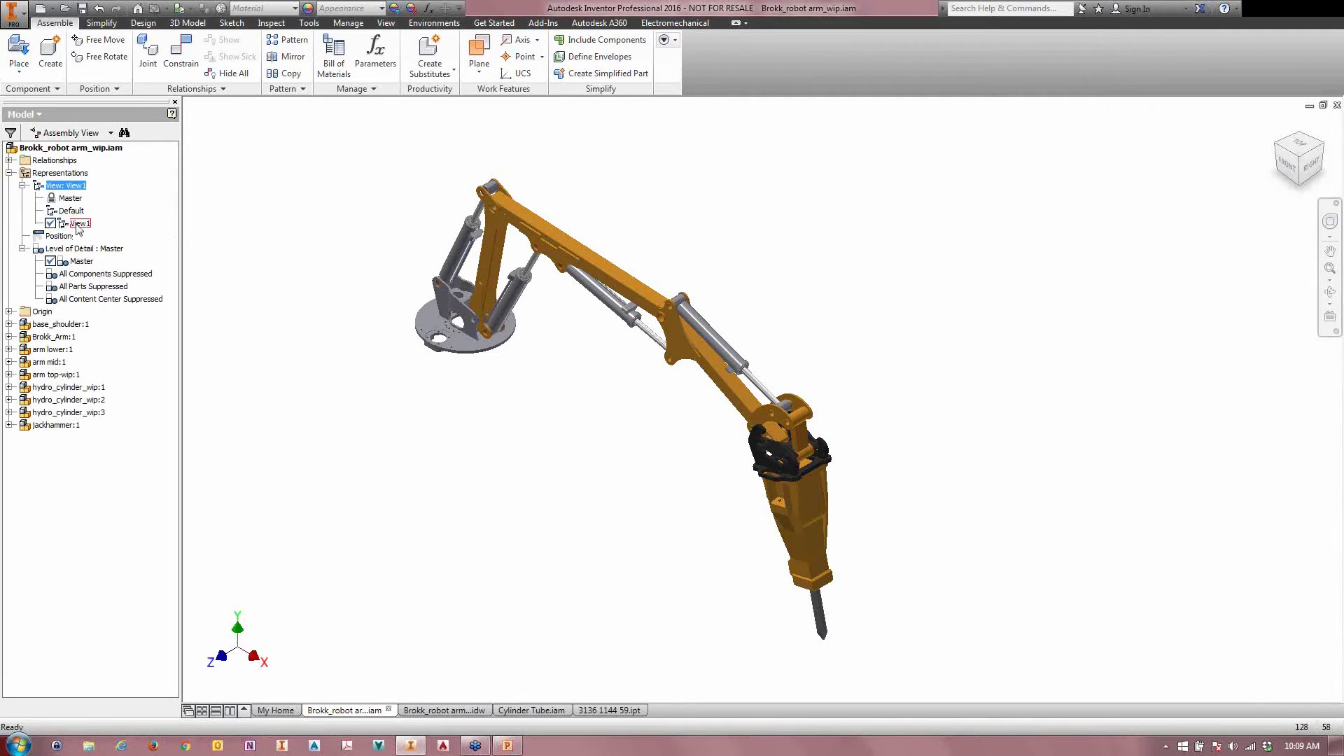
click(77, 225)
text(alt paint scheme)
key(Return)
Step: Apply the Light Red appearance to the lower, mid and top arm components and the jackhammer
click(488, 269)
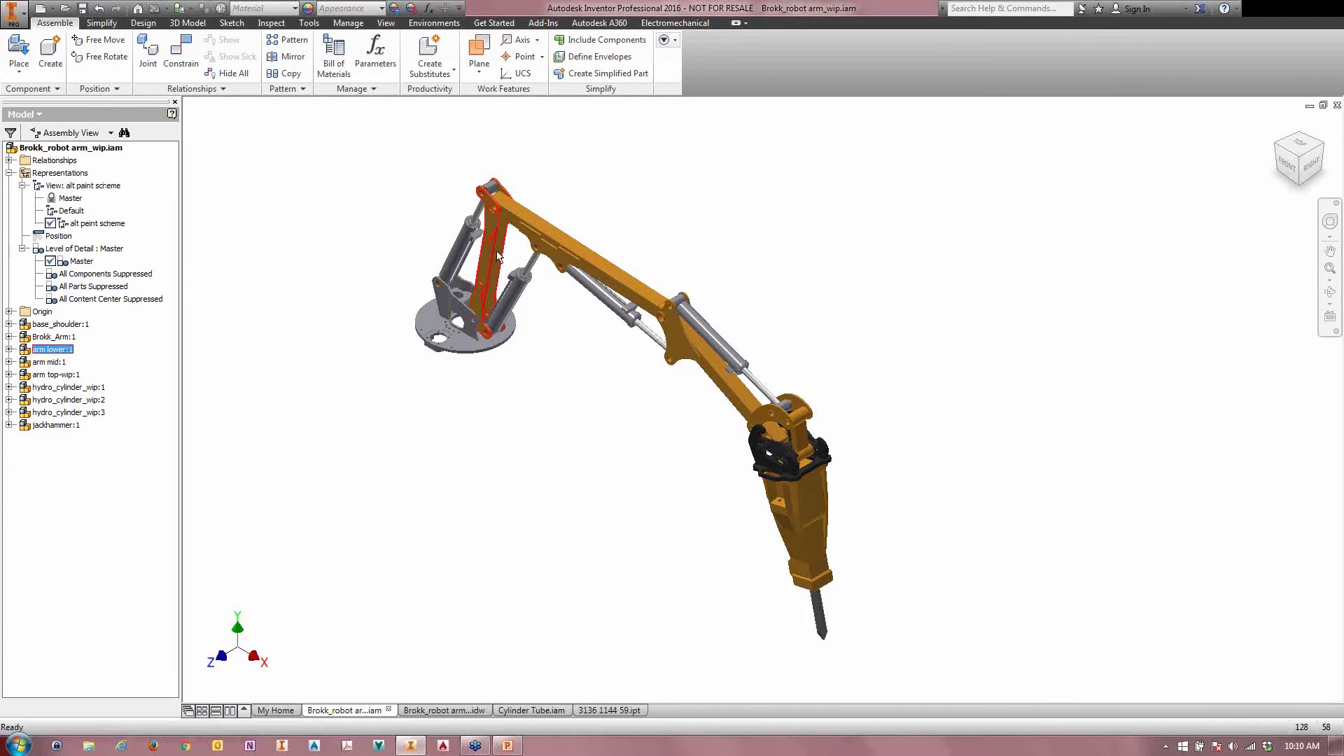
ctrl+click(623, 280)
ctrl+click(776, 417)
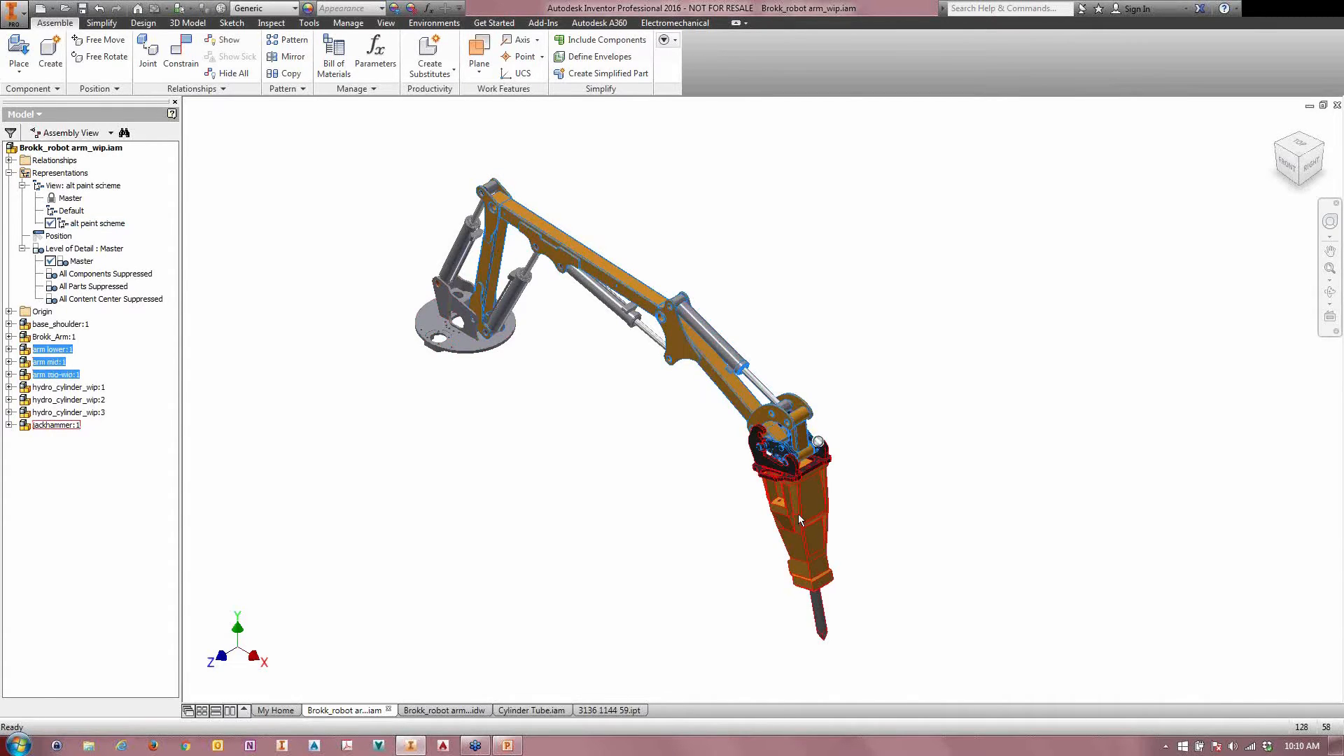
ctrl+click(802, 515)
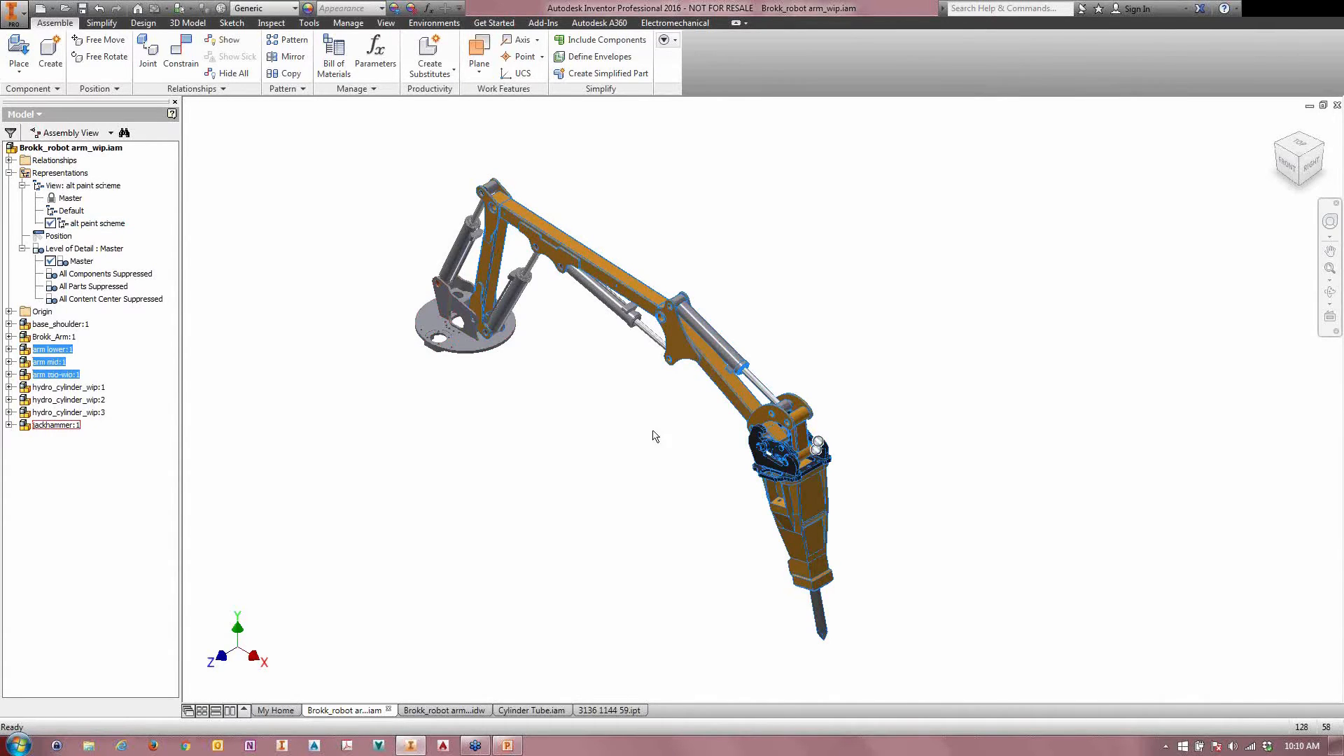
click(381, 7)
click(280, 98)
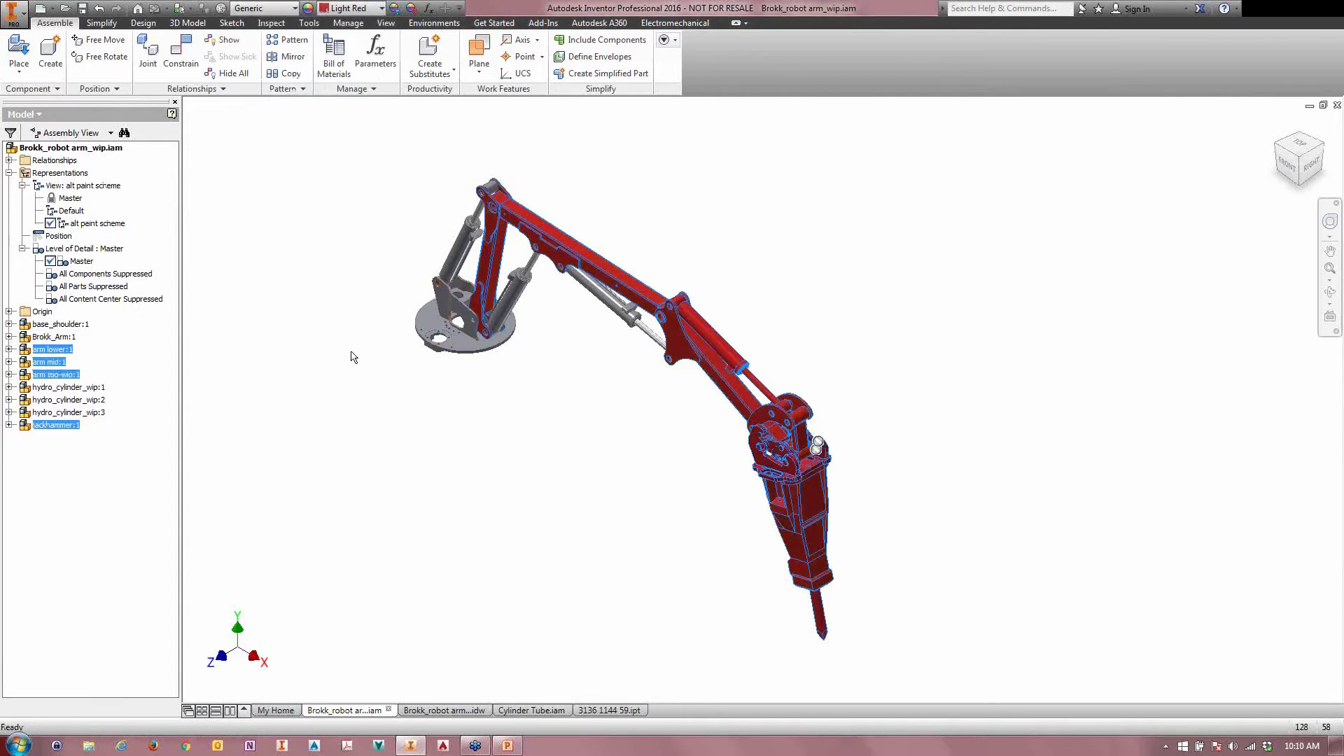
click(354, 357)
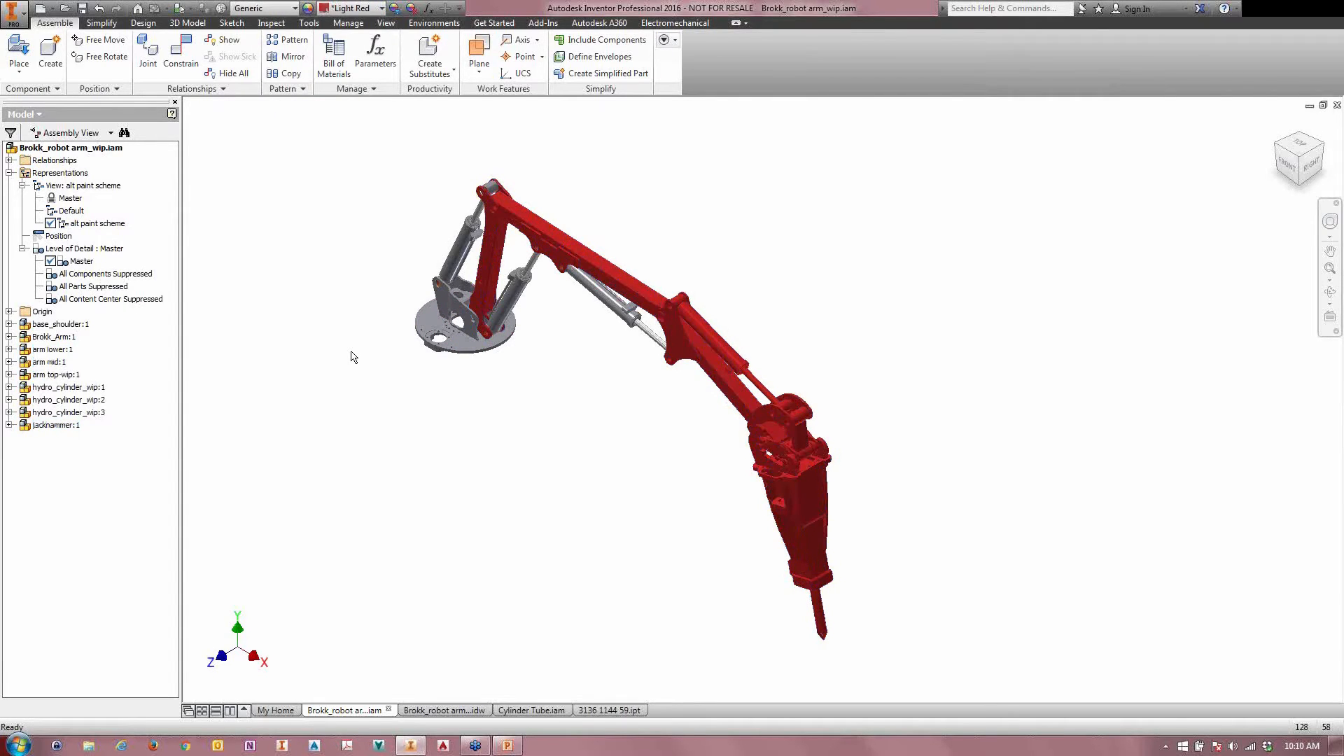
Step: Compare the Default and alt paint scheme view representations by activating each in turn and viewing the arm from another side
double_click(71, 211)
double_click(65, 224)
shift+middle_drag(735, 451, 534, 448)
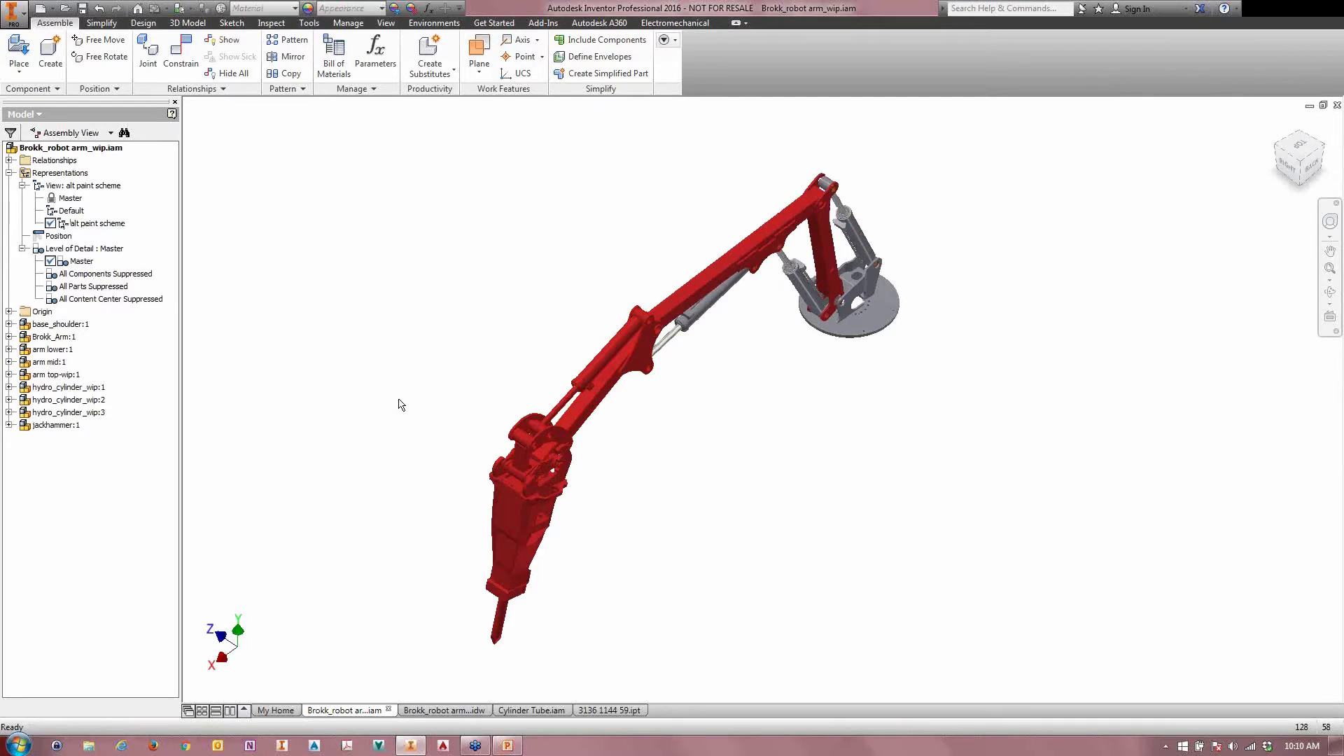
double_click(70, 211)
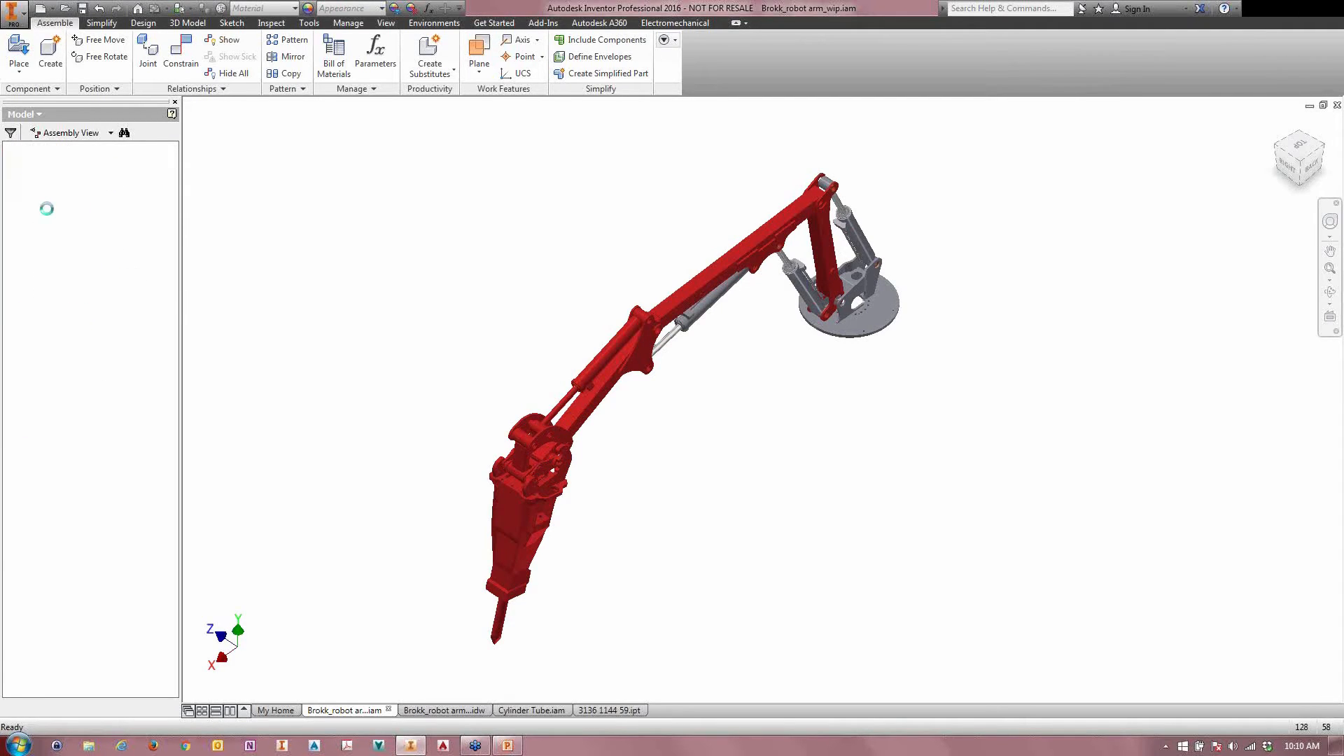
double_click(69, 226)
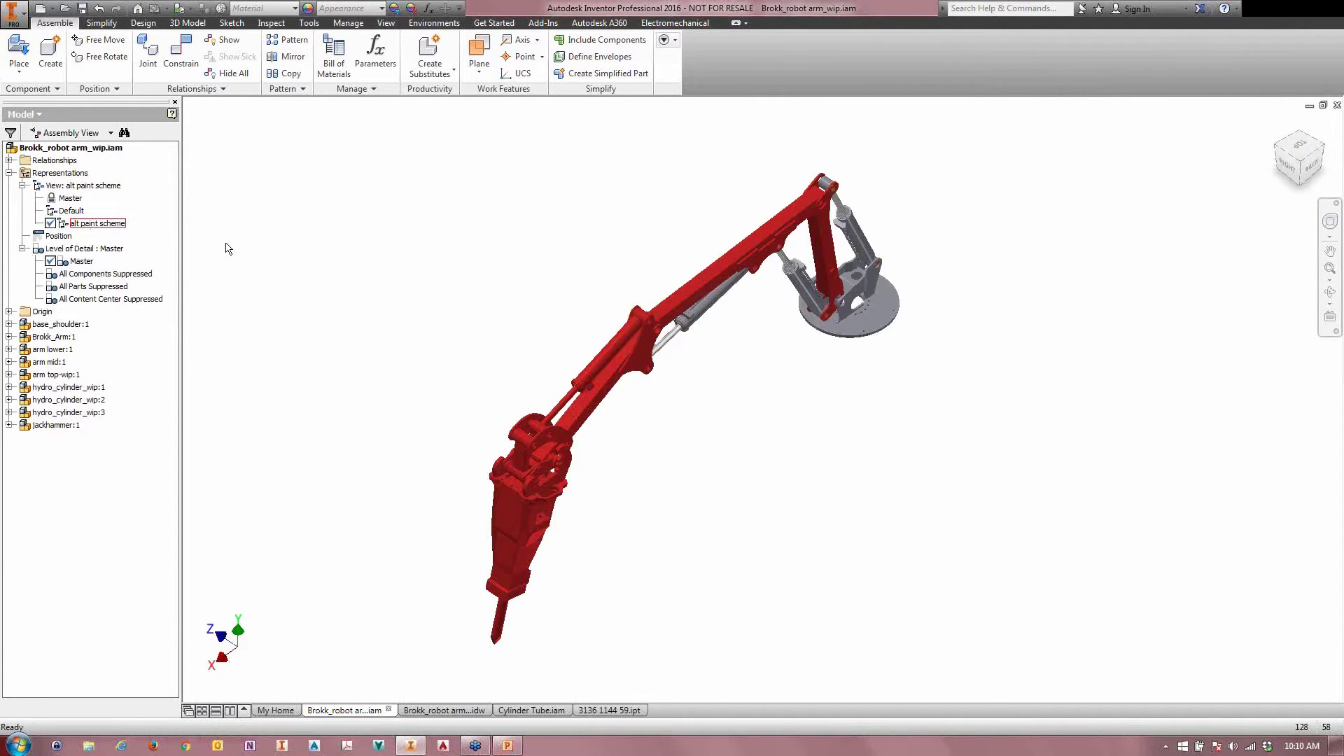
Step: Add another view representation to the assembly
right_click(74, 186)
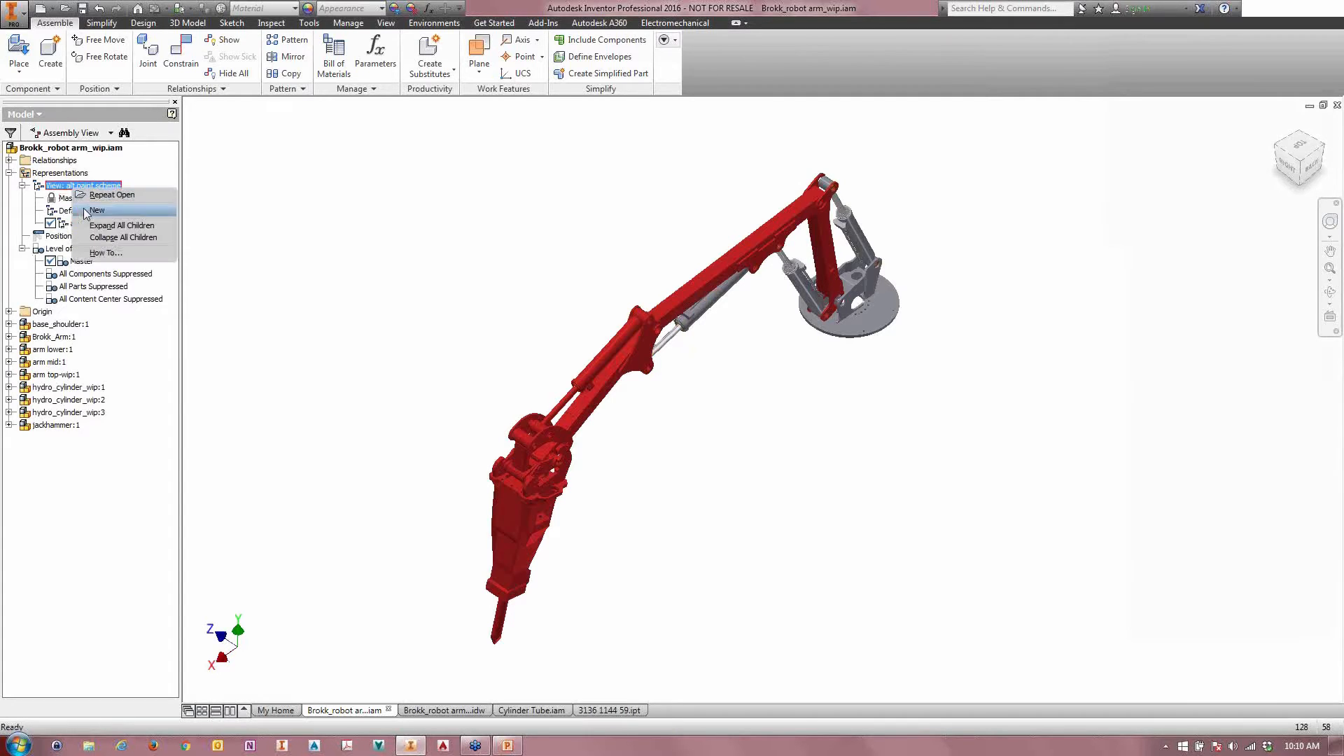
click(96, 211)
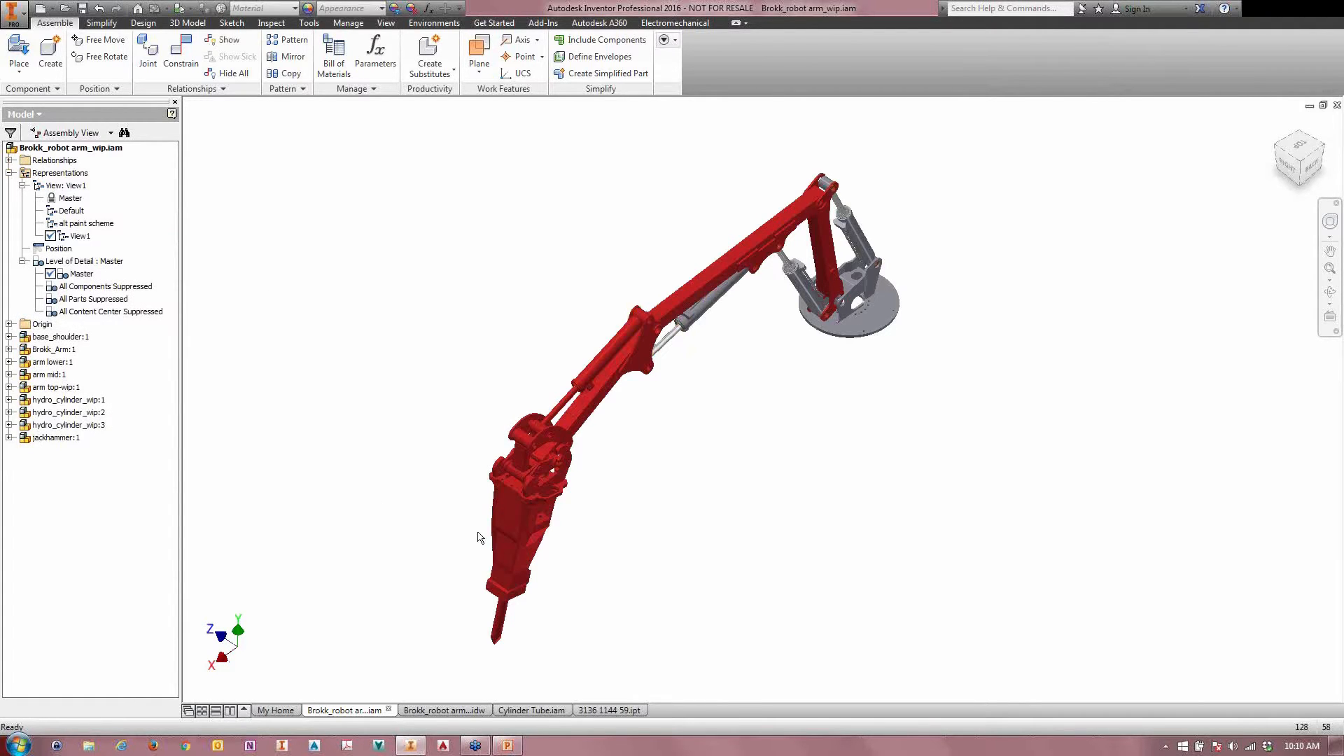
Step: Select the jackhammer together with the components constrained to it and isolate them
shift+middle_drag(477, 534, 815, 561)
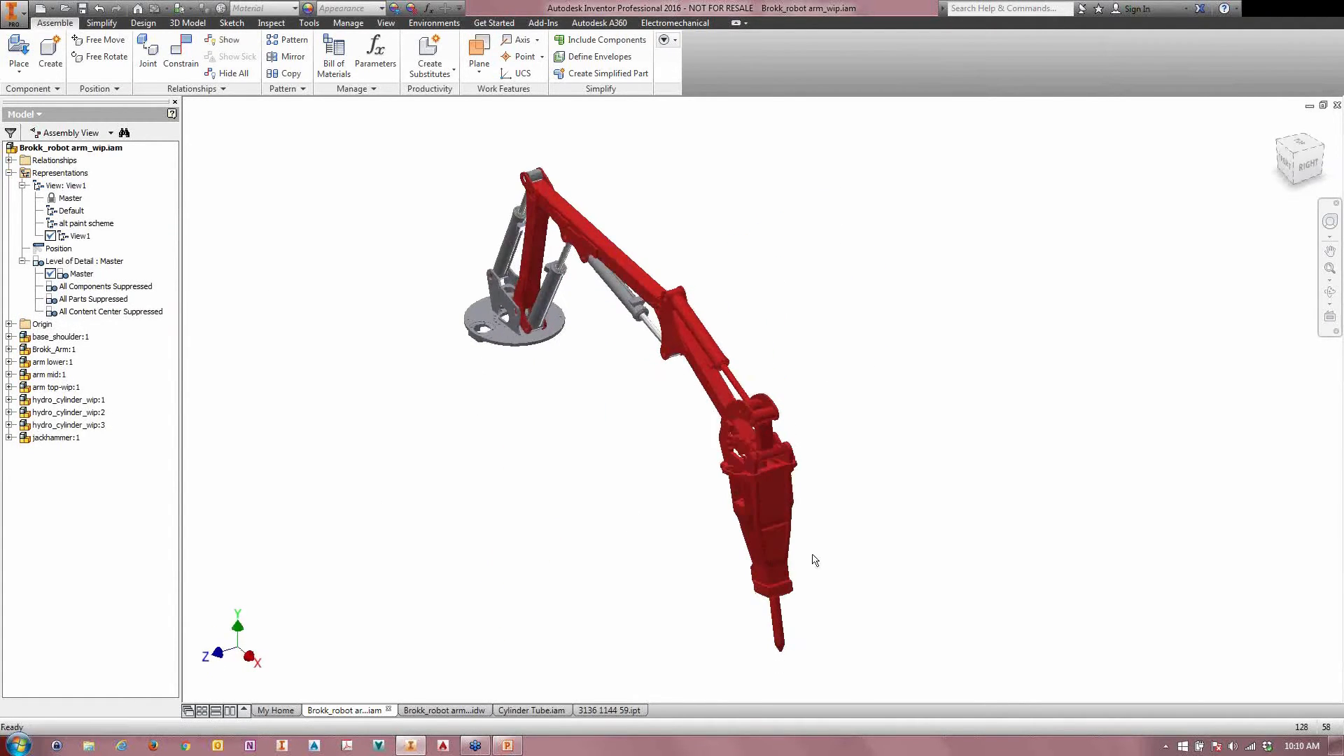
scroll(801, 556, up, 3)
scroll(620, 467, up, 4)
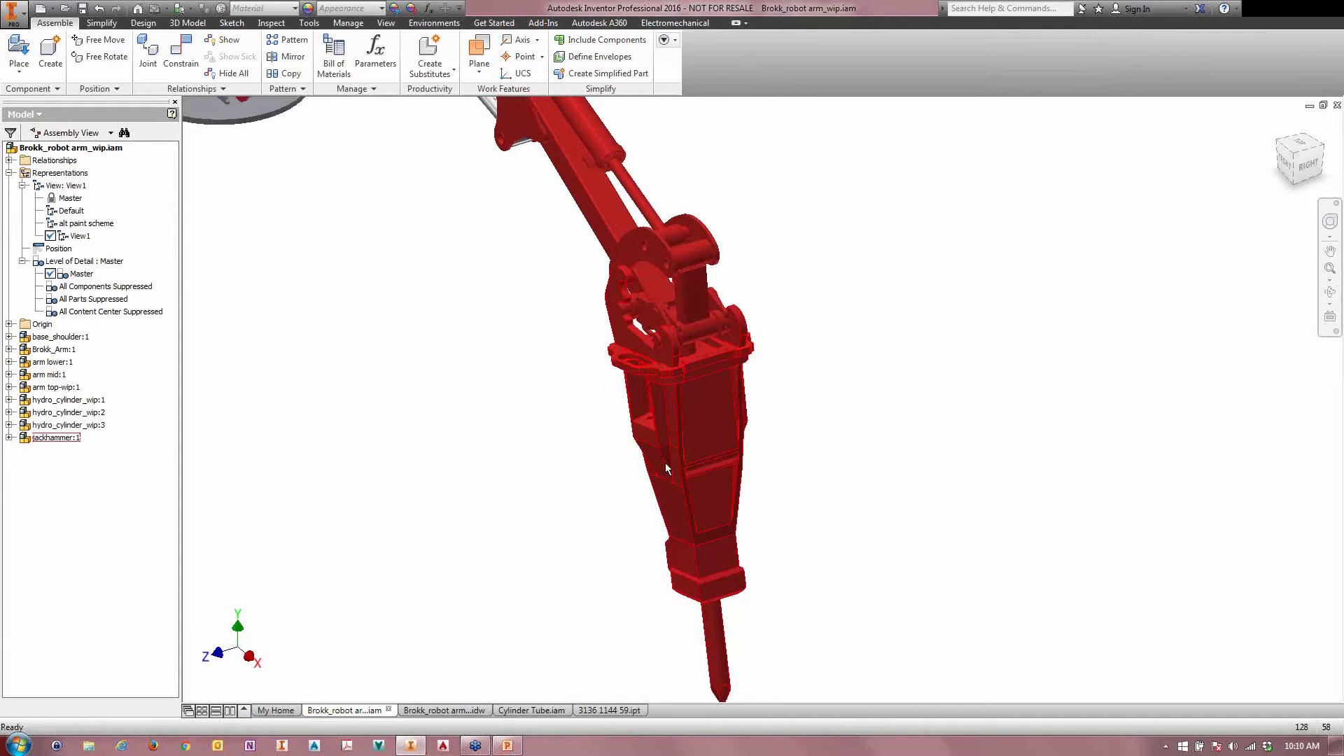
scroll(665, 464, down, 5)
click(649, 469)
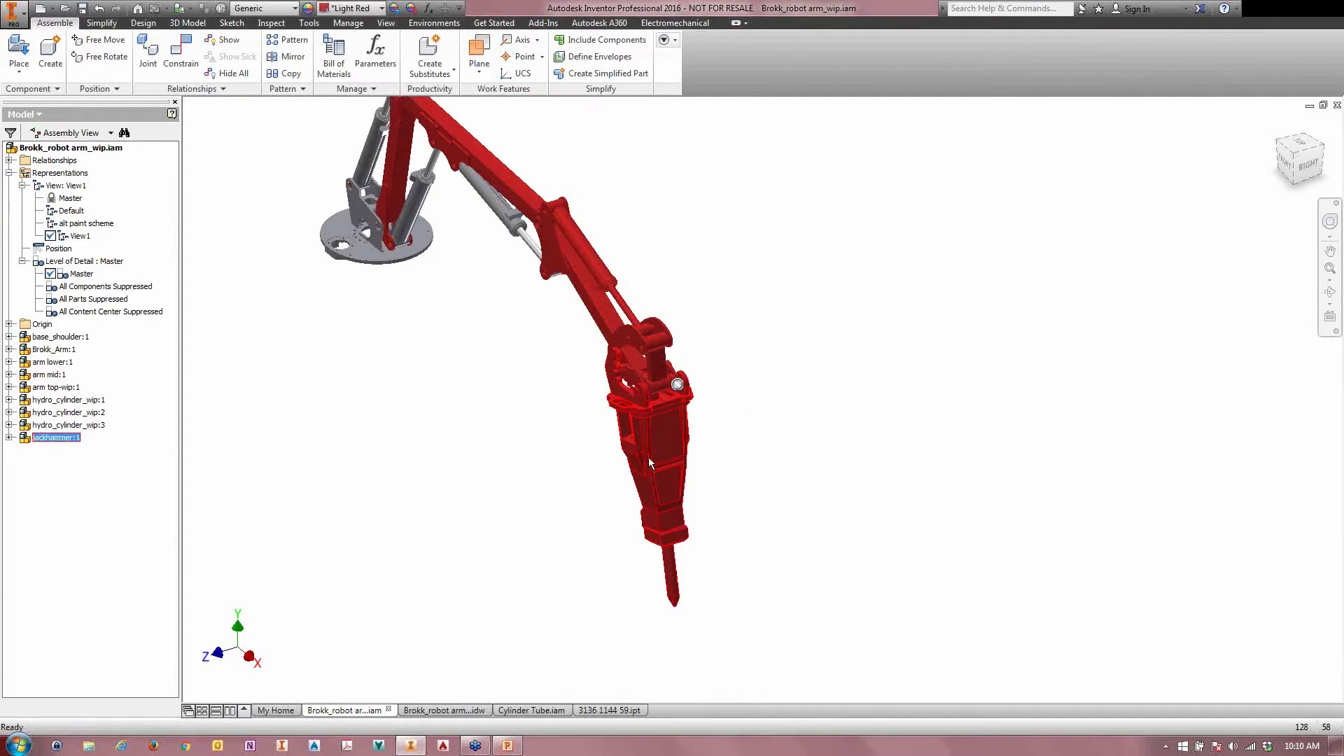
right_click(649, 455)
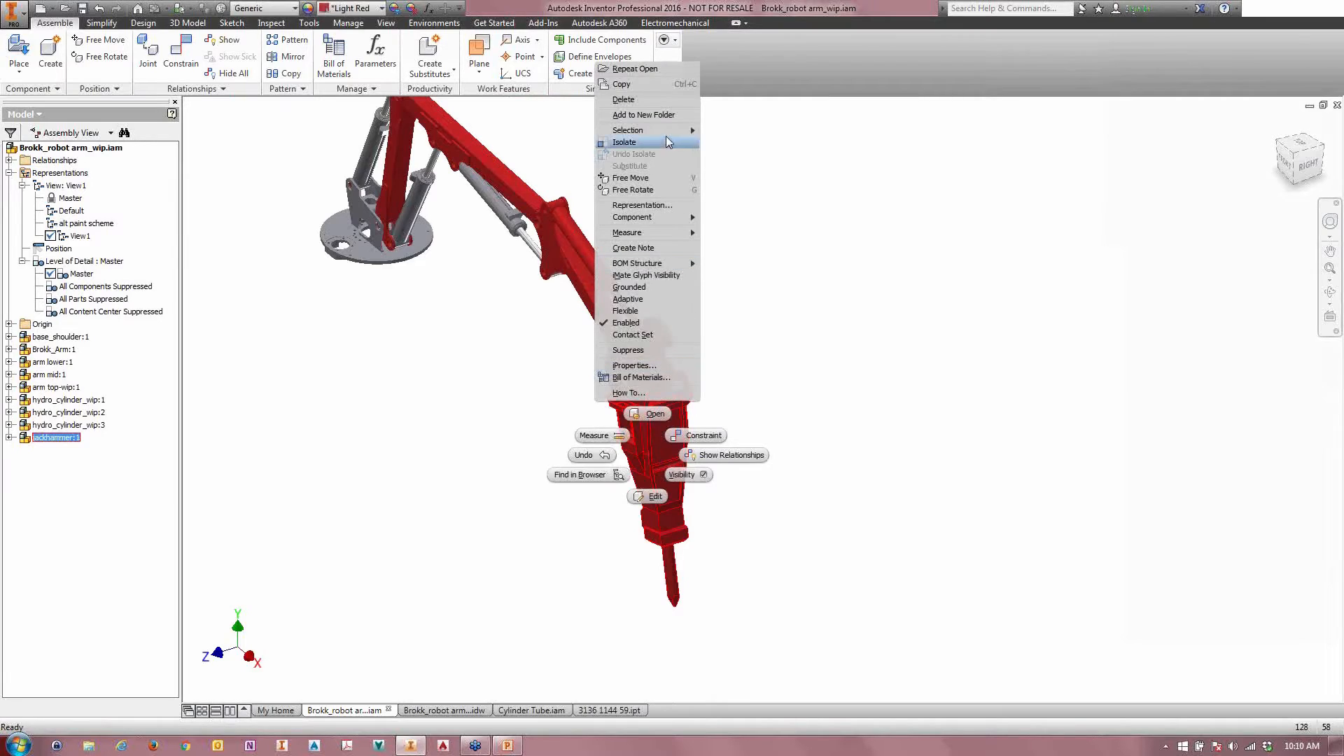
mouse_move(664, 137)
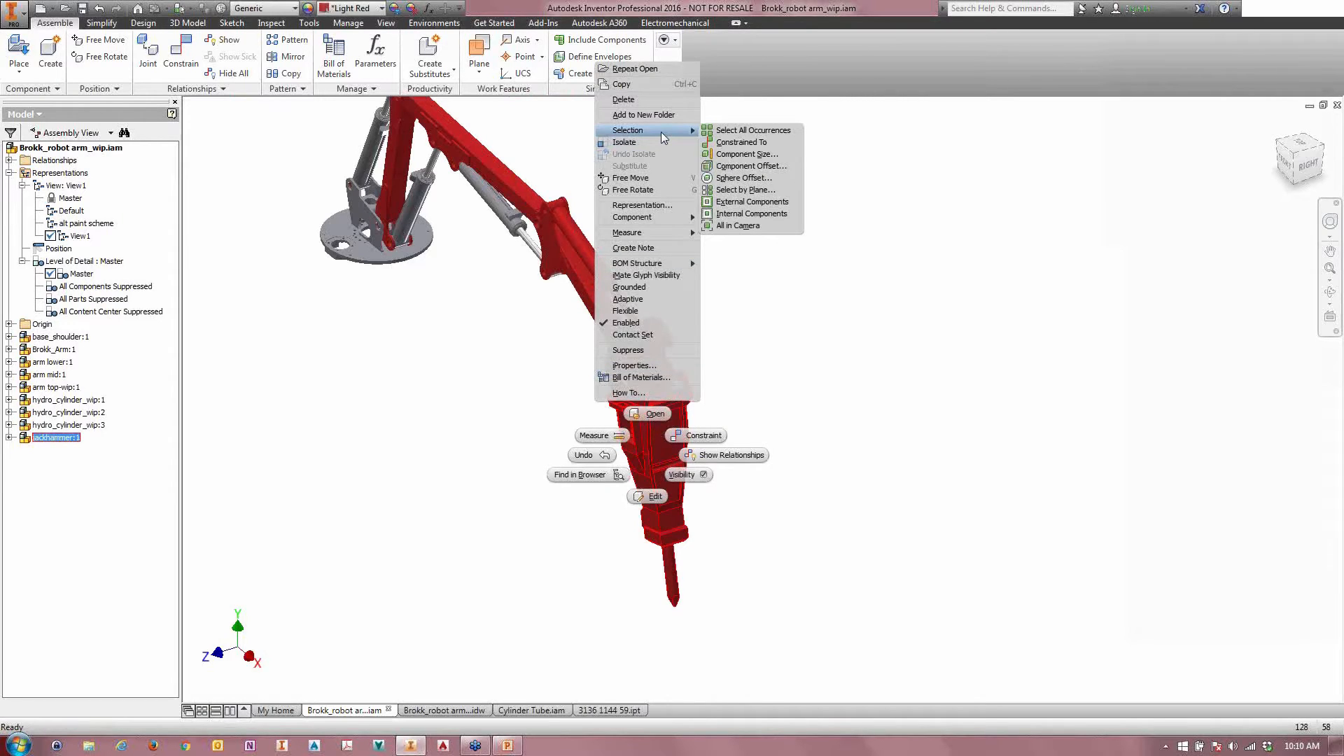
click(726, 143)
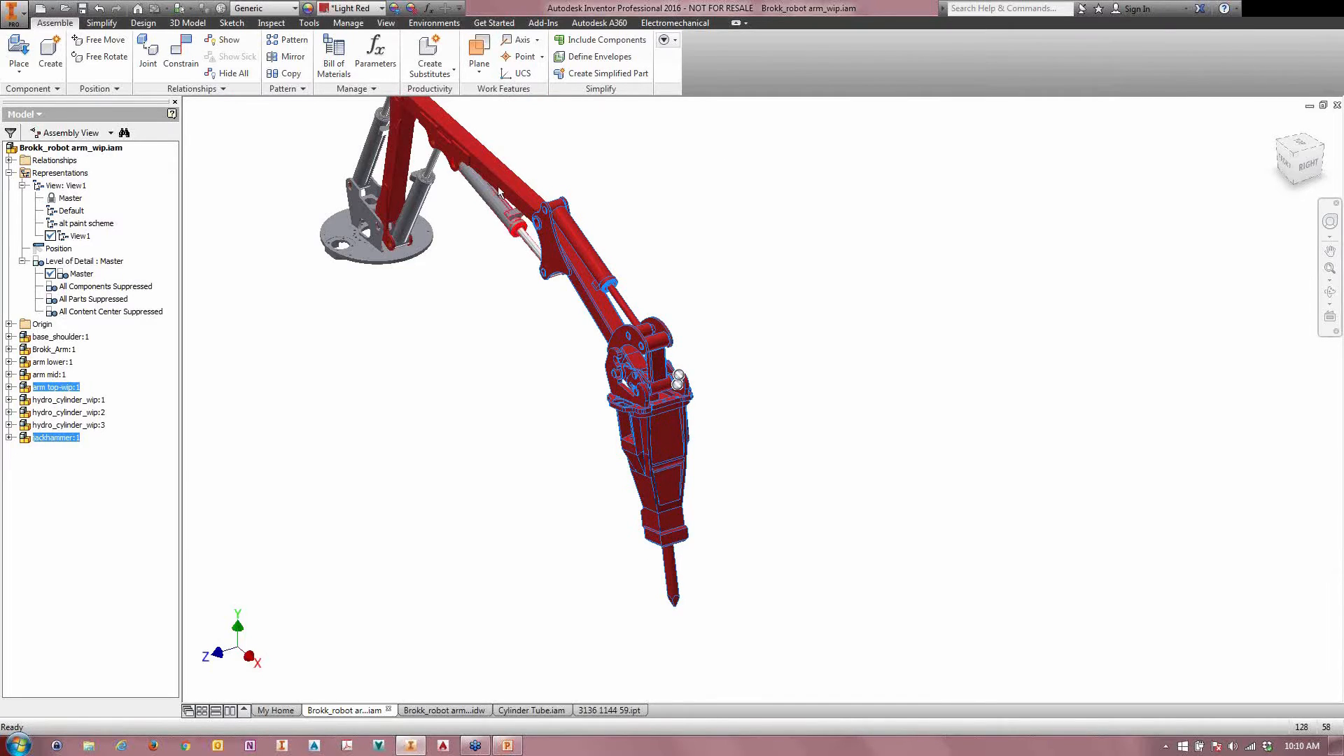
right_click(531, 350)
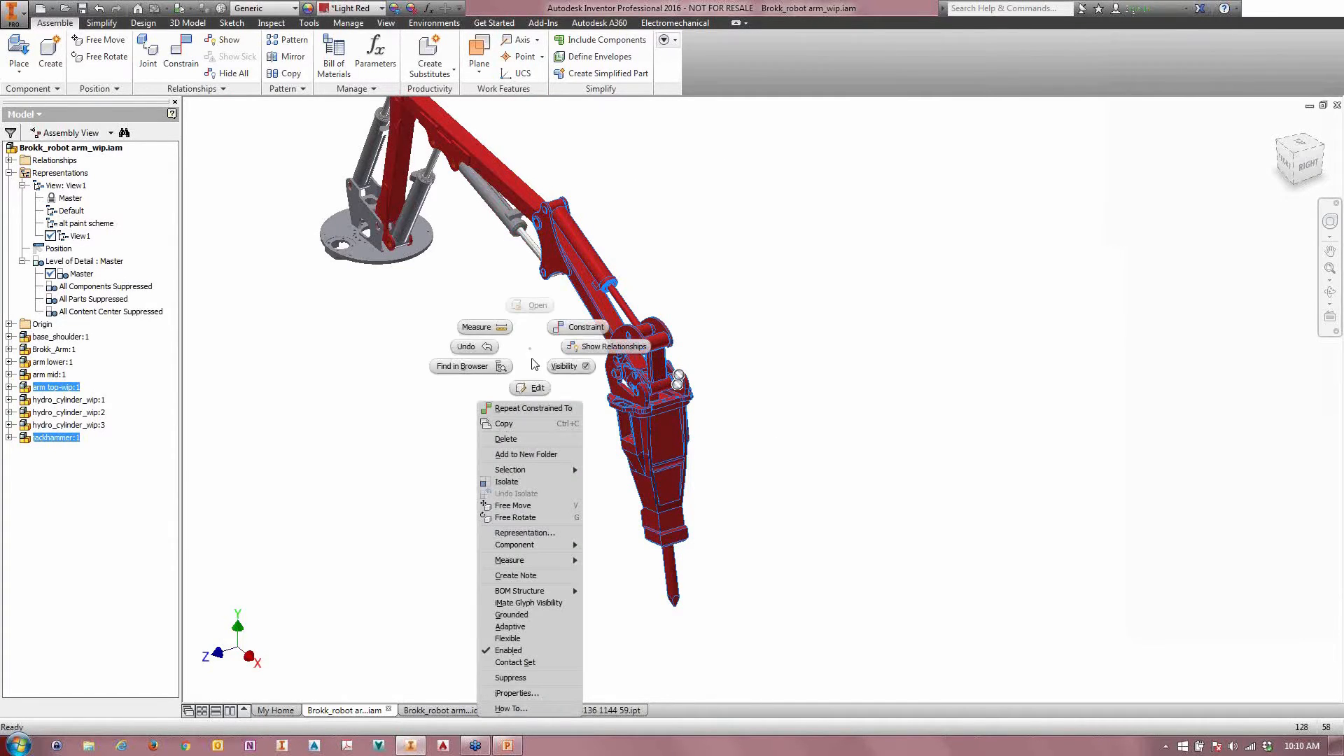
click(513, 481)
click(382, 227)
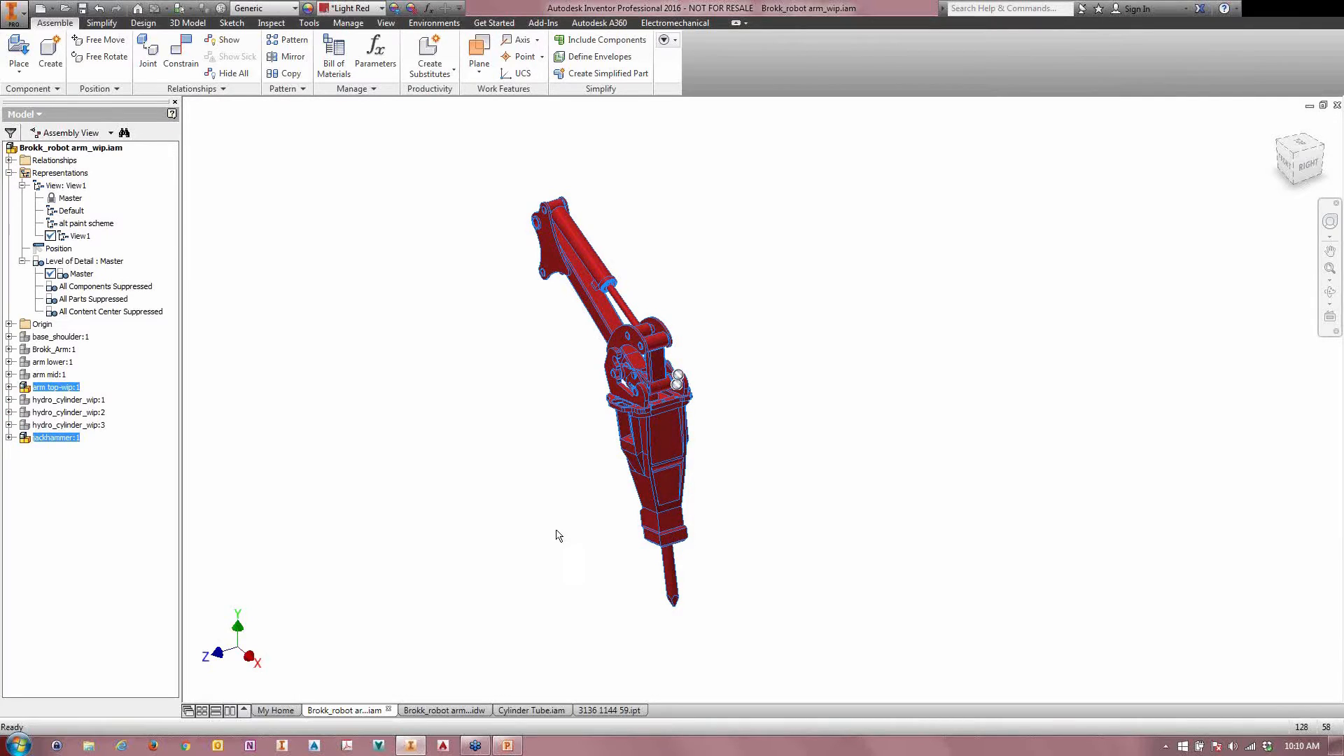
Step: Remove the appearance overrides from the new view representation and rename it "robot head"
right_click(81, 237)
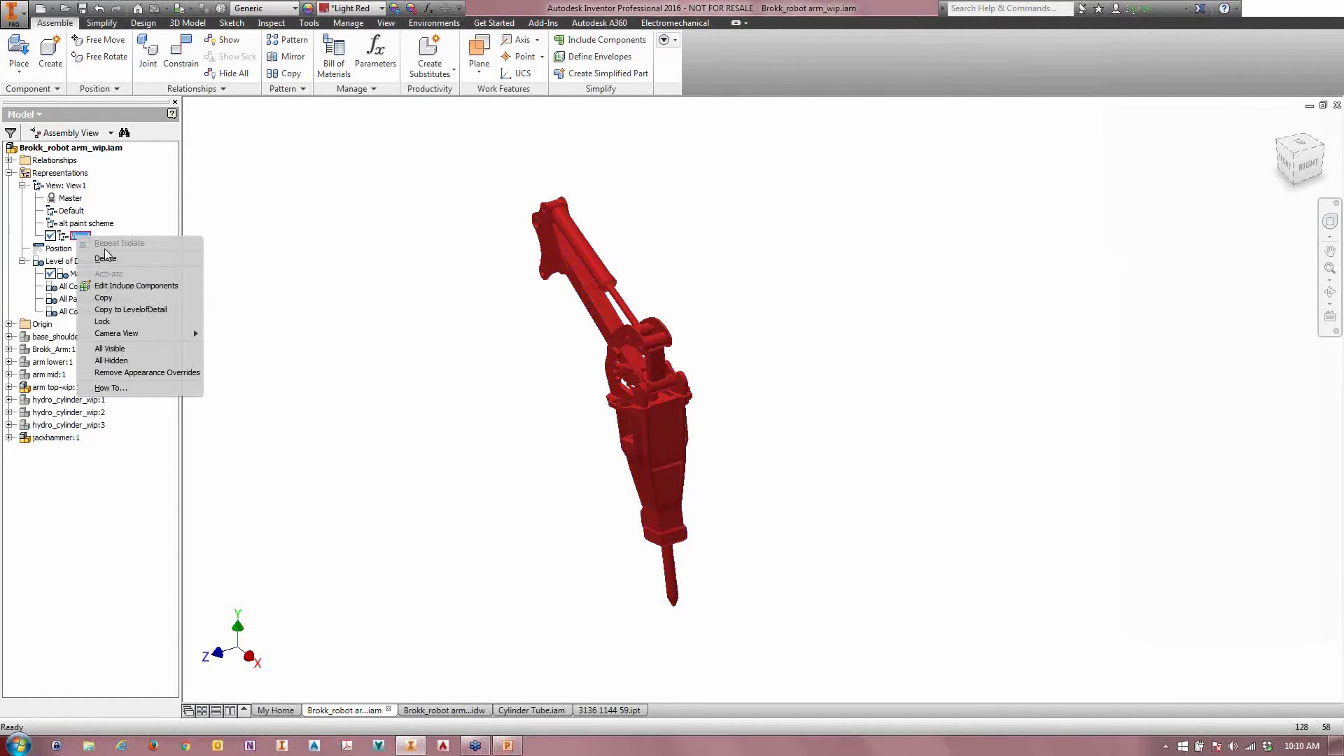
click(124, 375)
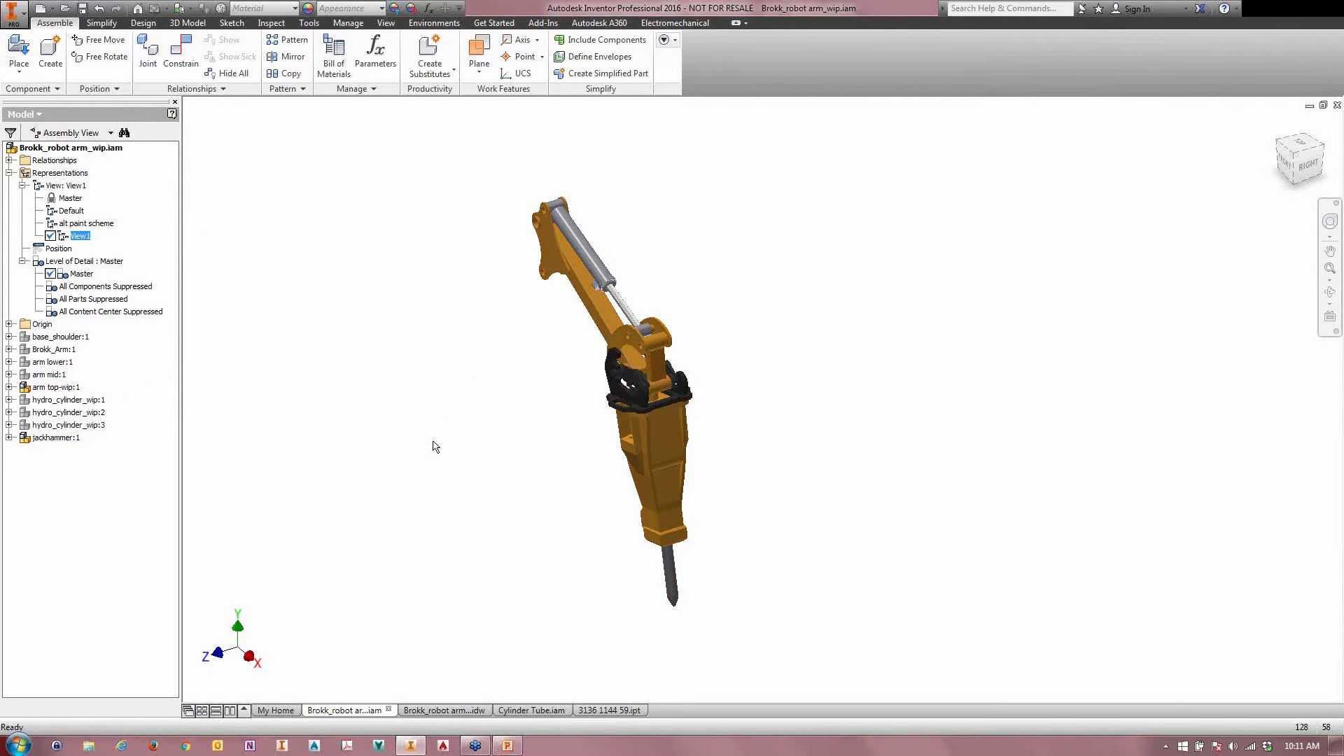
click(83, 237)
text(robot head)
key(Return)
Step: Activate the Default, alt paint scheme and robot head view representations in turn to compare them
double_click(70, 211)
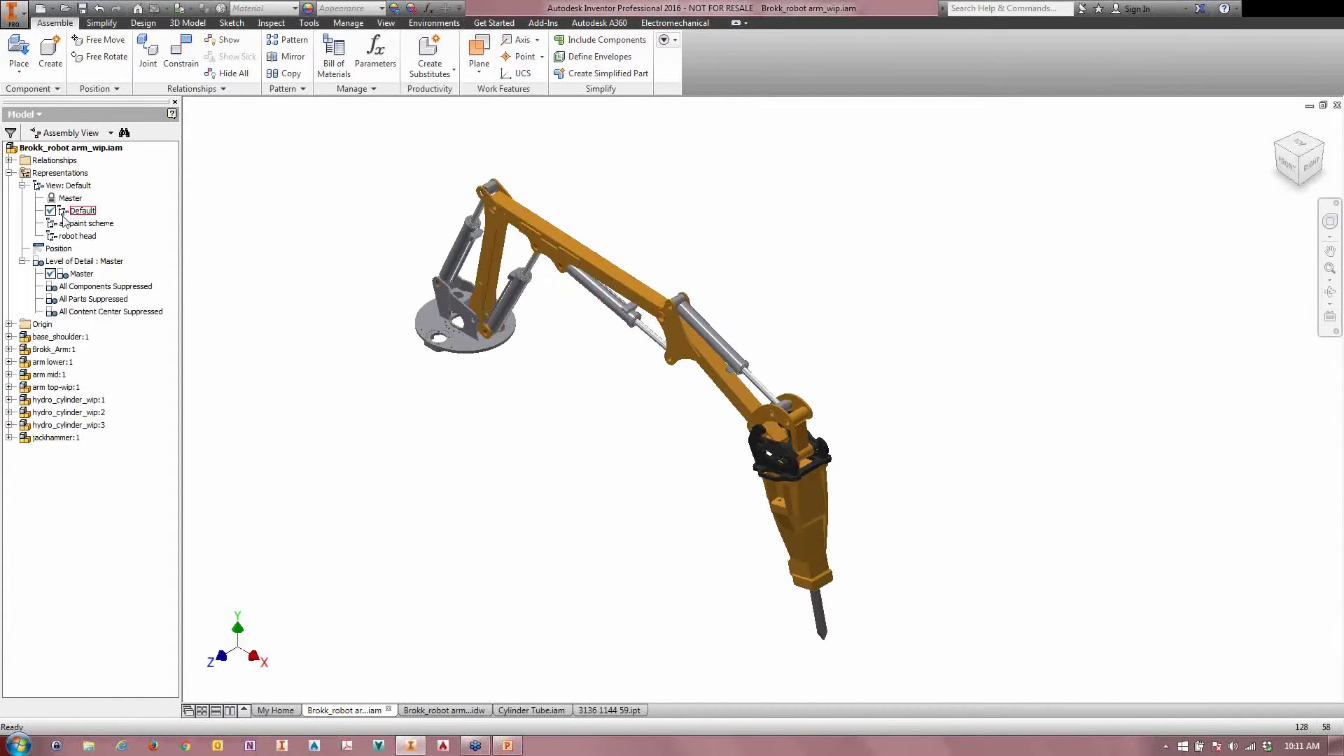
double_click(65, 223)
click(63, 236)
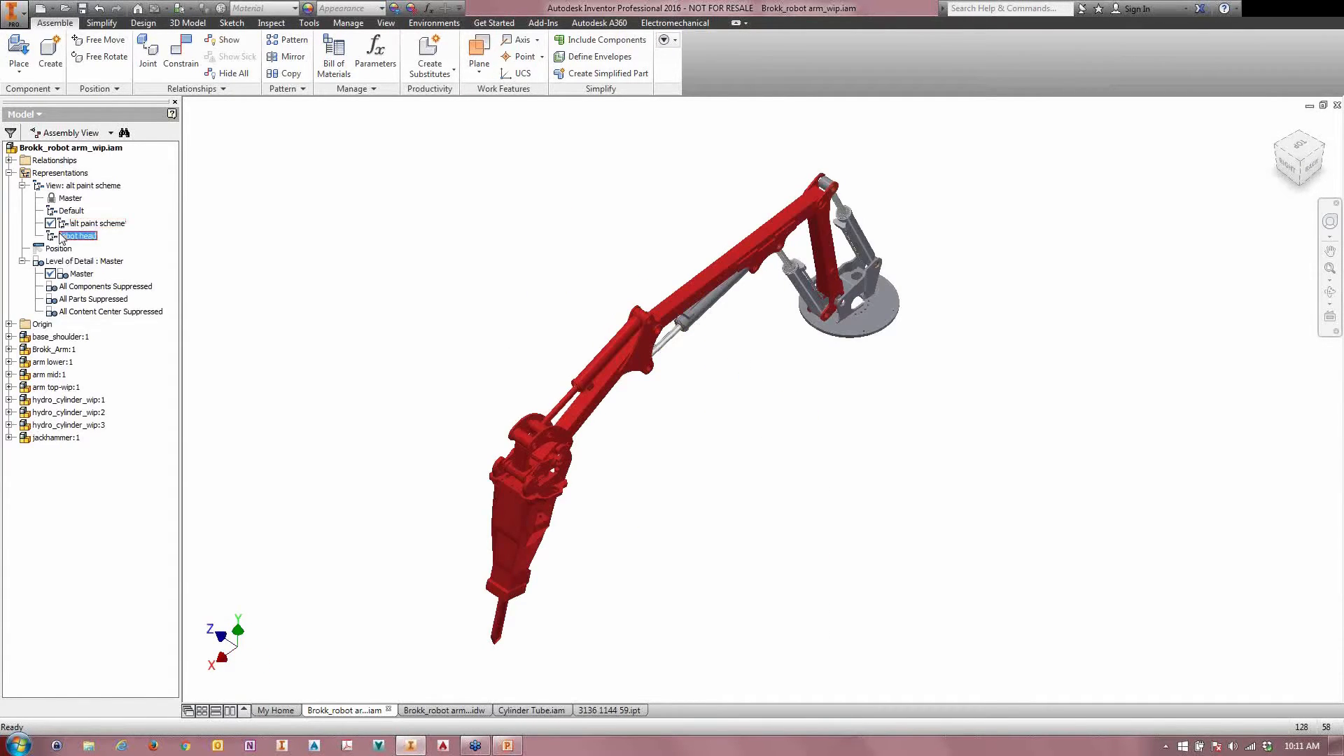
double_click(77, 236)
Step: Create a new view representation based on robot head and name it "section"
right_click(74, 186)
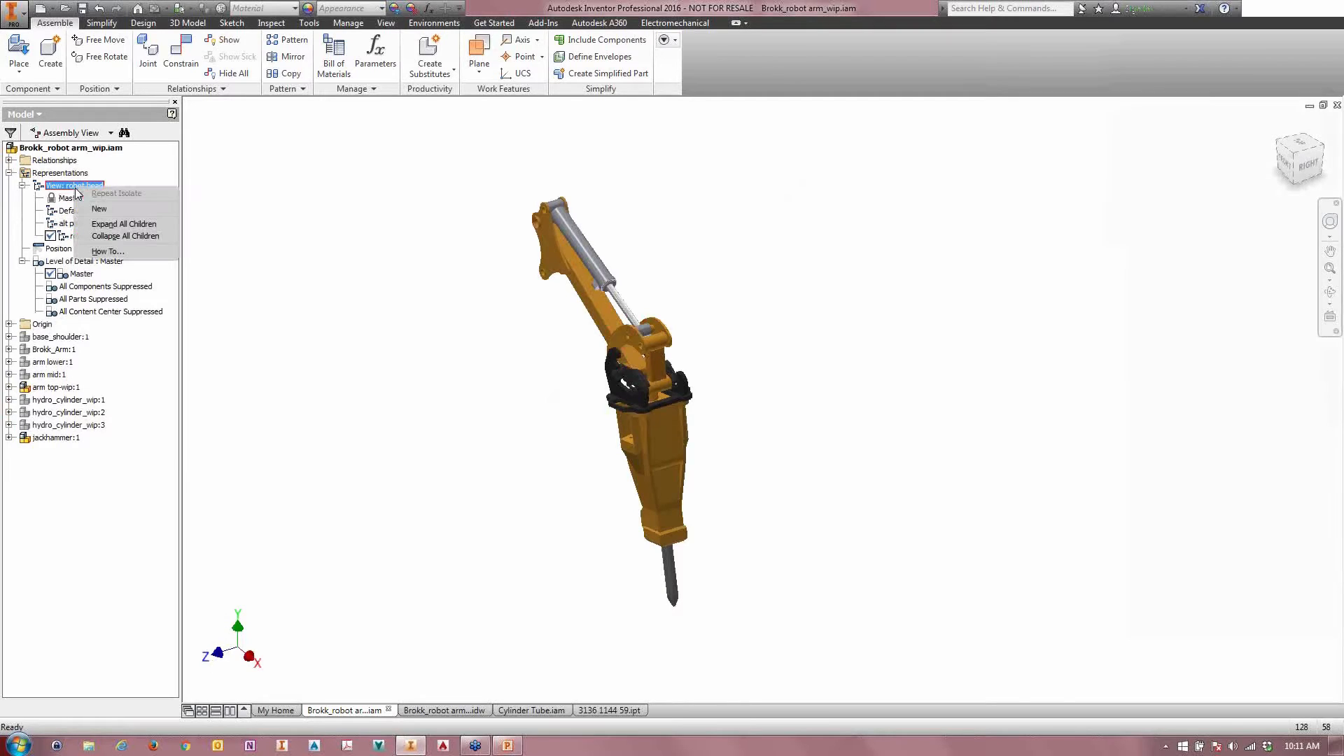
click(105, 213)
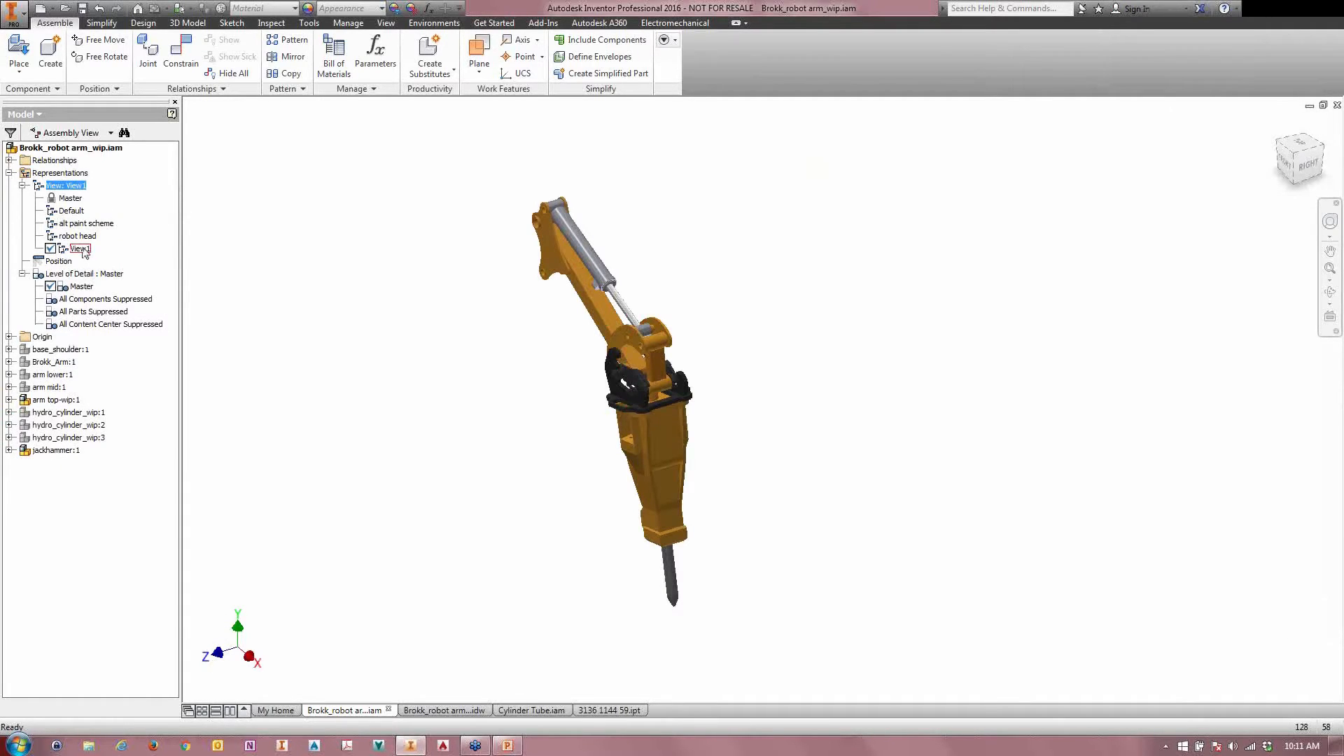
text(section)
key(Return)
Step: Cut the model with a Half Section View along the assembly's origin XY Plane
click(385, 23)
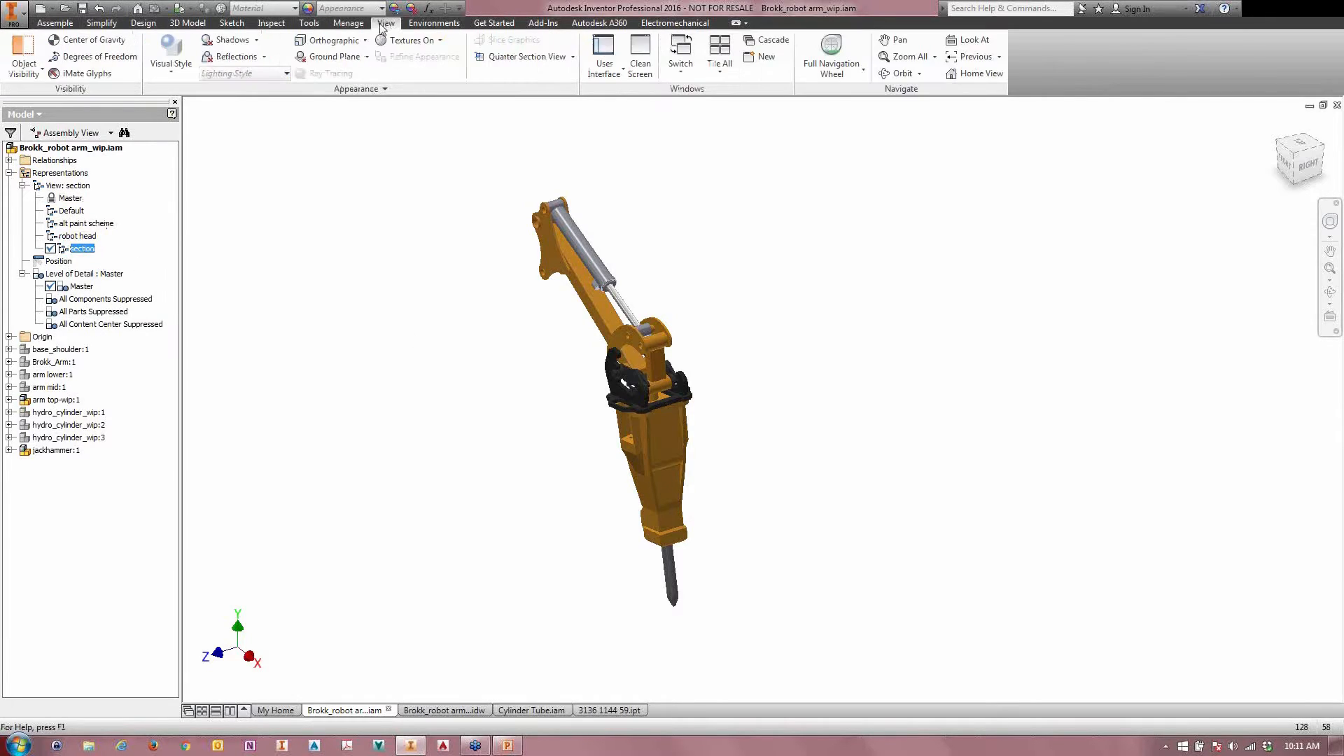
click(573, 57)
click(493, 107)
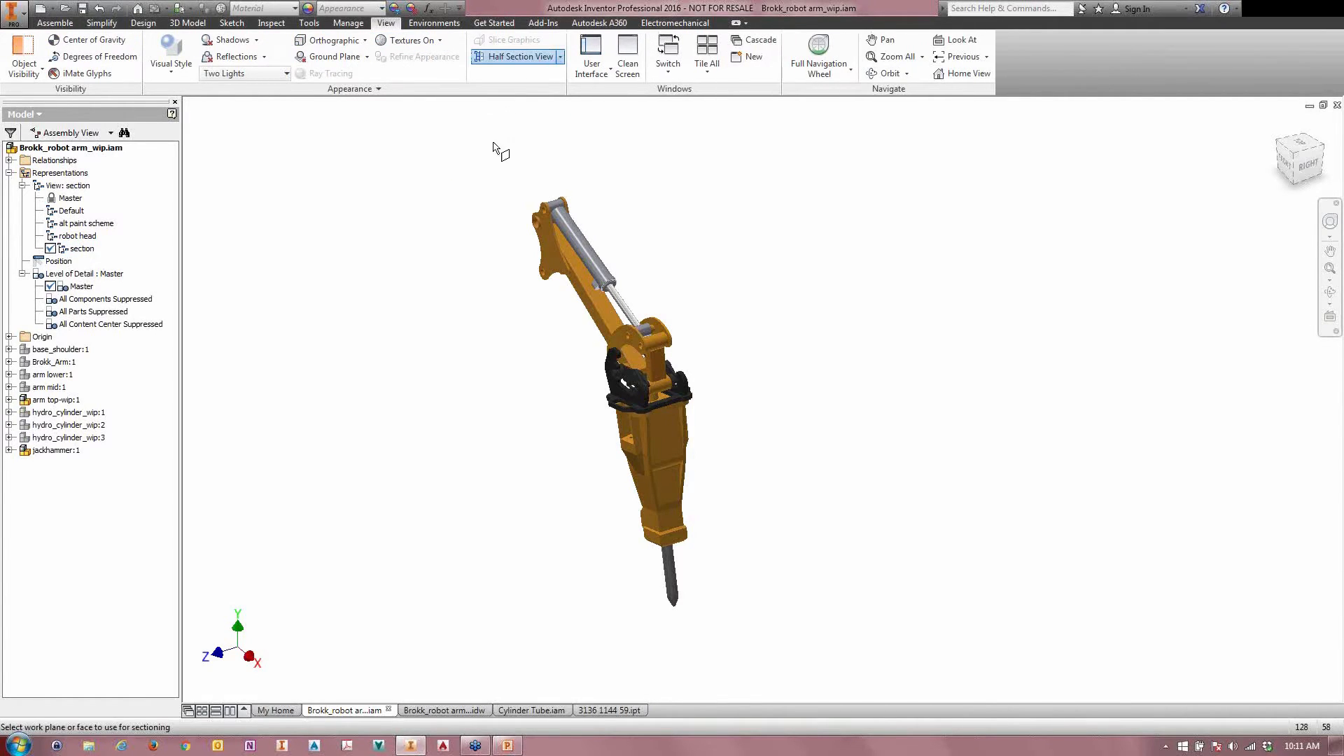
click(9, 336)
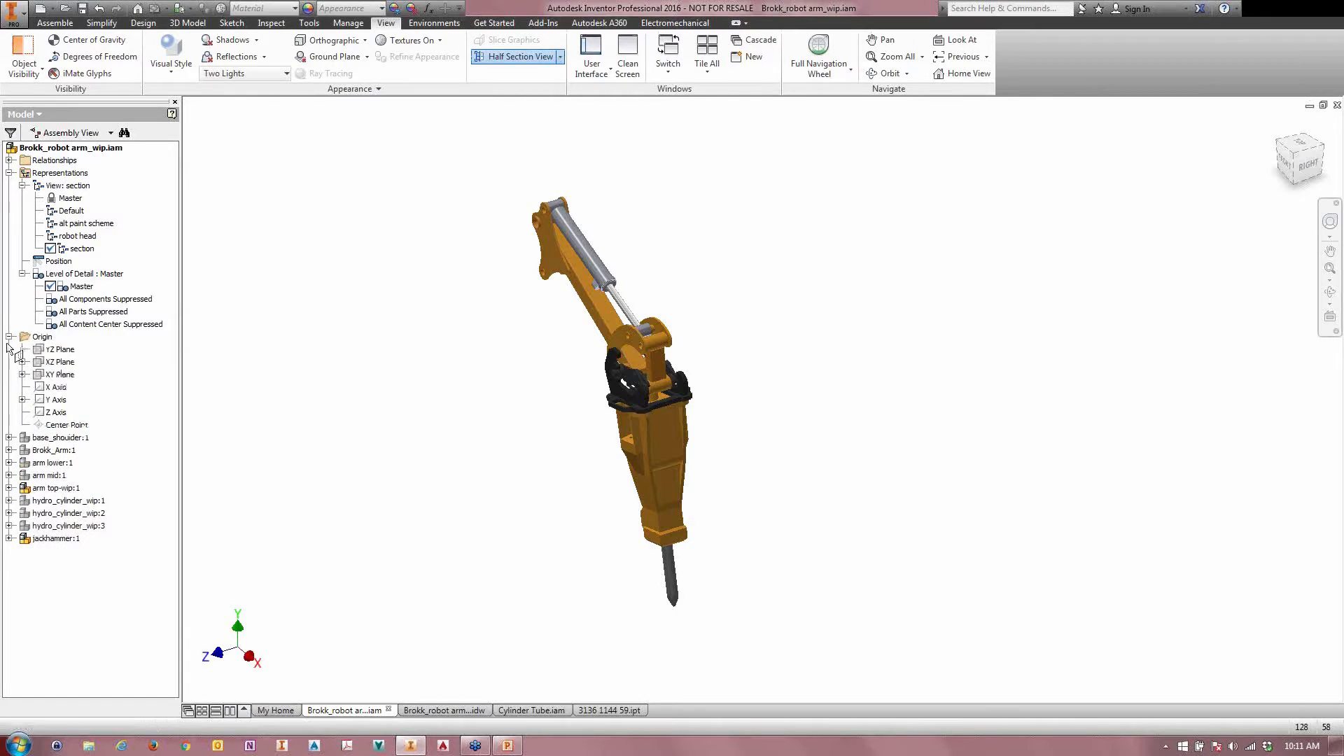
click(51, 376)
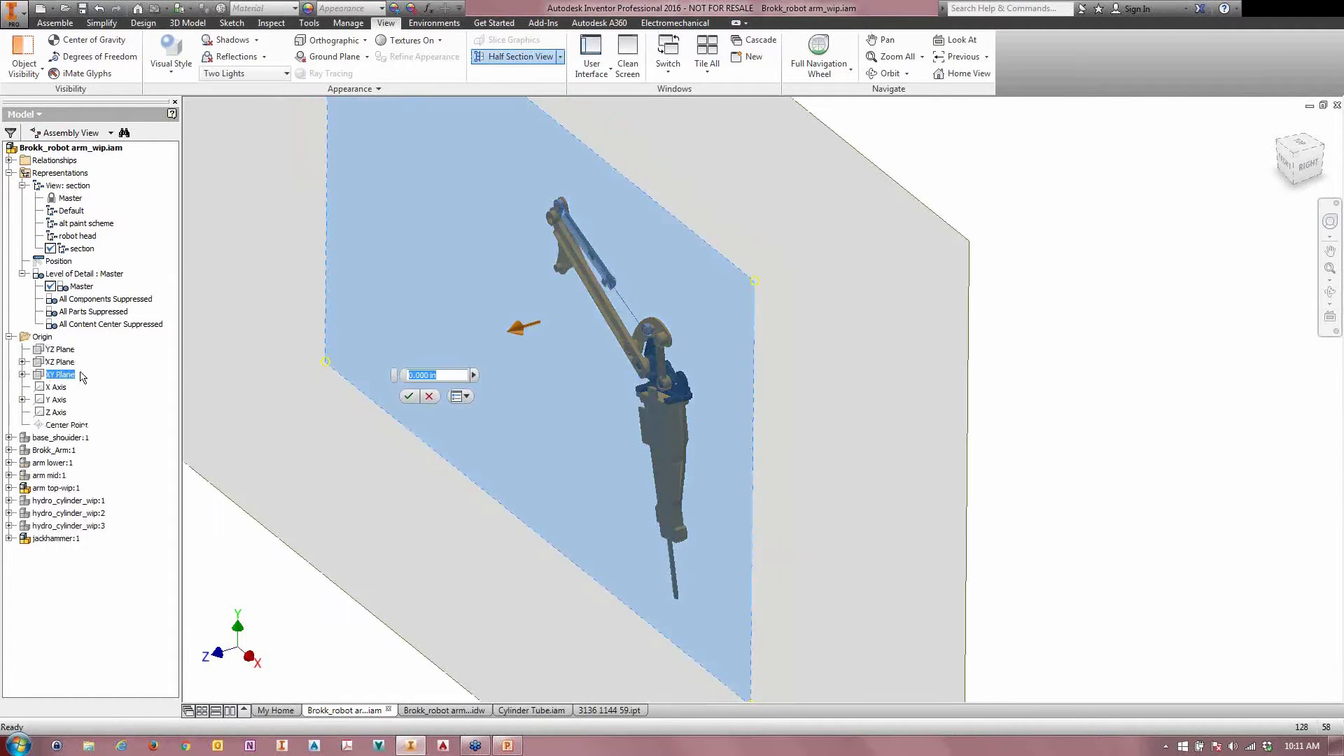
key(Return)
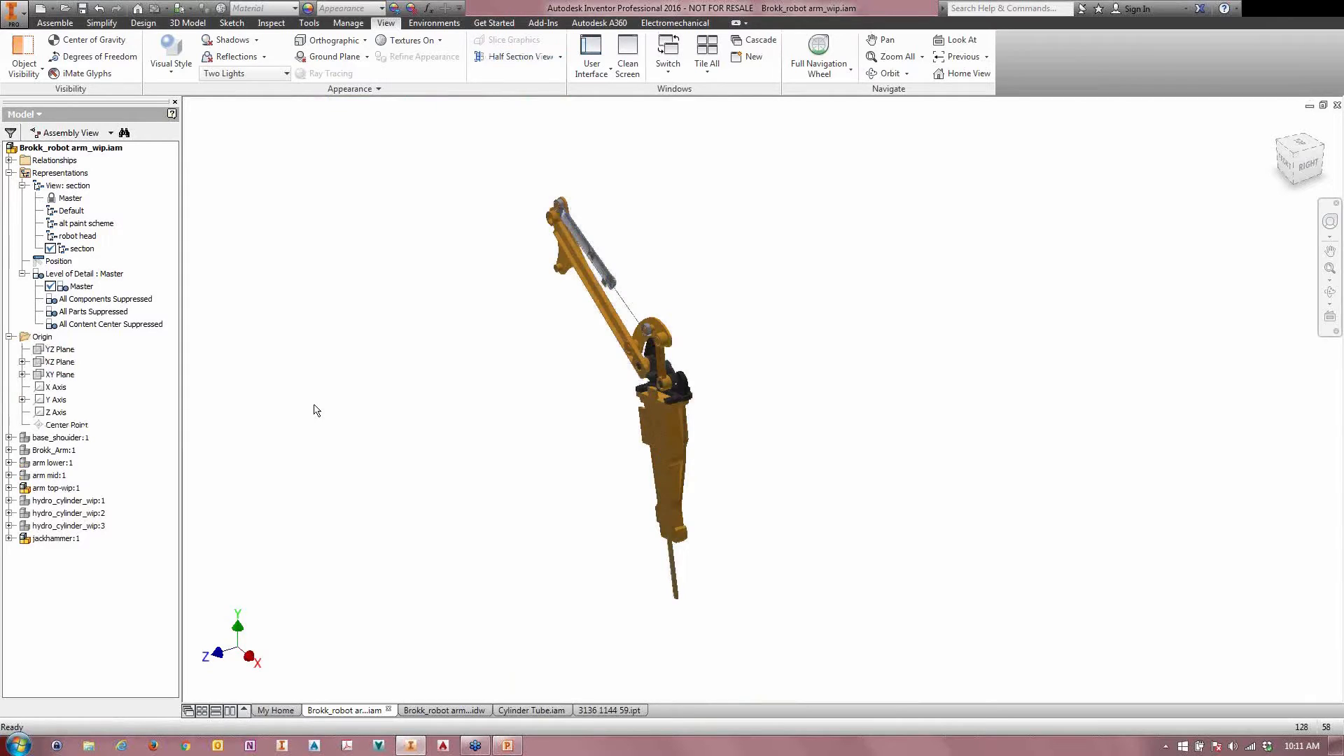
Step: Examine the sectioned linkage above the jackhammer up close, and switch to the Default view representation and back to section
scroll(693, 399, up, 3)
scroll(669, 401, up, 3)
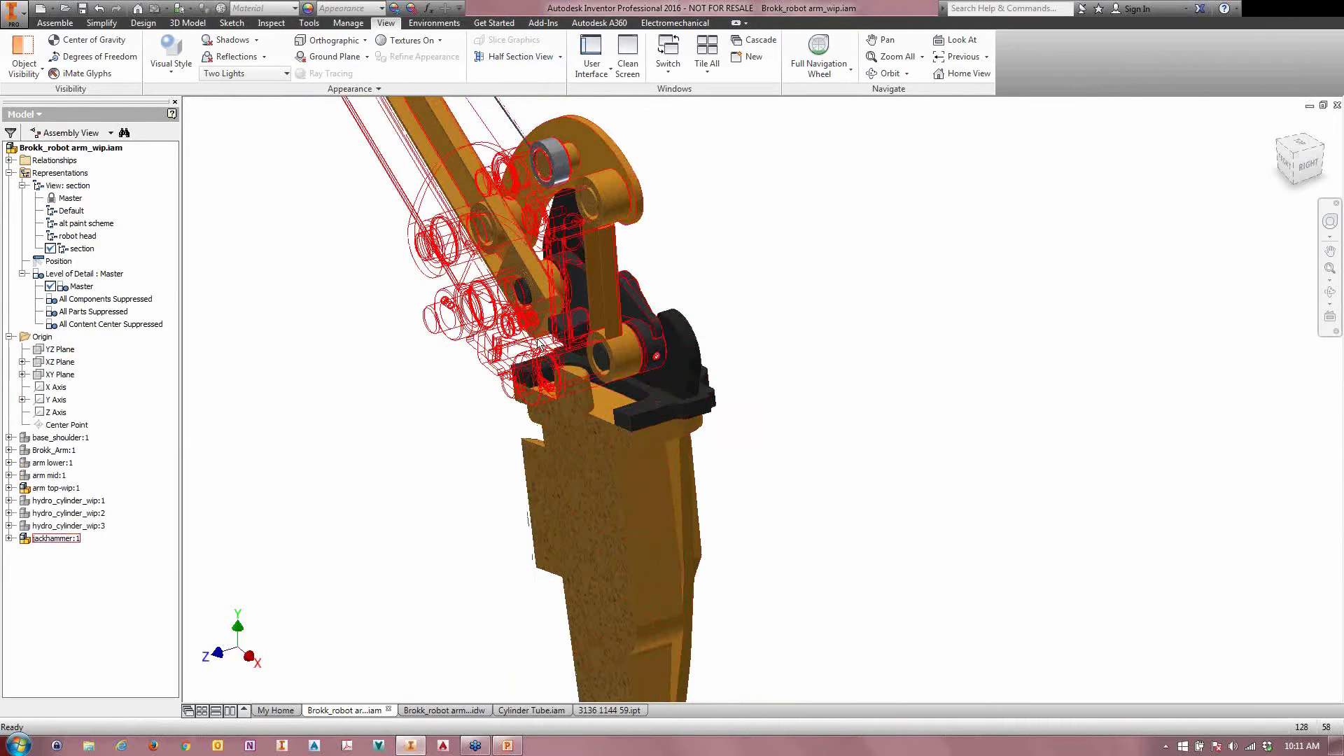
middle_drag(376, 244, 273, 455)
scroll(539, 344, up, 4)
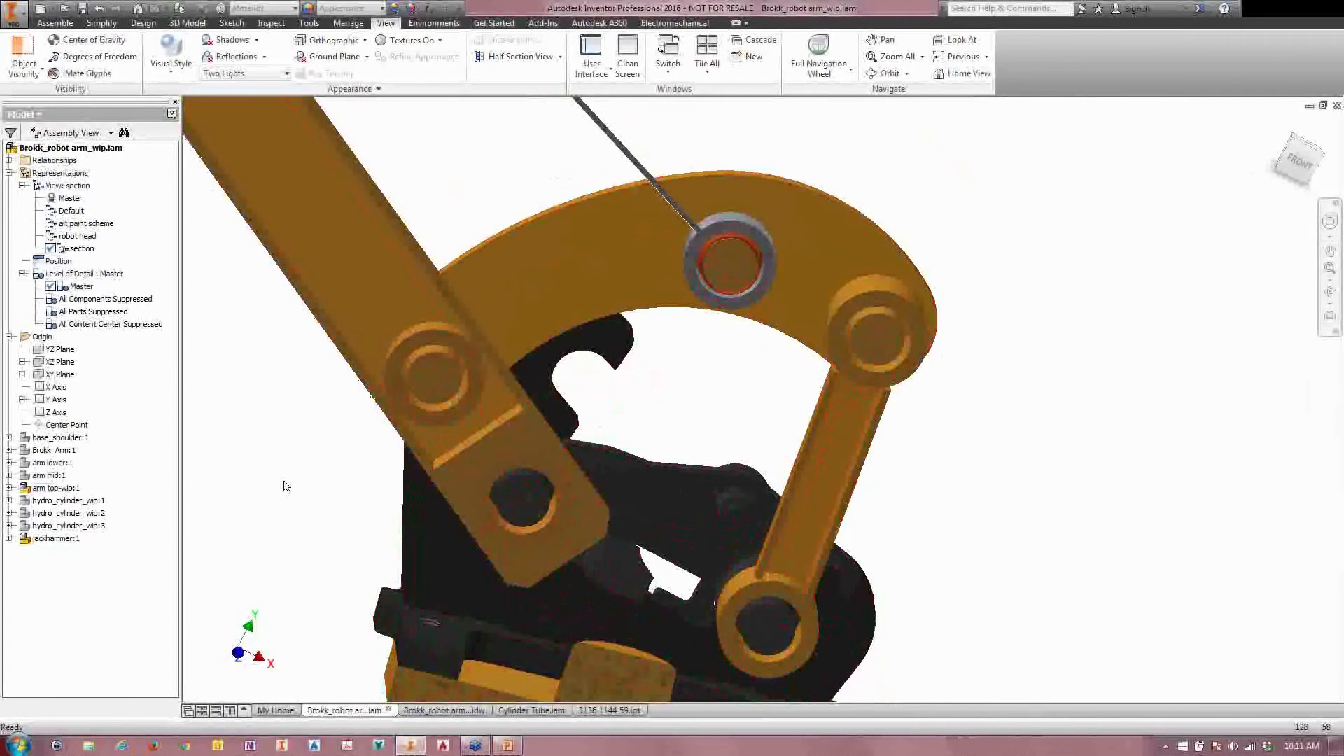
double_click(64, 211)
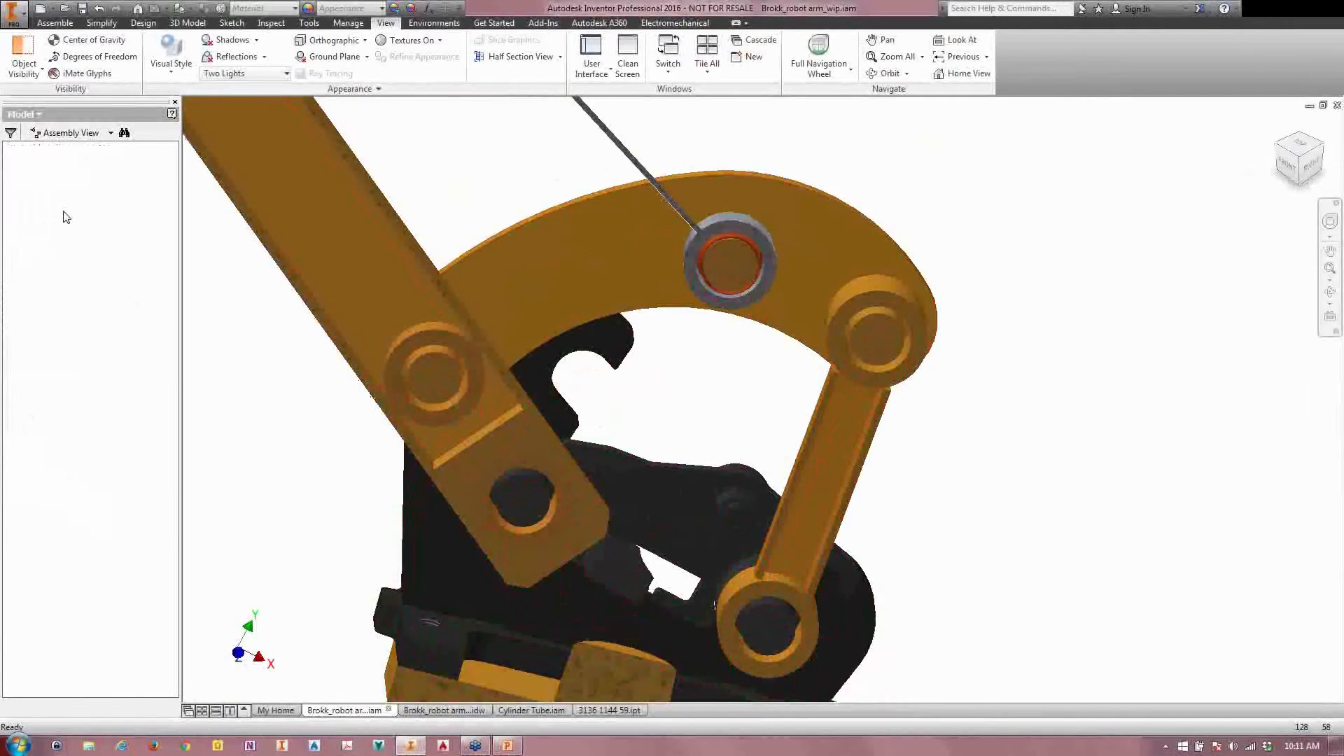
double_click(63, 250)
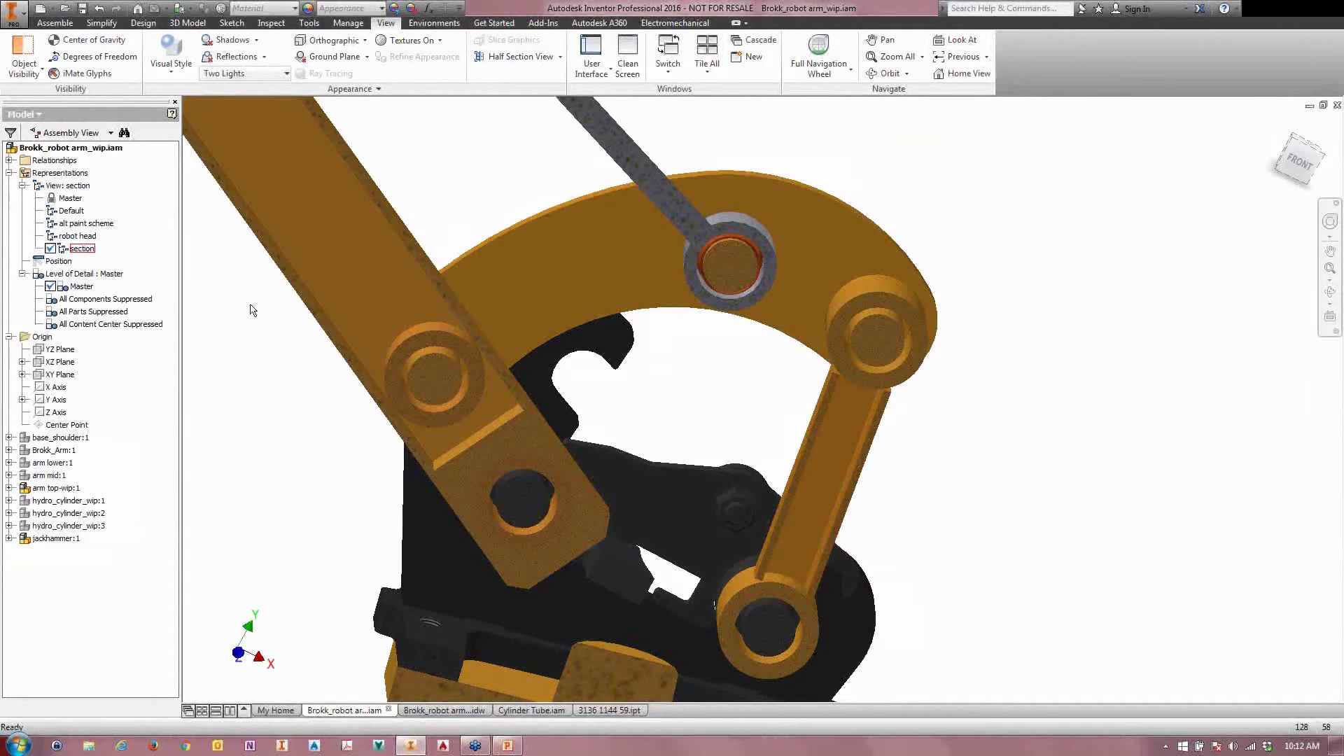
click(73, 188)
right_click(69, 174)
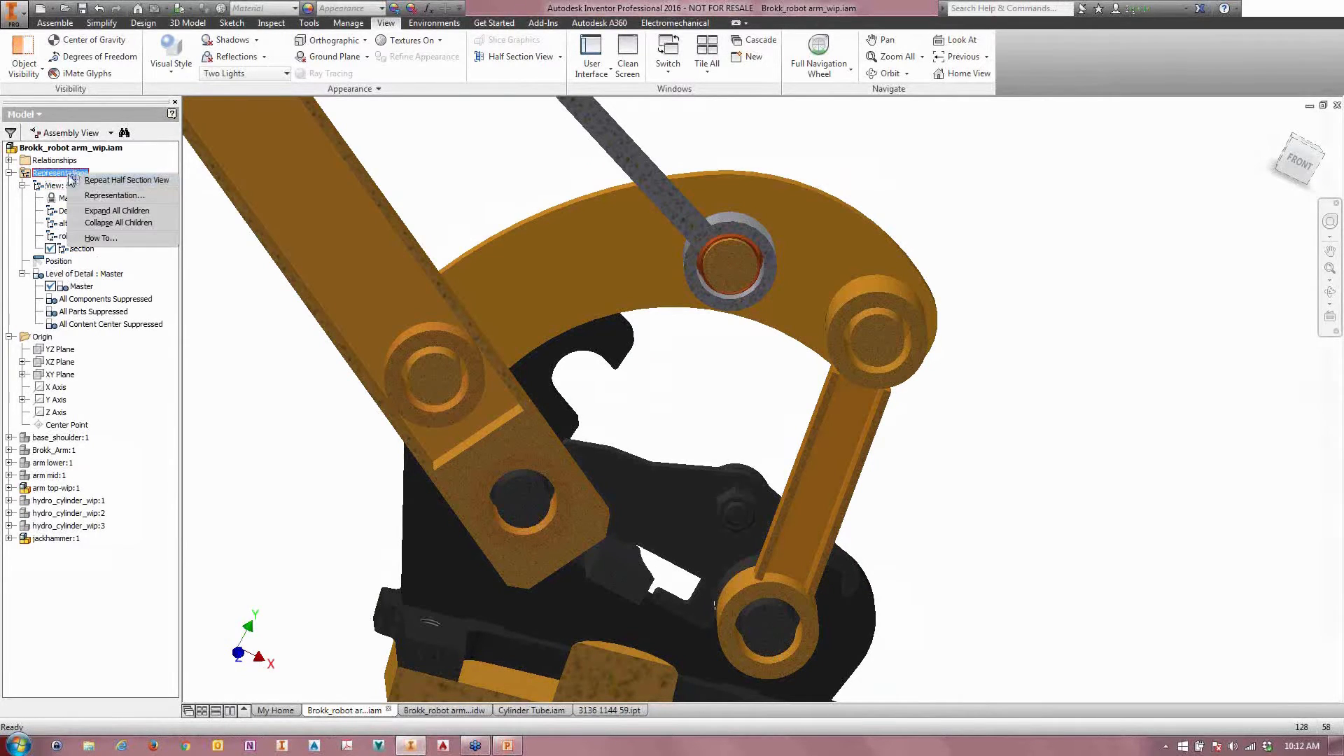
click(235, 326)
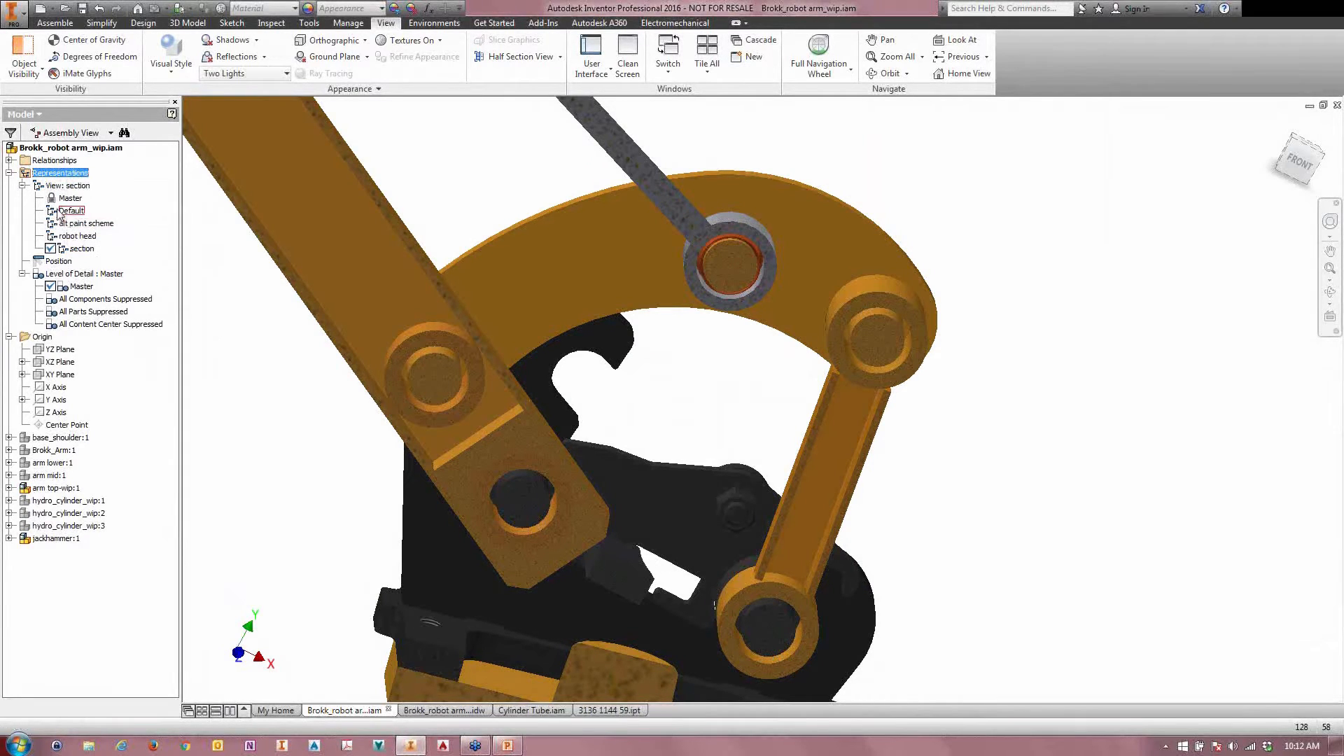
Step: Create a new view representation based on Default and name it "rotate"
double_click(78, 211)
right_click(74, 187)
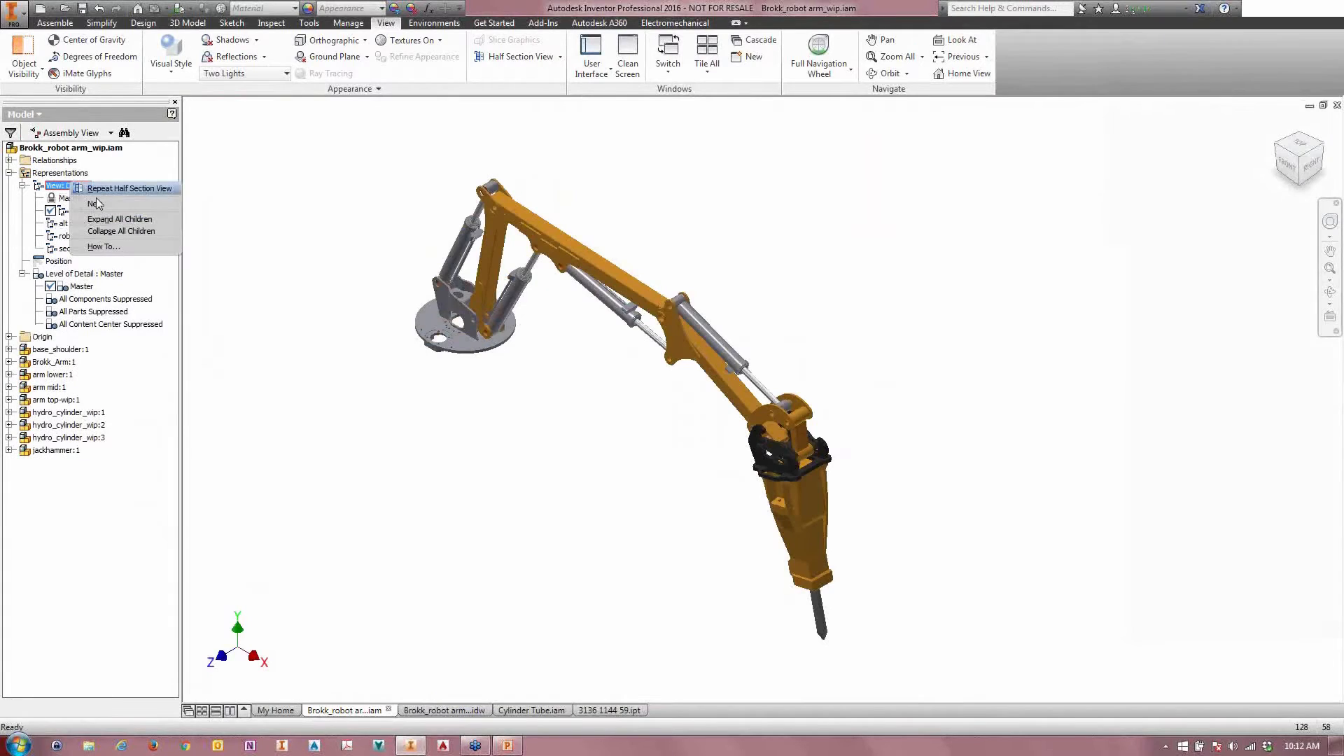
click(100, 204)
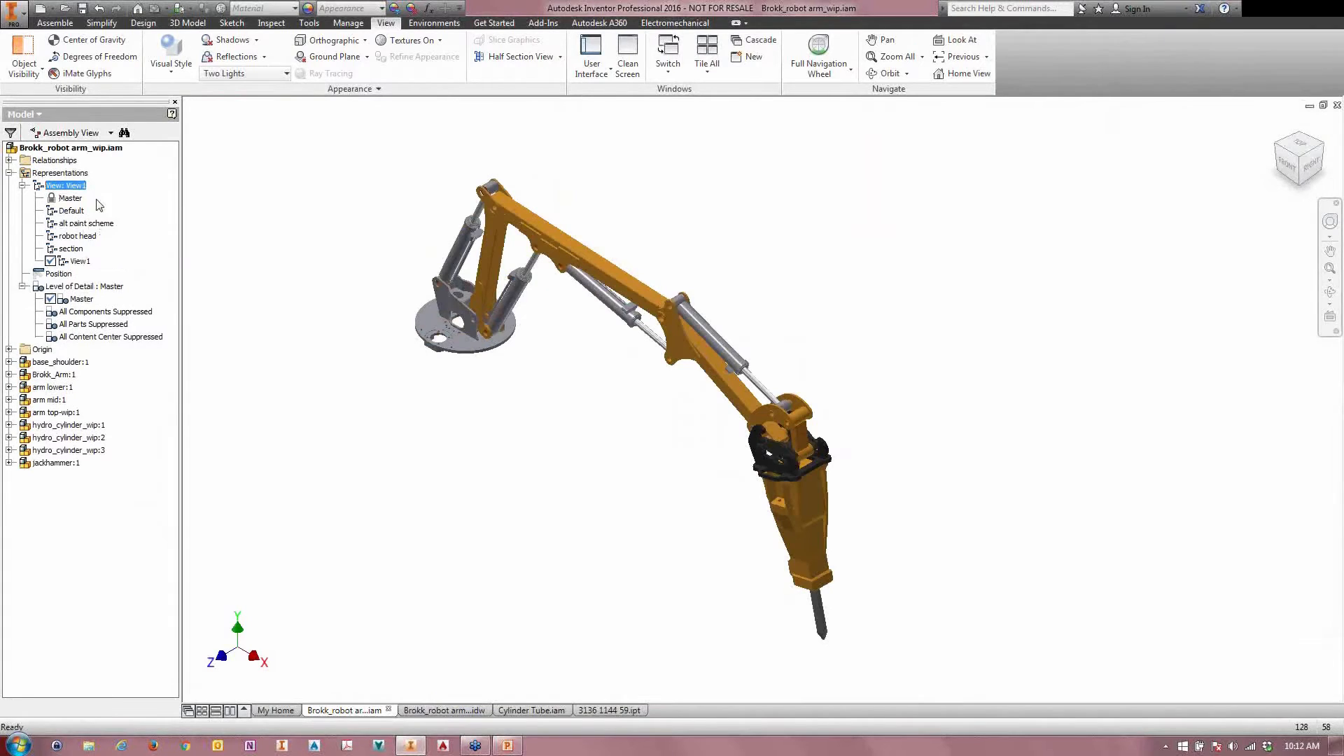
click(77, 264)
click(79, 264)
text(rod)
text(ate)
key(Return)
Step: Inspect the rotate angle constraint under base_shoulder:1, switching to the Default view representation and back to rotate to compare the browser trees
click(9, 362)
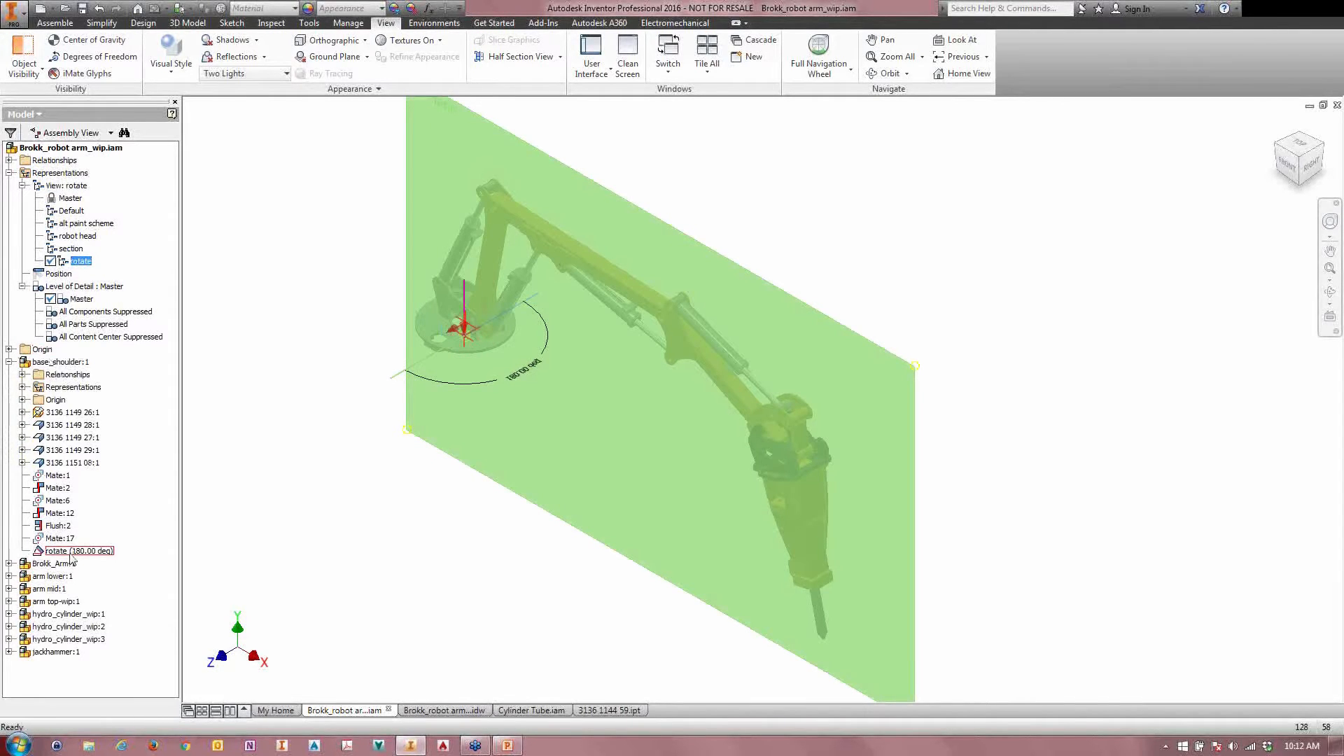
click(70, 211)
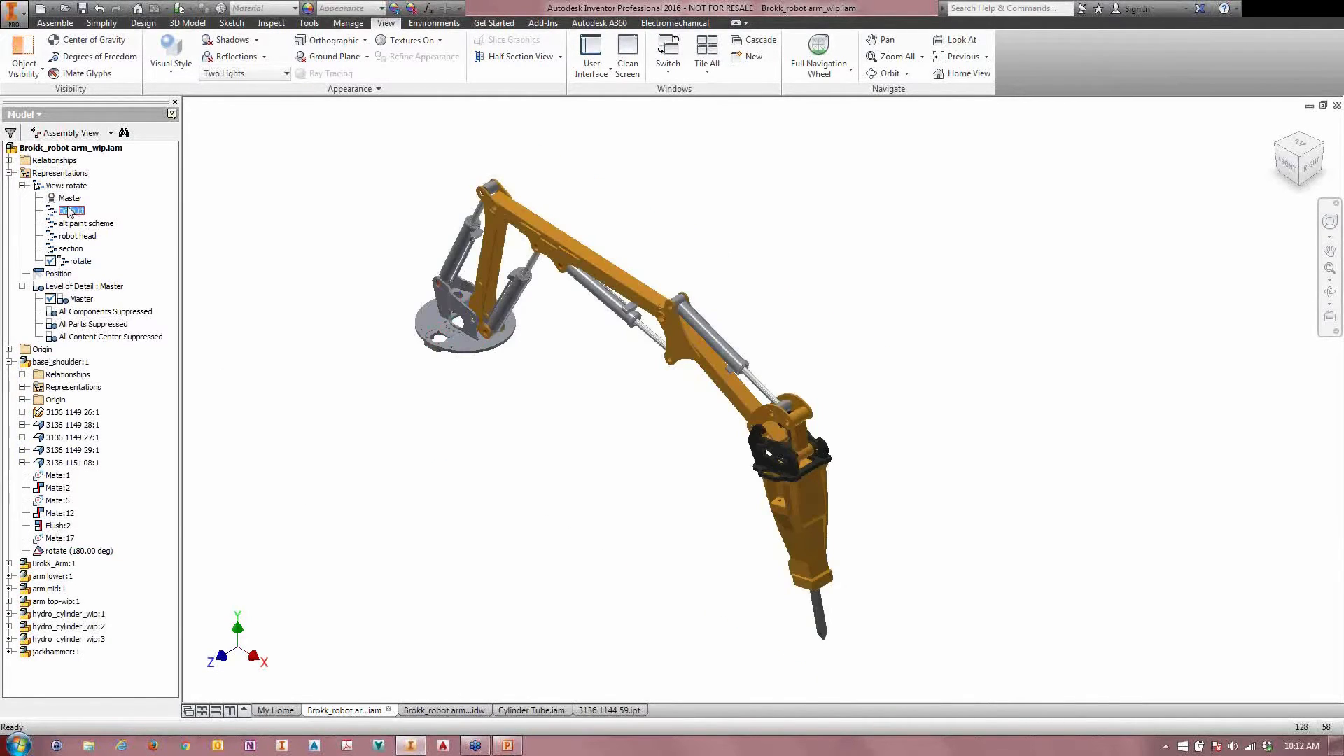
double_click(70, 210)
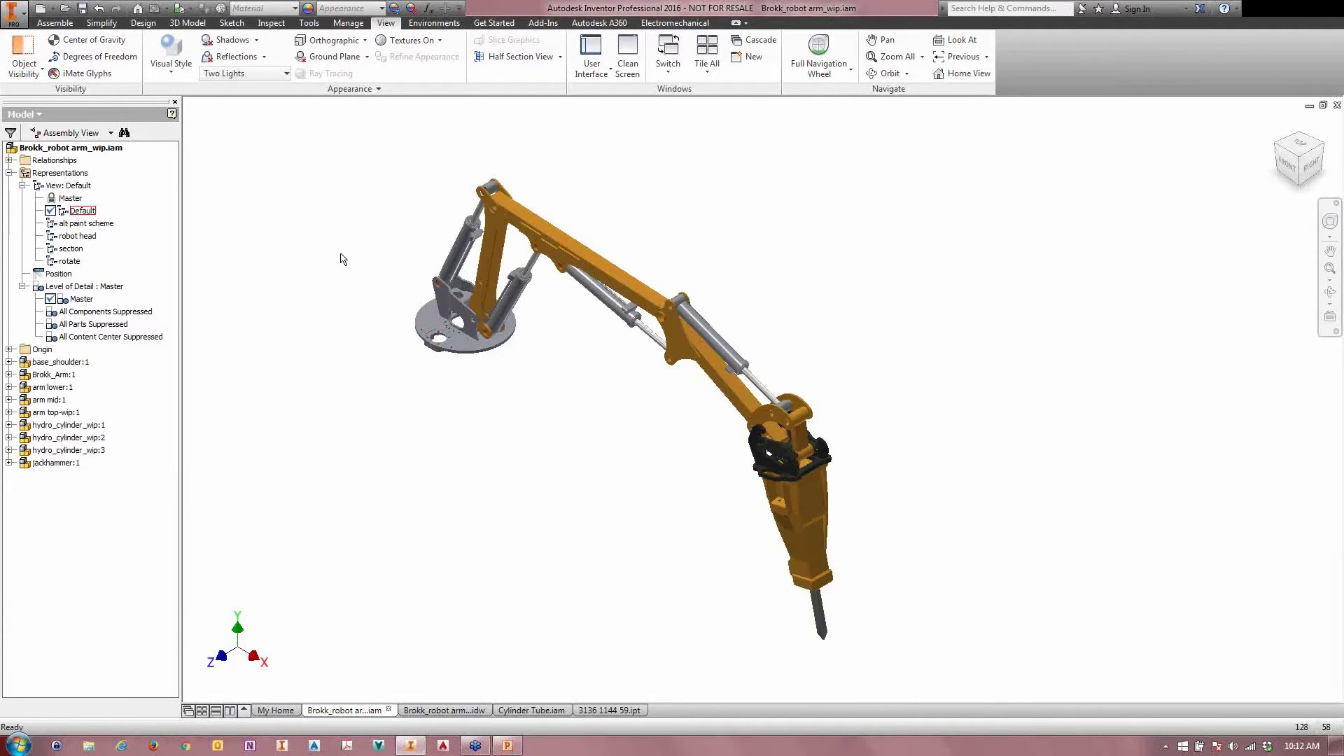
click(70, 261)
double_click(64, 263)
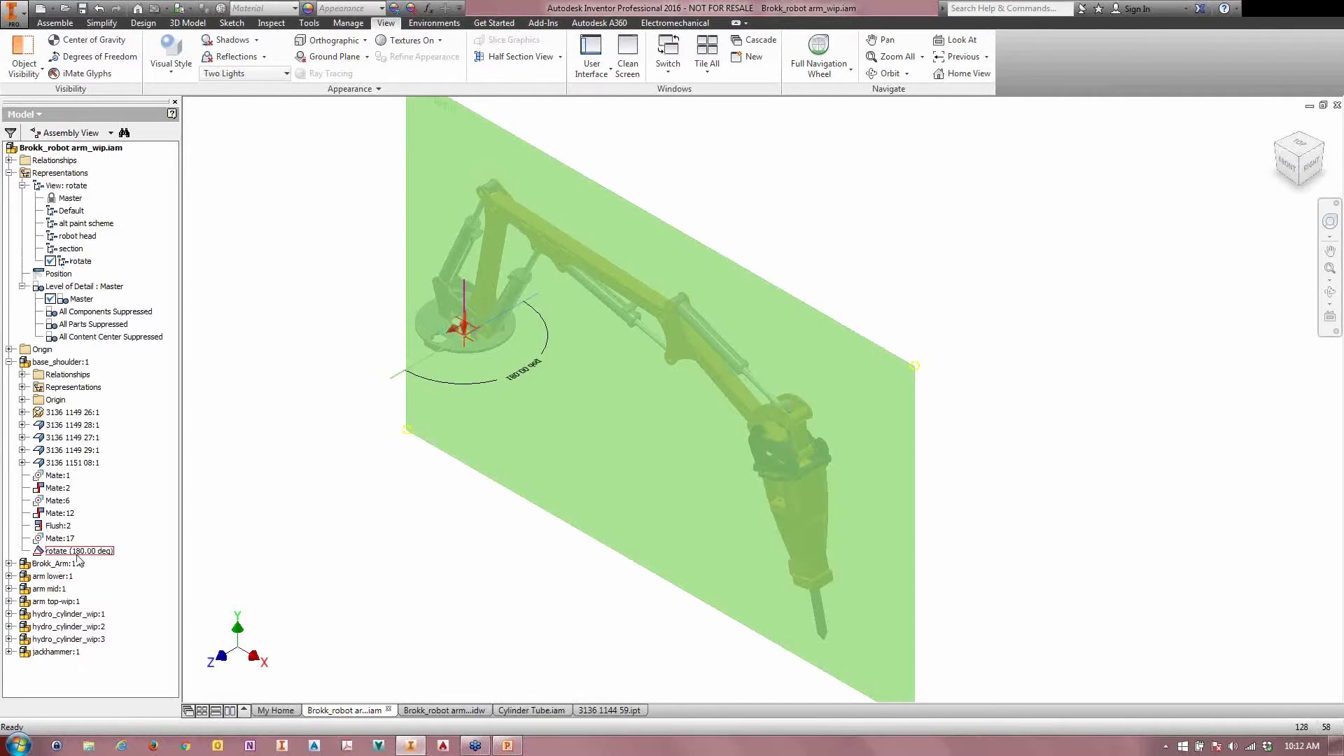
click(77, 554)
click(306, 425)
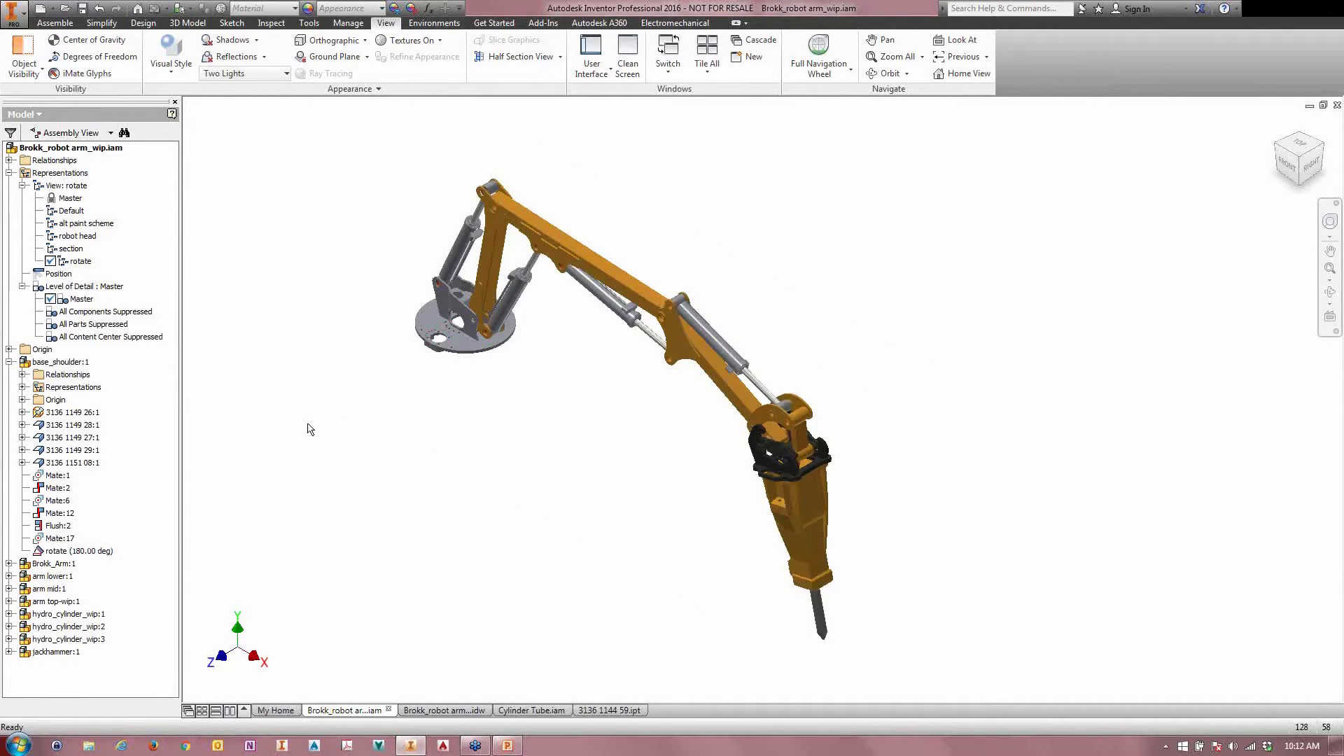
middle_drag(307, 424, 333, 413)
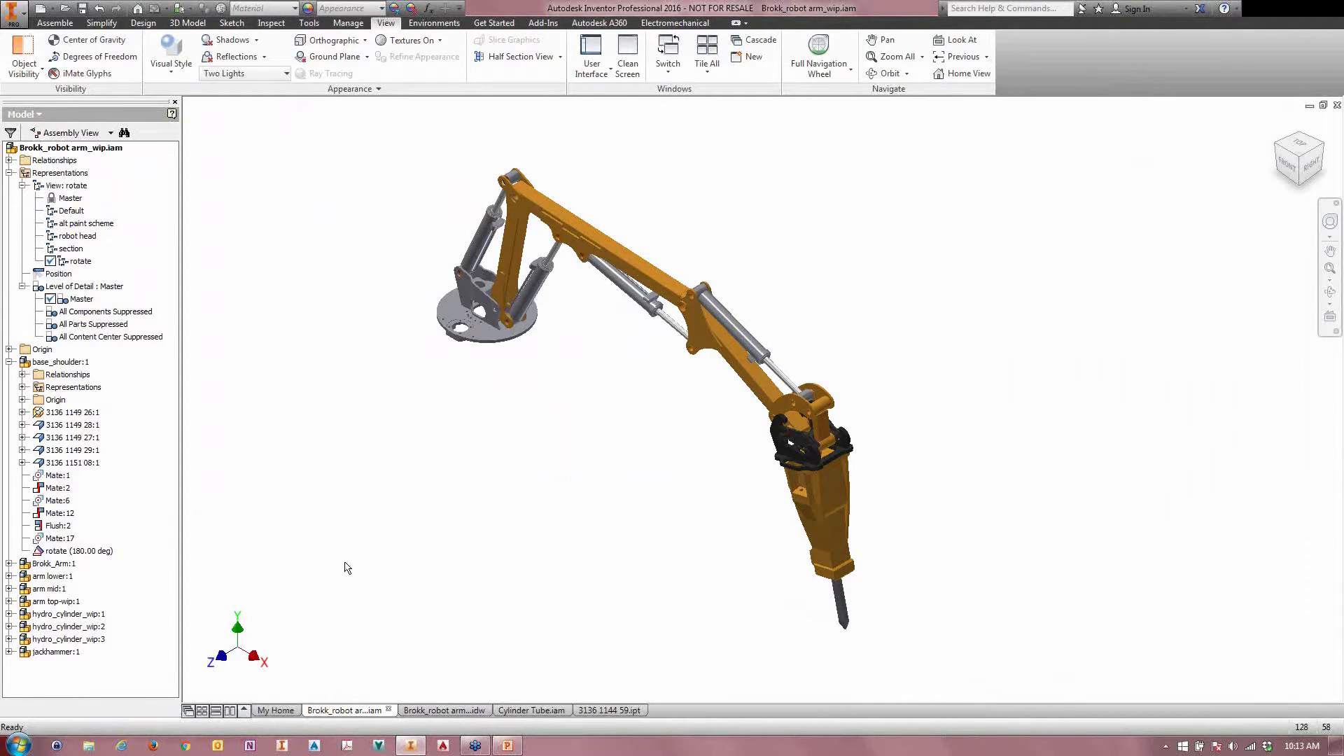
Step: Switch to the part 3136 1144 59.ipt and activate its brushed view representation
click(594, 711)
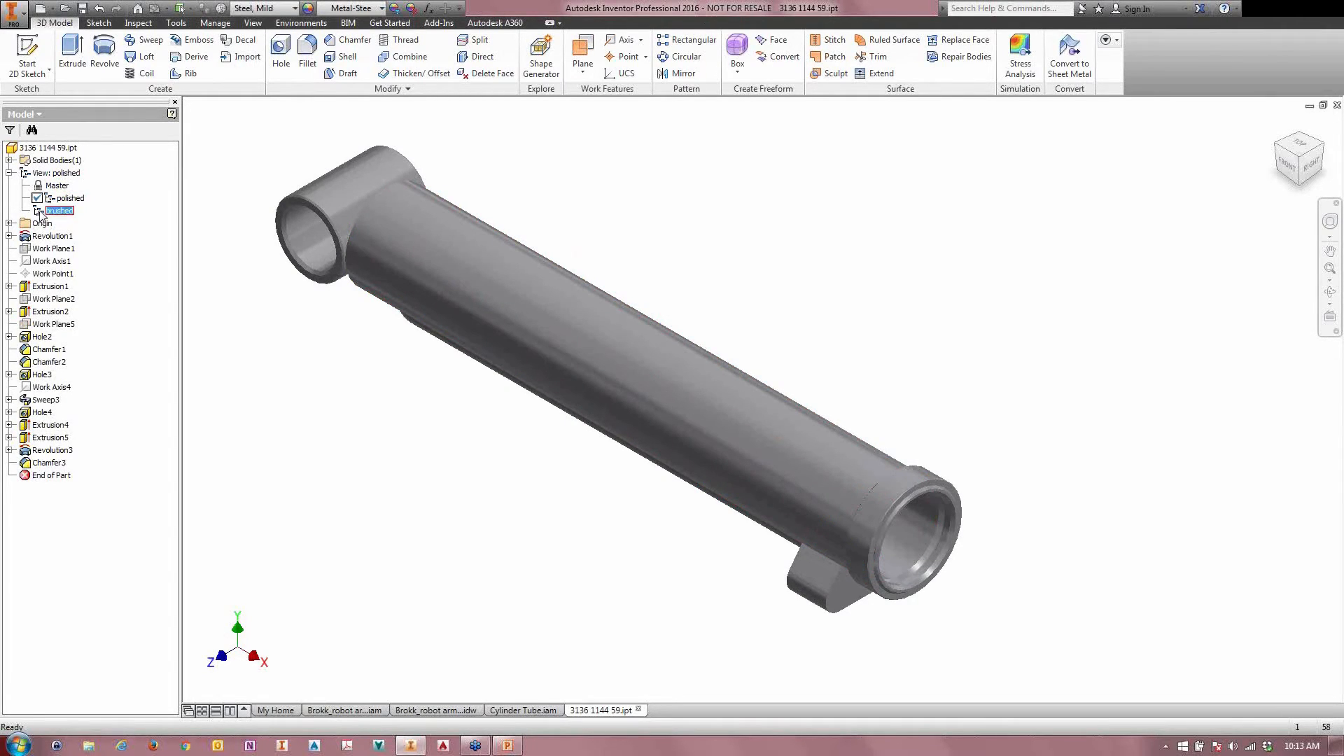
click(36, 212)
double_click(37, 212)
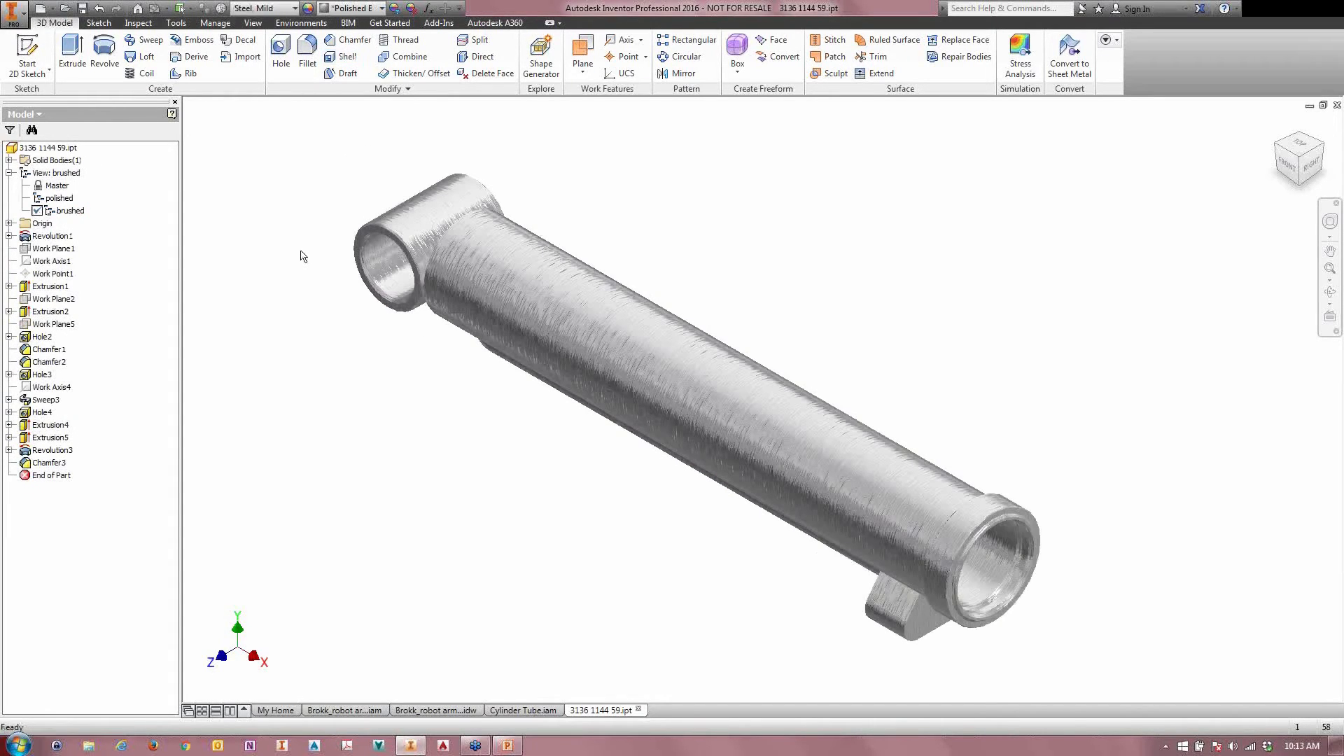
middle_drag(336, 362, 326, 351)
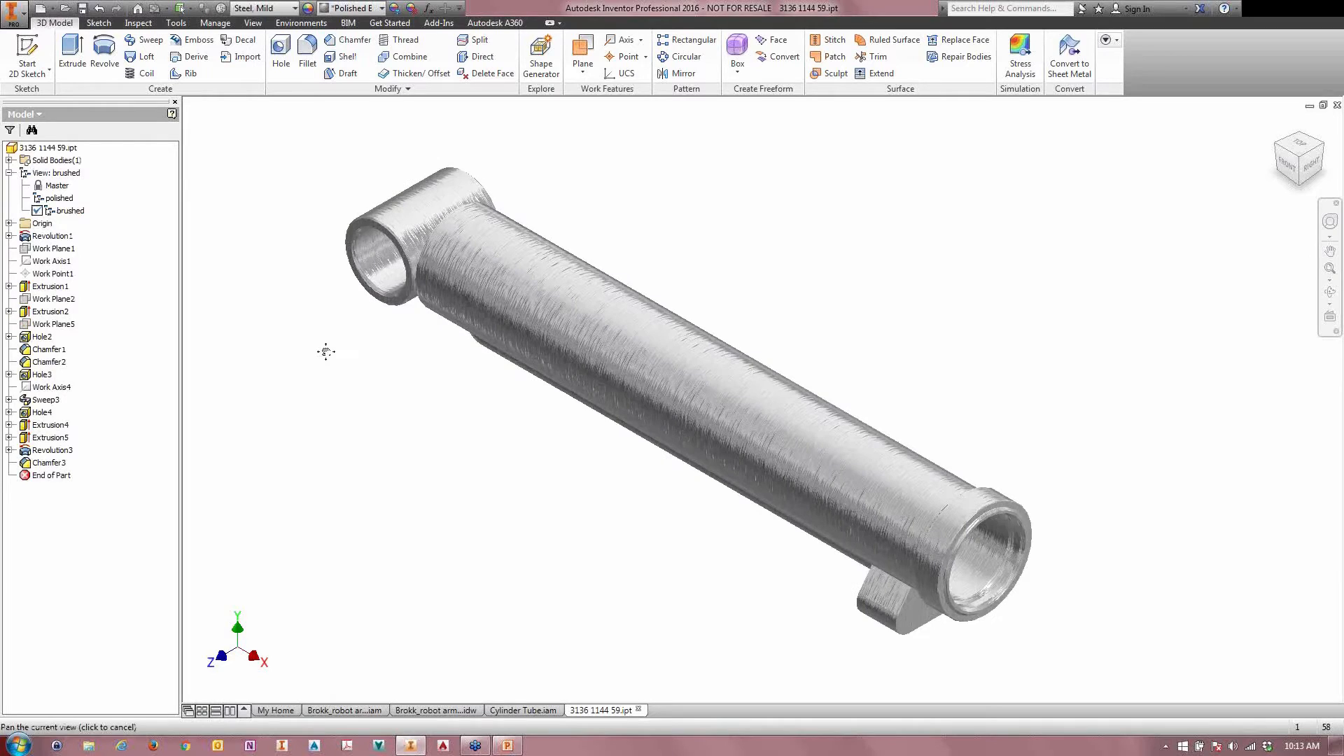
click(510, 712)
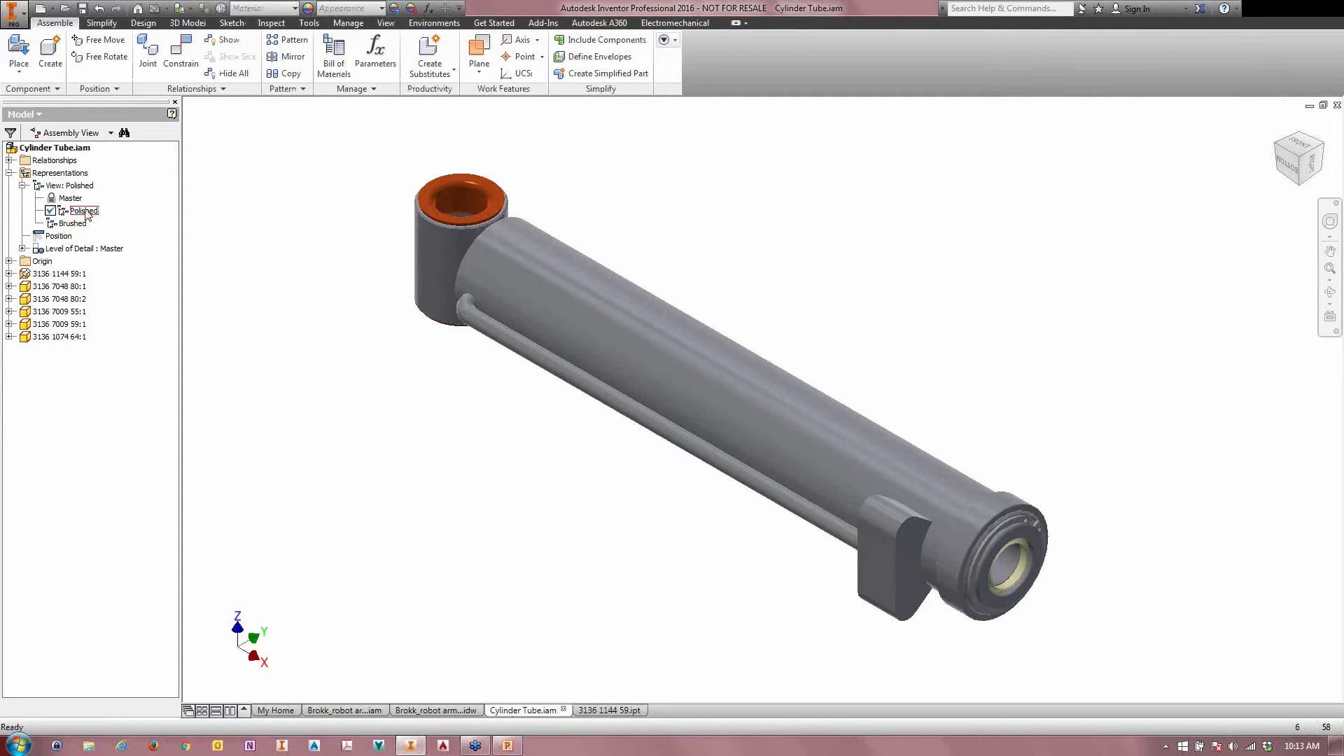
double_click(56, 226)
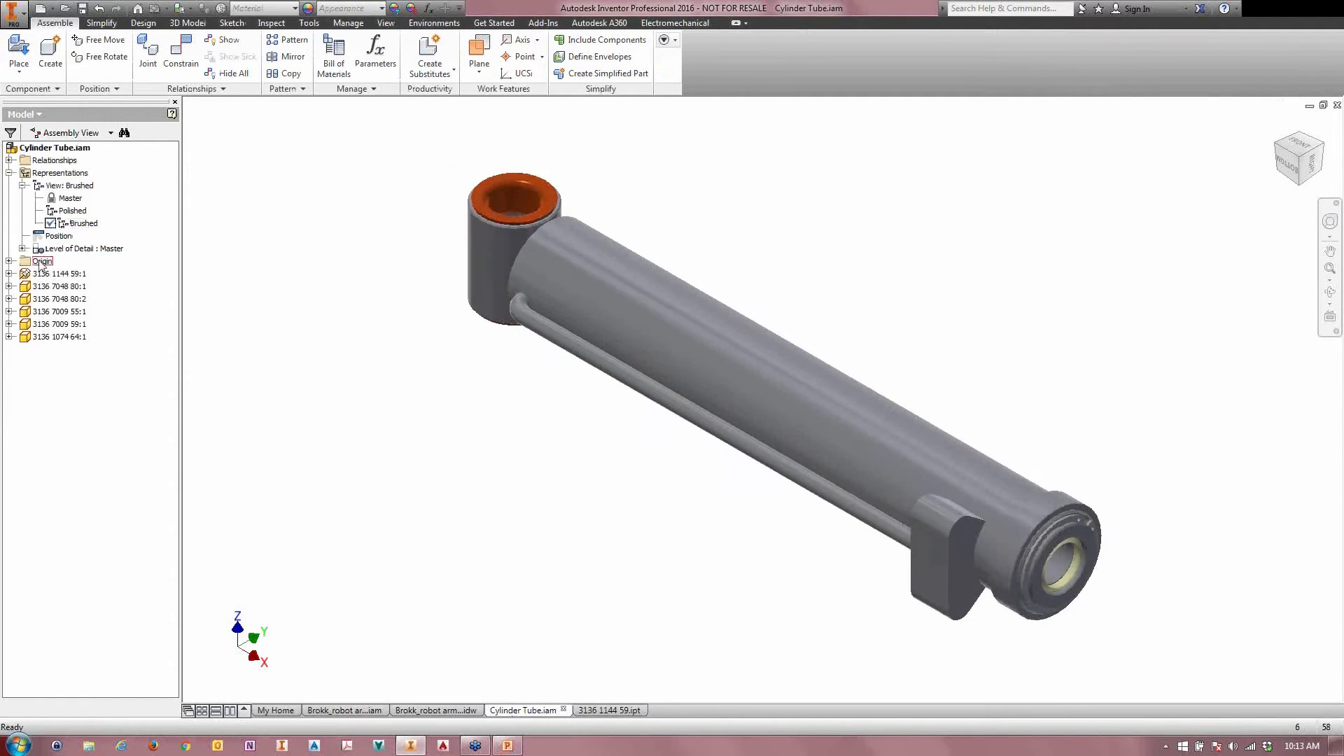
right_click(43, 278)
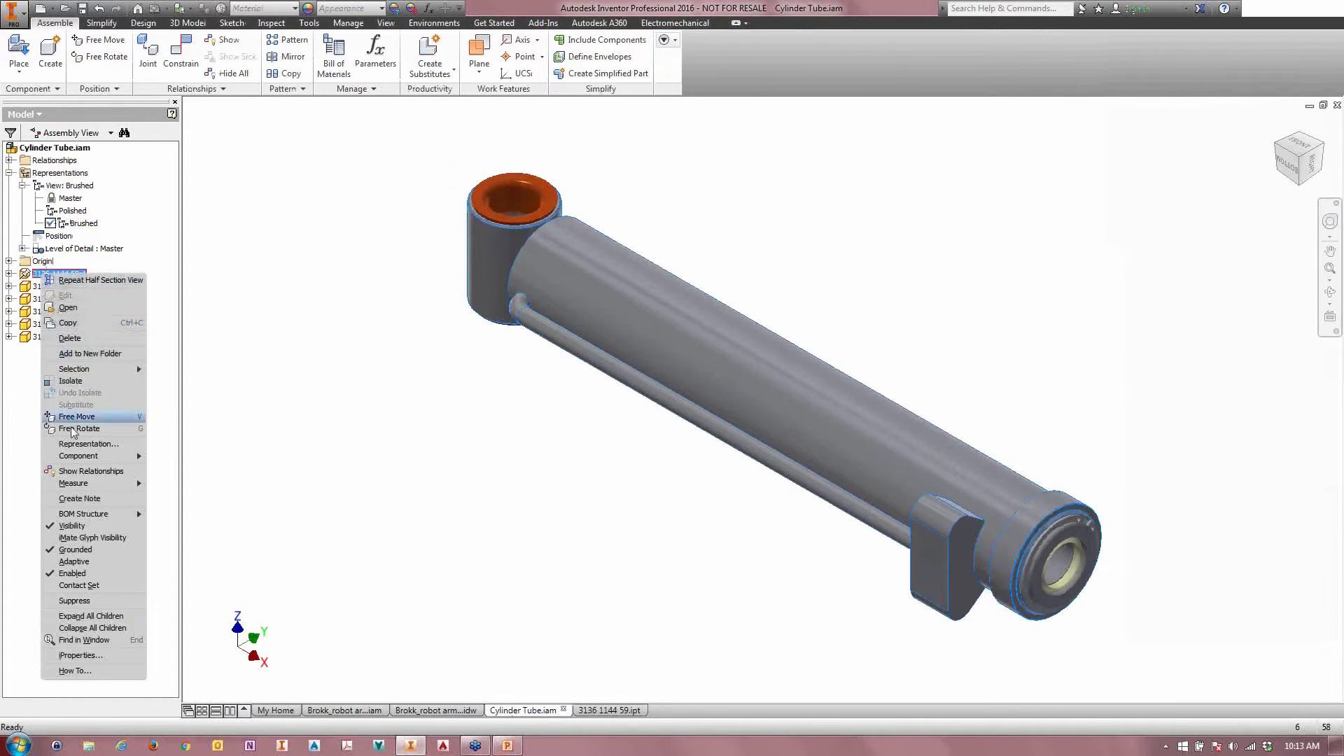
click(89, 445)
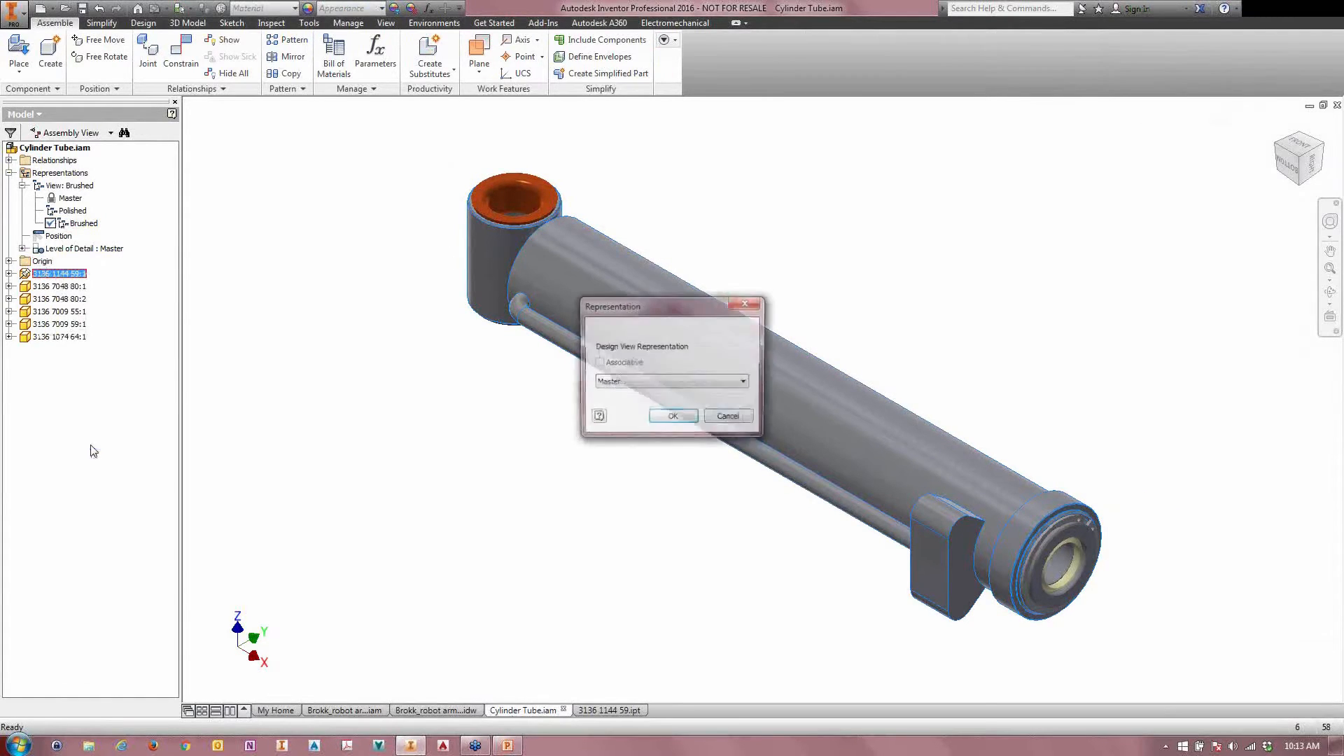
click(654, 383)
click(672, 413)
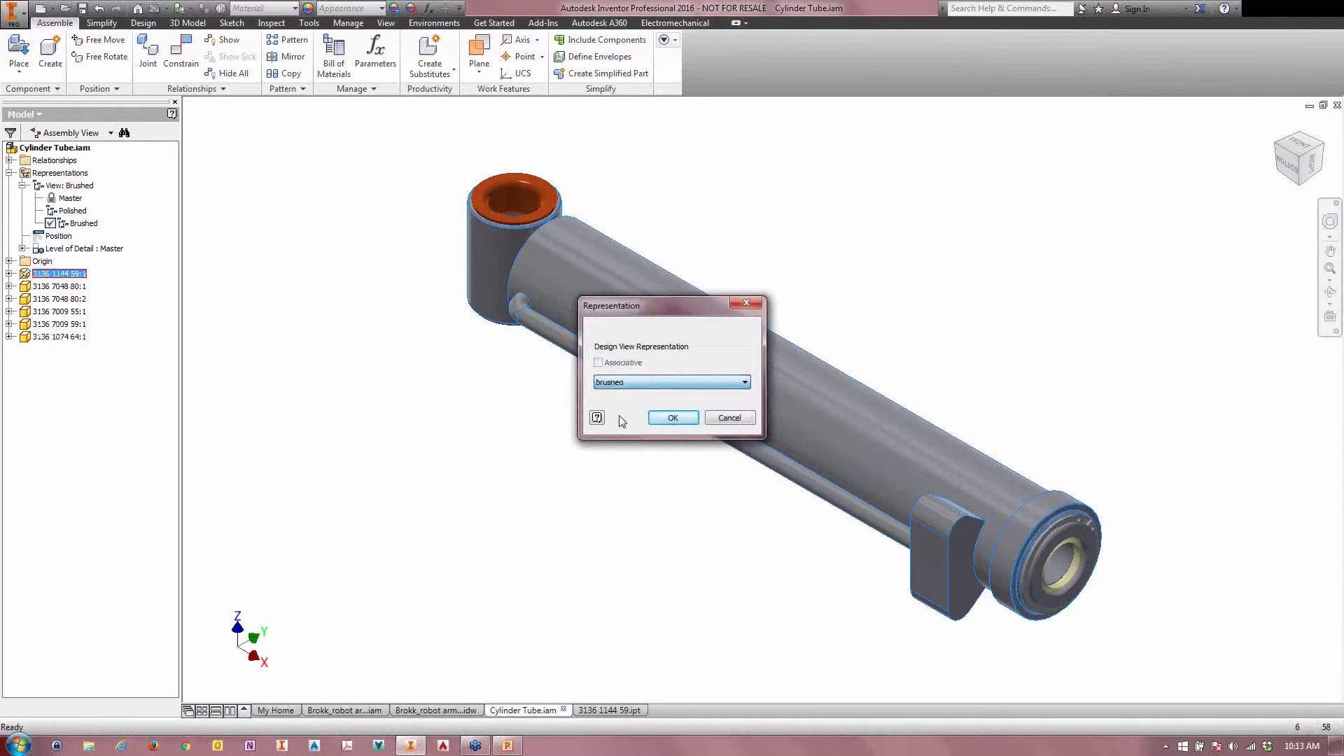
click(673, 418)
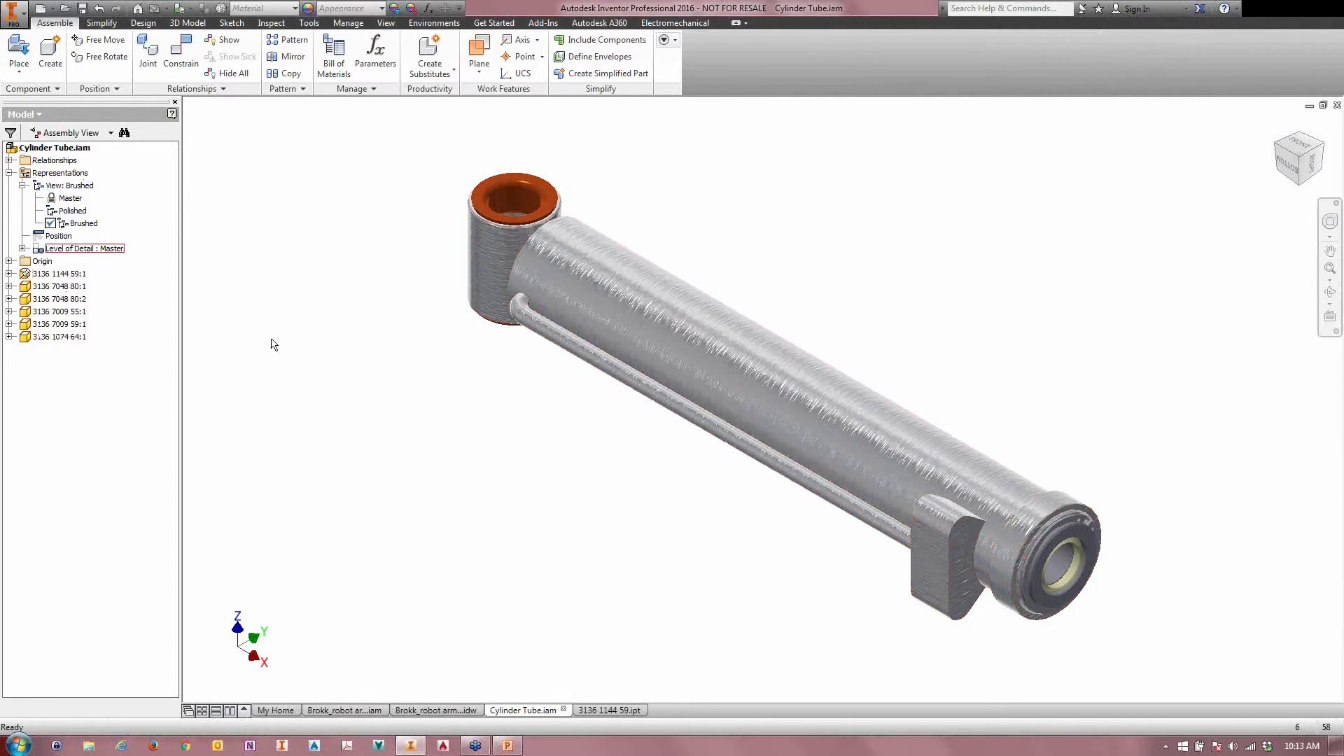
Step: Activate the Polished view representation of the cylinder tube and return to Brushed to compare the two finishes
double_click(73, 211)
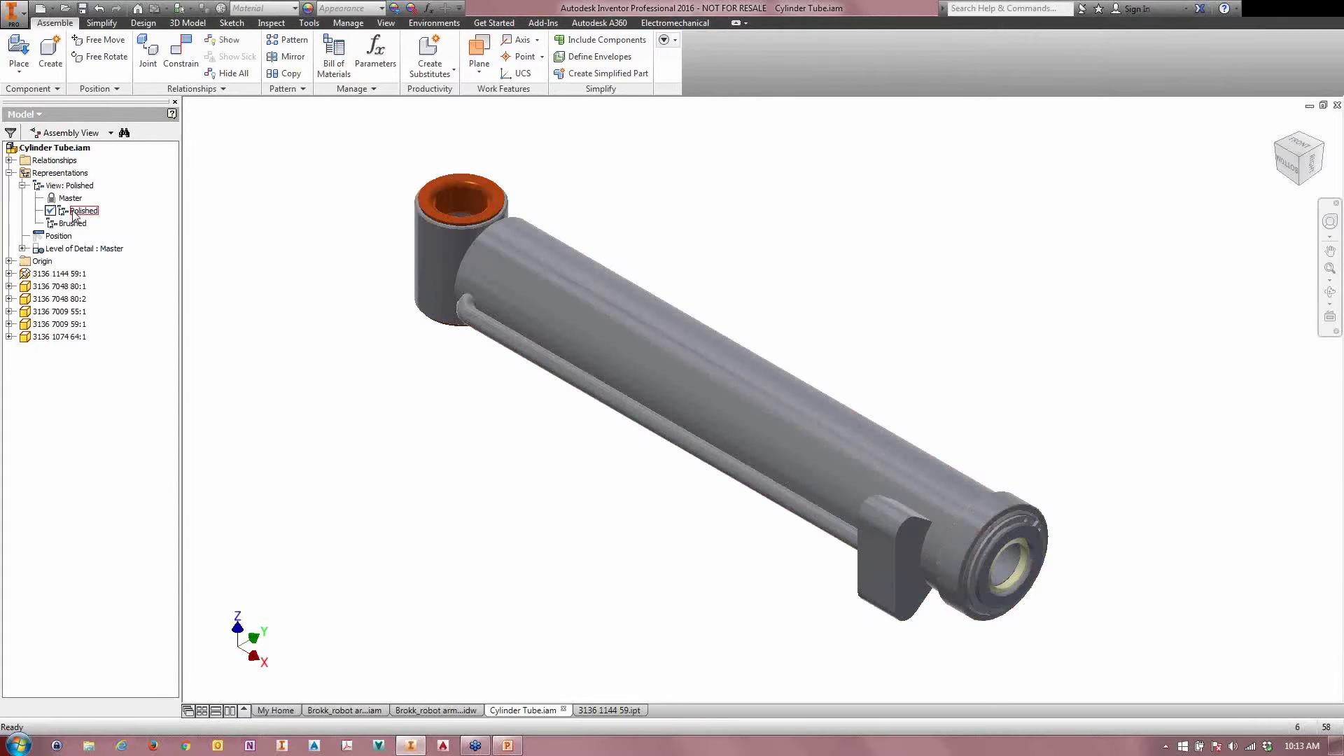
double_click(72, 224)
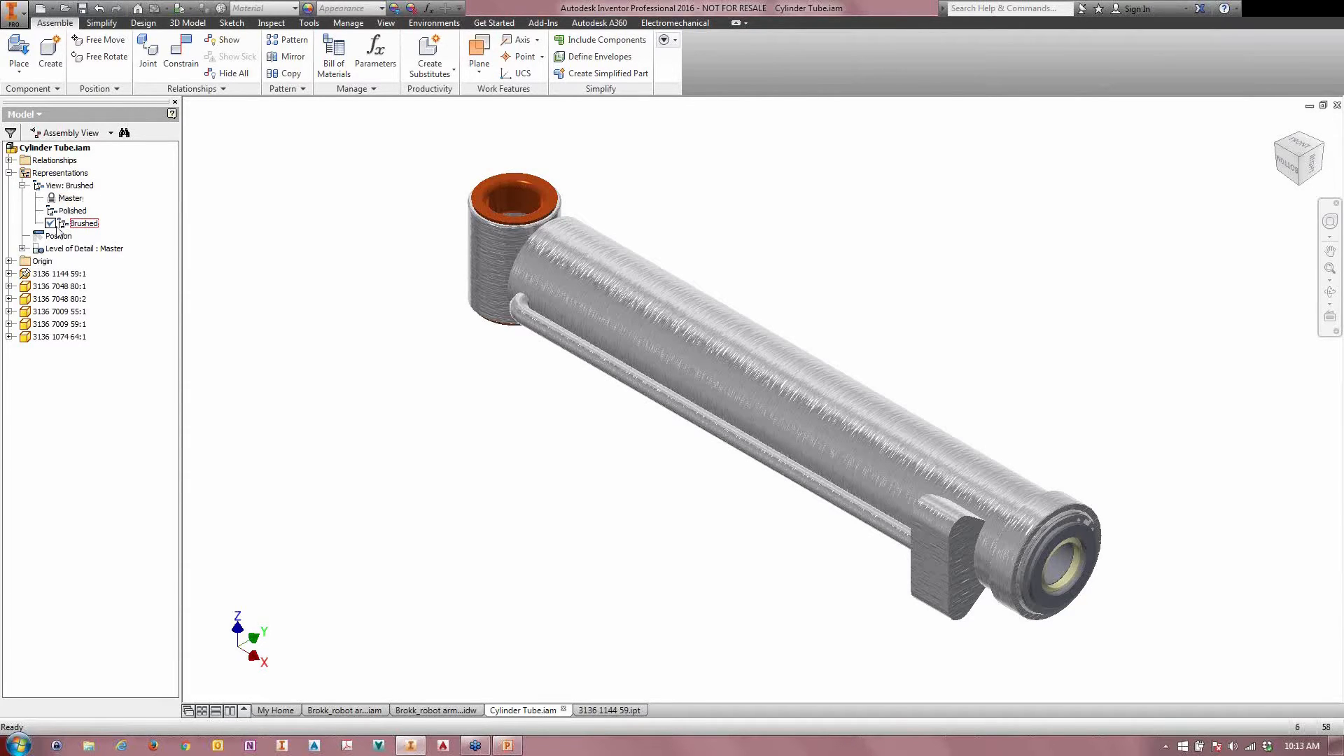
click(324, 297)
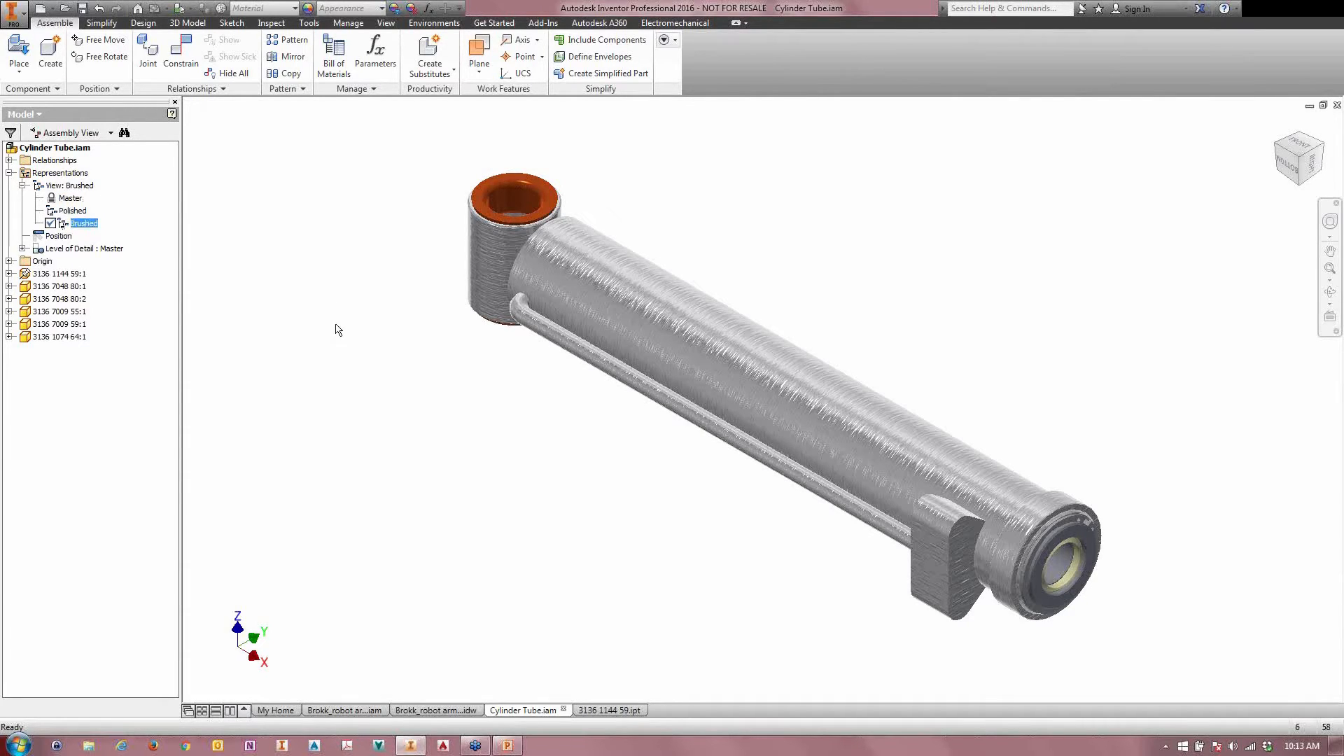
Step: Save Cylinder Tube.iam, and close both it and the part 3136 1144 59.ipt
click(82, 10)
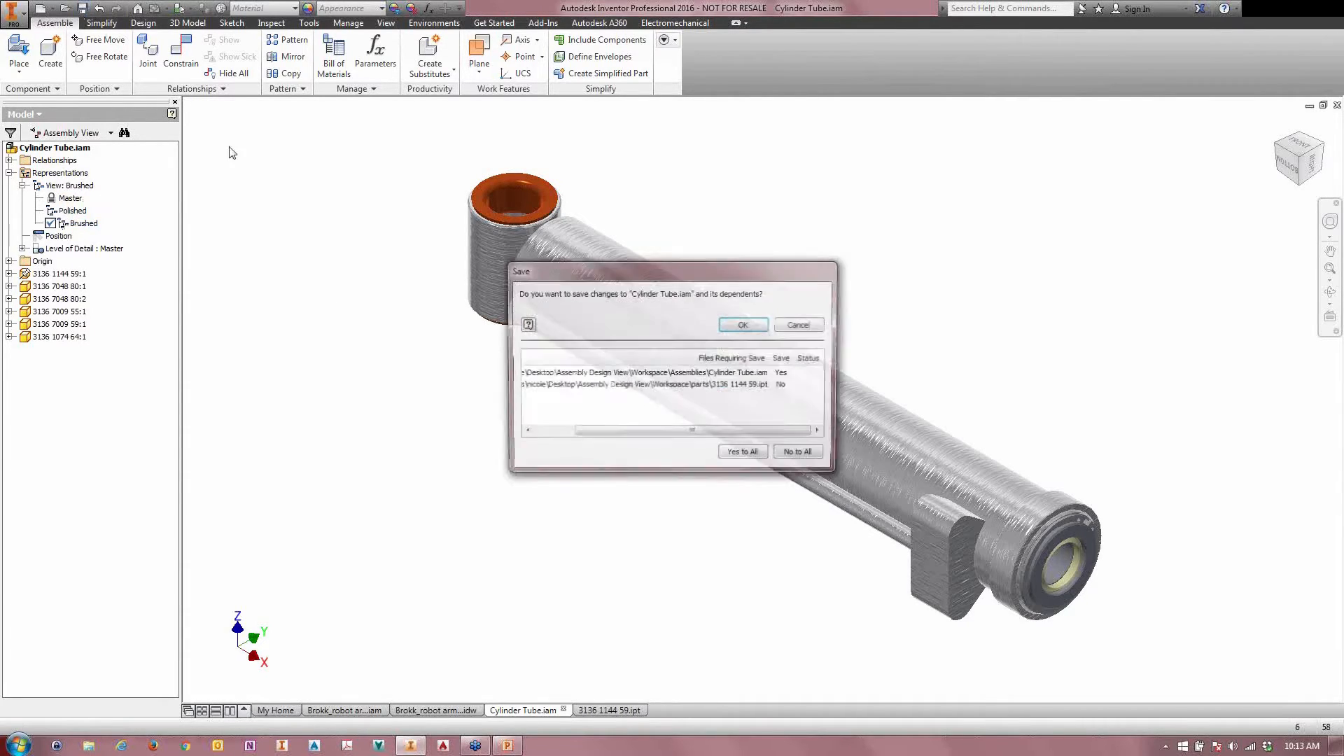
click(744, 326)
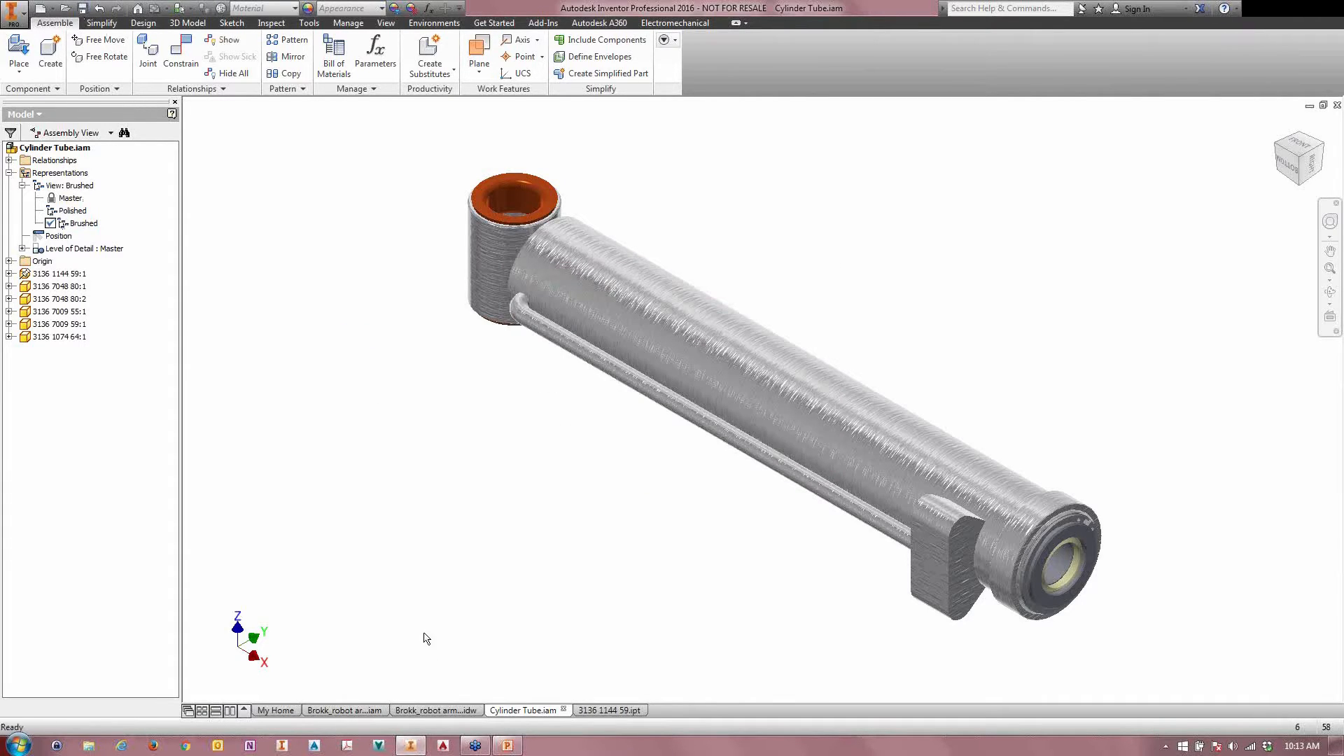
click(563, 709)
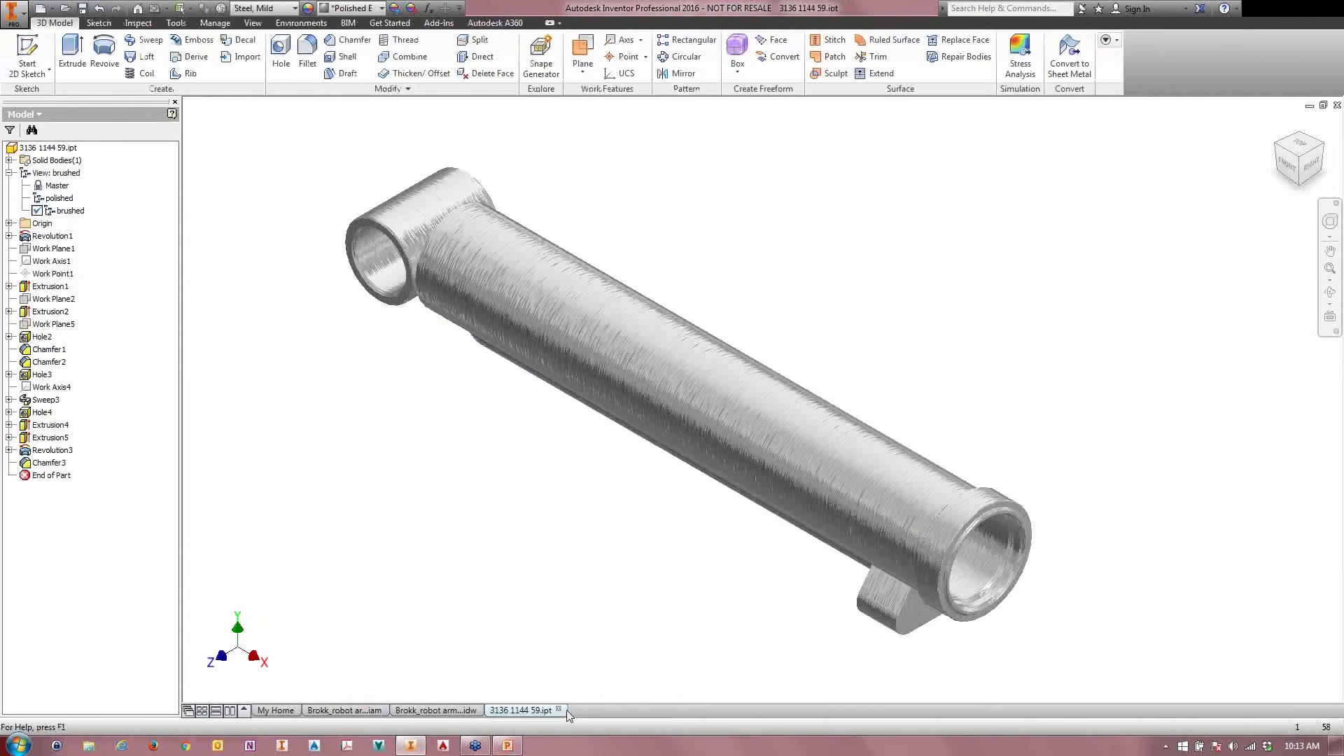
click(559, 710)
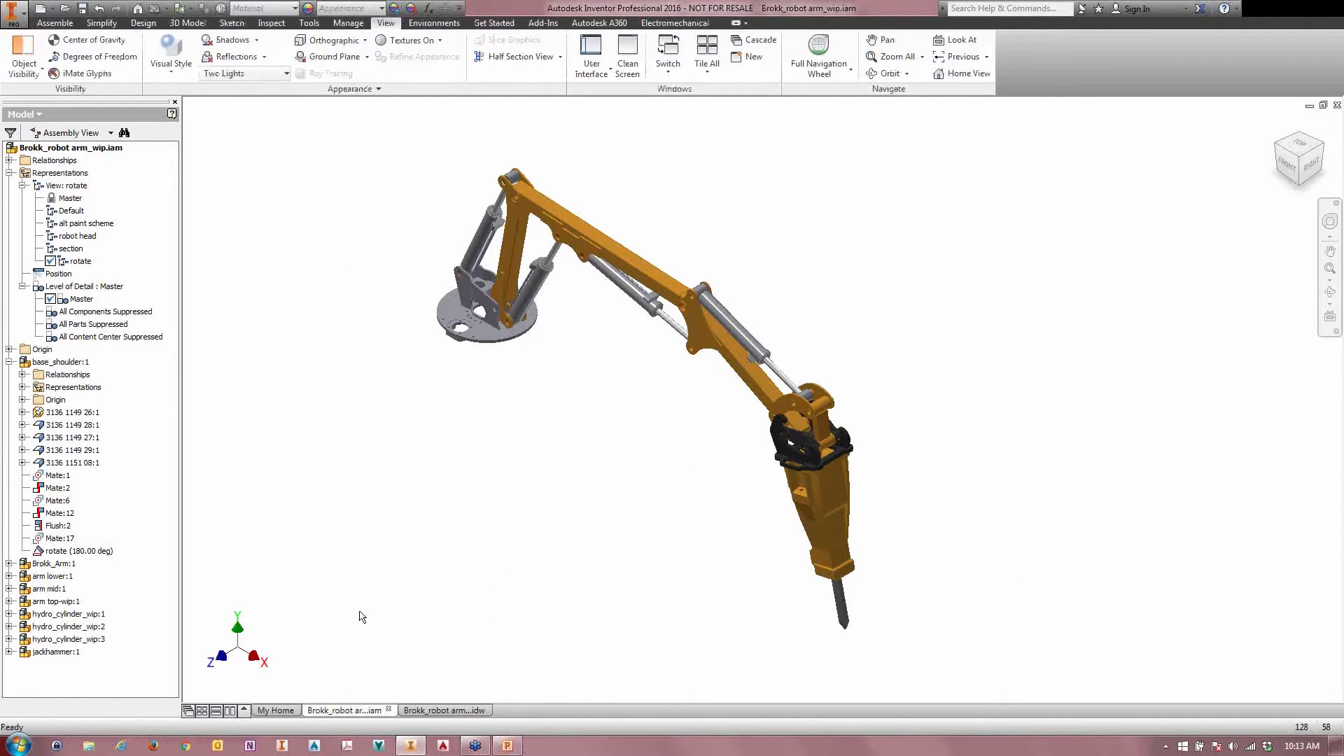
Step: In the Brokk_robot arm_wip.idw drawing, place a base view of the arm on Sheet:2 using the alt paint scheme view representation
click(444, 710)
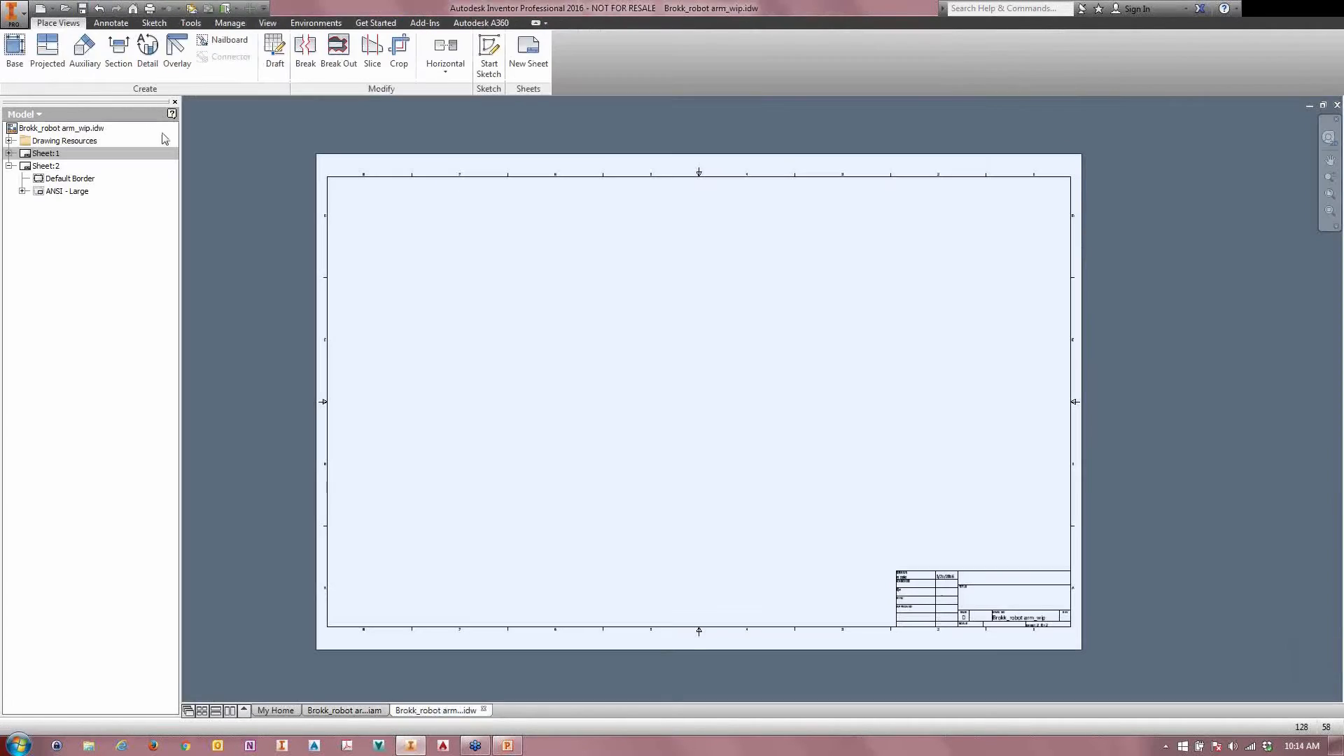
click(14, 56)
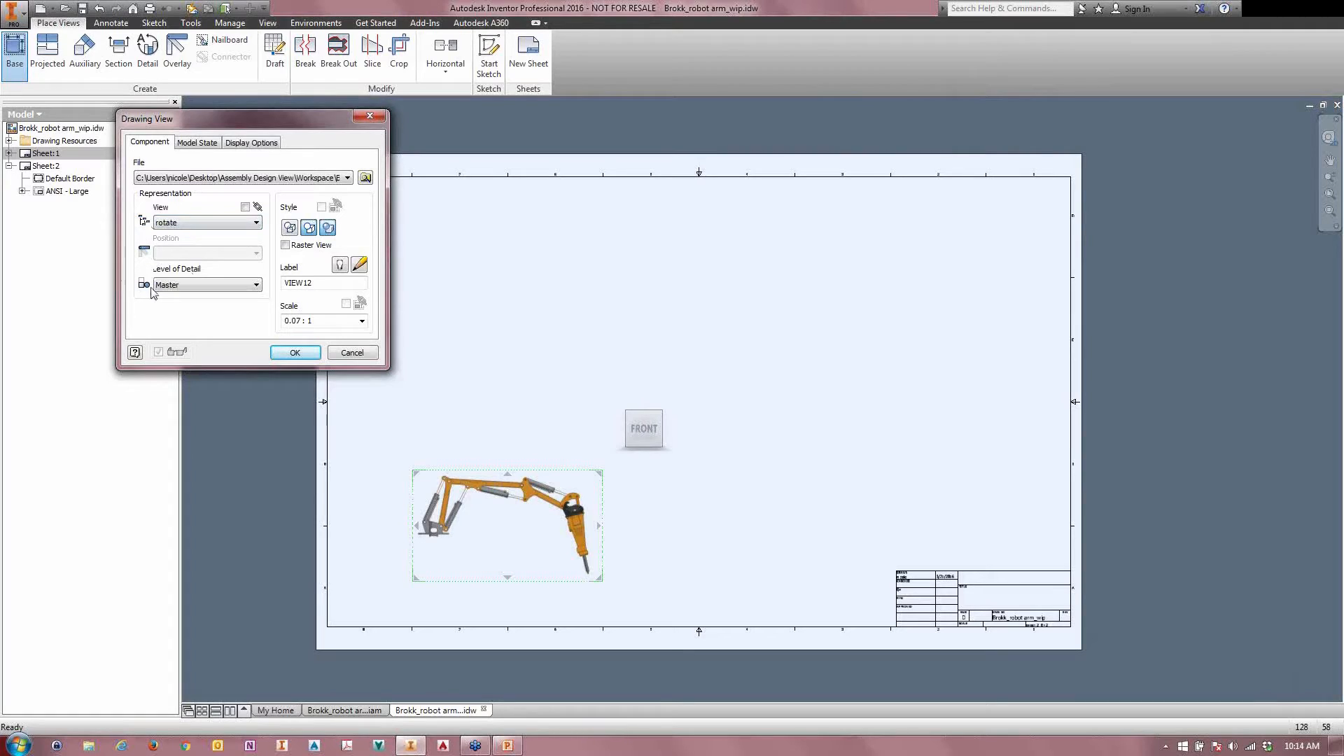
click(164, 223)
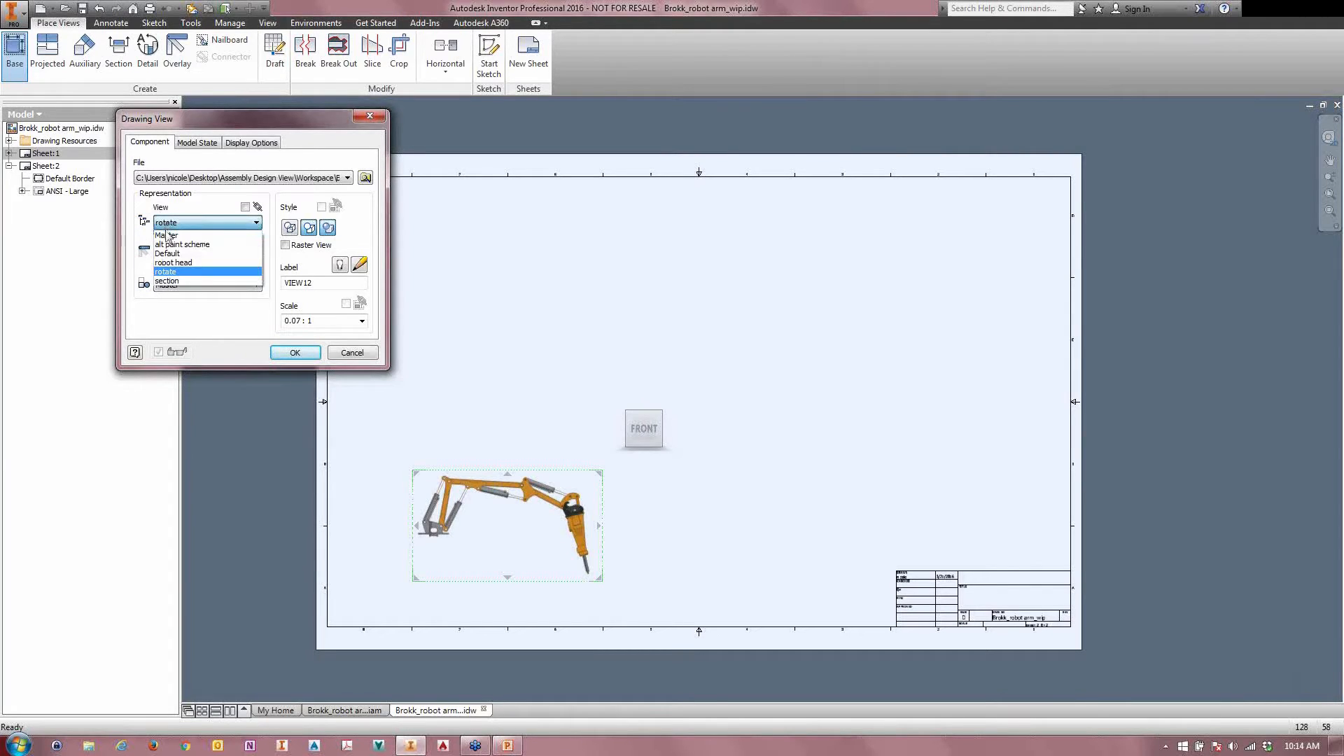
click(172, 246)
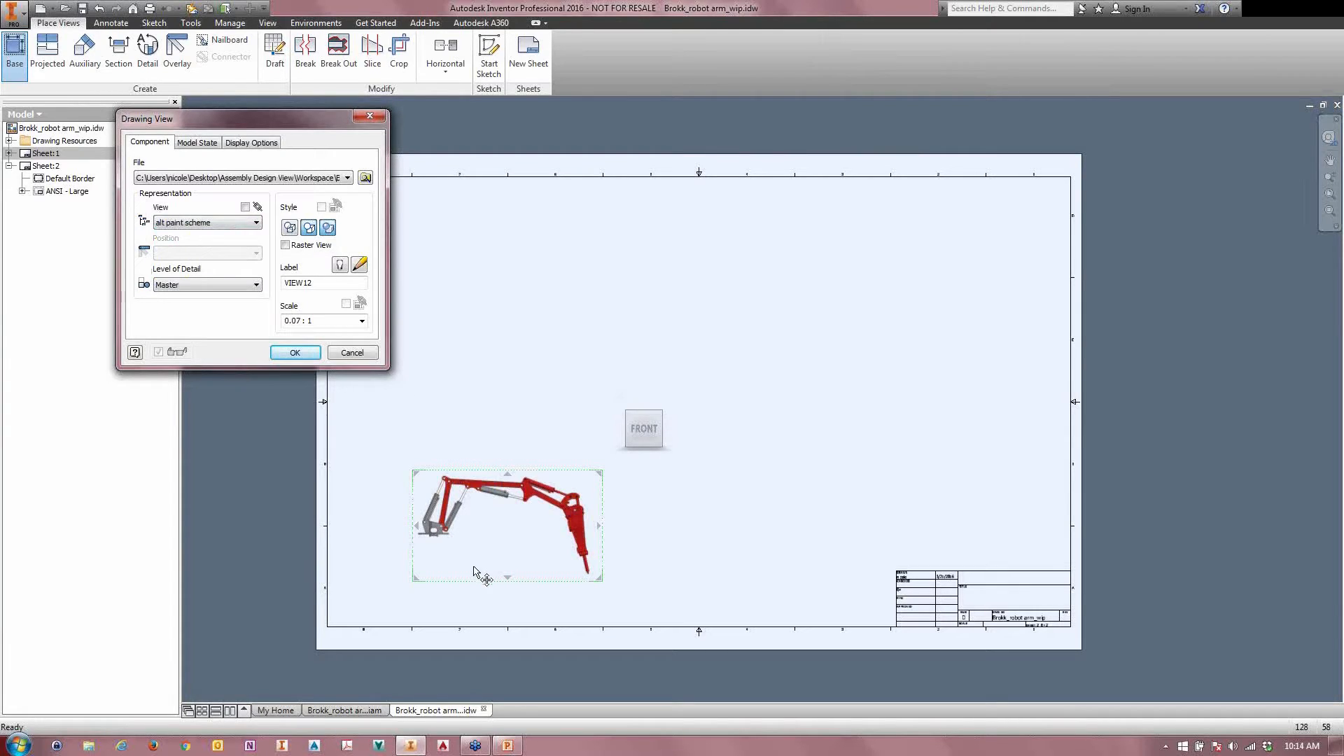
click(292, 352)
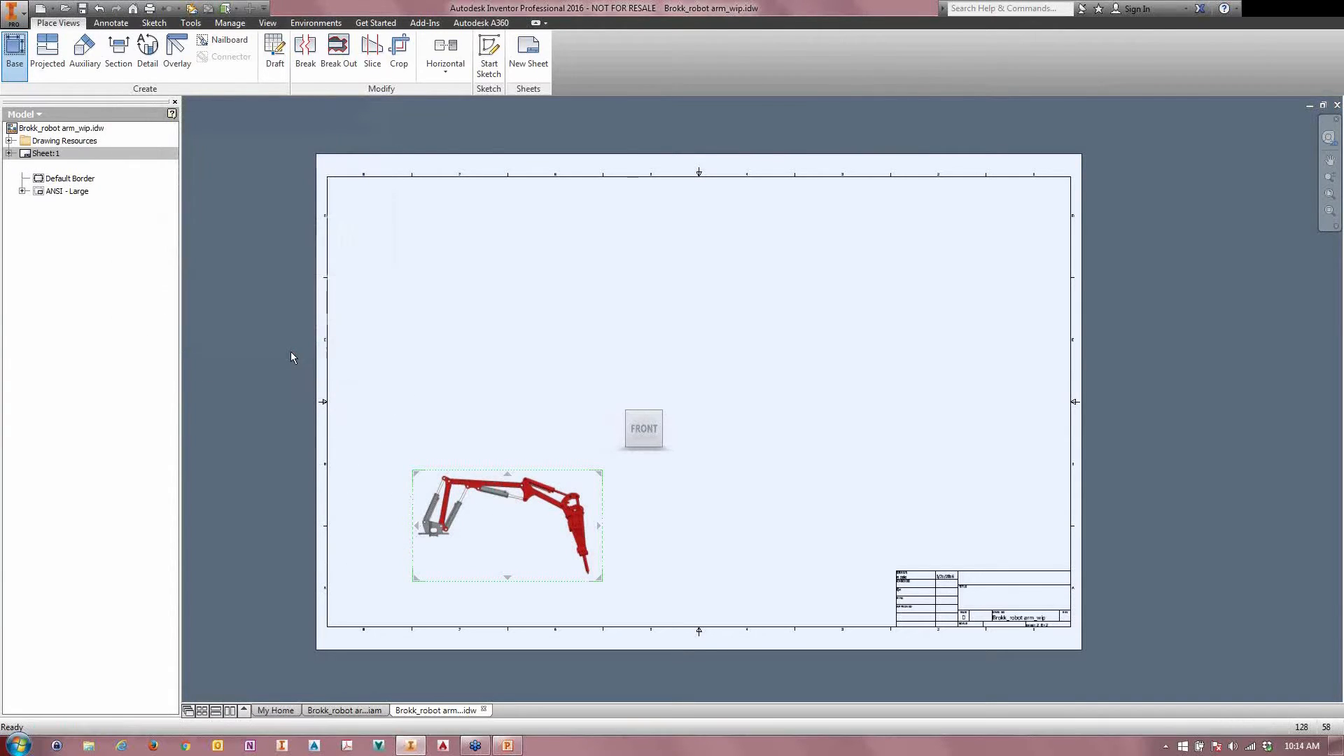
click(15, 50)
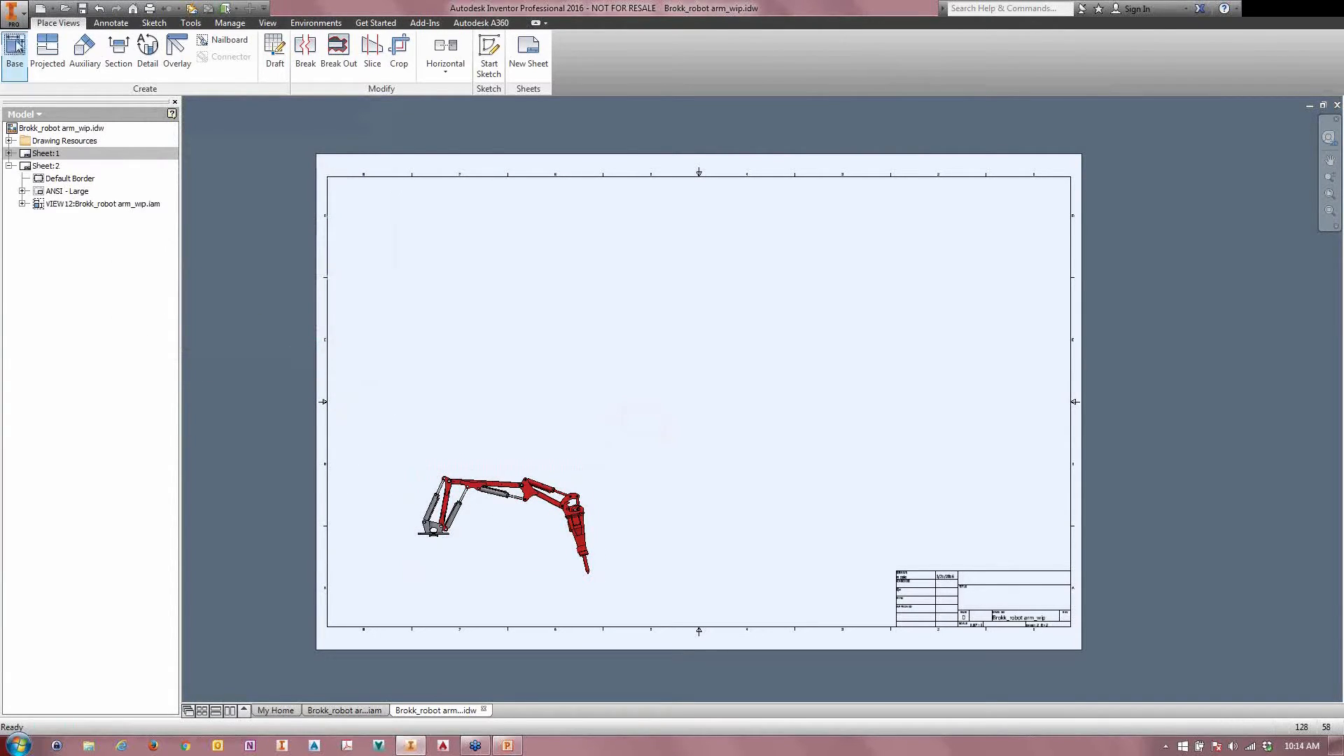
click(224, 222)
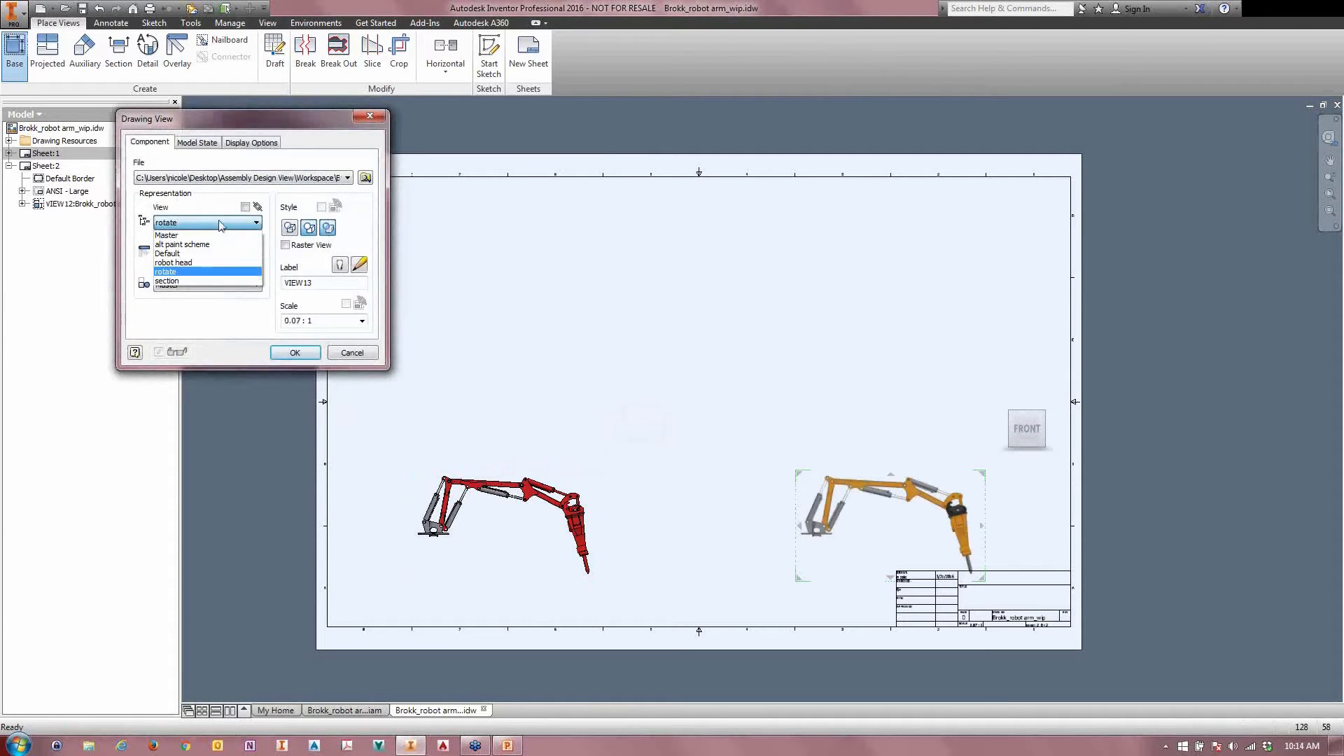
click(179, 266)
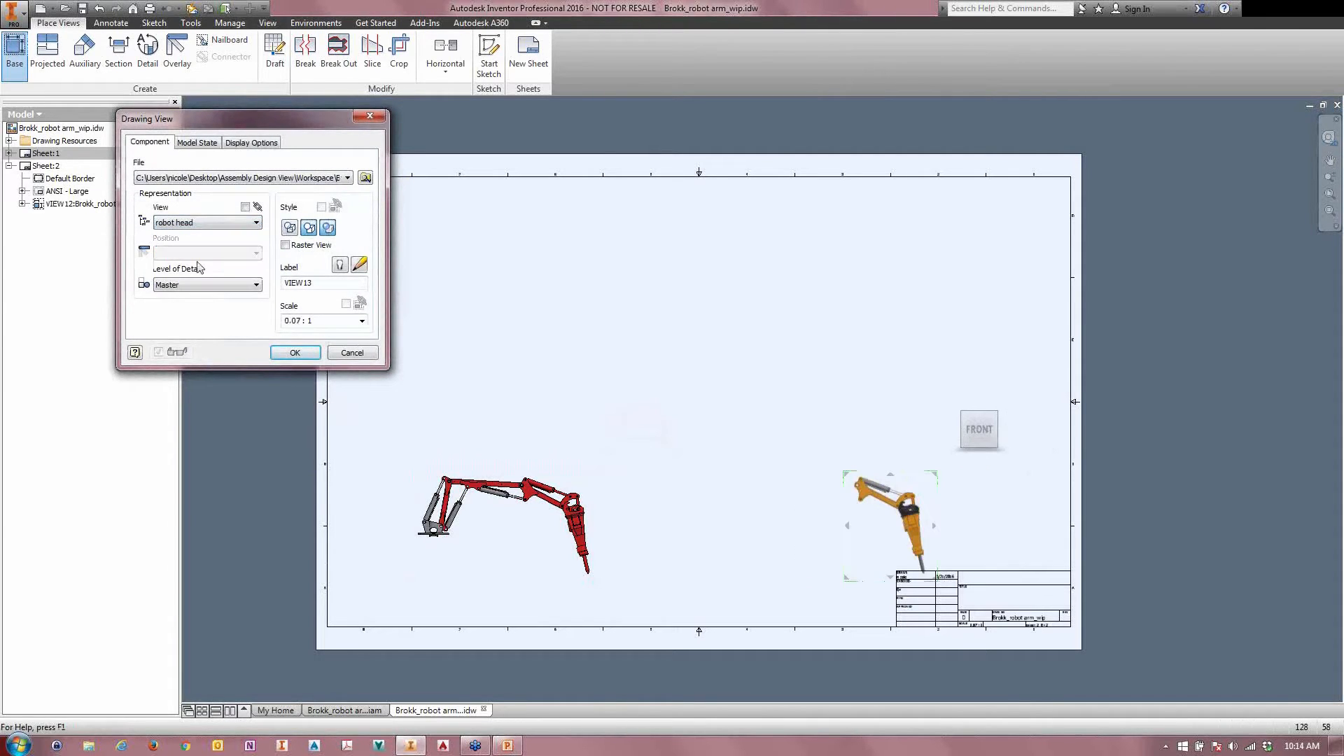
click(513, 315)
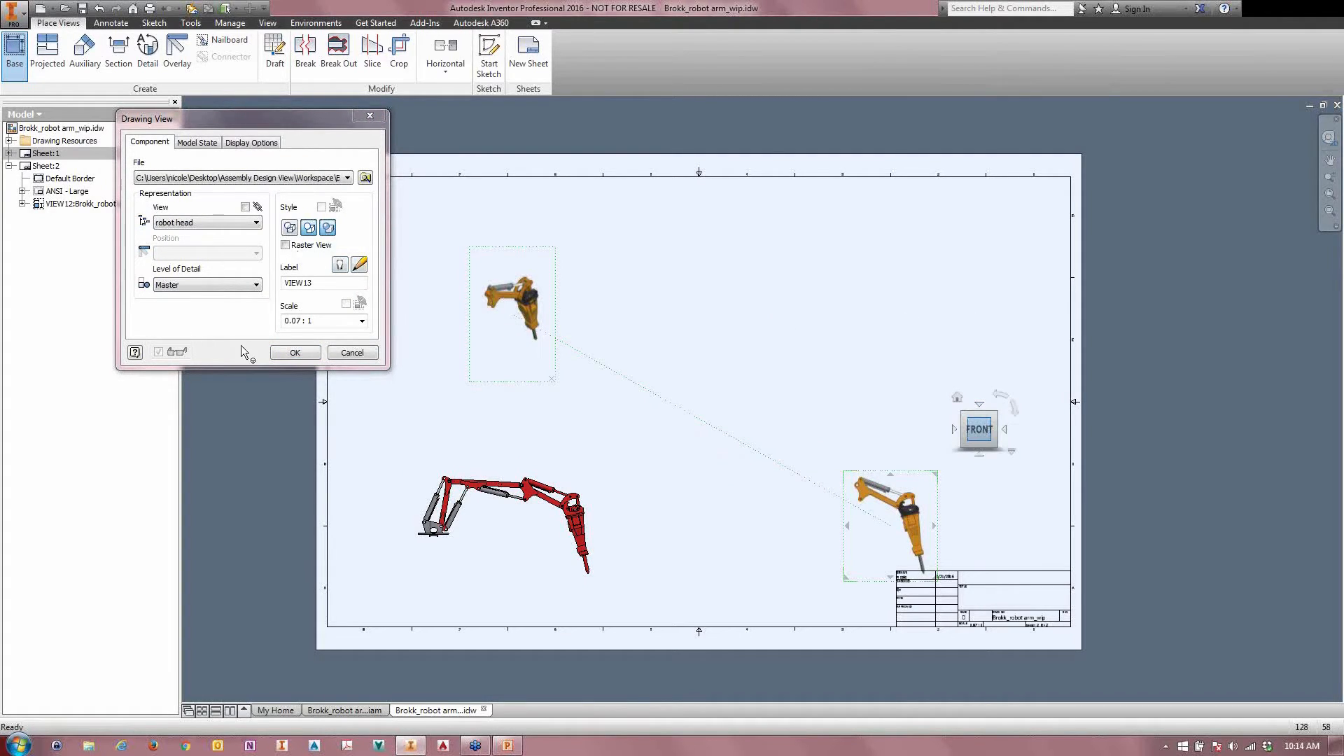
click(347, 355)
Step: Place a base view of the arm using the robot head view representation, above the red arm view on Sheet:2
click(15, 53)
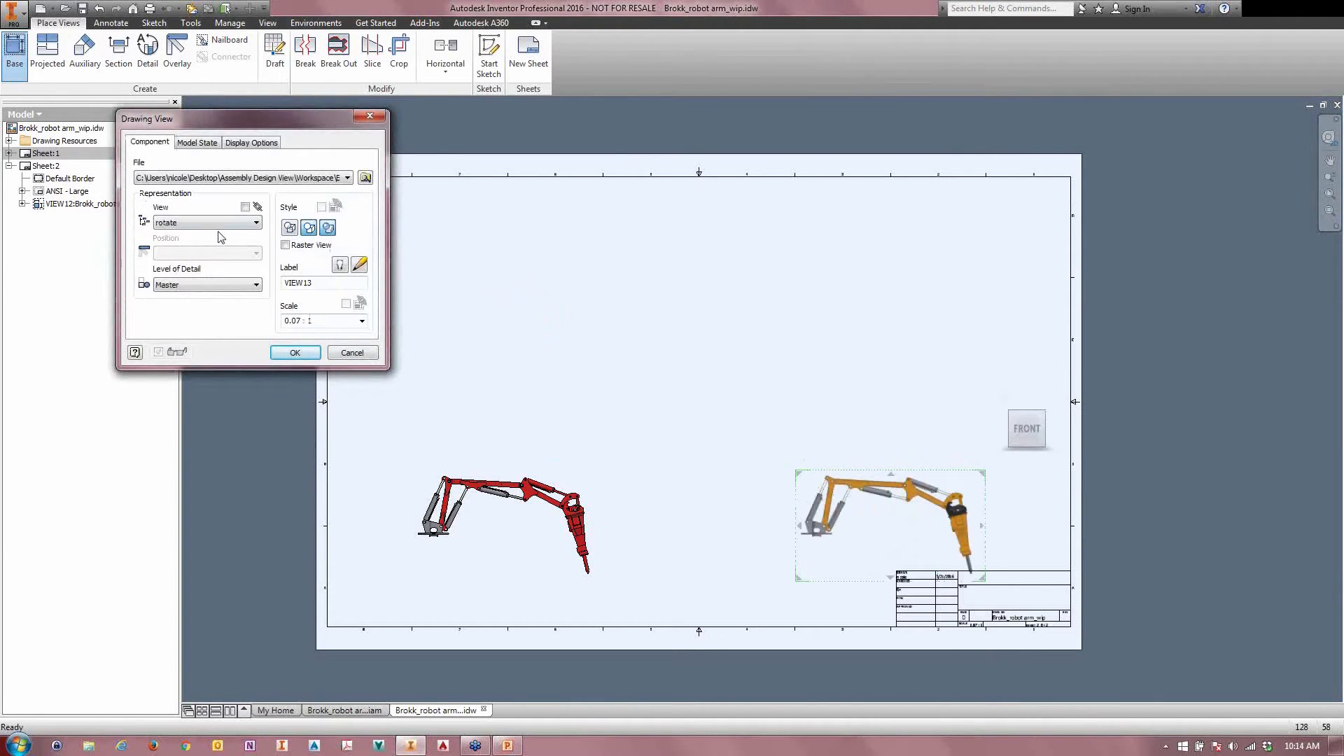
click(186, 223)
click(173, 262)
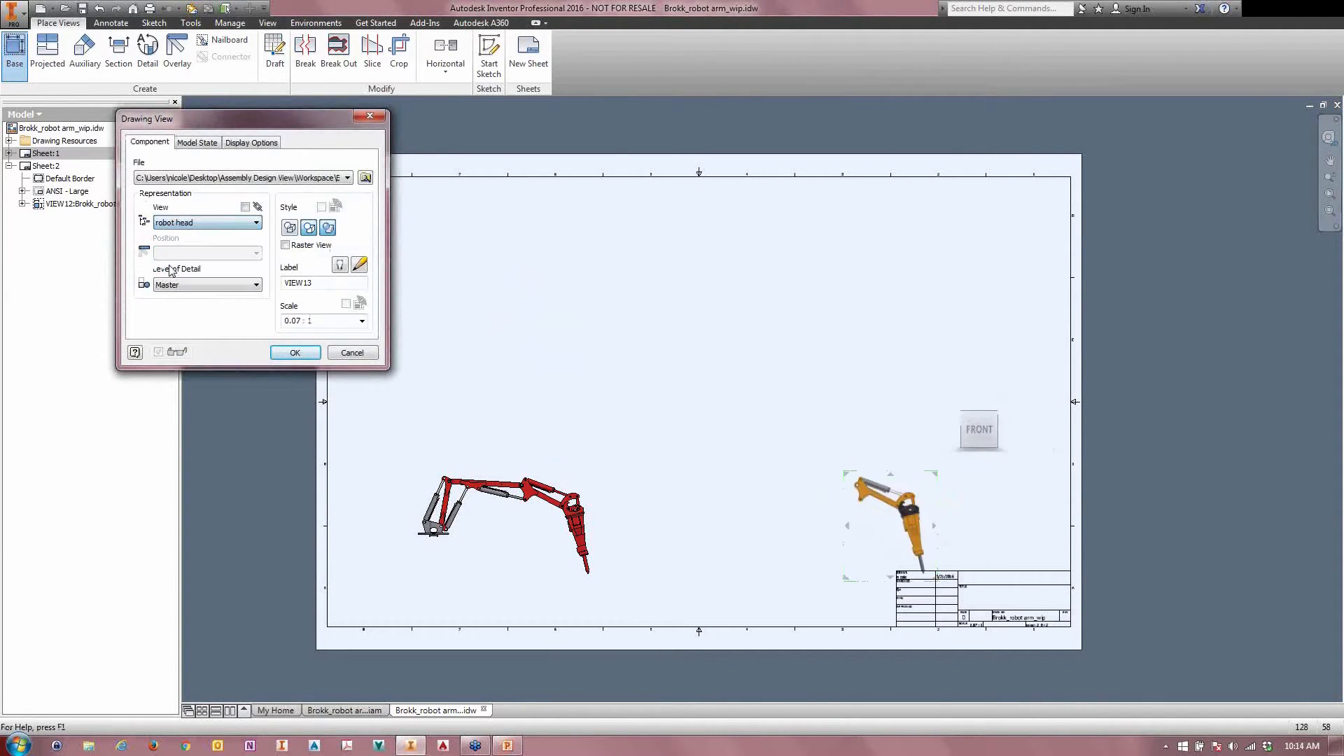
click(972, 439)
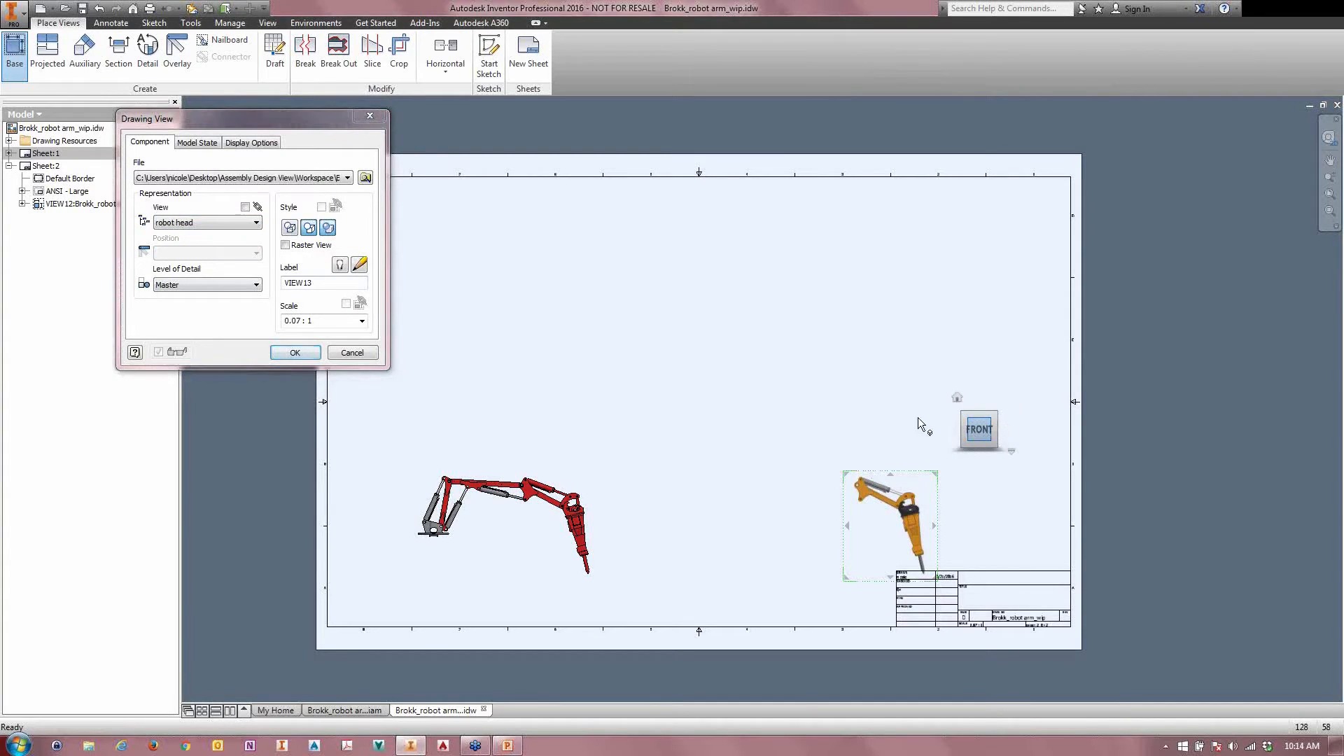
drag(893, 491, 492, 270)
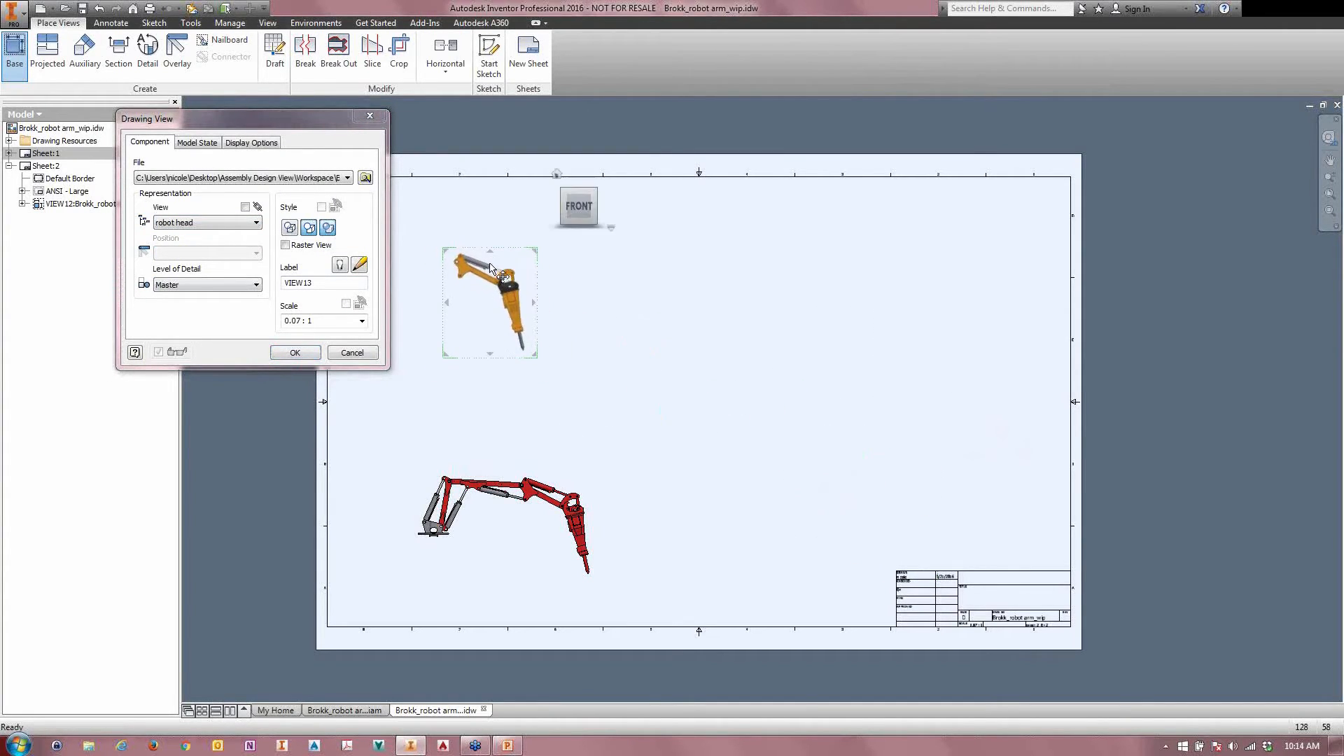
click(293, 352)
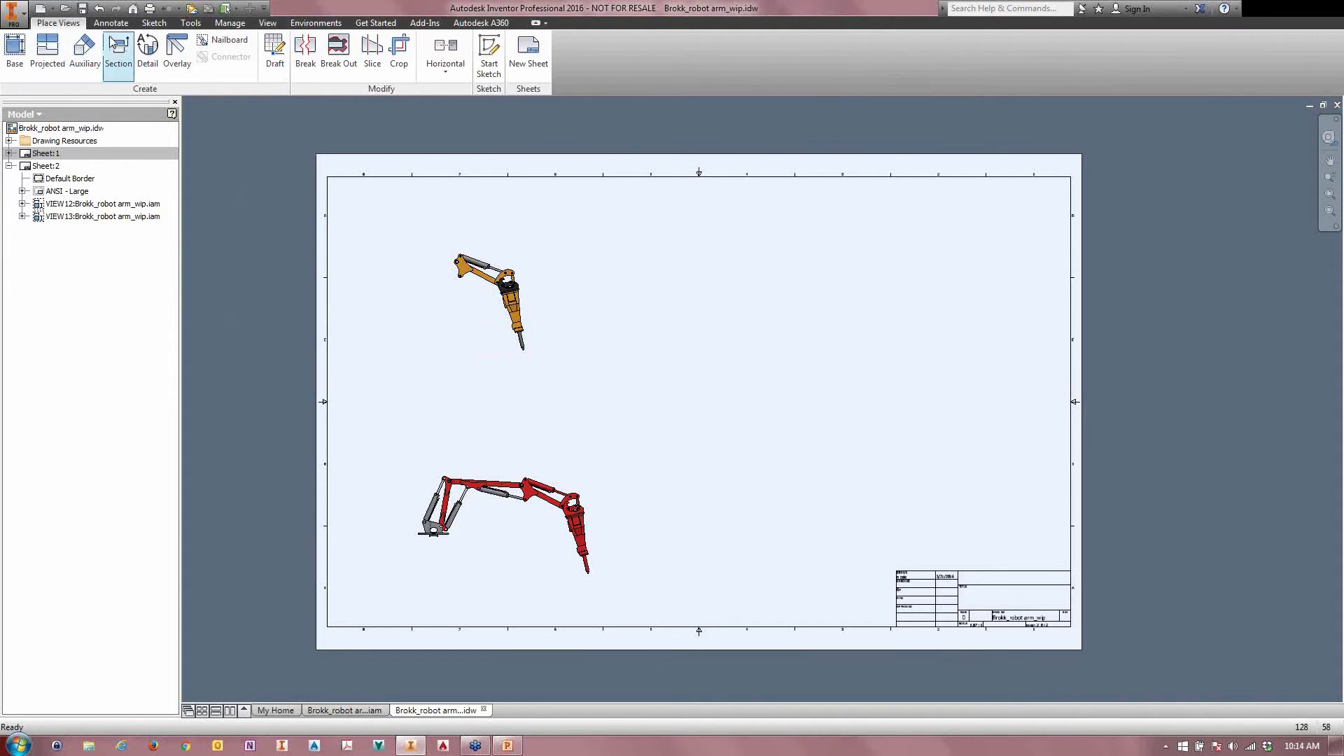
Step: Create a structured parts list from the robot head view and place it beside that view on the sheet
click(229, 23)
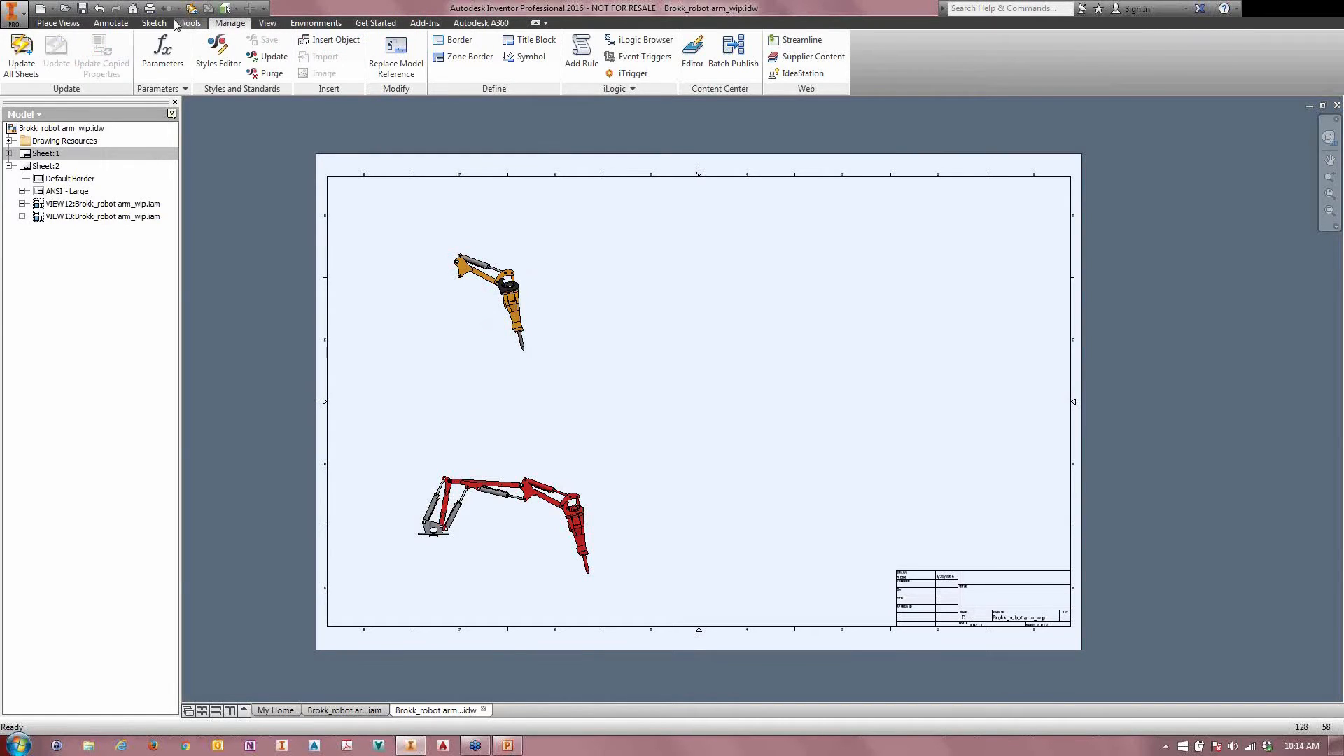
click(107, 24)
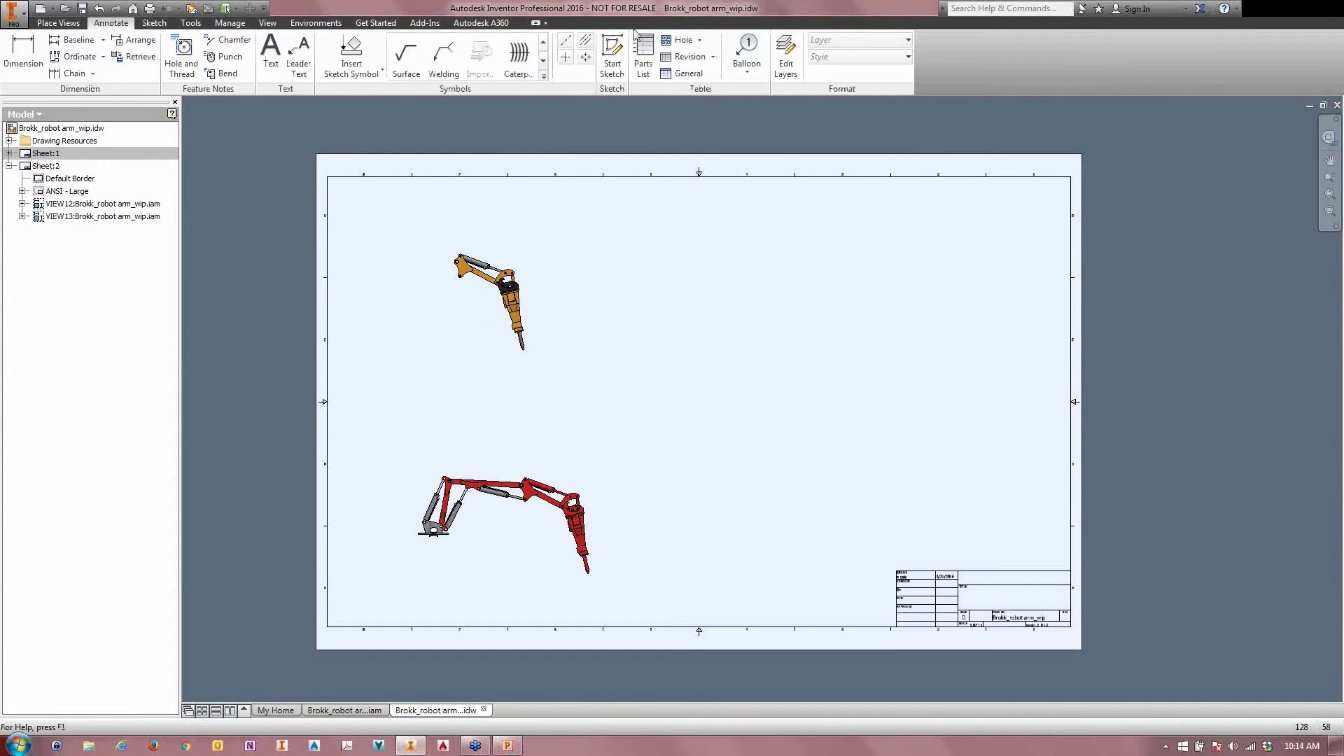
click(644, 54)
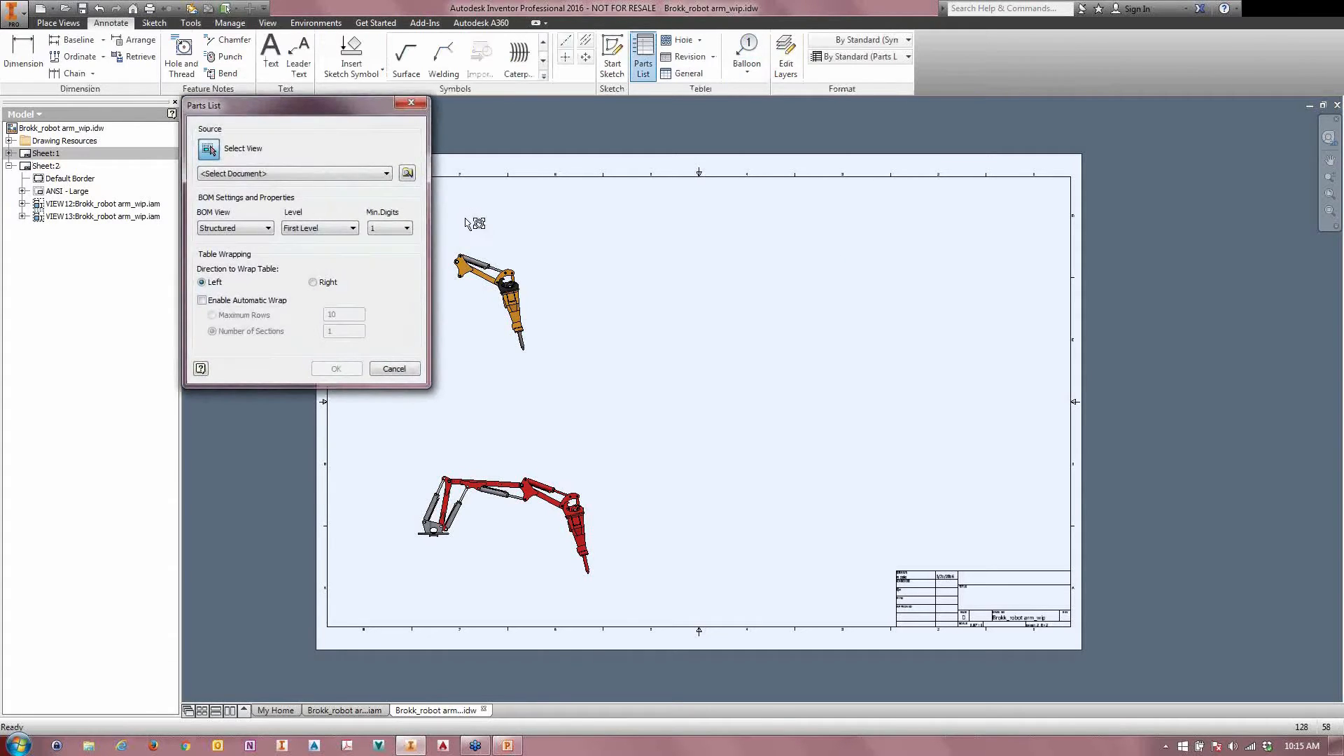
click(495, 312)
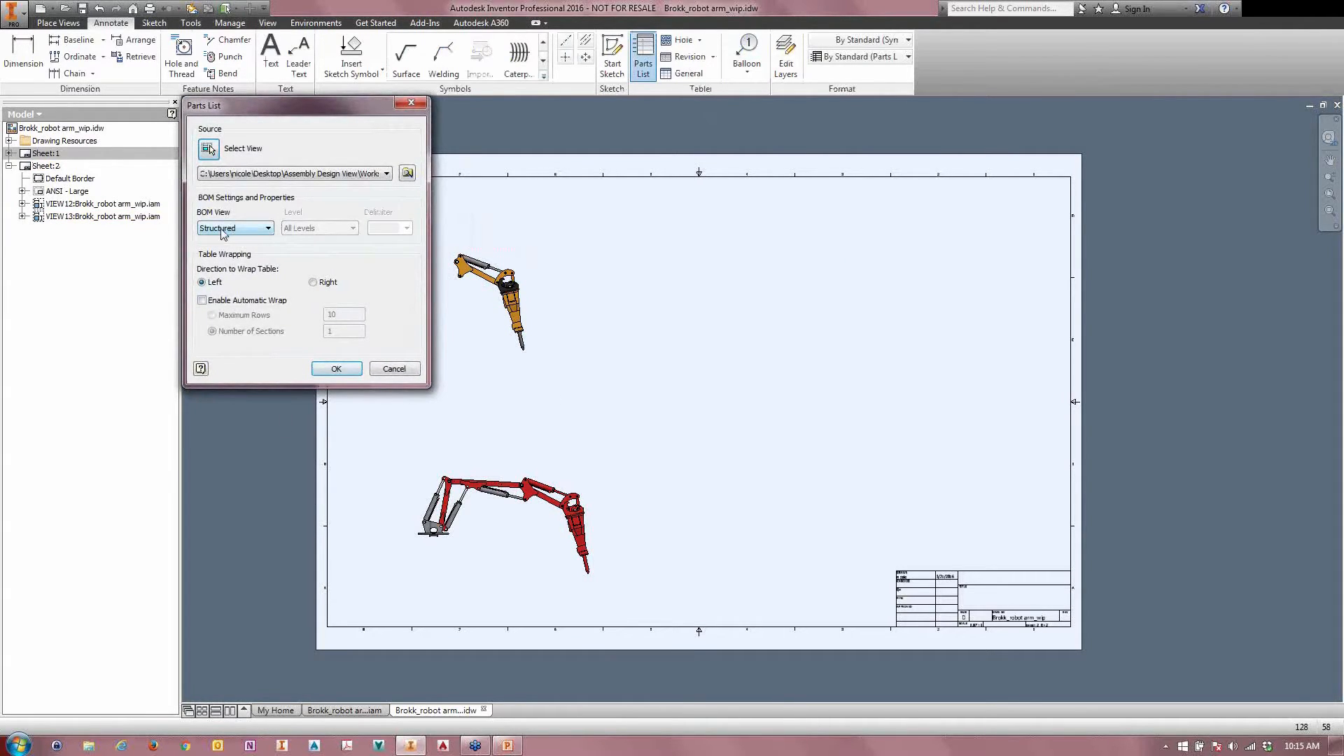
click(333, 373)
click(735, 263)
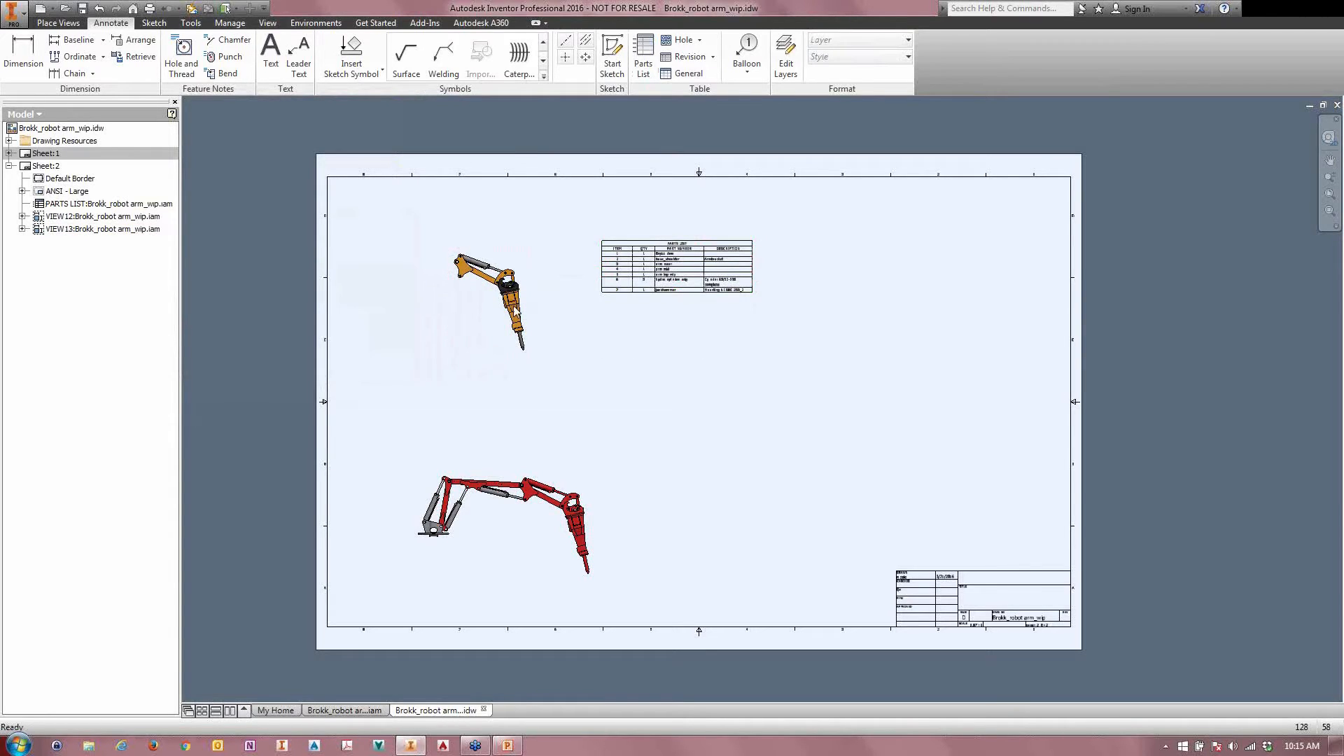
Step: Filter the parts list by assembly view representation, using robot head
double_click(668, 267)
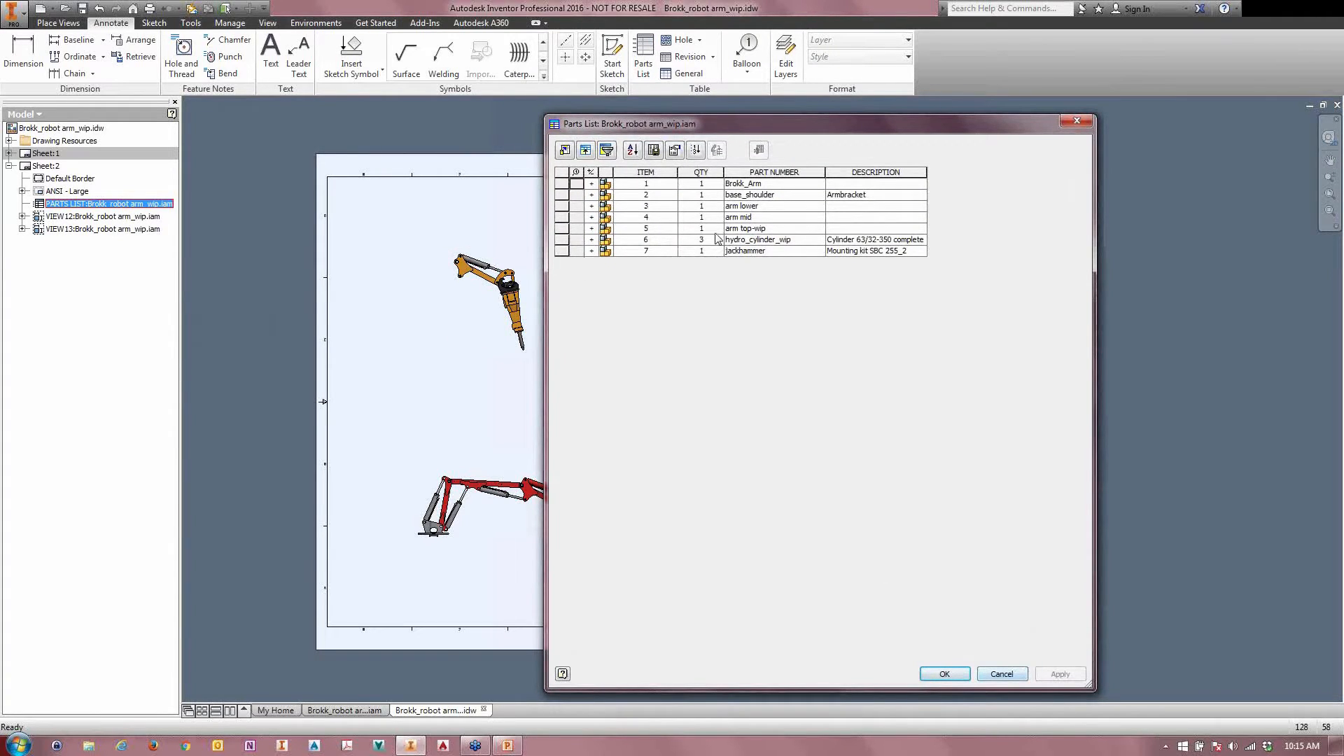
click(607, 150)
click(324, 175)
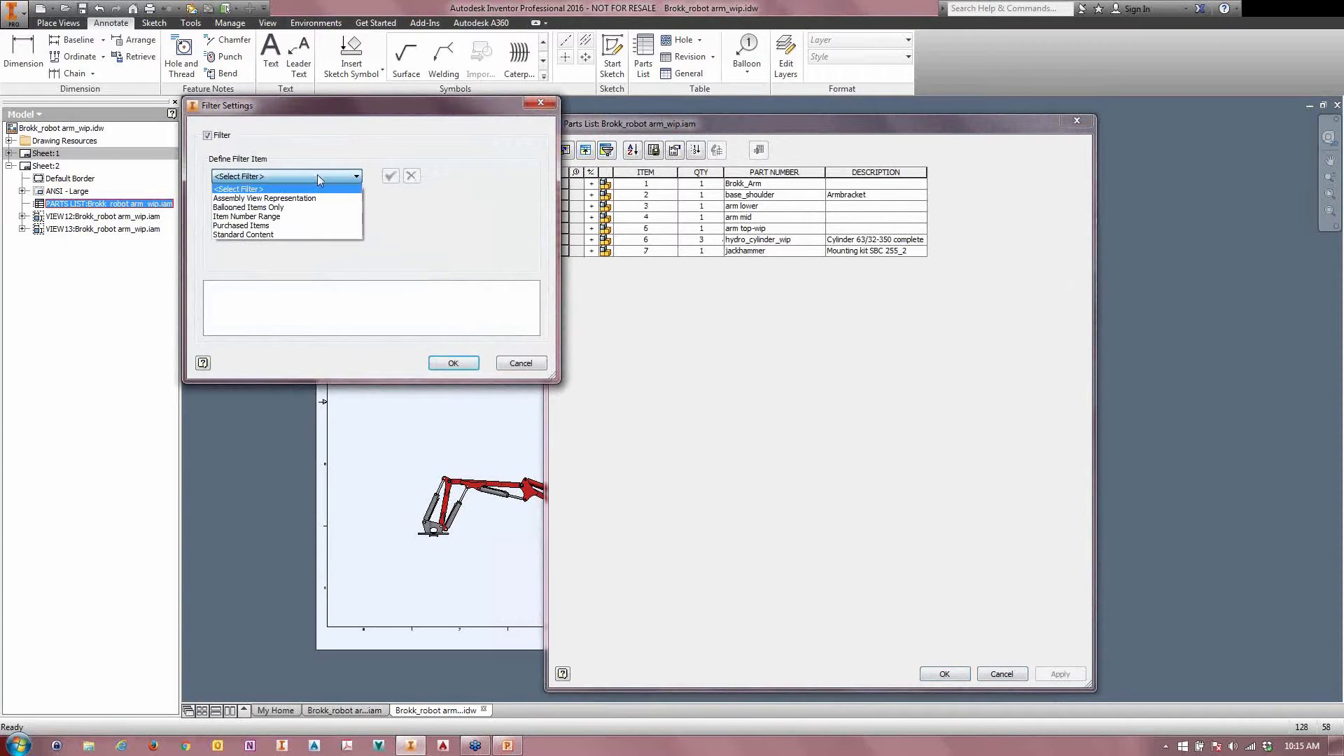
click(256, 199)
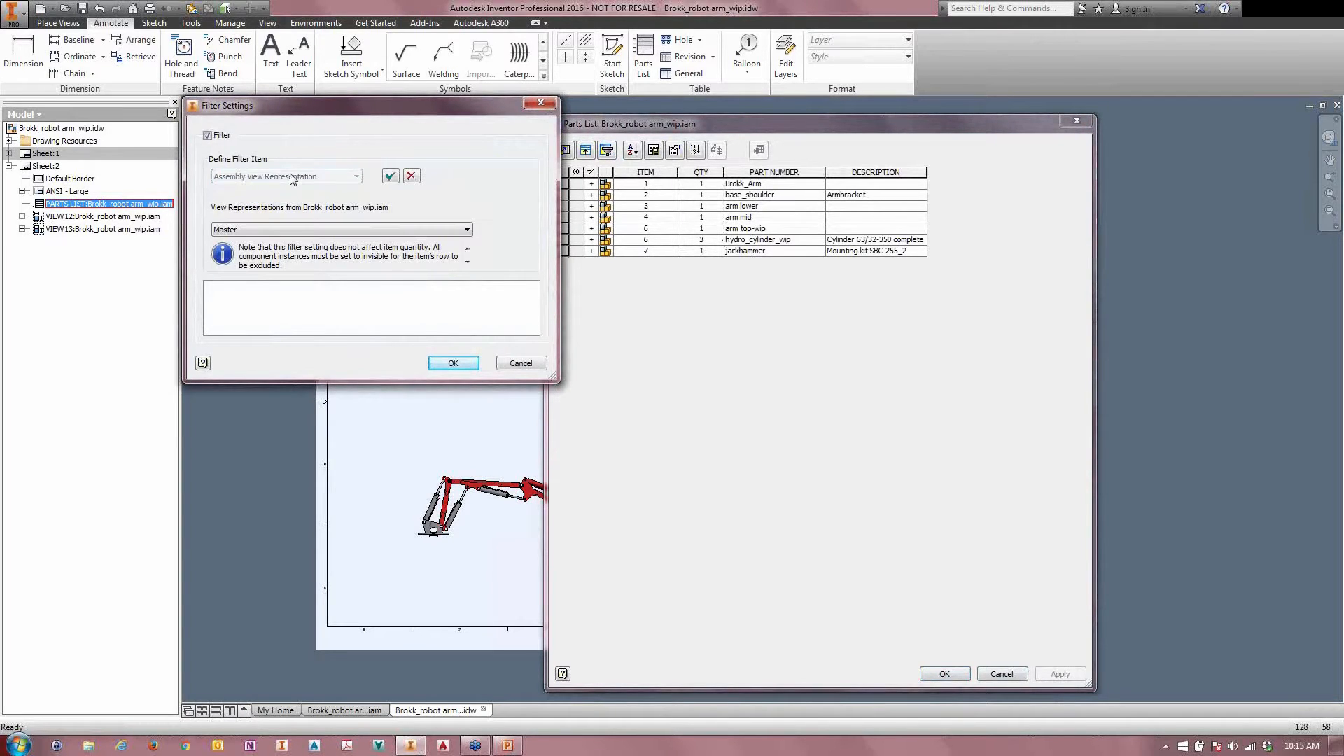
click(303, 231)
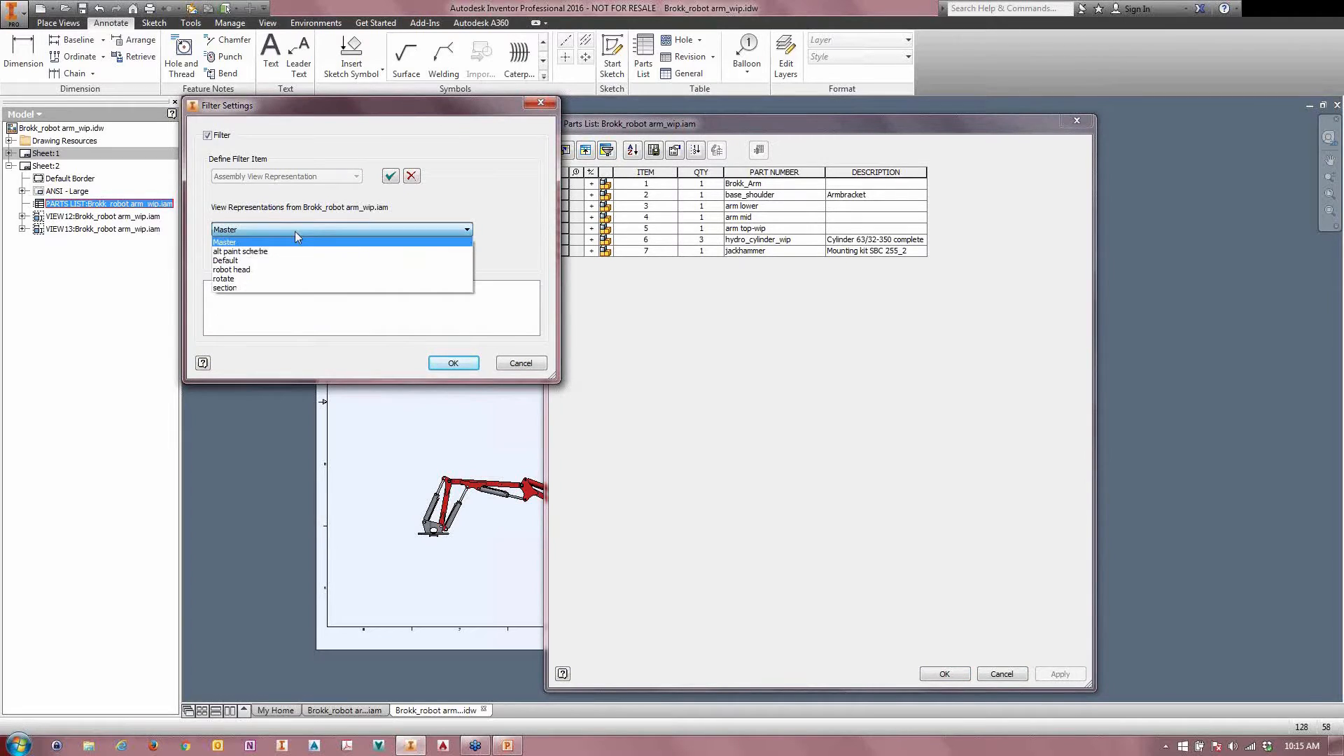
click(246, 269)
click(444, 363)
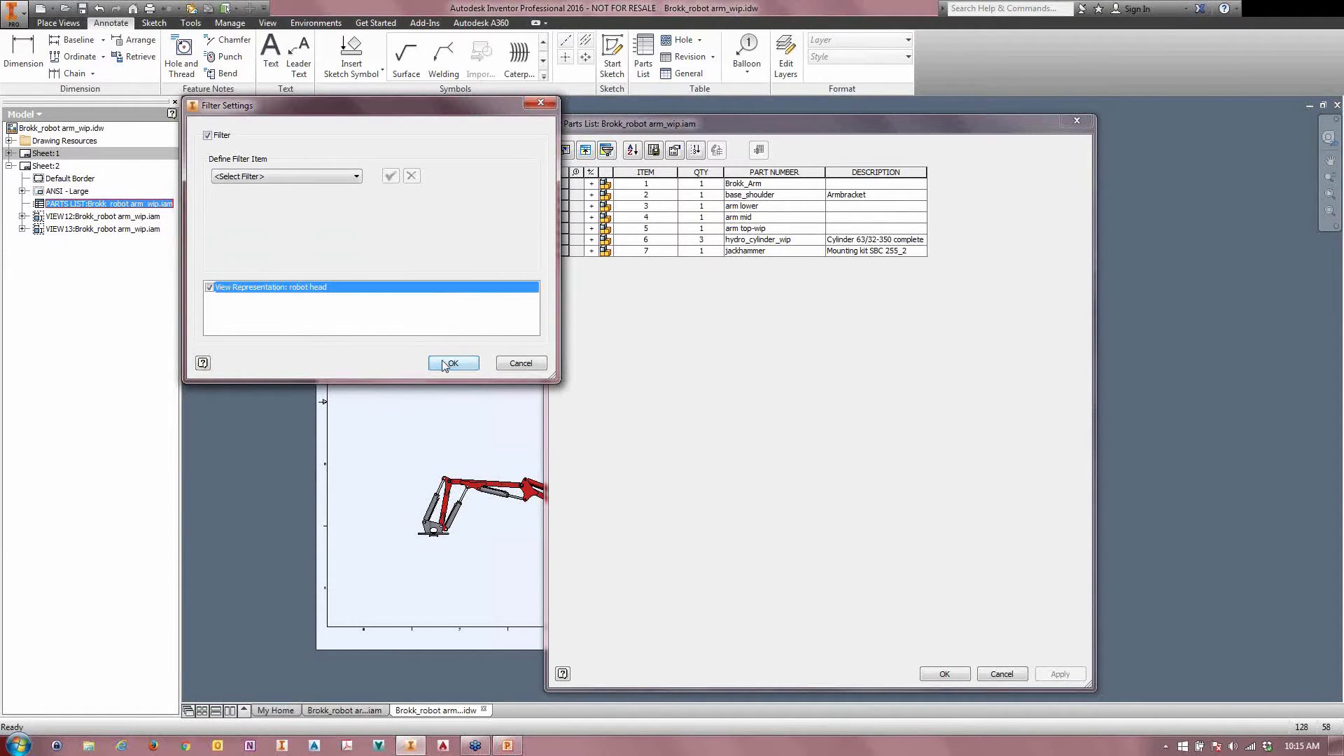
click(454, 364)
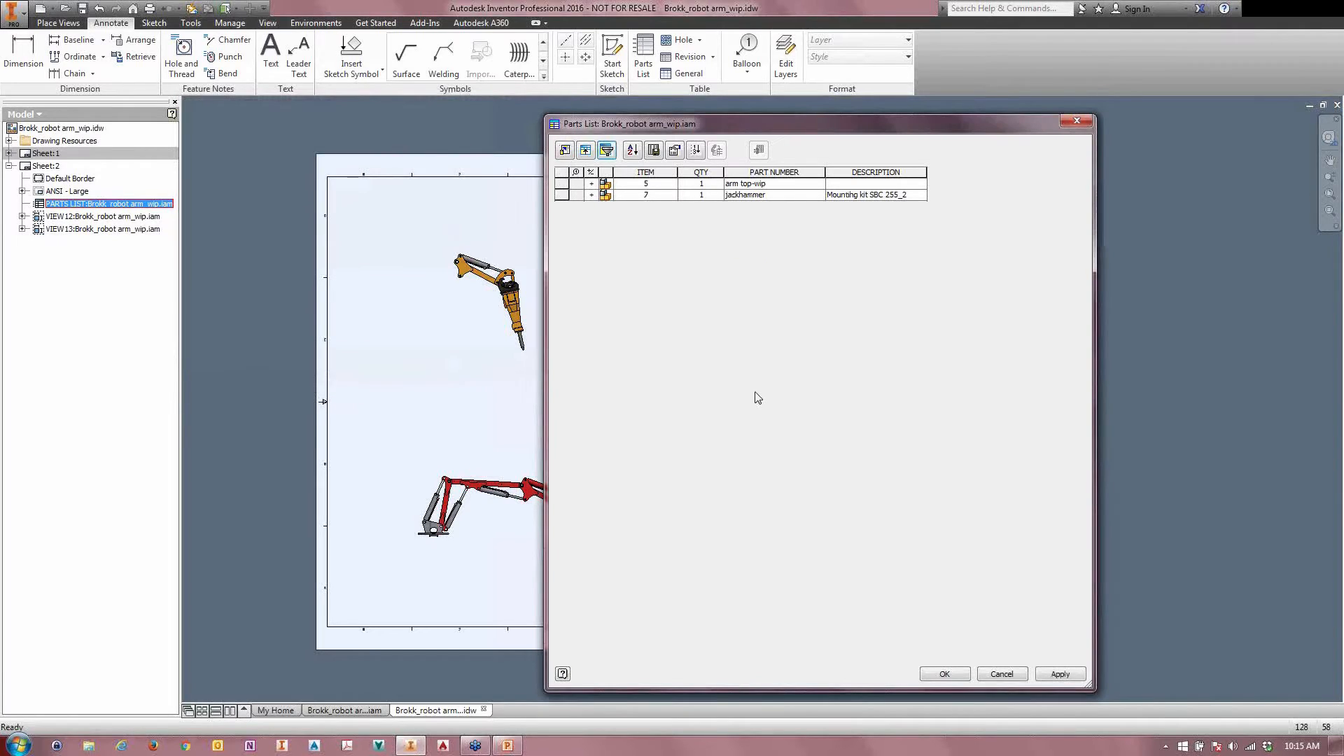
Step: Expand all children of the arm top-wip and jackhammer rows in the parts list and accept the edits
click(592, 184)
click(578, 186)
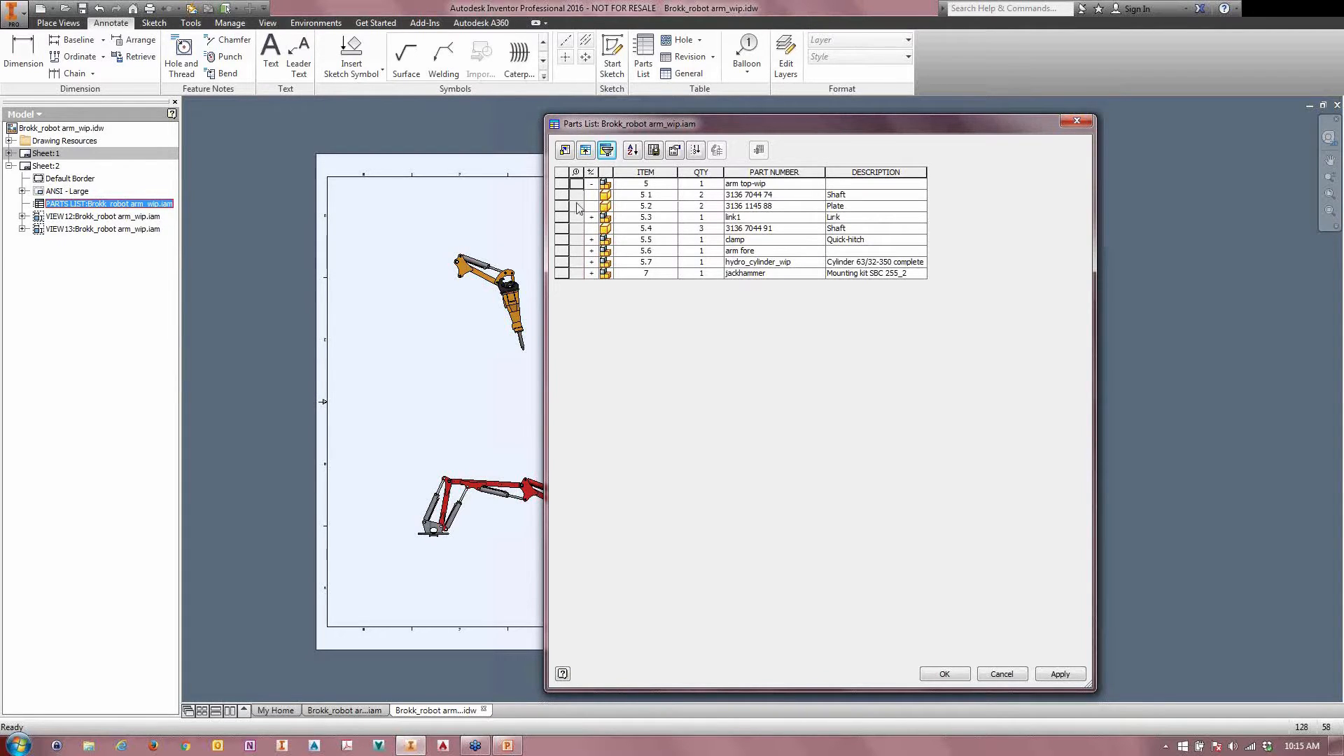
shift+click(583, 274)
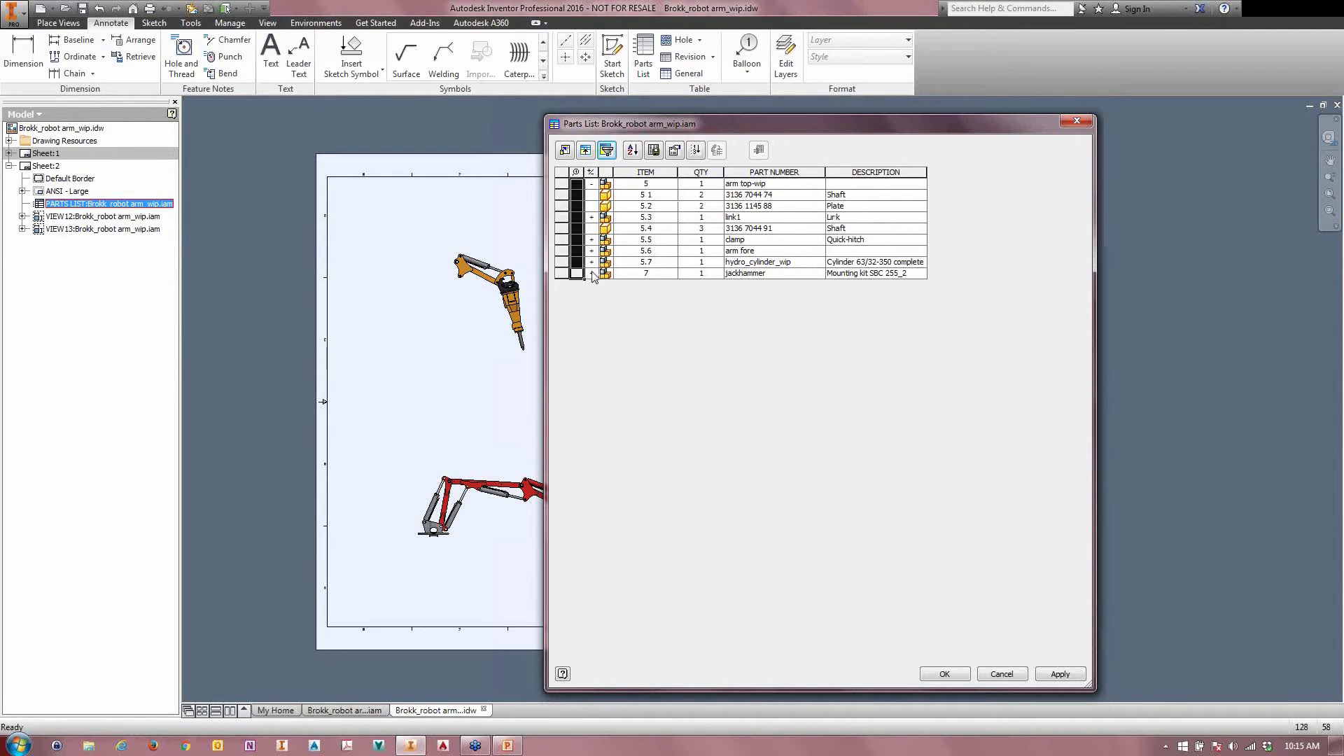
ctrl+click(578, 262)
right_click(580, 275)
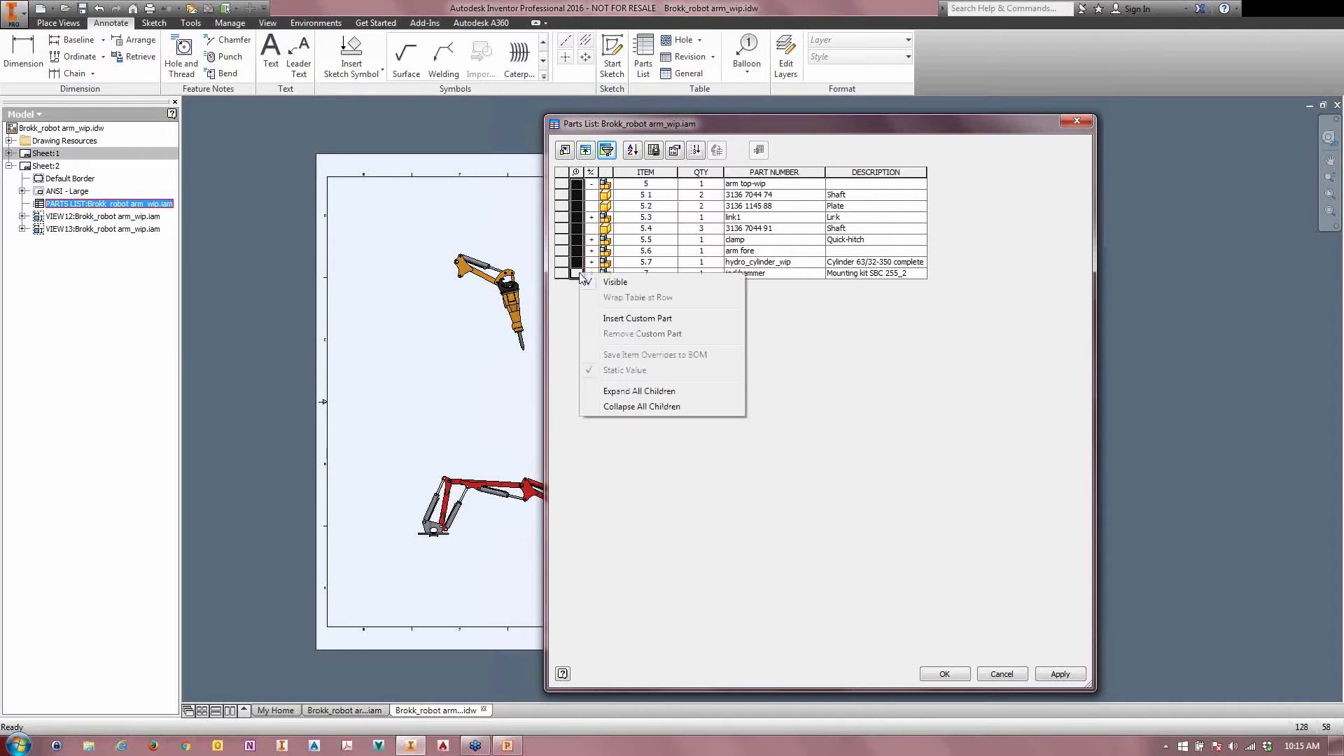
click(616, 391)
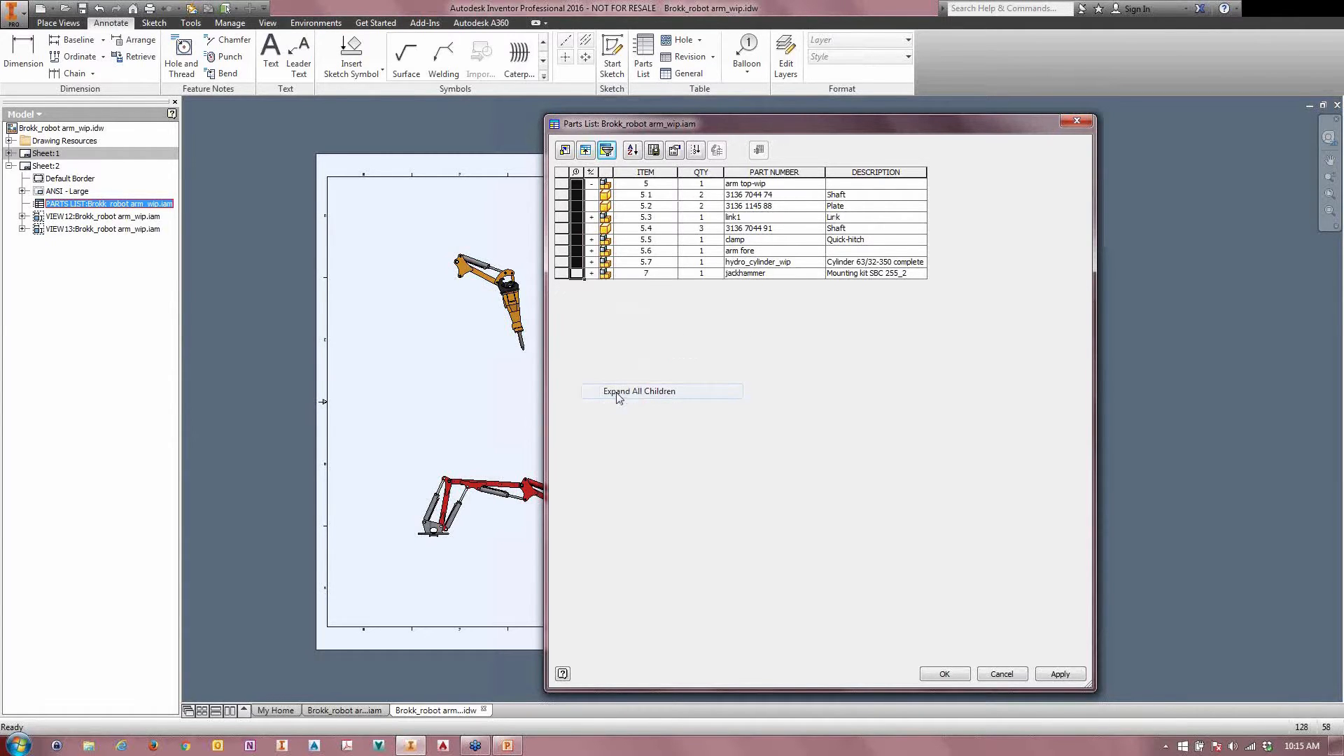
click(939, 675)
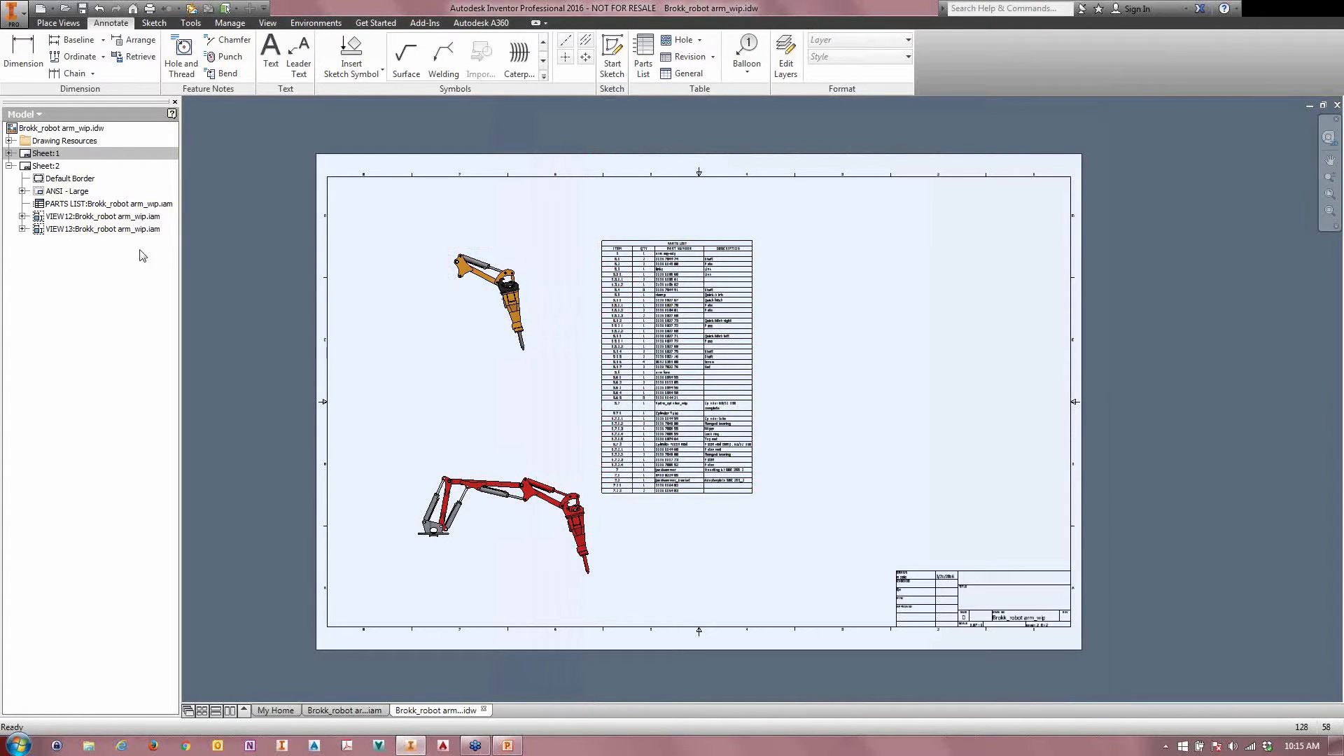
Step: Turn on the visibility of base_shoulder:1 in the robot head drawing view and turn it off again
click(22, 229)
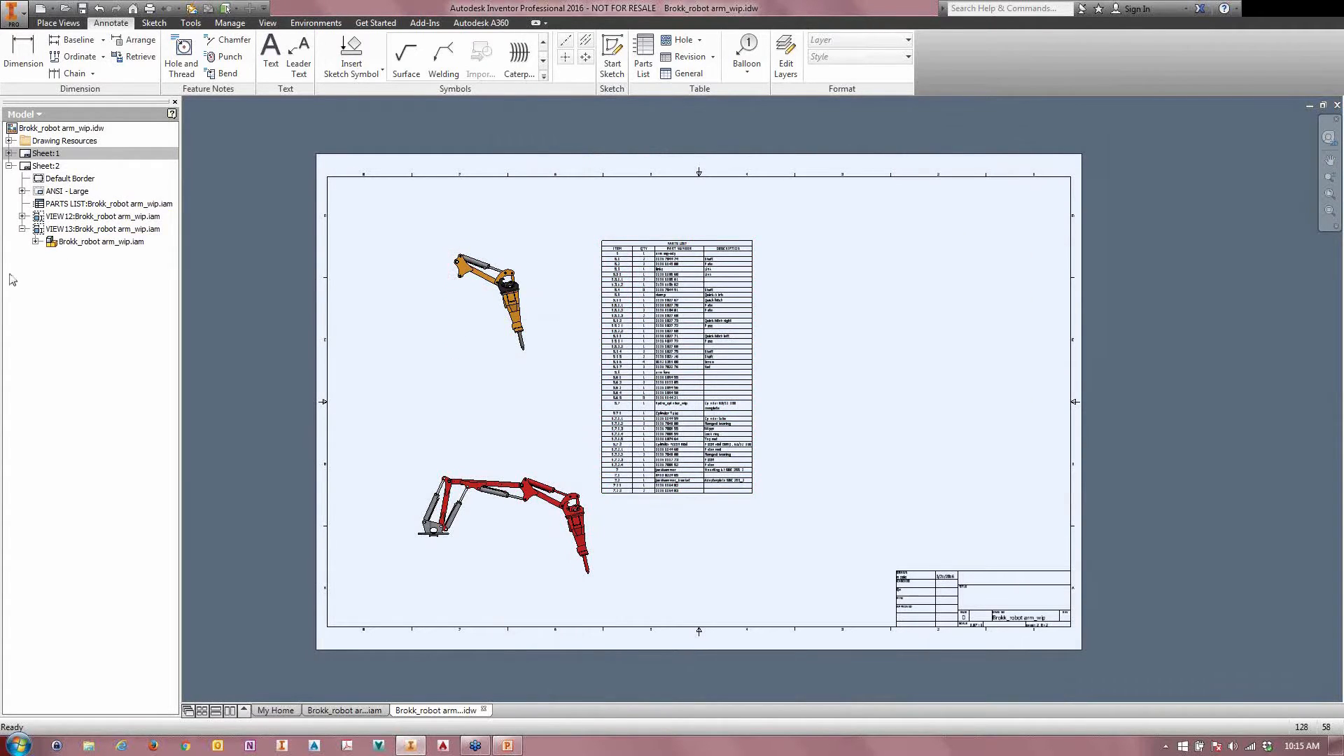
click(36, 242)
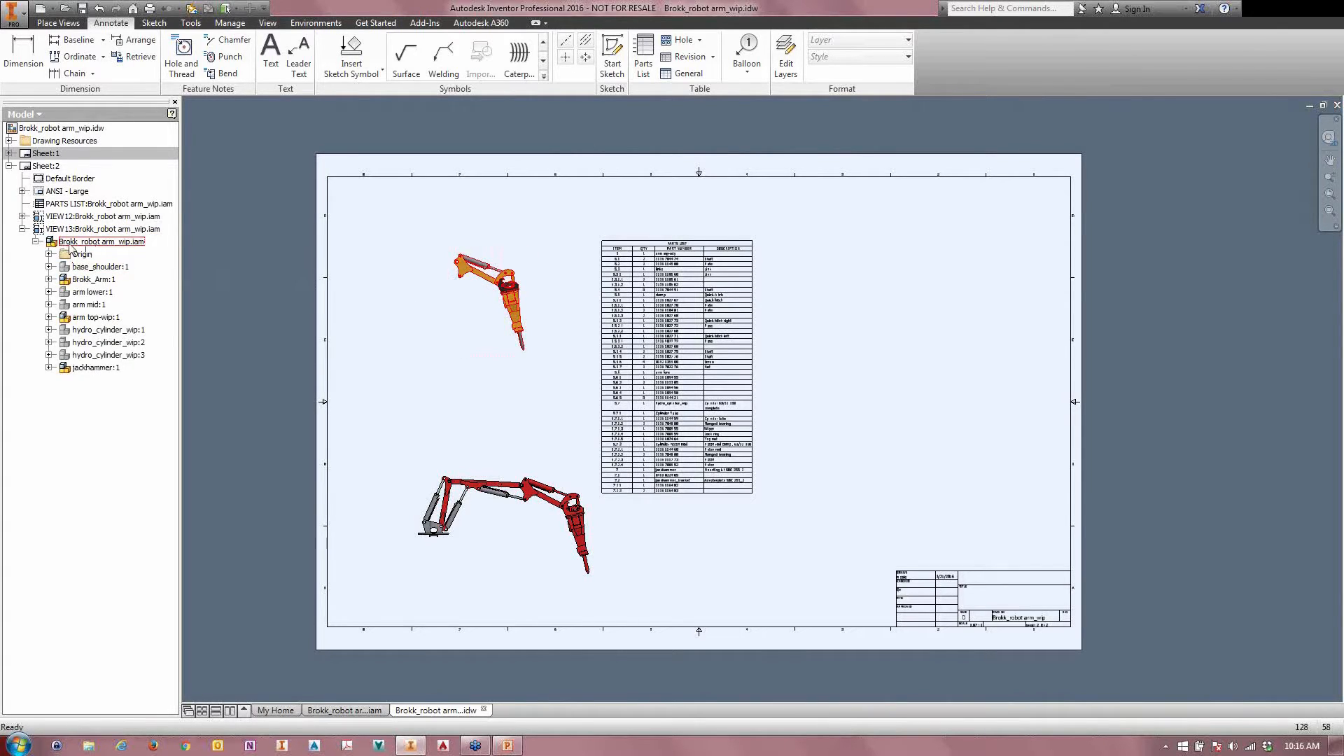
right_click(73, 268)
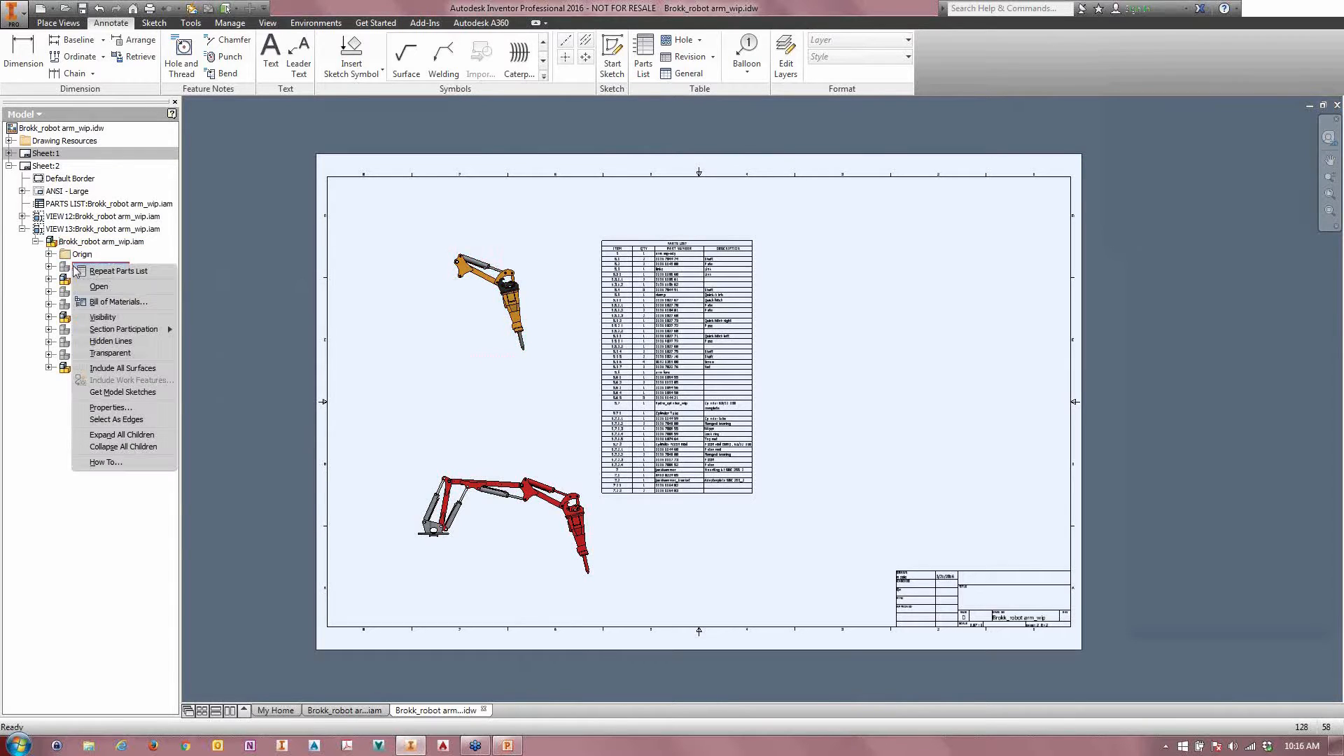
click(103, 317)
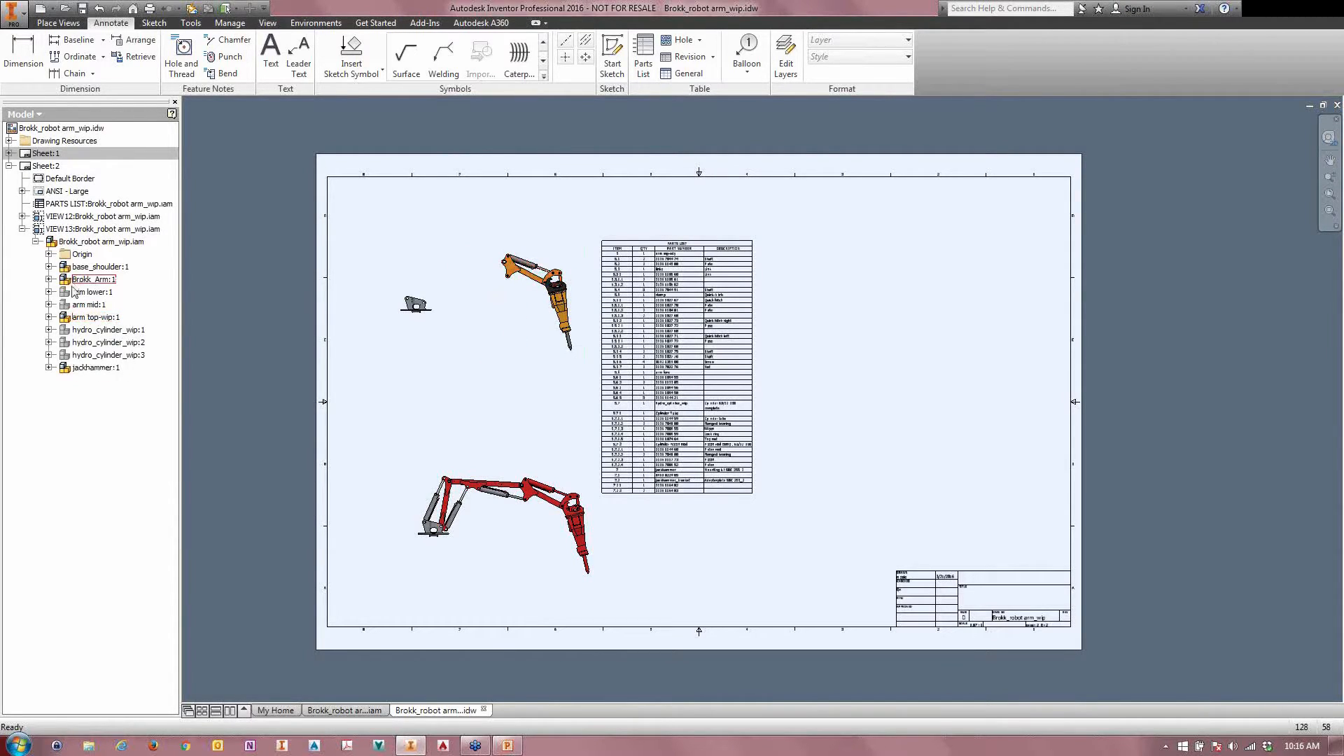
right_click(76, 272)
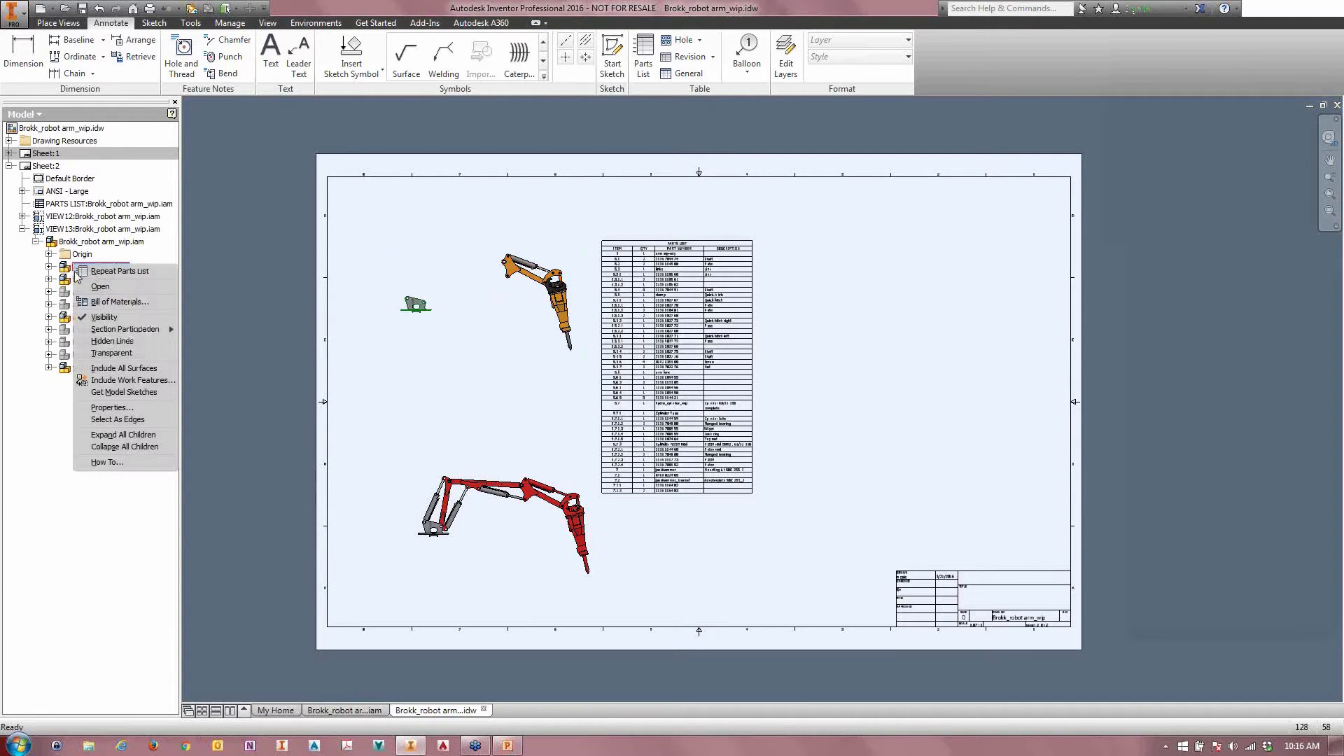
click(96, 319)
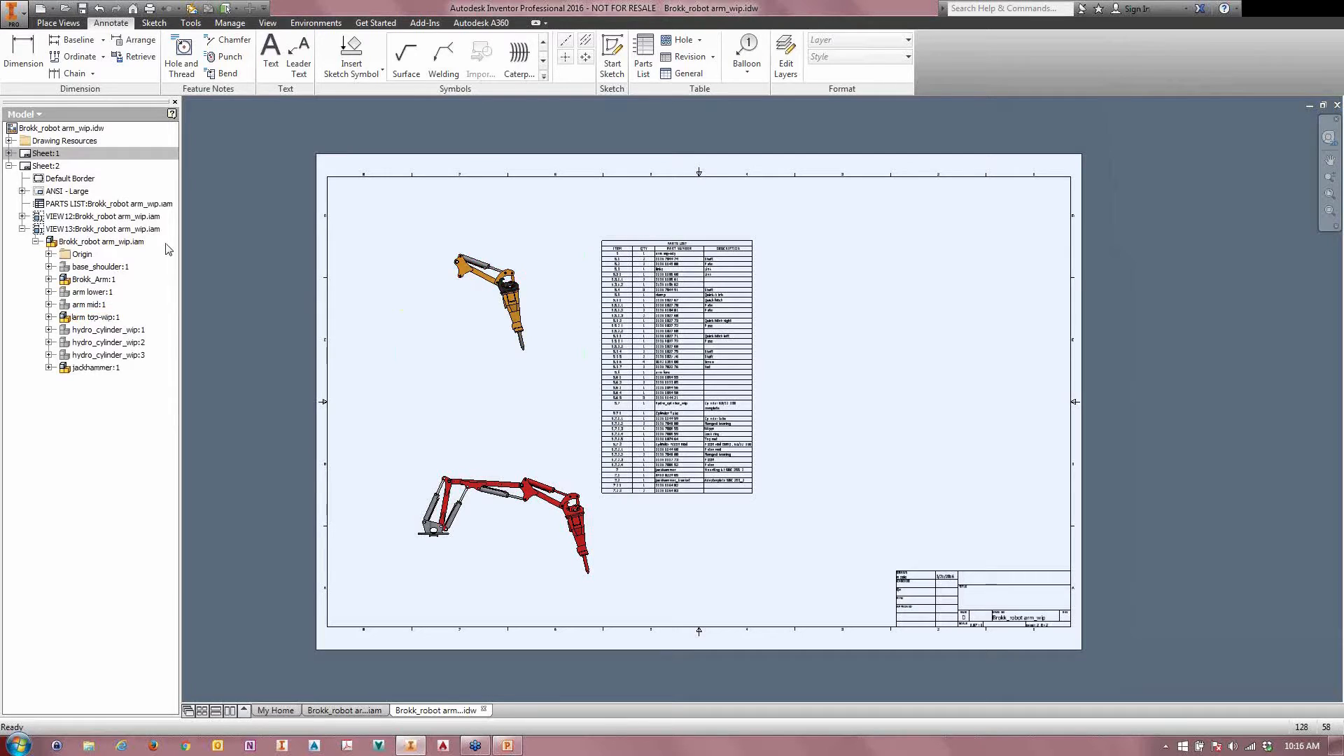
Step: Edit the robot head drawing view to make it associative to its design view representation
click(352, 709)
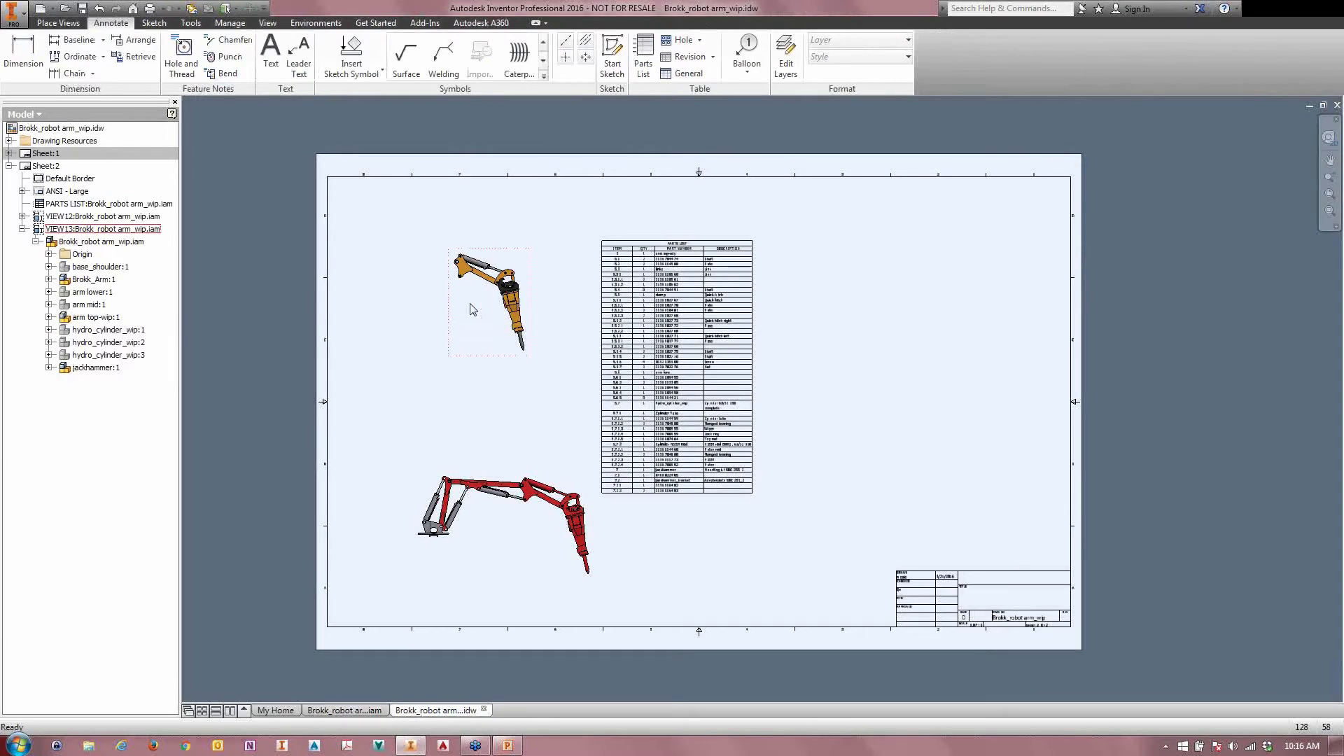
double_click(473, 310)
click(245, 207)
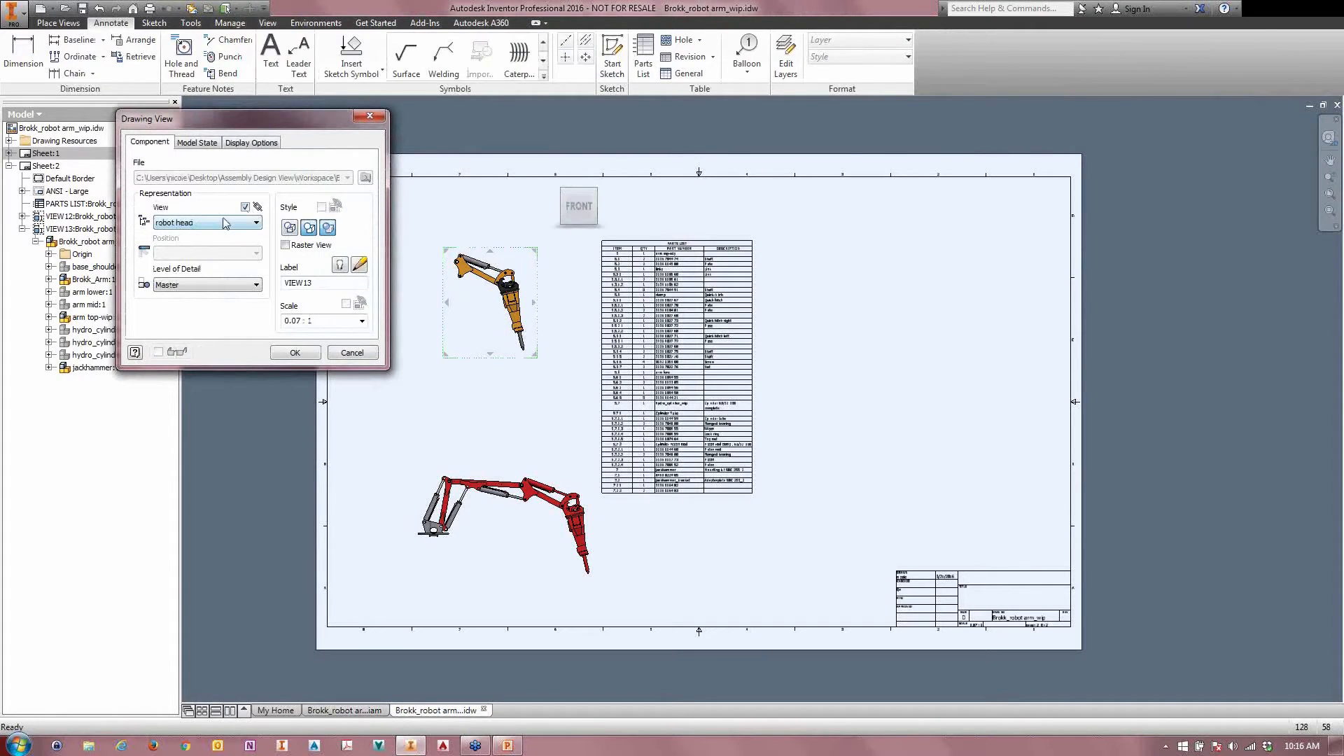
click(280, 355)
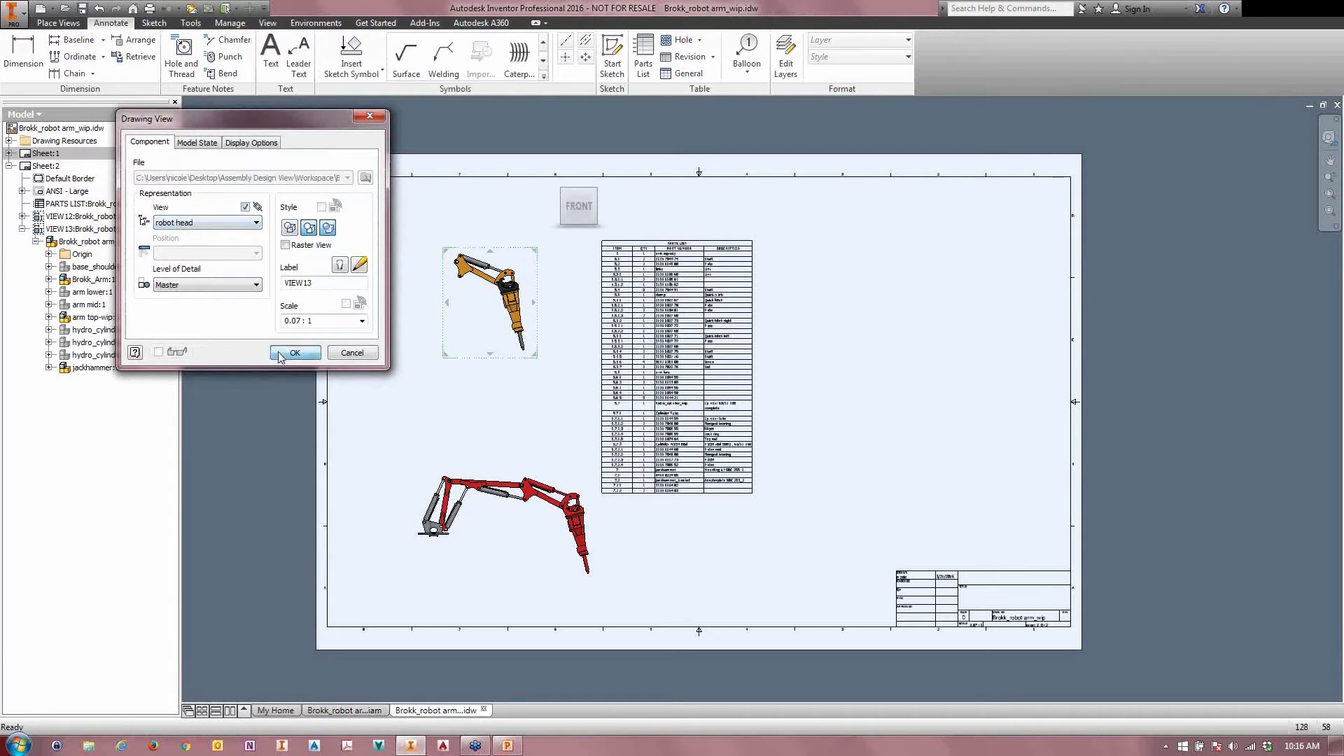
Step: Close the My Home window, arrange the assembly and drawing windows side by side, and widen the assembly window
click(231, 711)
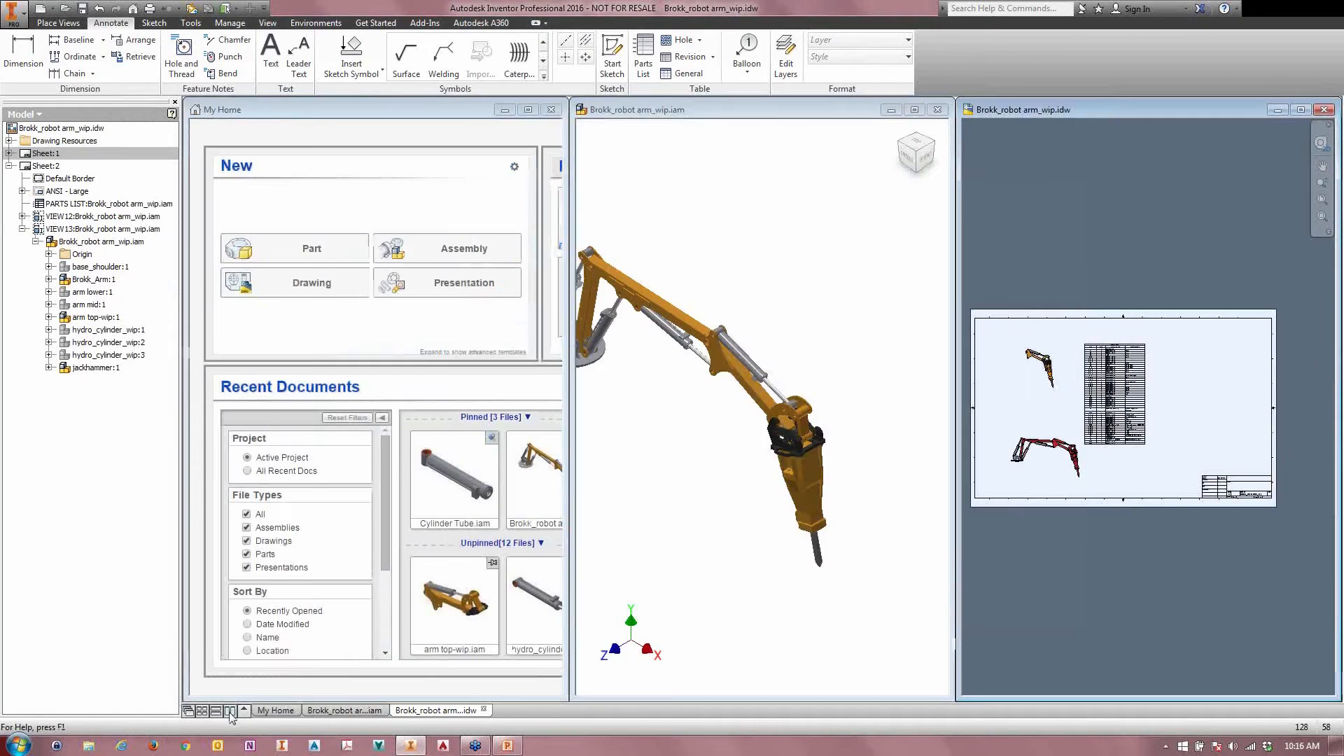
click(551, 110)
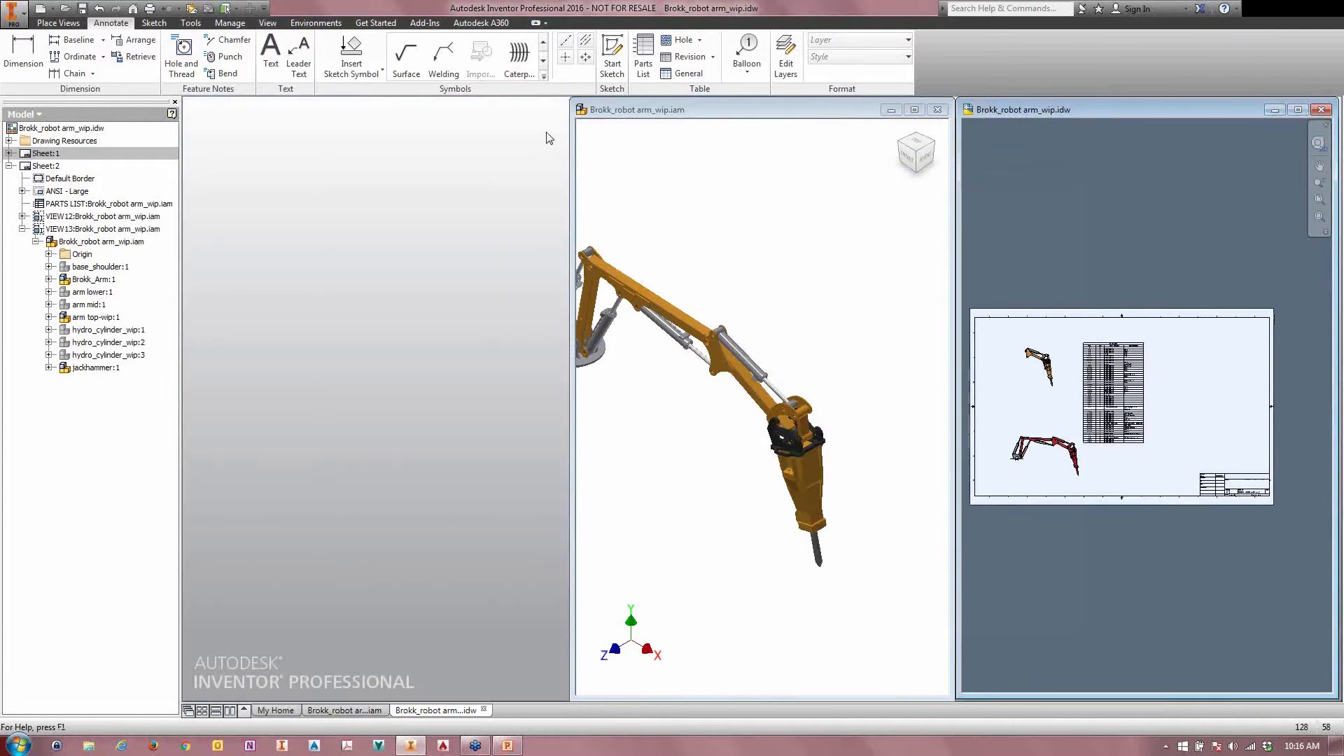
click(231, 713)
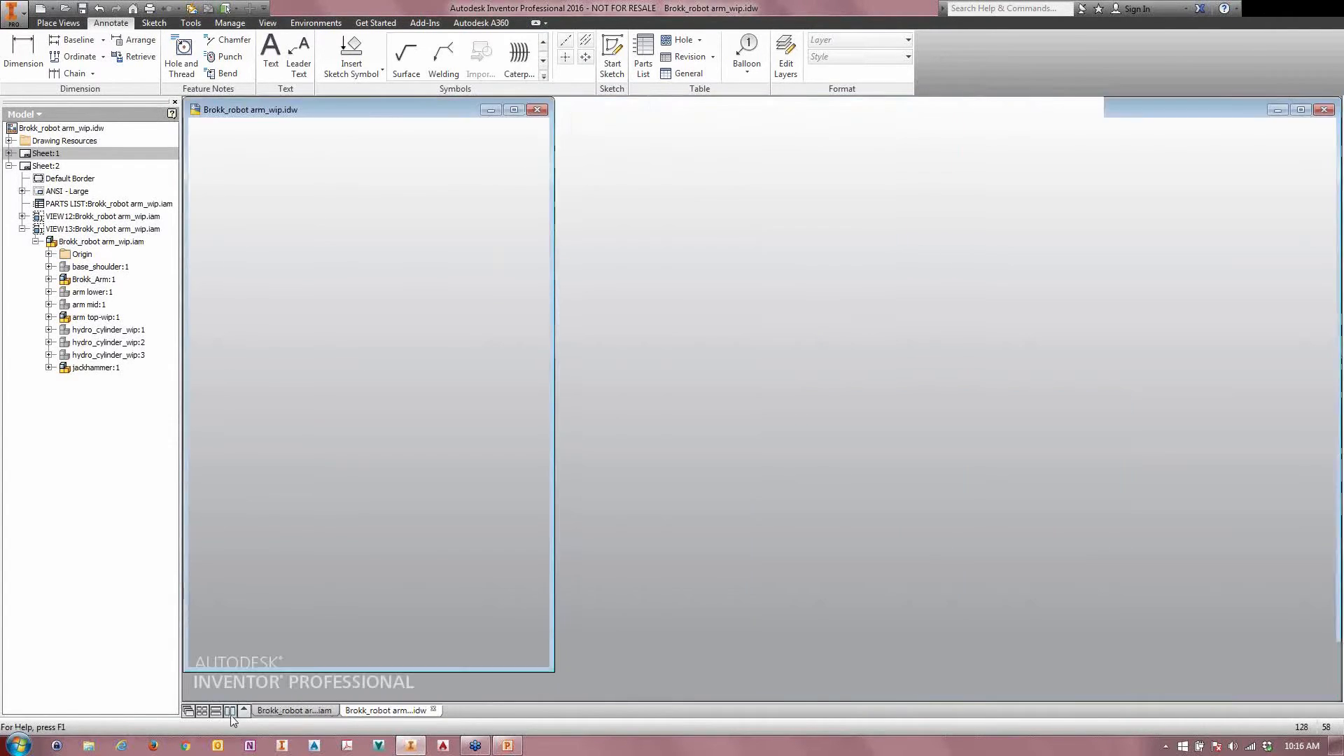
click(403, 371)
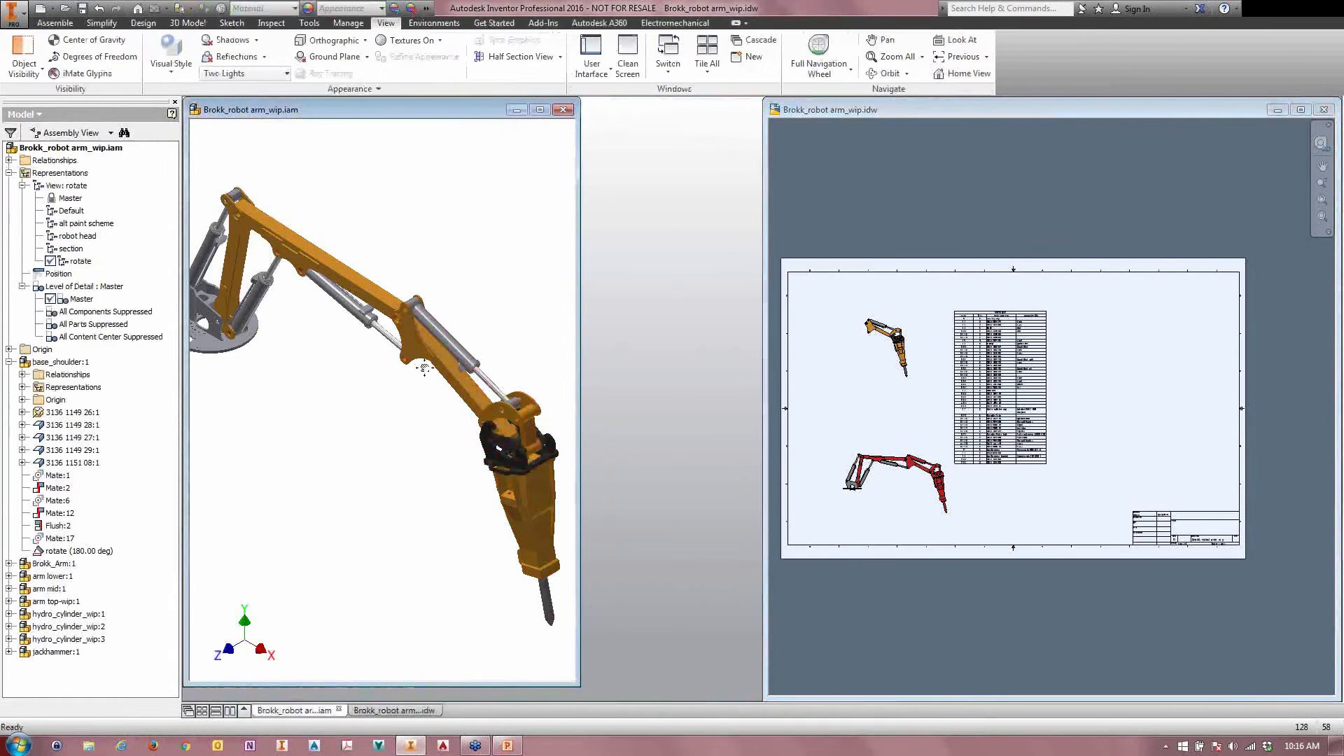
scroll(403, 371, down, 2)
middle_drag(307, 268, 316, 274)
drag(580, 261, 748, 261)
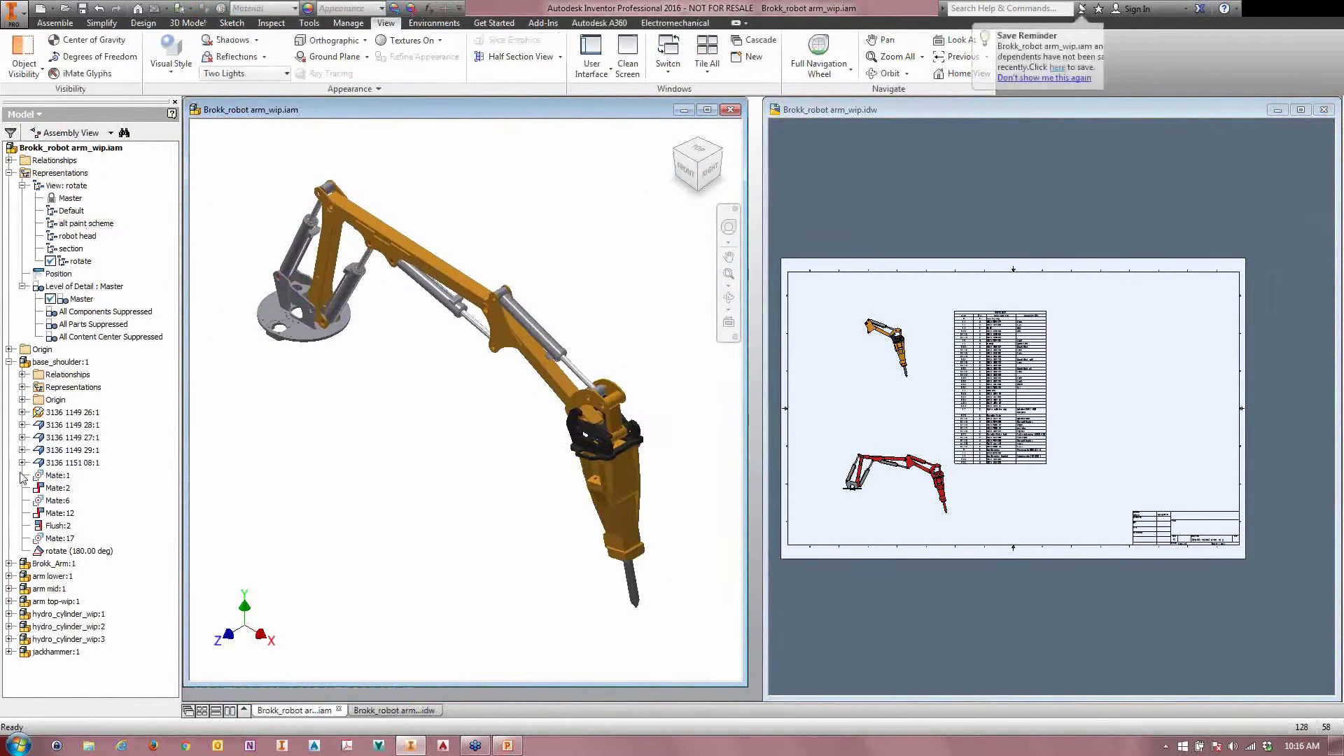
Step: Turn on the visibility of arm mid:1 in the assembly's robot head view representation and check the associative drawing view
double_click(56, 240)
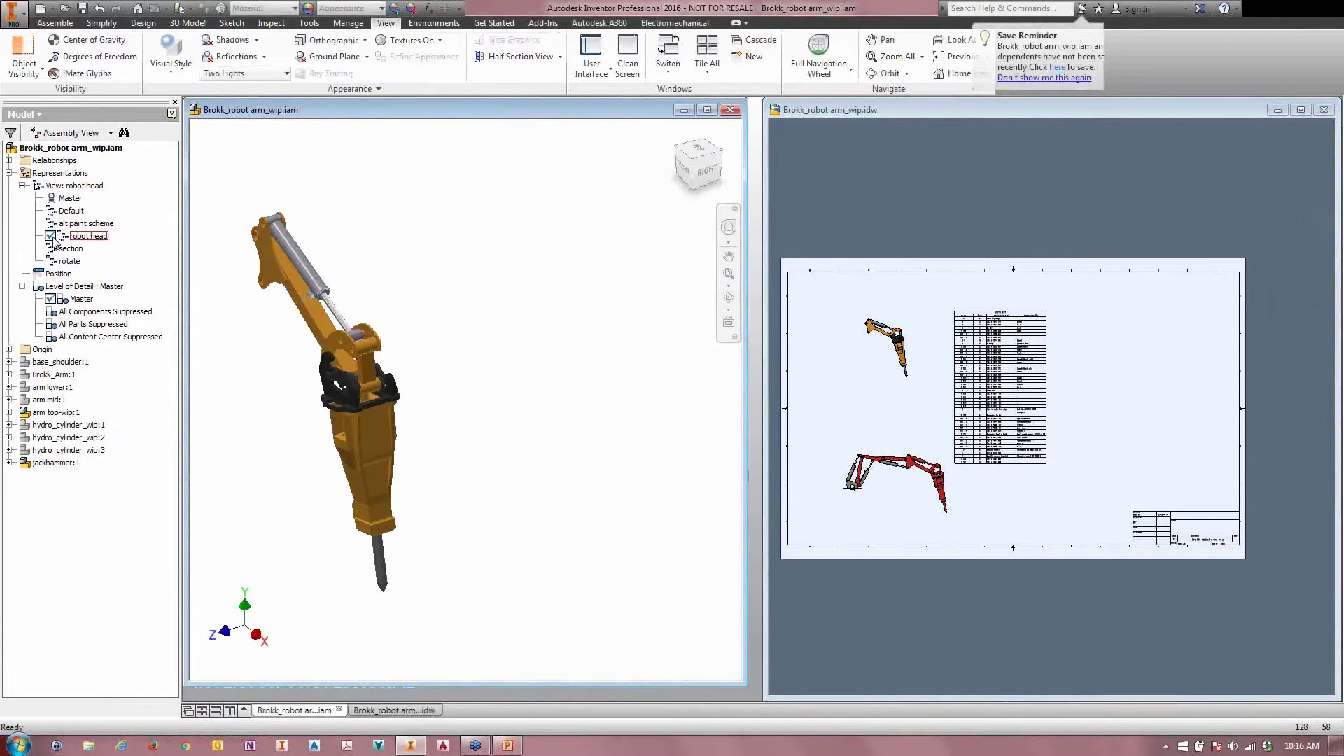
right_click(31, 401)
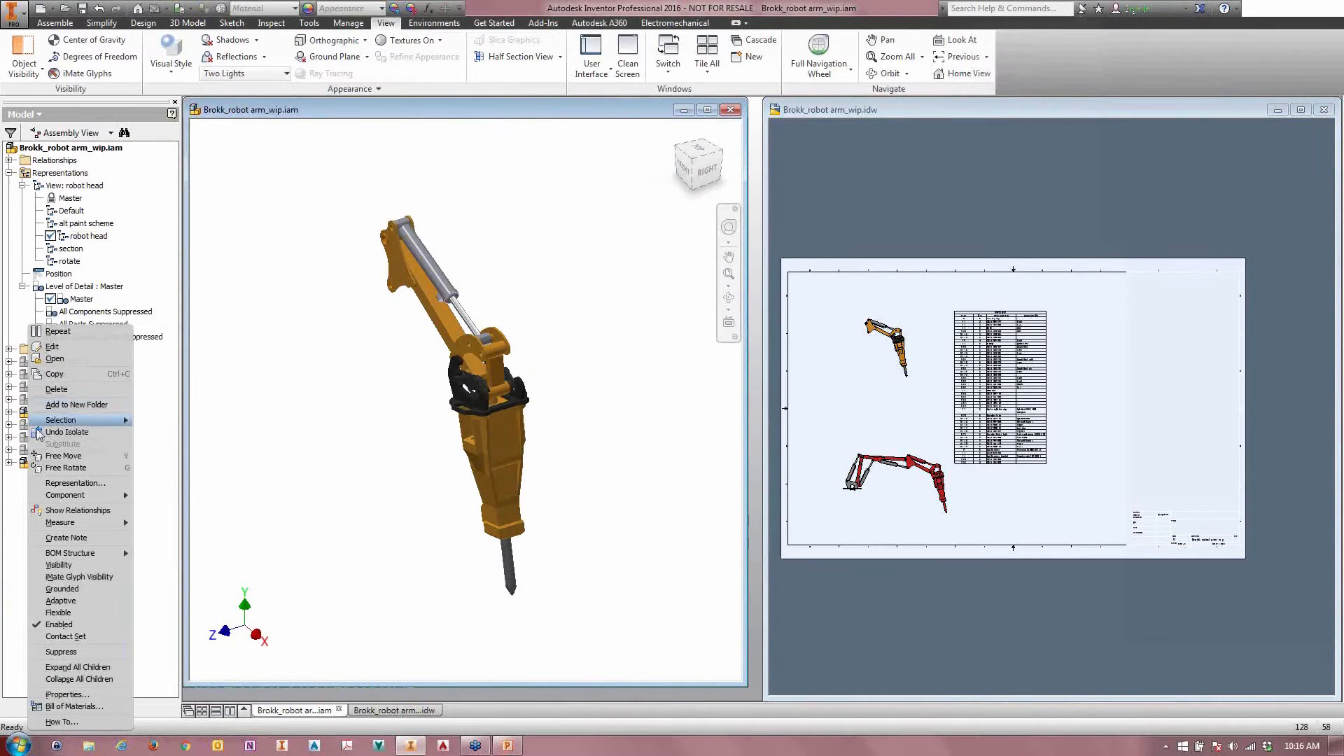
click(51, 565)
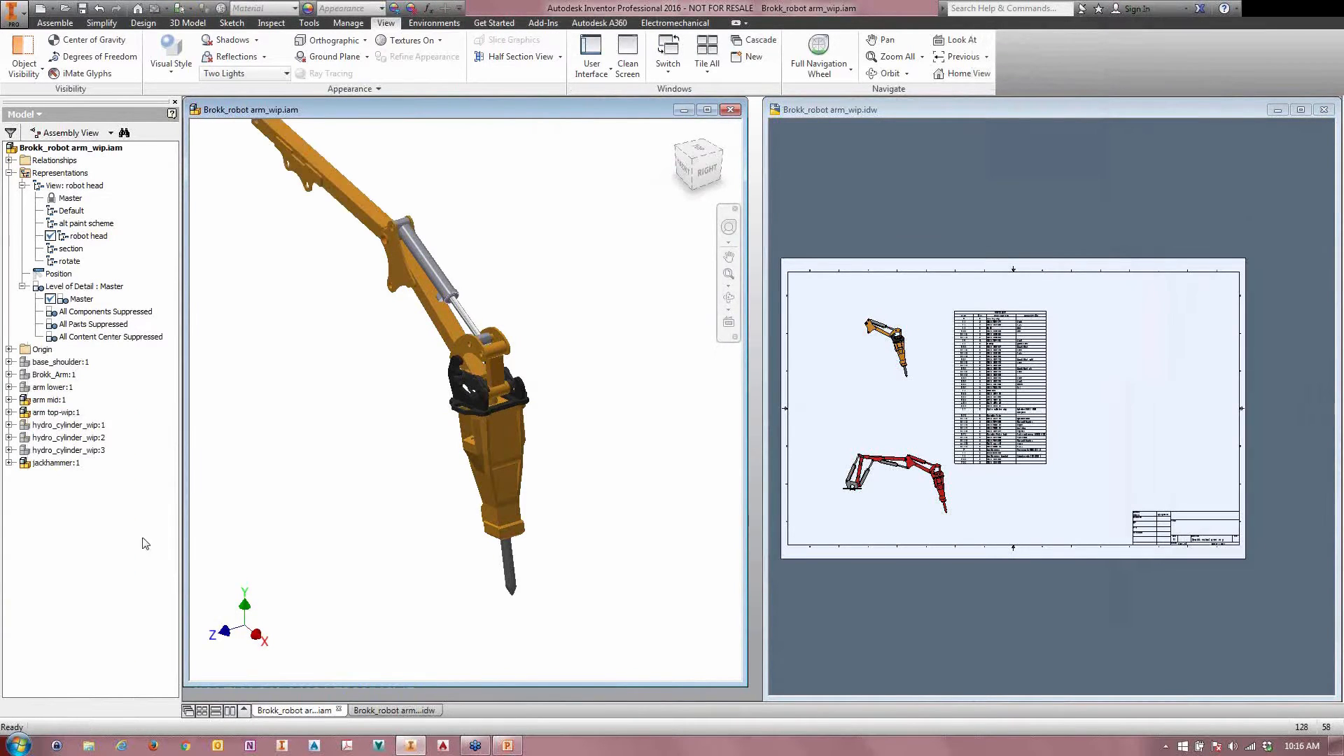
click(862, 408)
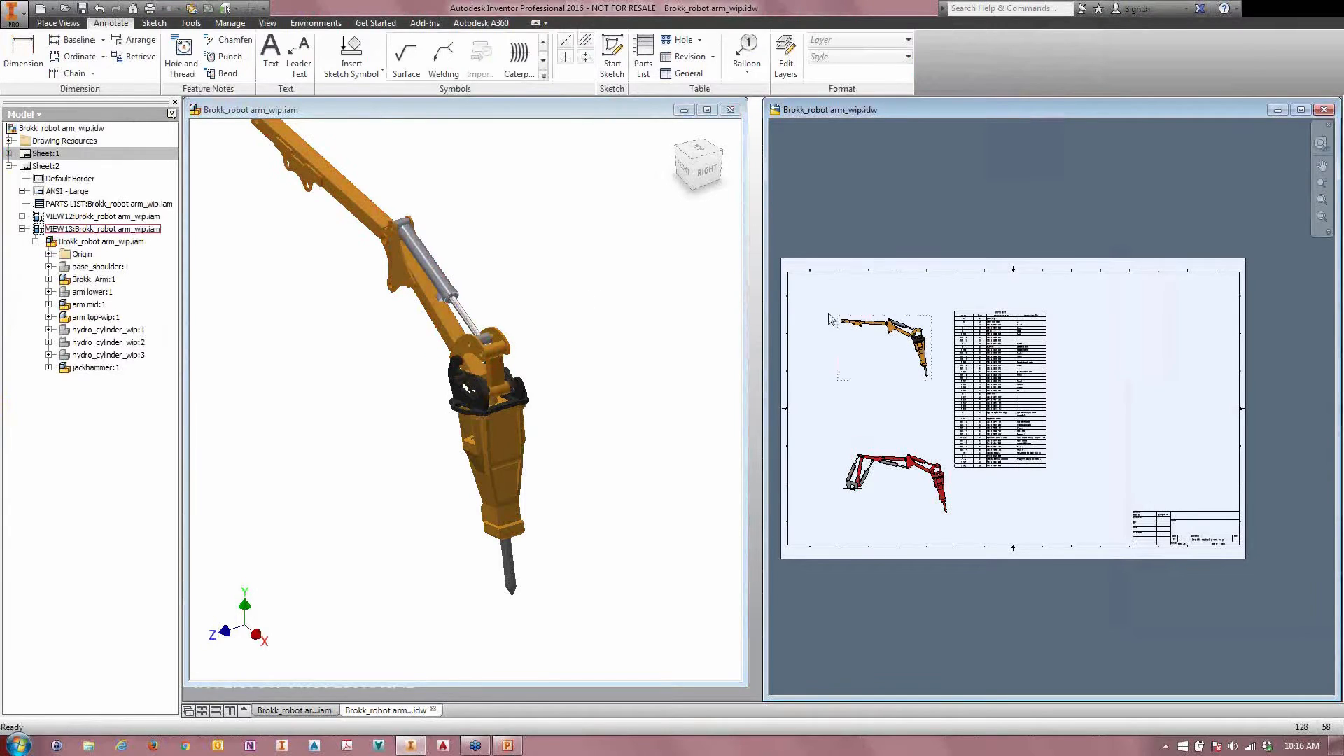
click(983, 446)
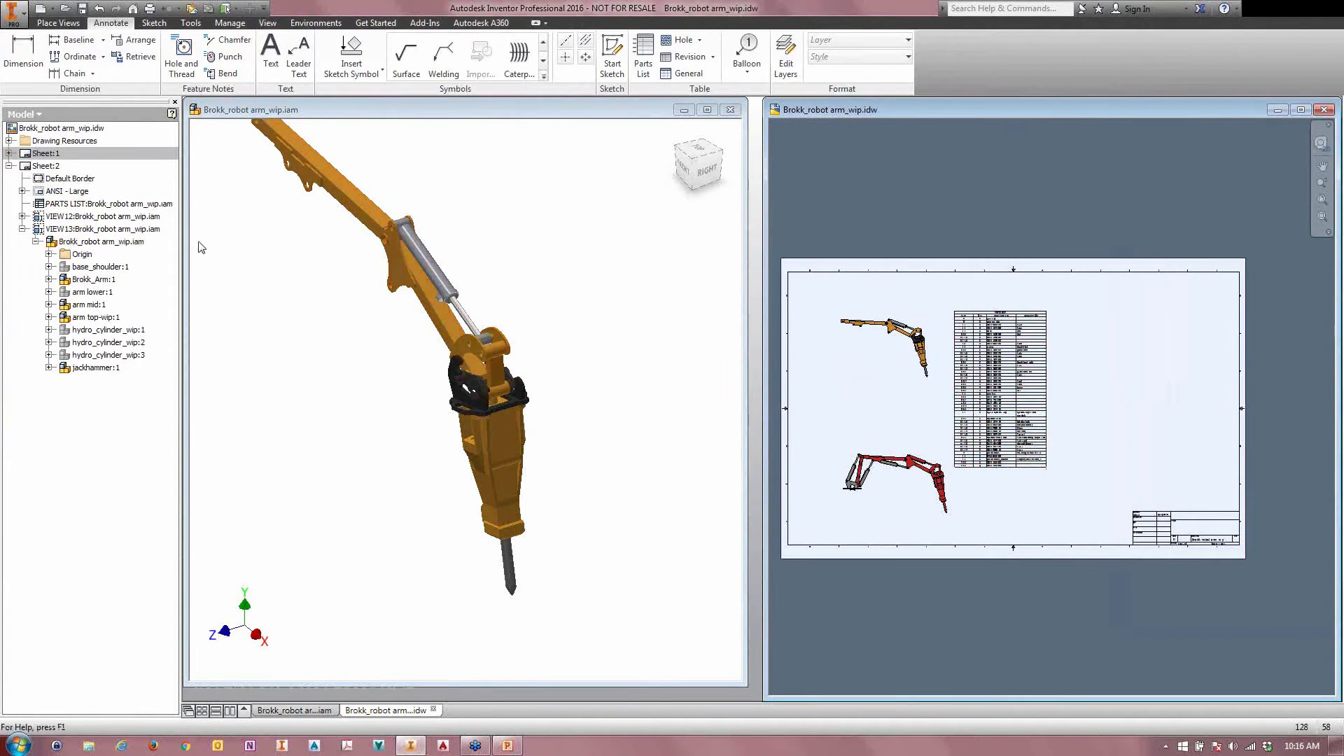
Step: Lock the robot head view representation in the assembly
click(225, 291)
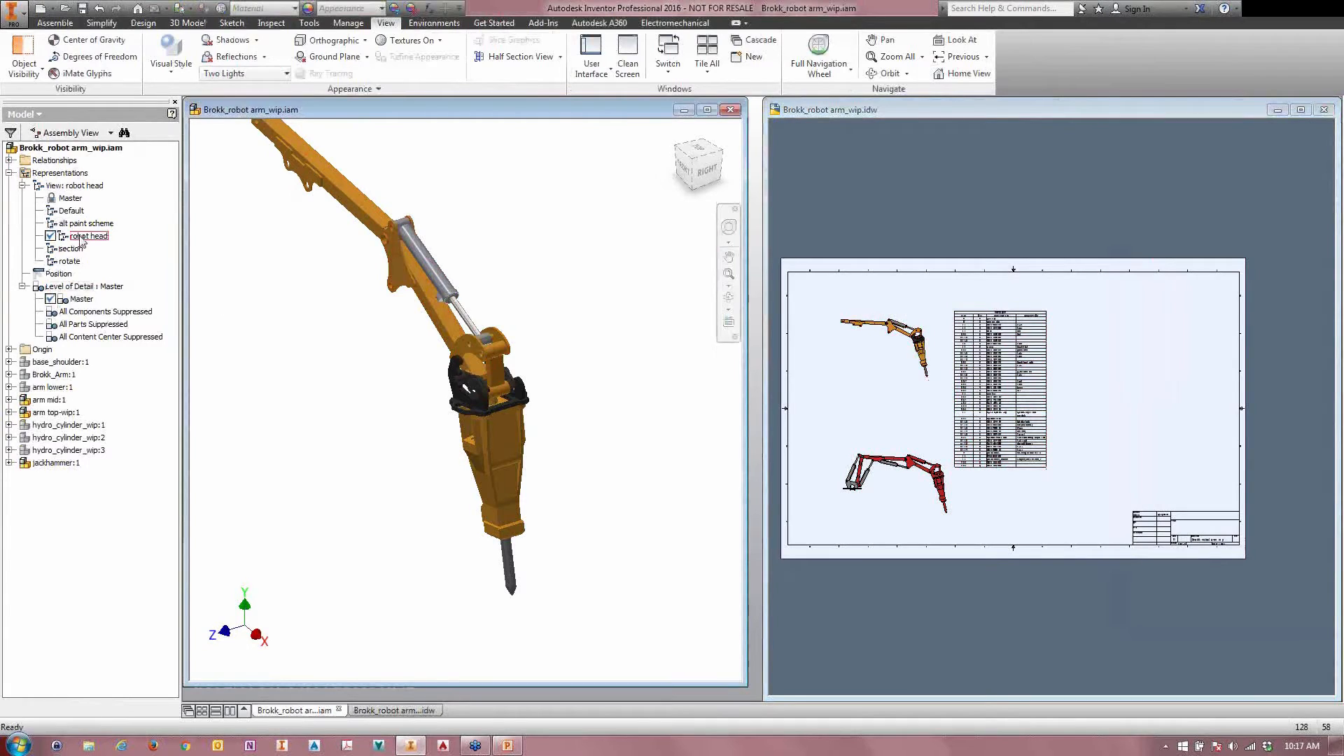
right_click(82, 238)
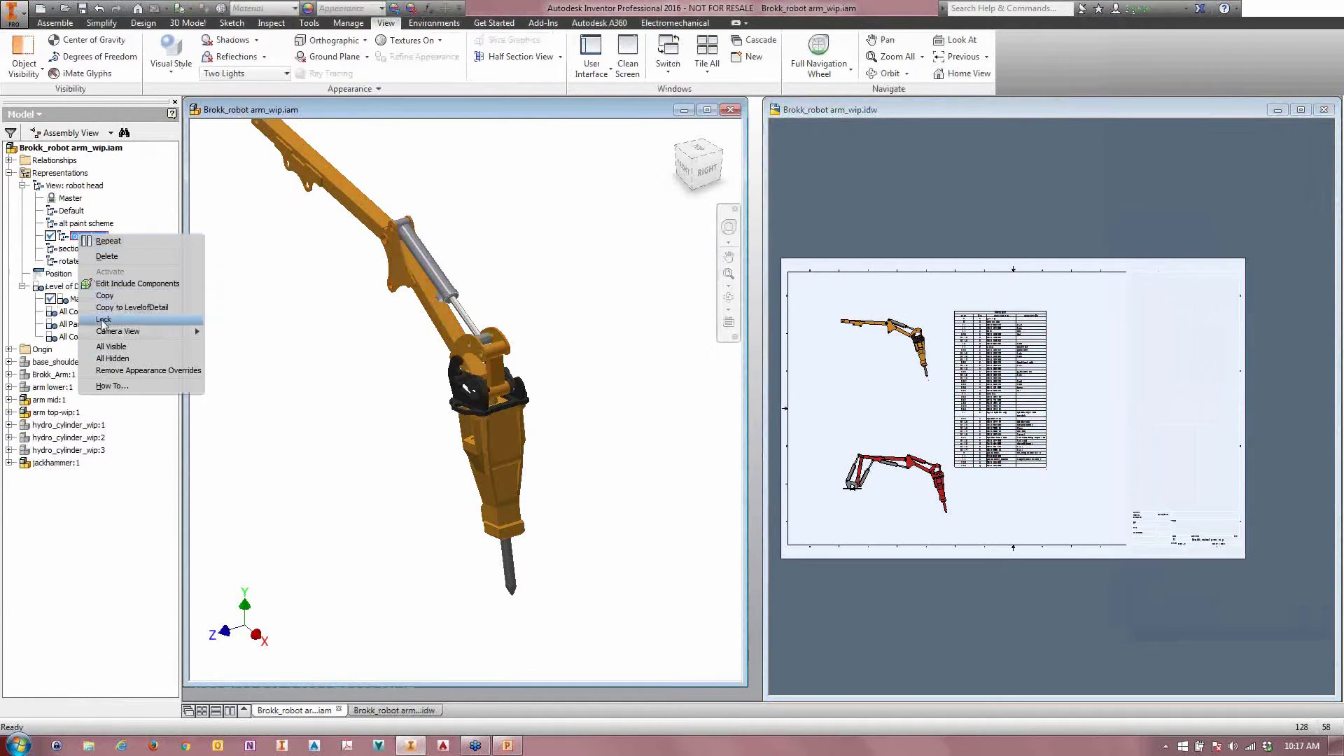
click(103, 320)
middle_drag(310, 323, 338, 362)
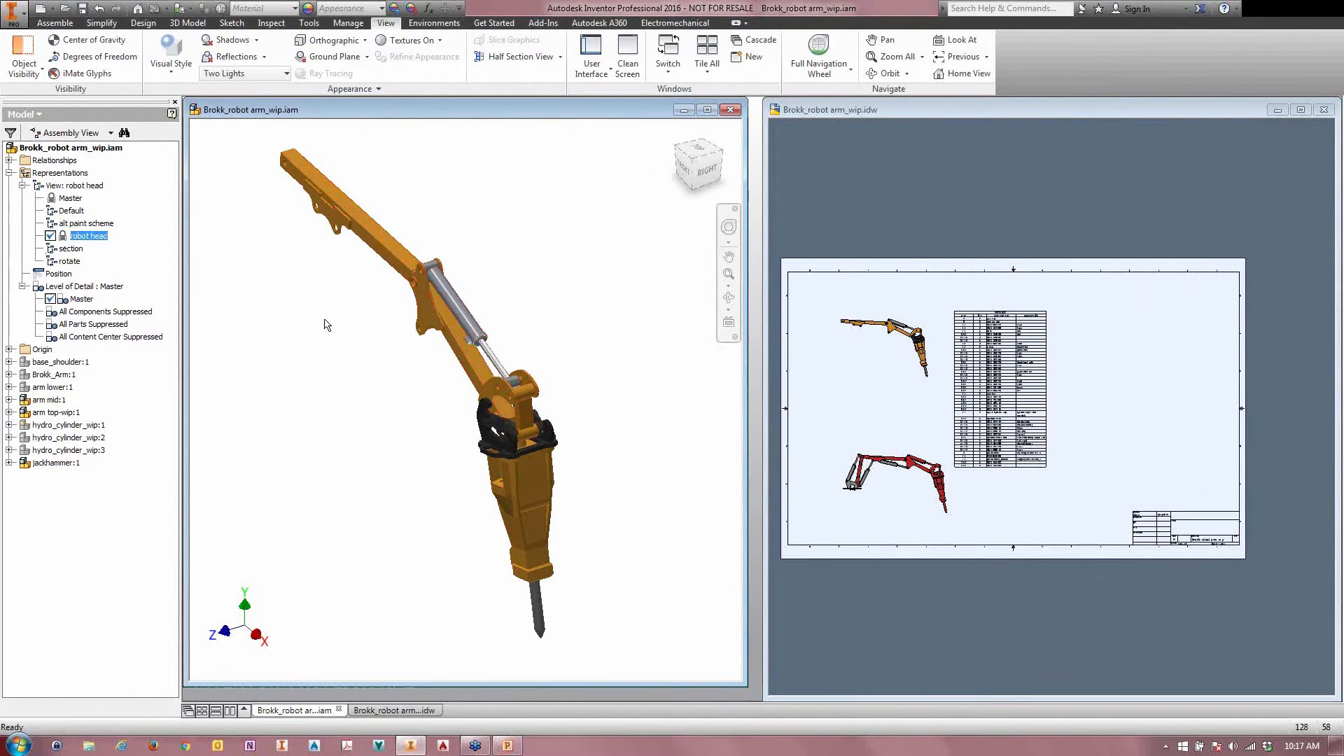
click(337, 345)
Step: Turn on the visibility of arm lower:1 with the robot head representation locked and check the drawing view
right_click(33, 387)
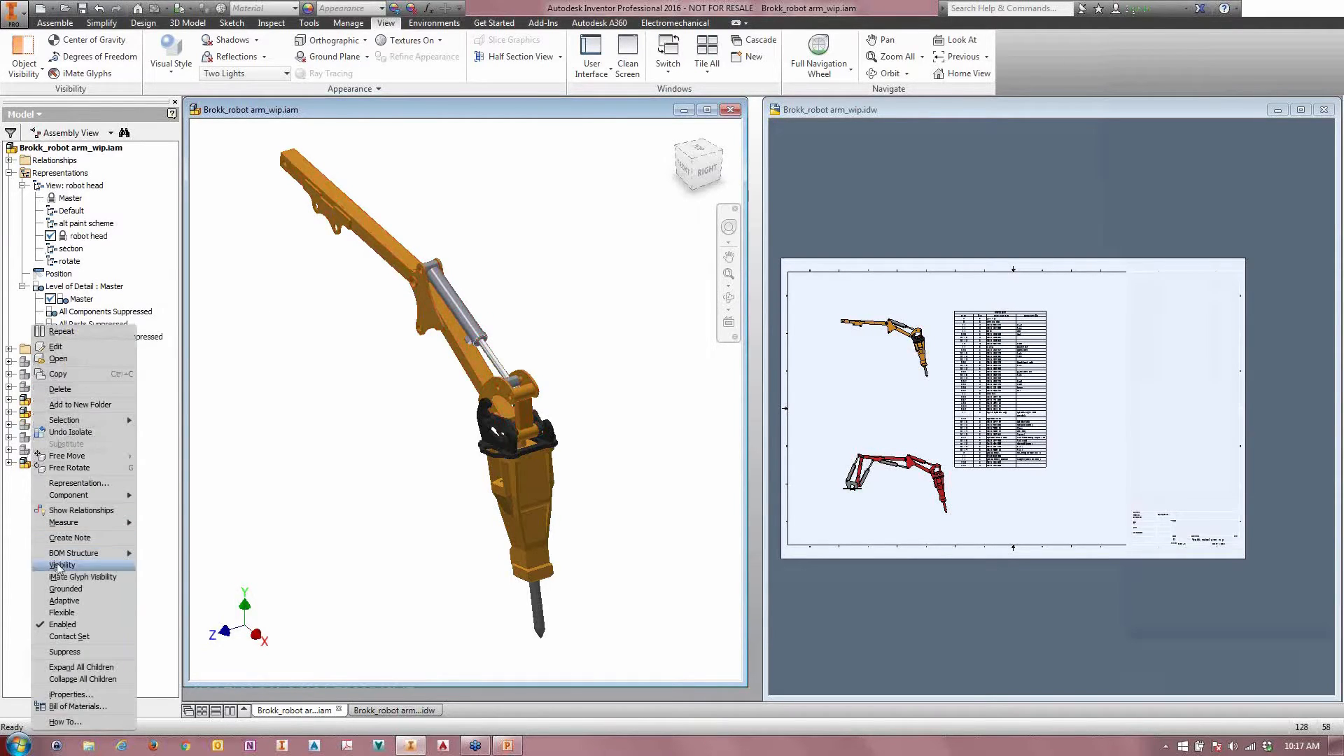
click(94, 563)
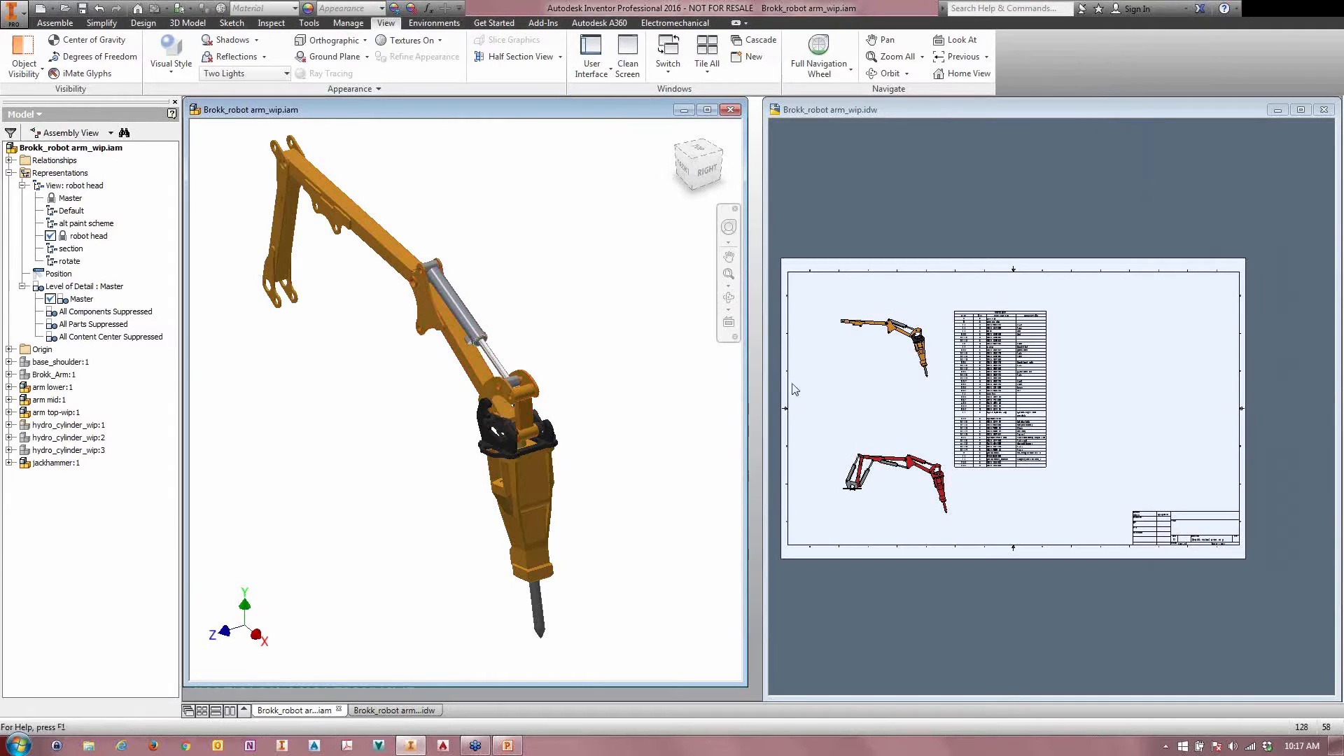
click(887, 371)
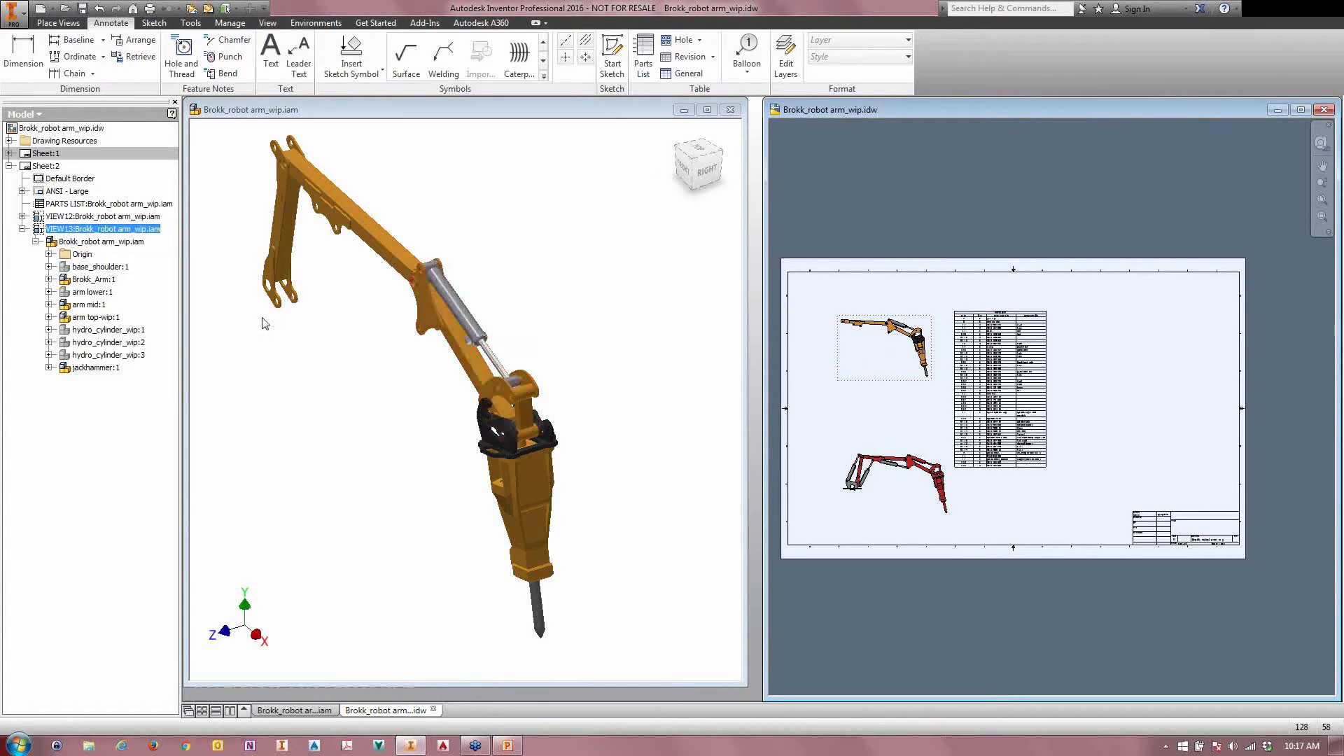
click(266, 339)
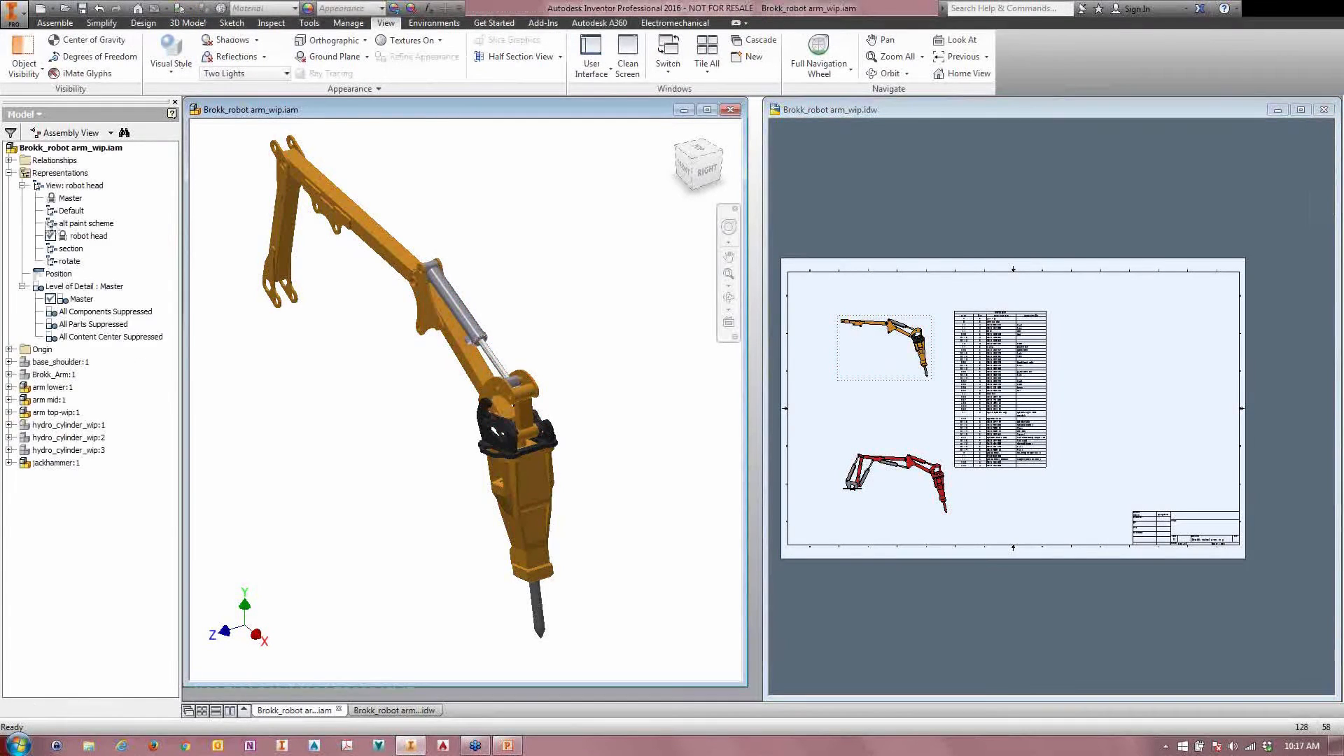
Step: Reactivate the robot head view representation in the assembly and unlock it
double_click(61, 223)
double_click(81, 236)
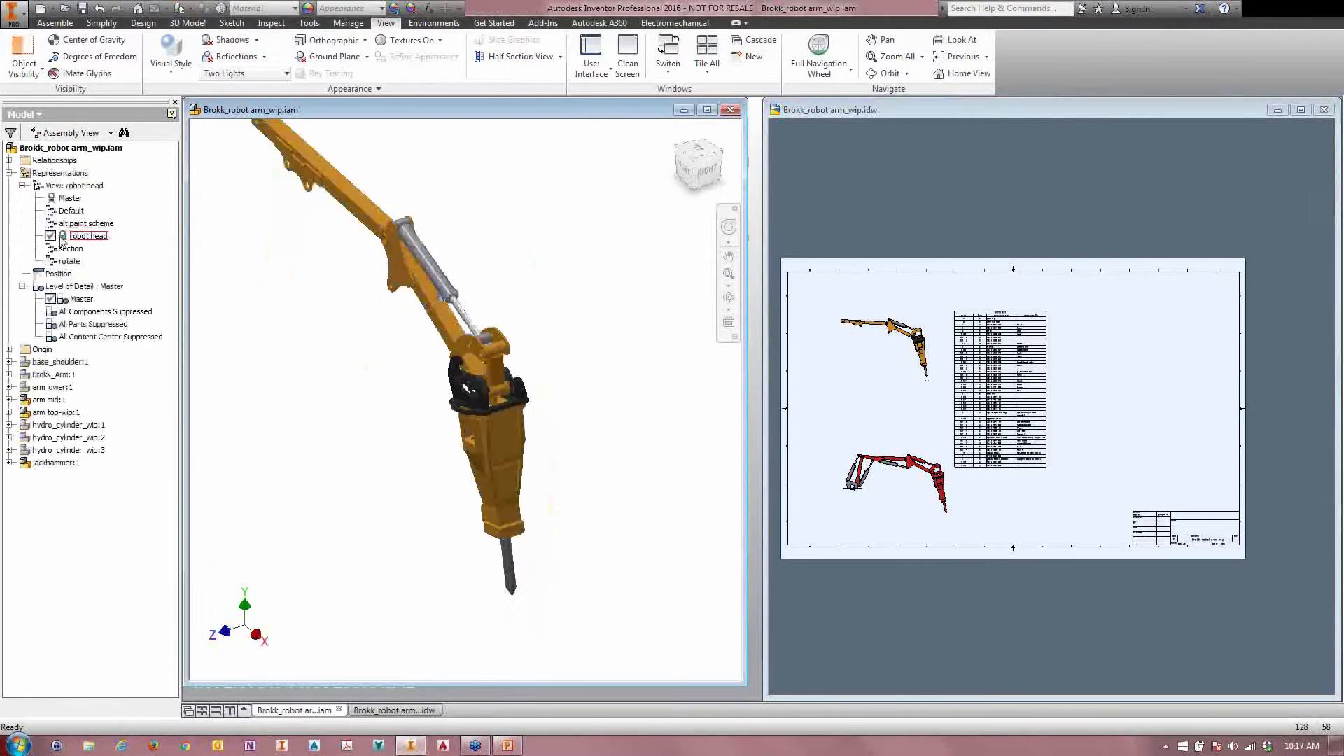
key(F2)
drag(386, 294, 493, 419)
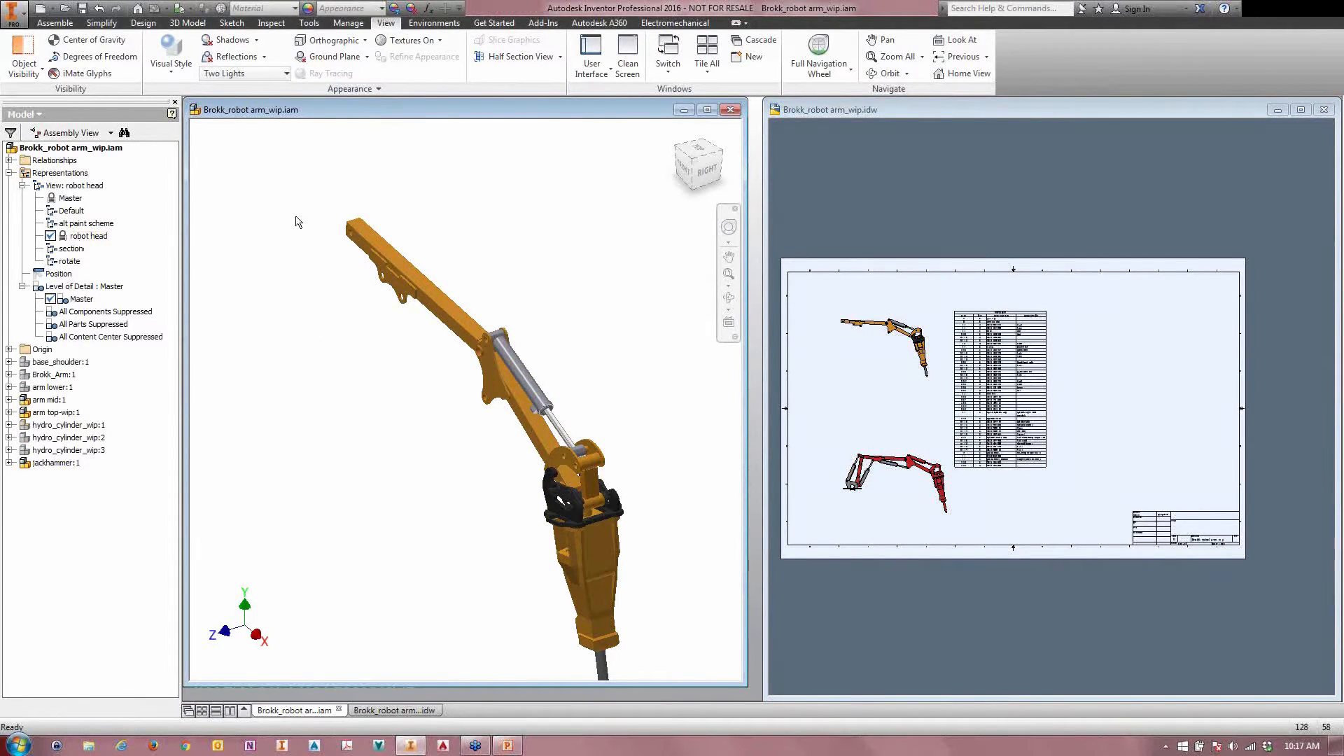
right_click(78, 236)
click(97, 323)
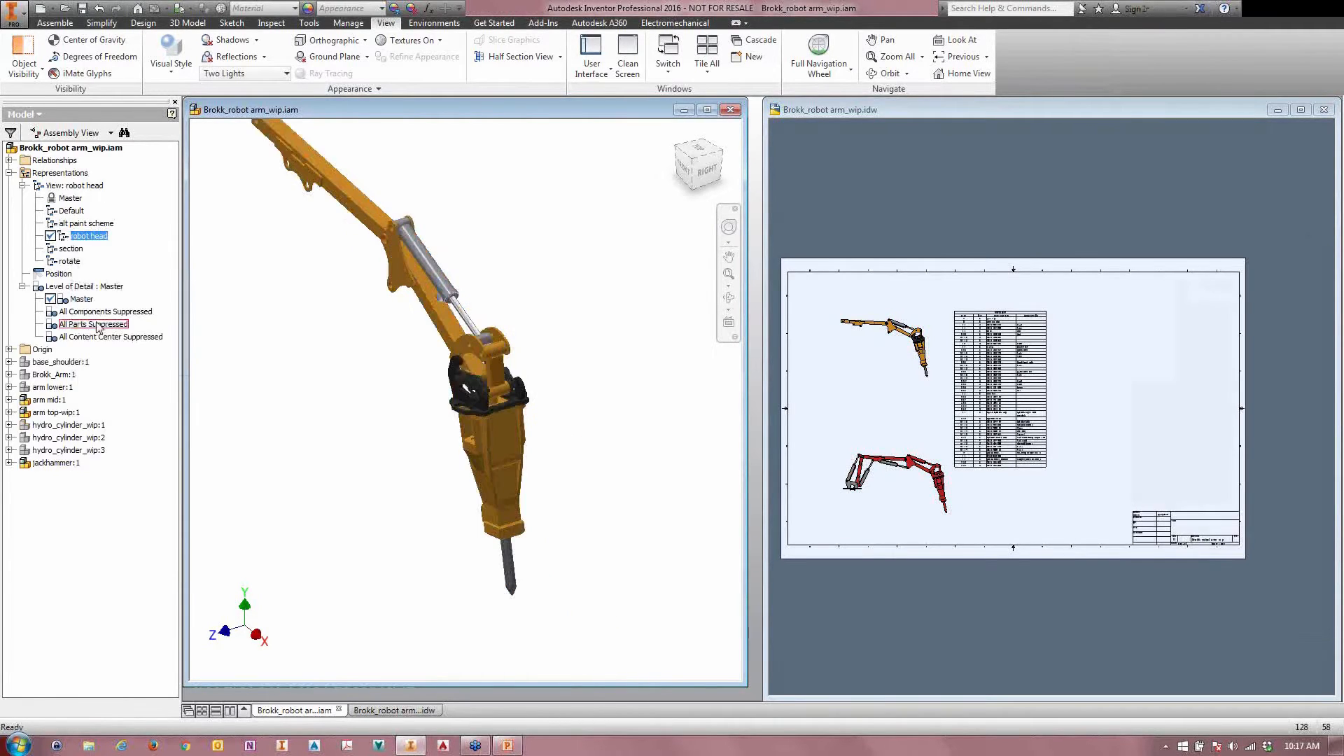
Step: Turn on the visibility of arm lower:1 in the unlocked robot head view representation and lock the representation again
click(37, 388)
right_click(36, 390)
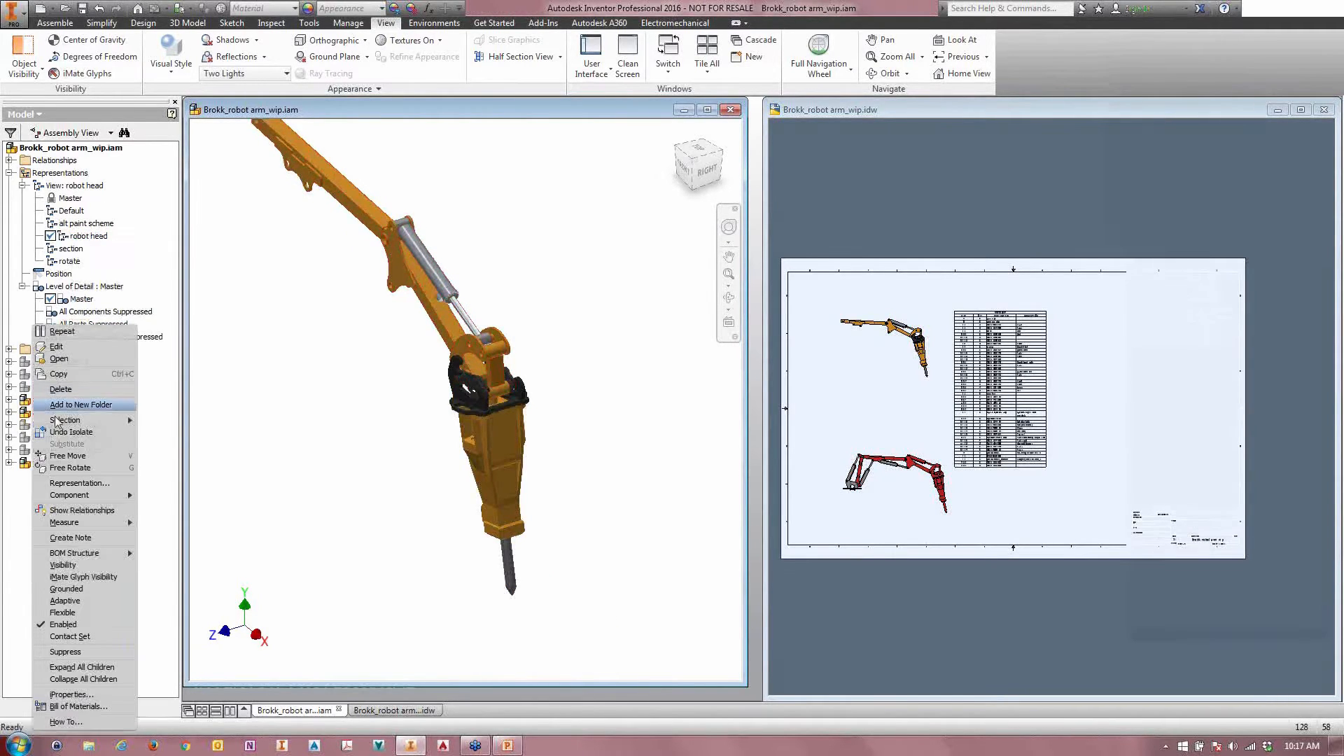
click(61, 566)
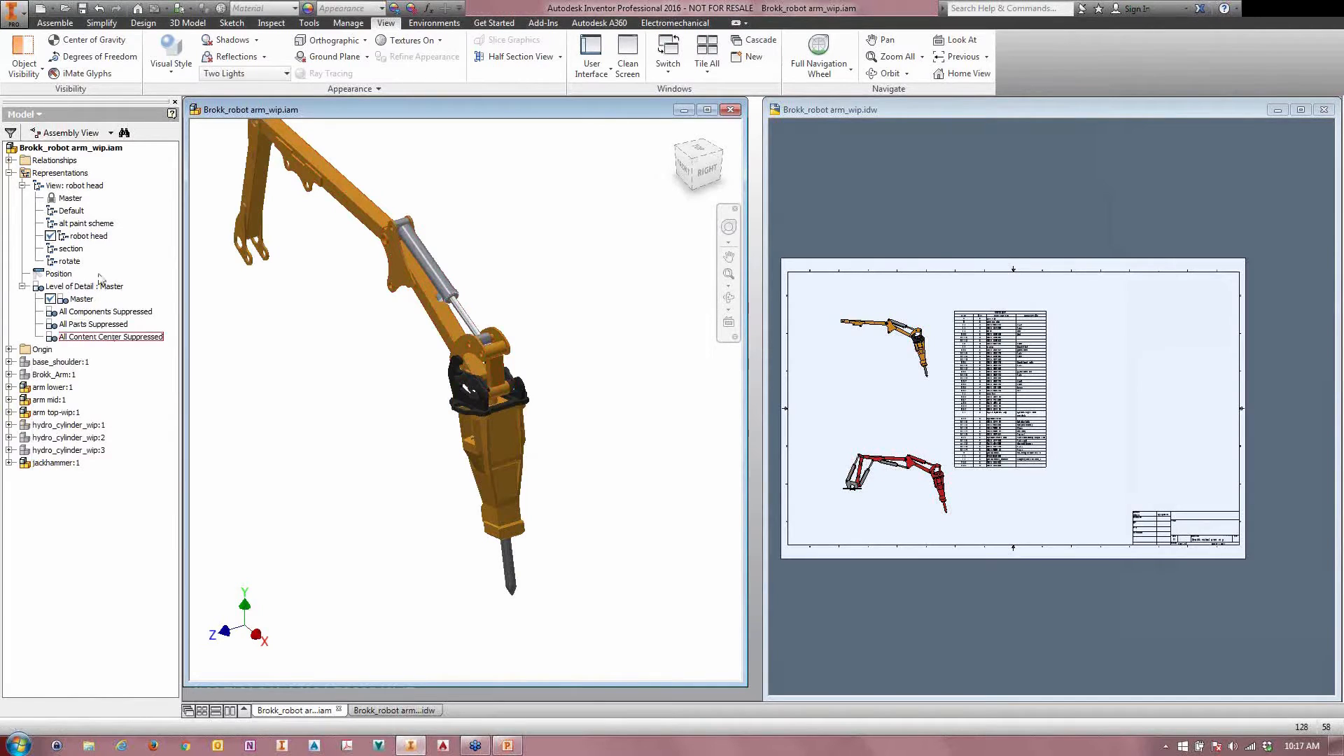
right_click(84, 238)
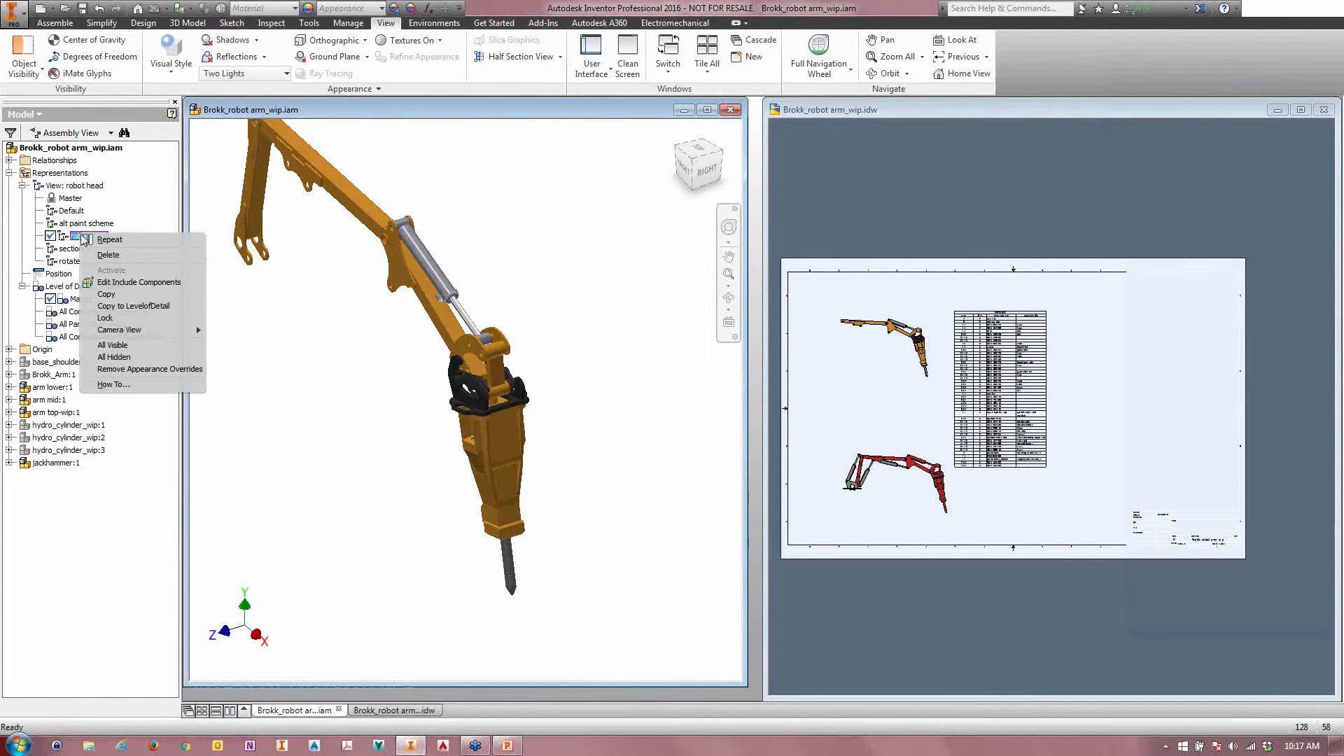
click(105, 318)
click(877, 394)
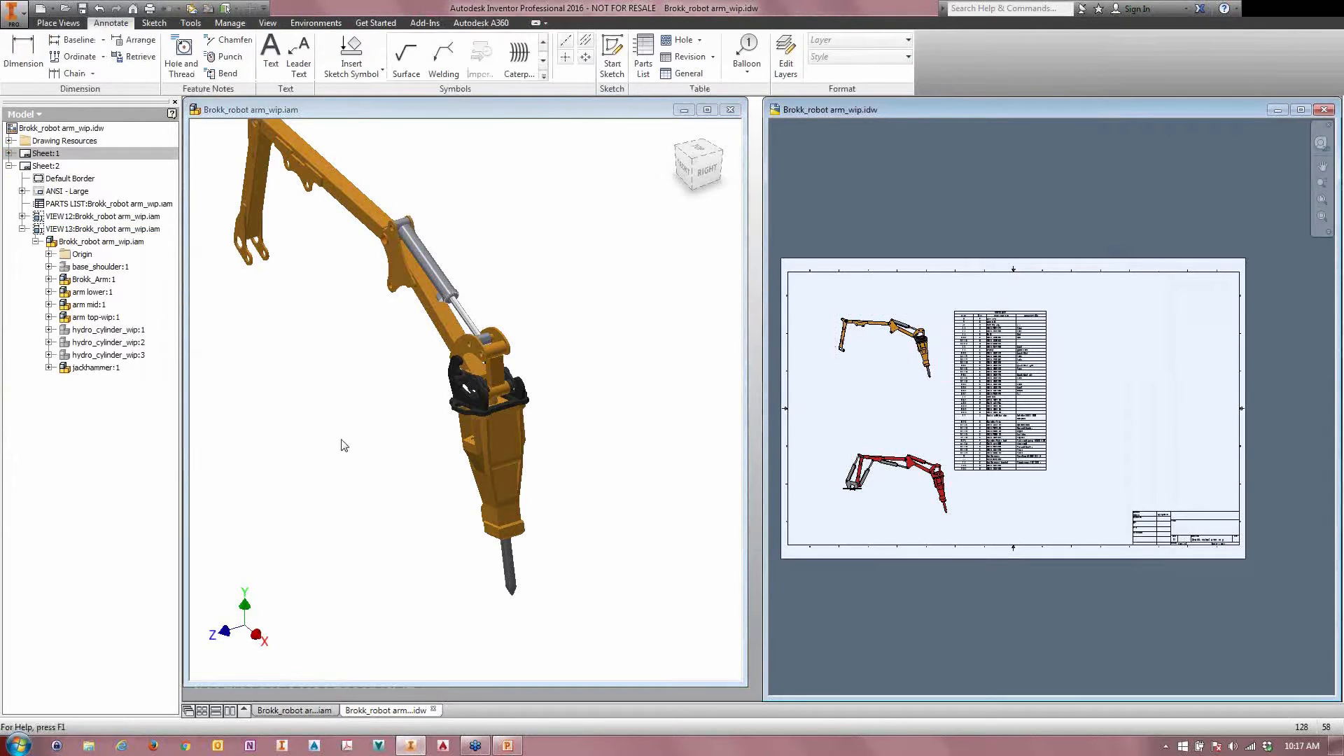
click(347, 466)
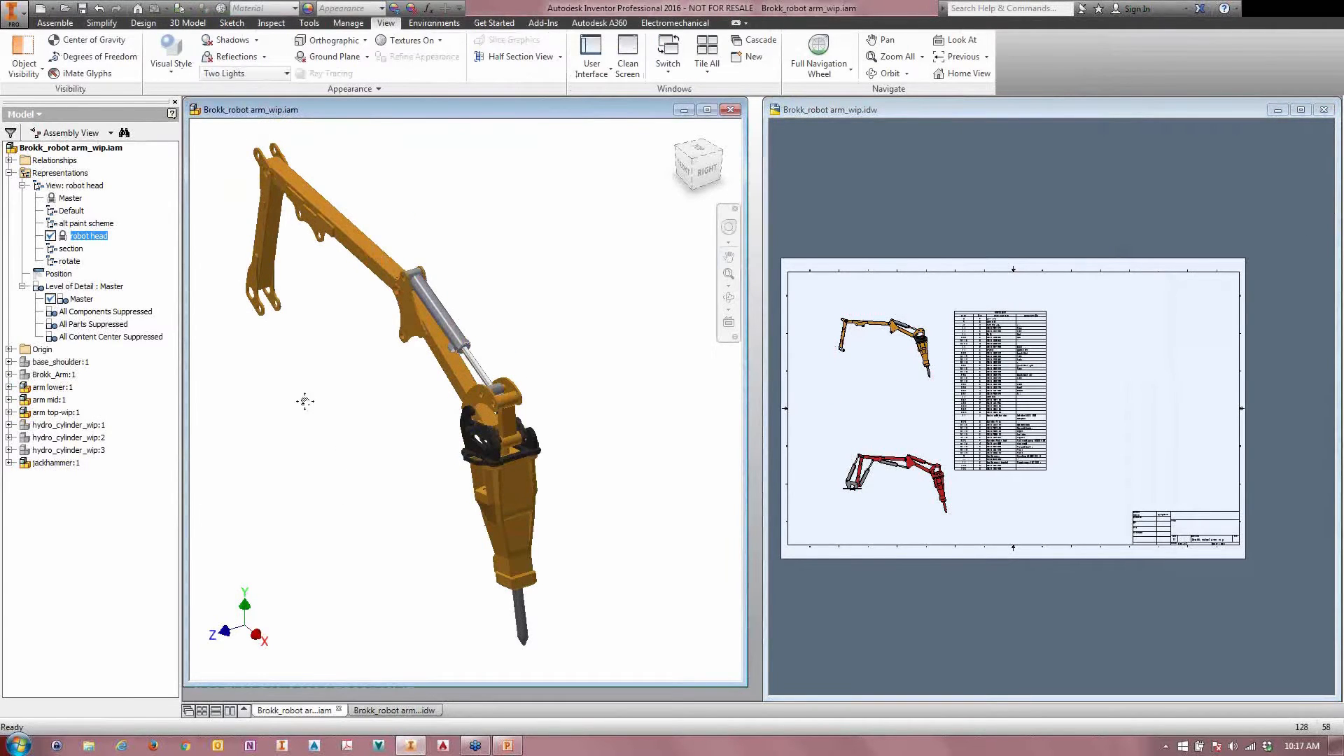
shift+middle_drag(306, 402, 321, 430)
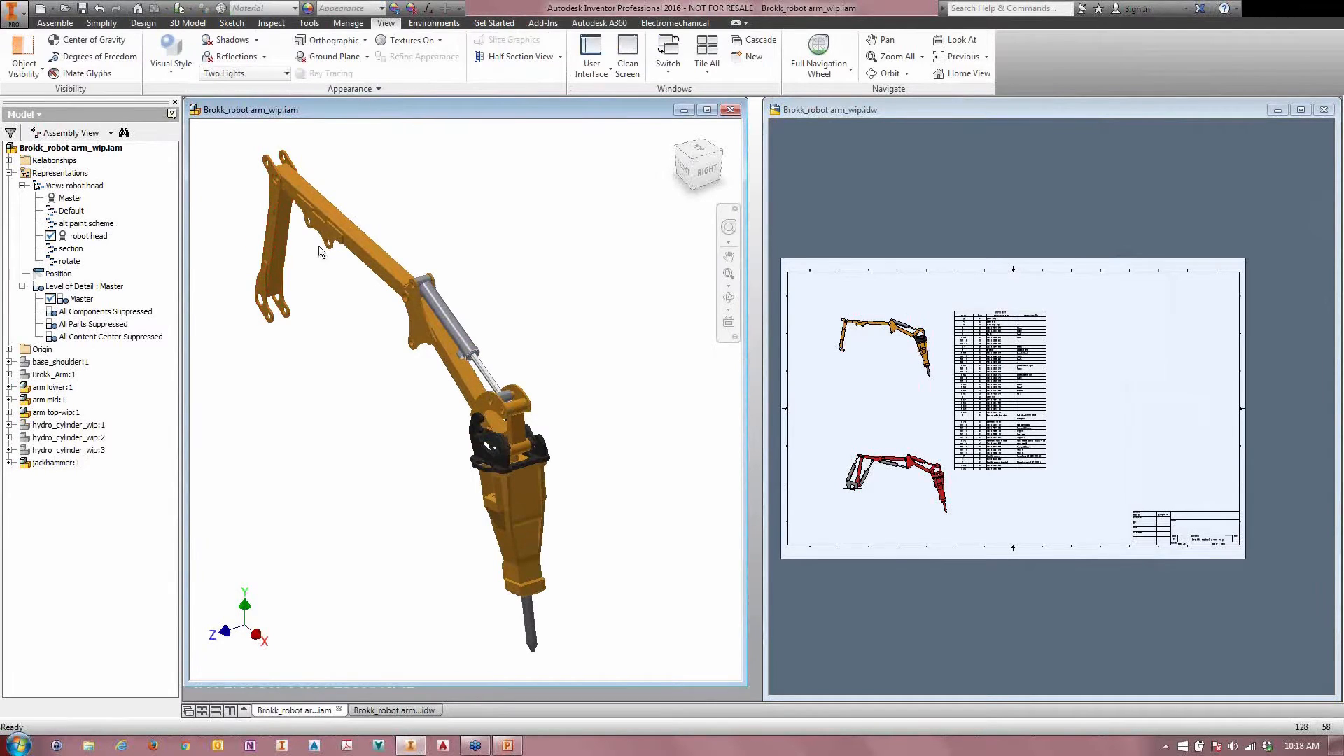
click(893, 418)
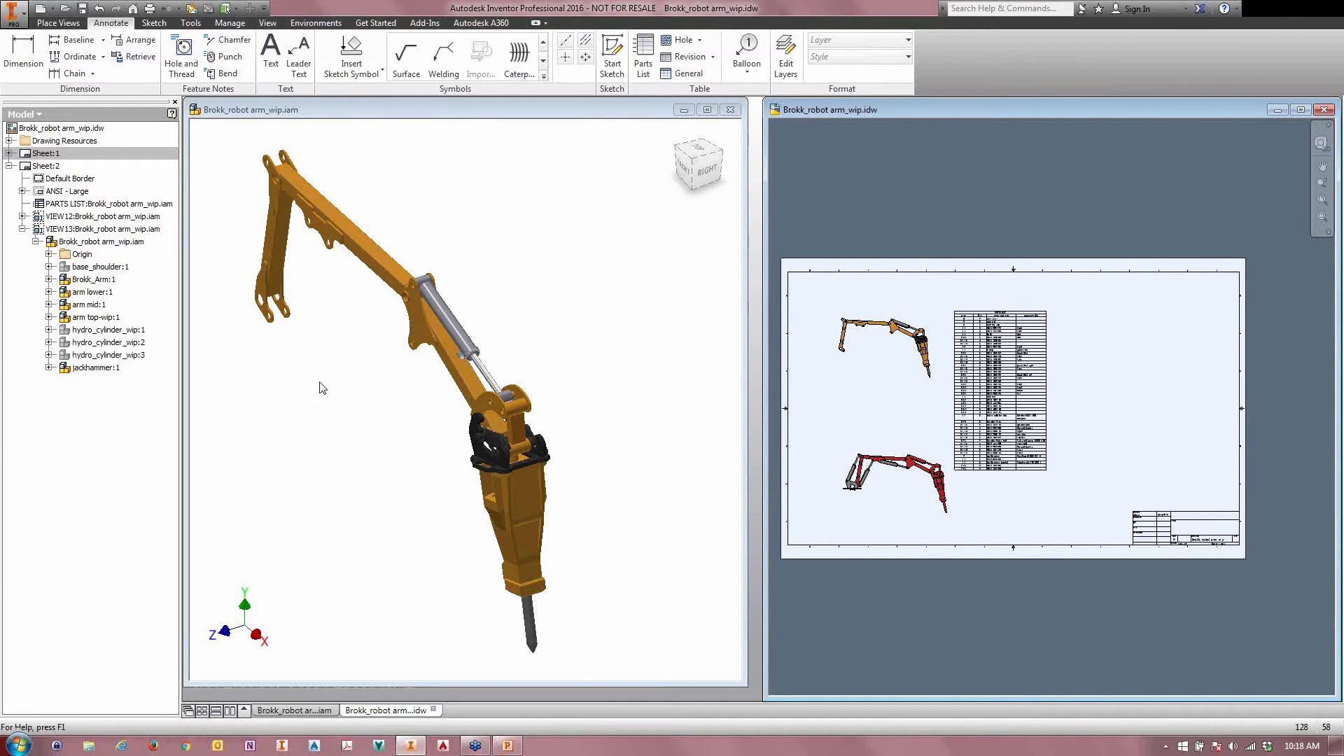
Step: Start a new presentation and create a view of the robot arm assembly using the robot head design view representation
click(39, 8)
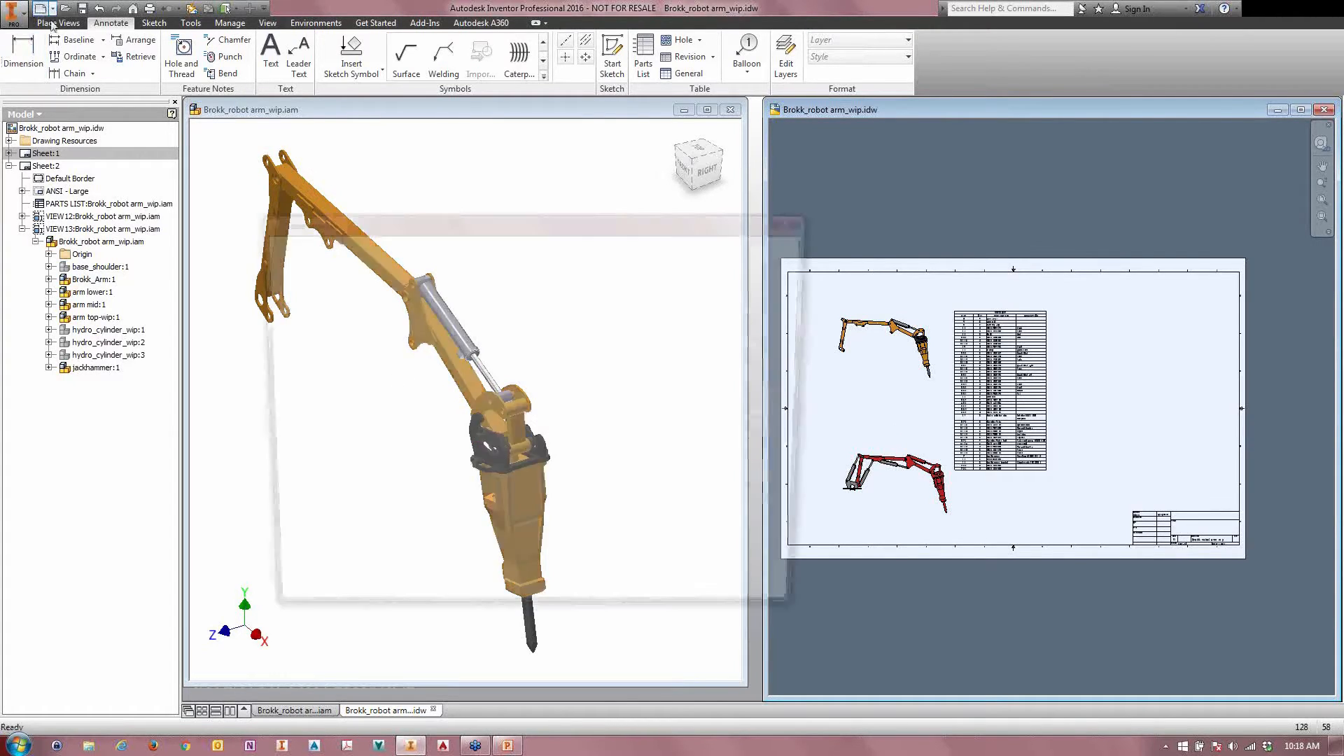
double_click(499, 545)
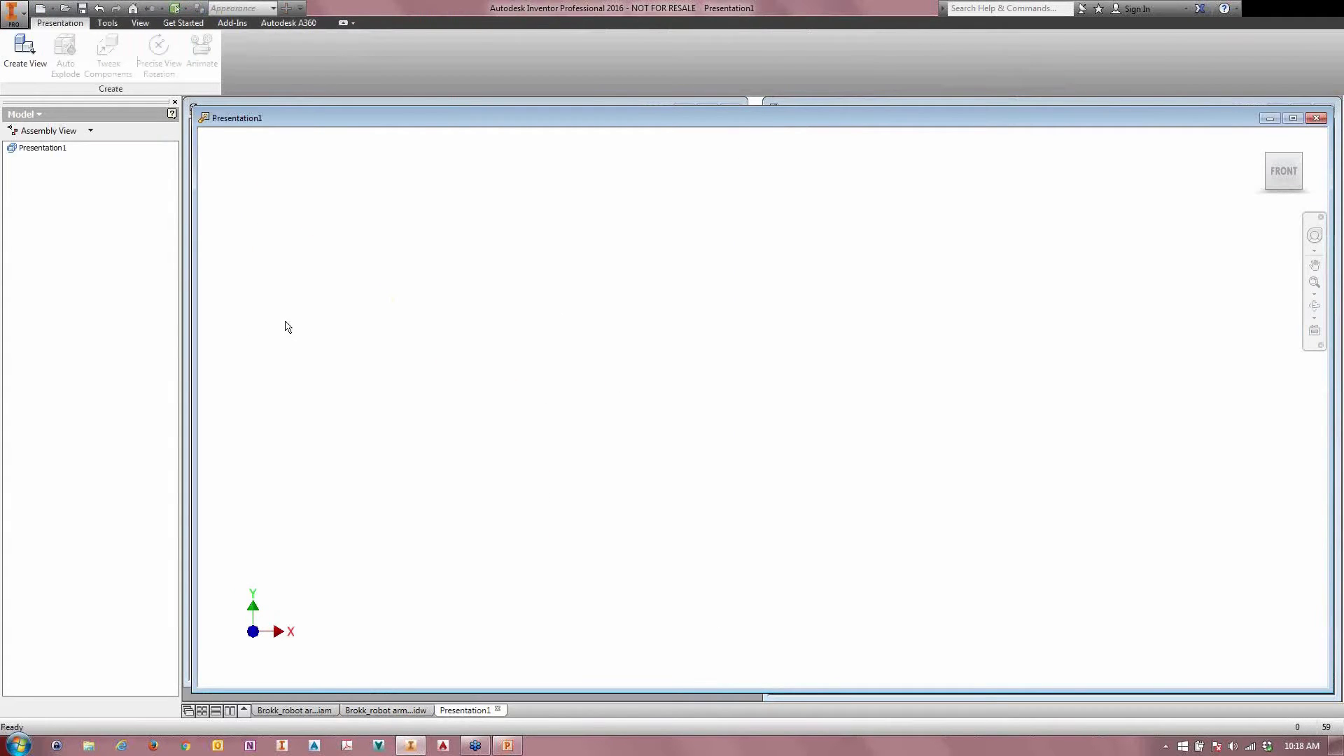
click(24, 50)
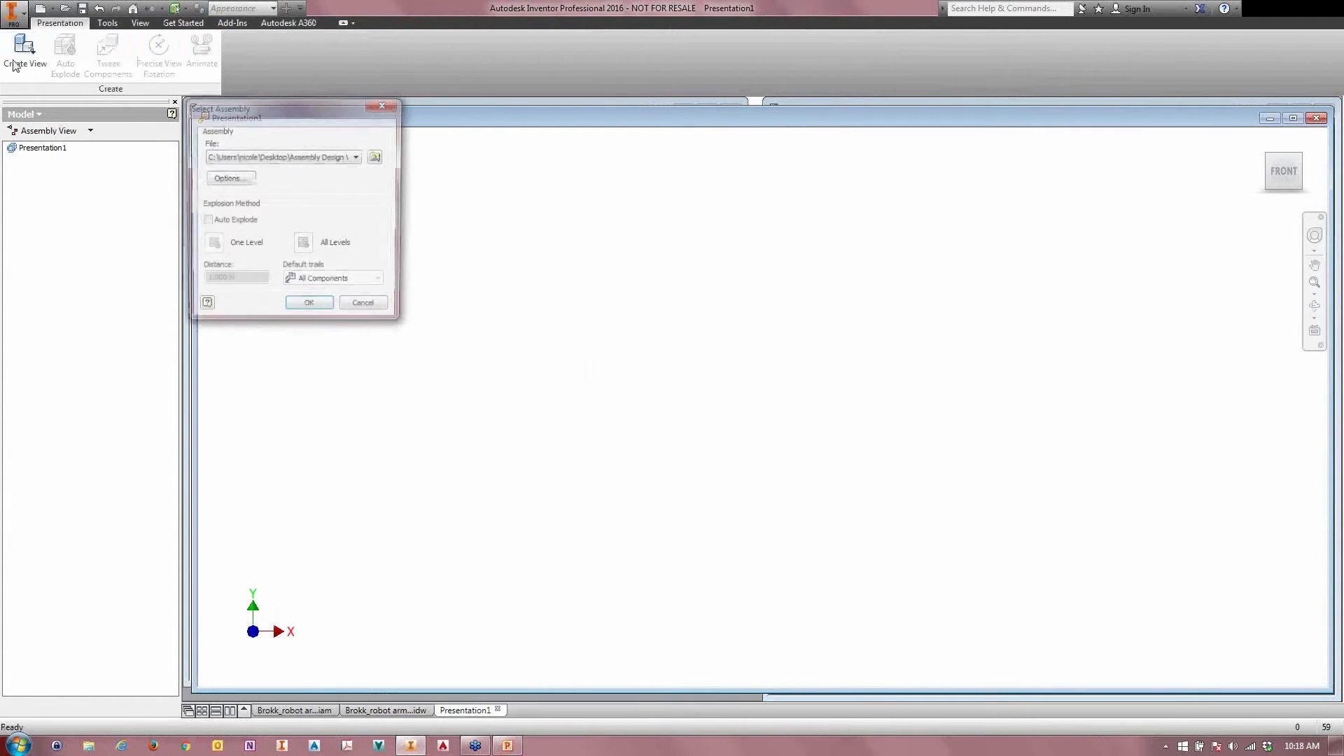
click(225, 179)
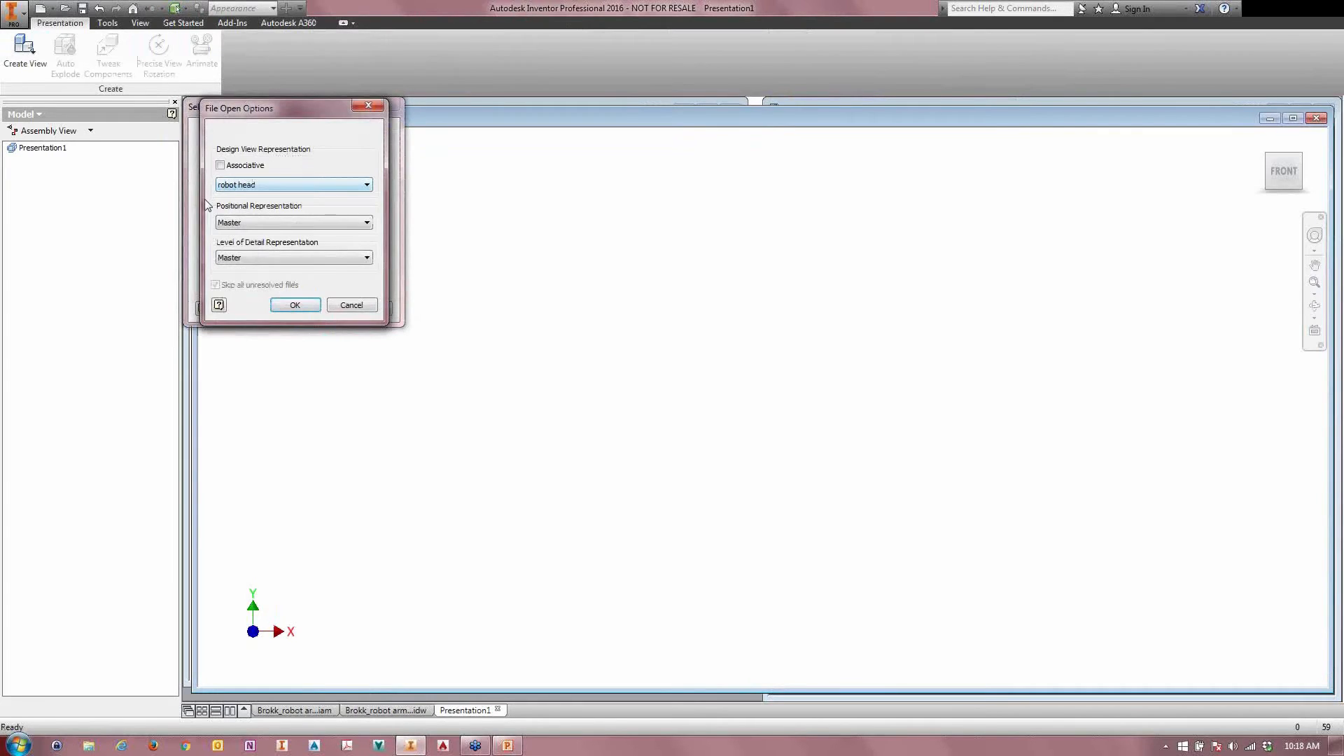
click(230, 186)
click(233, 224)
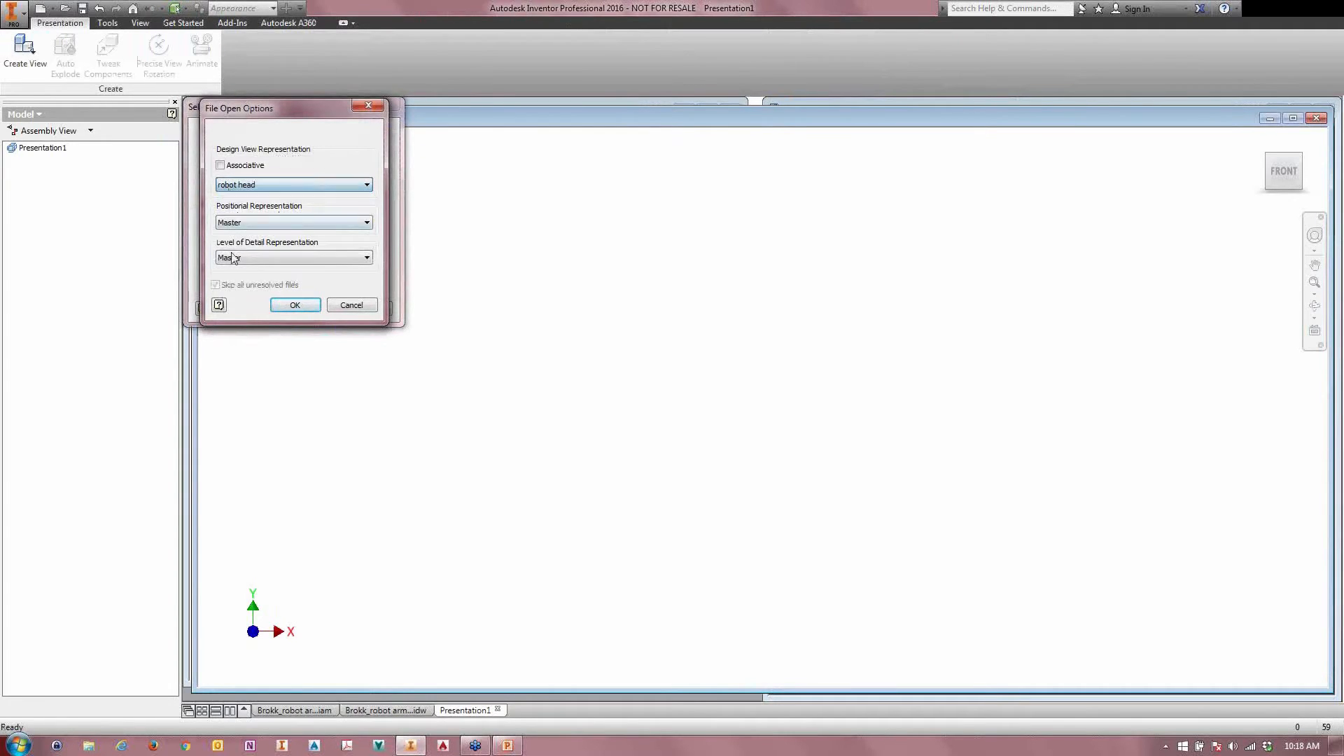
click(293, 306)
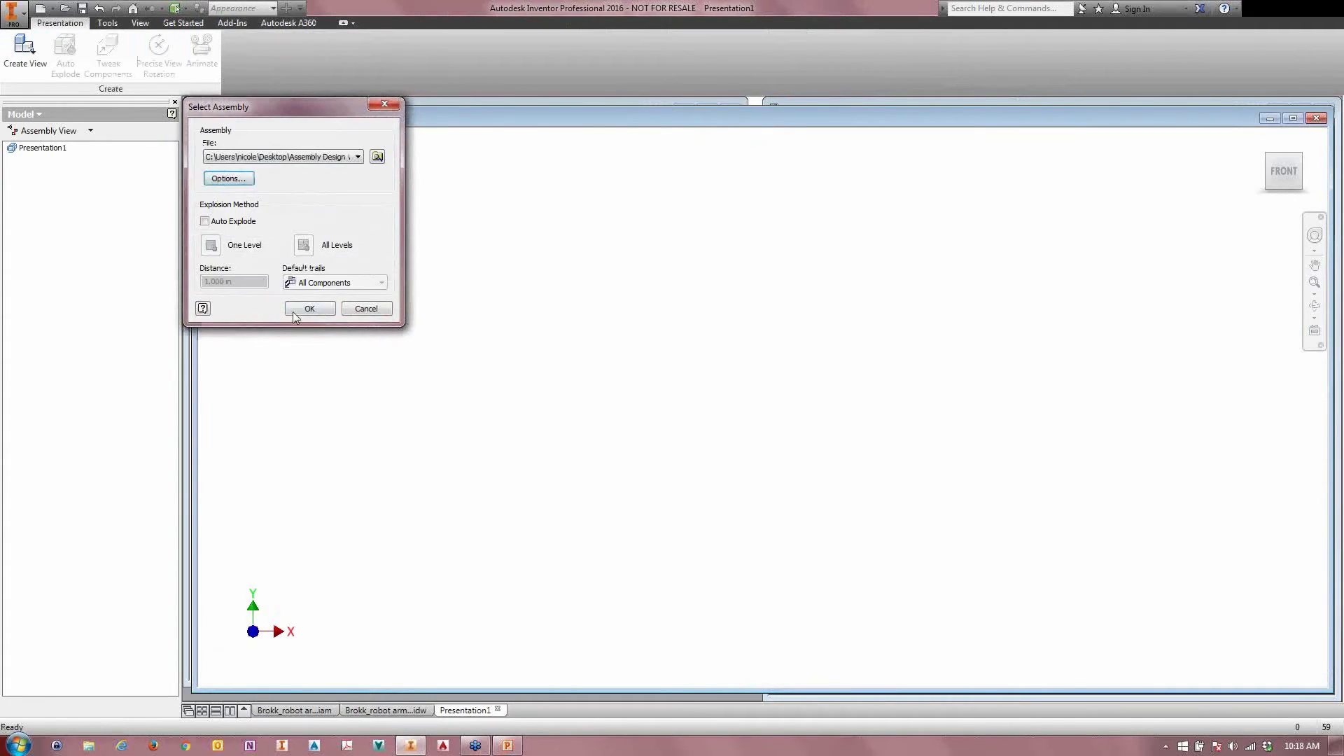
click(293, 312)
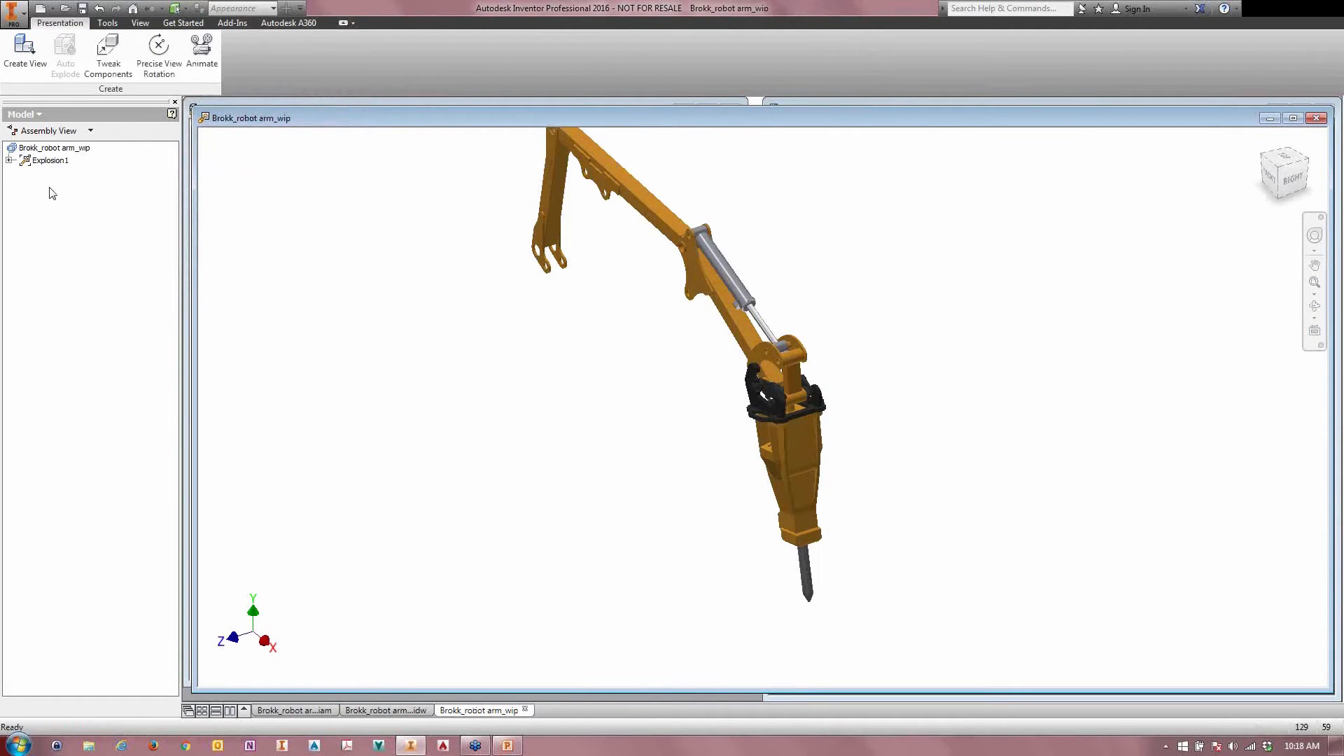
Step: Try making Explosion1 associative to the robot head design view representation
right_click(42, 161)
click(61, 240)
click(597, 322)
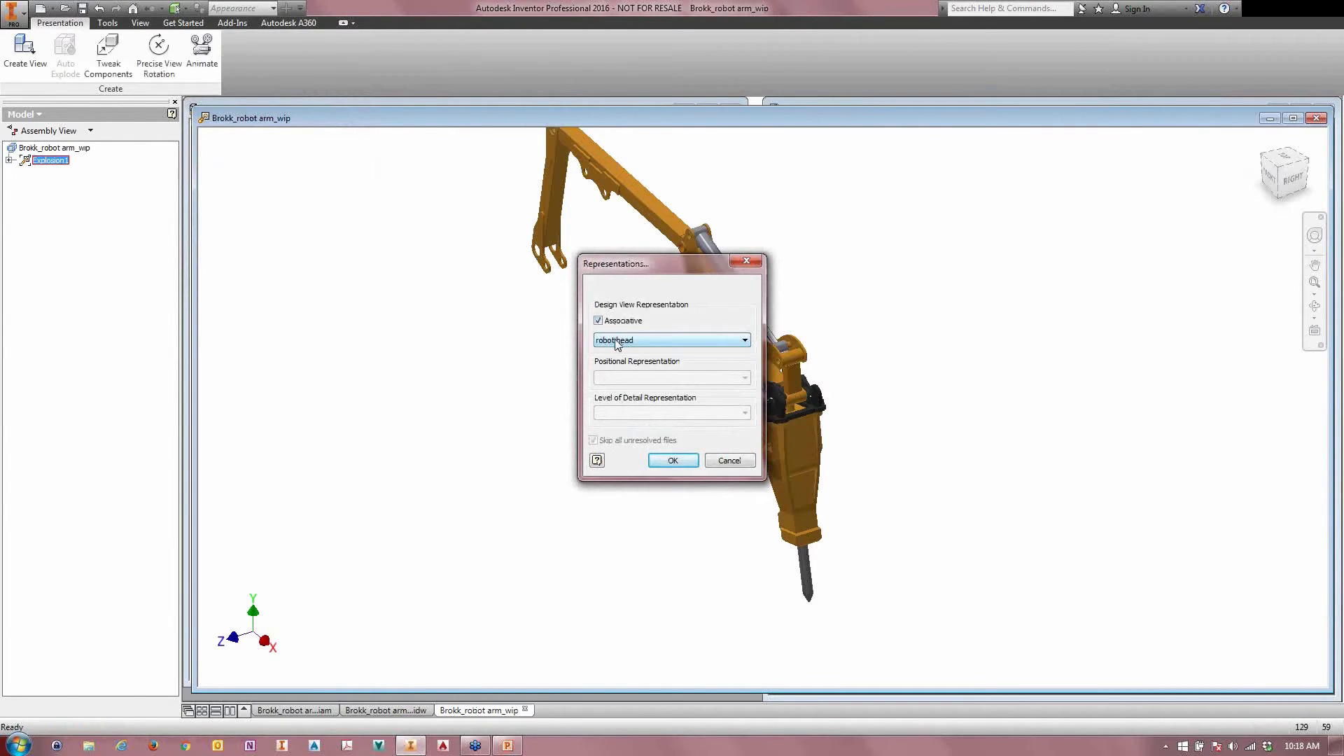
click(729, 460)
Step: Close the presentation without saving it and maximize the robot arm assembly window
drag(608, 119, 152, 170)
click(908, 166)
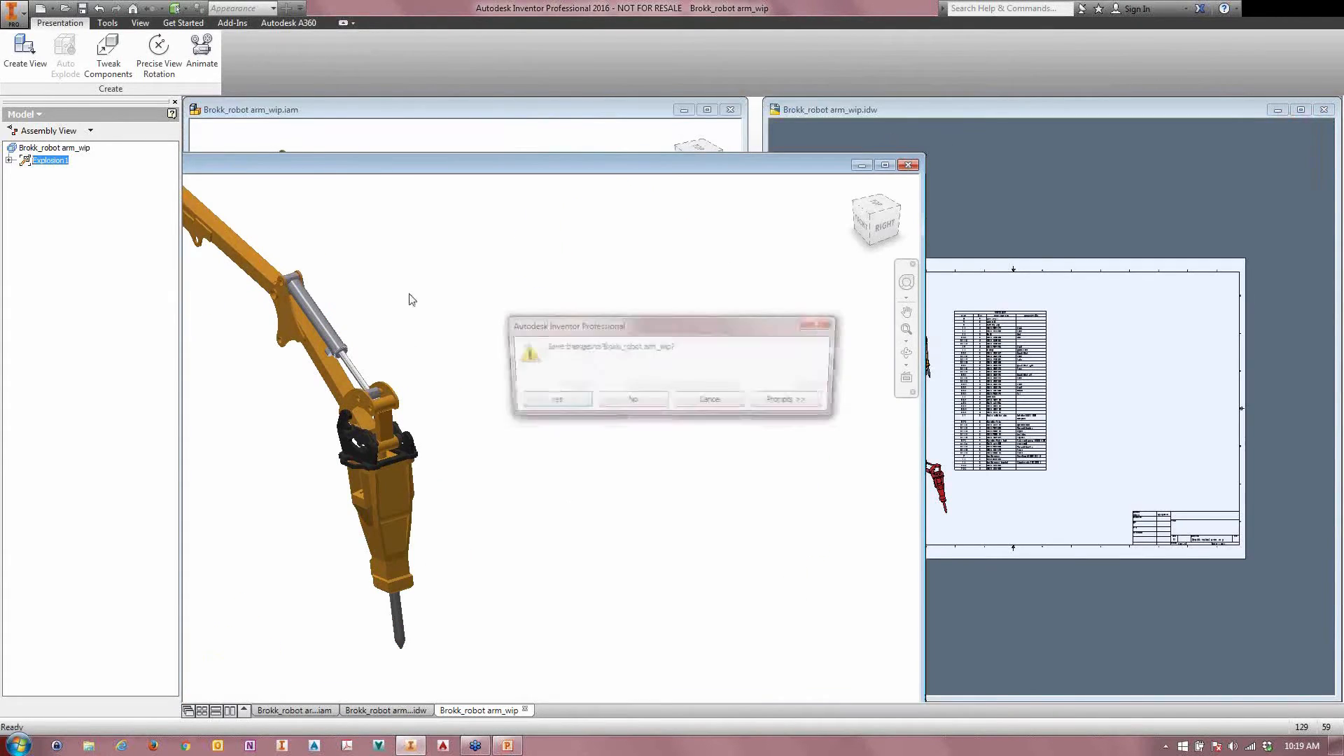
click(608, 405)
double_click(423, 109)
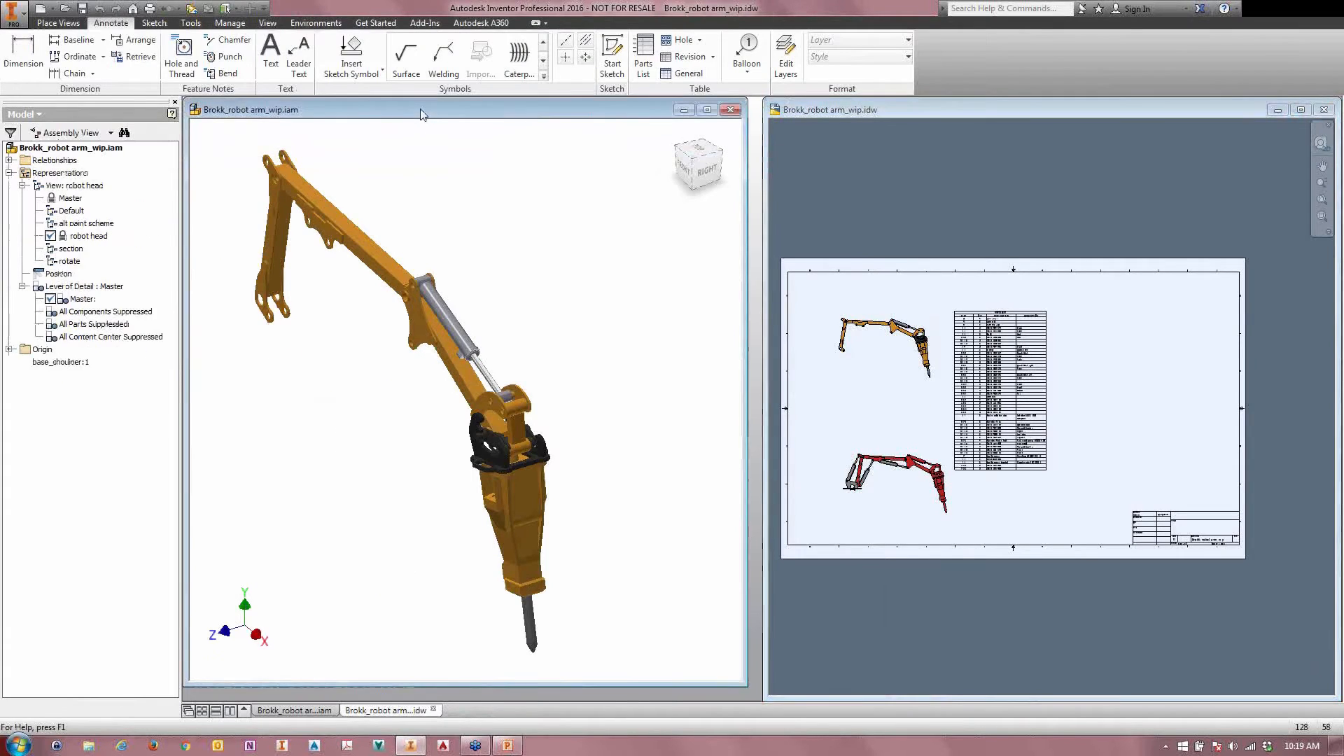
Step: Activate the Default view representation and create a new positional representation in the robot arm assembly
double_click(68, 211)
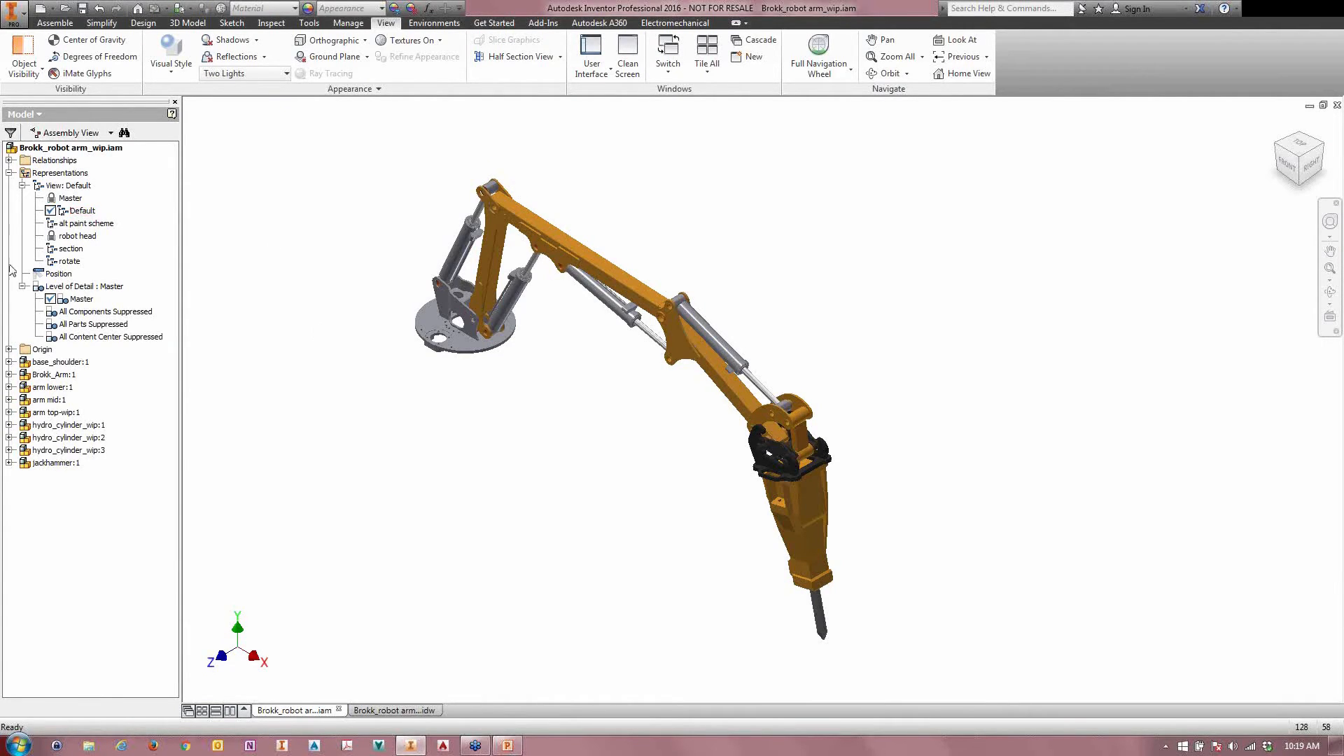
click(43, 288)
right_click(48, 277)
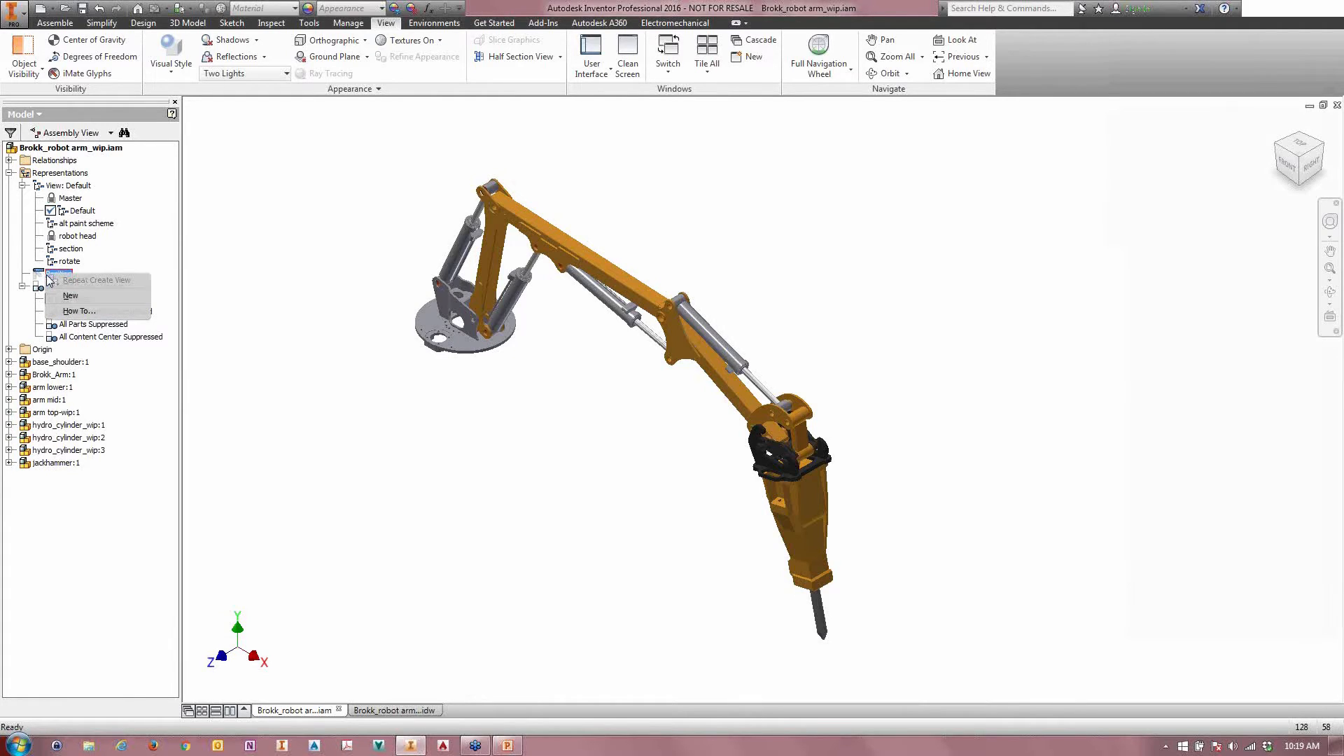
click(54, 23)
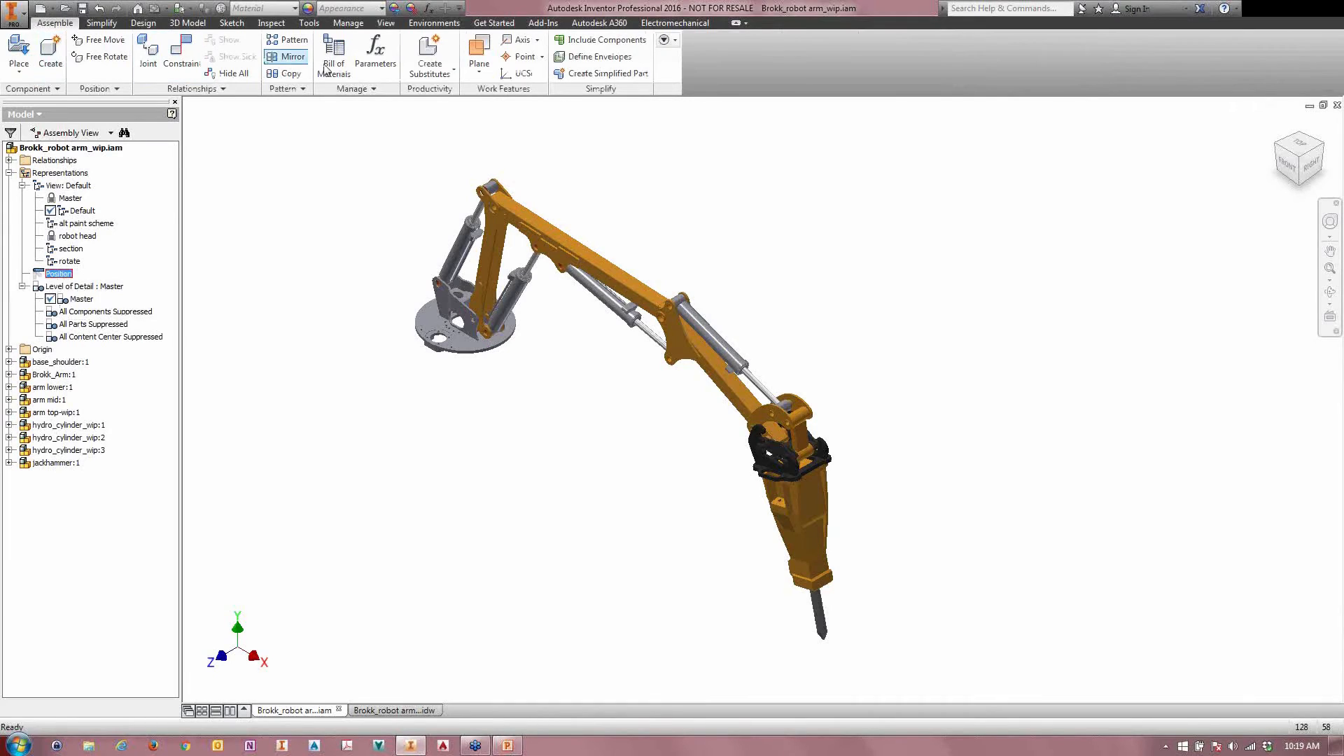
right_click(58, 274)
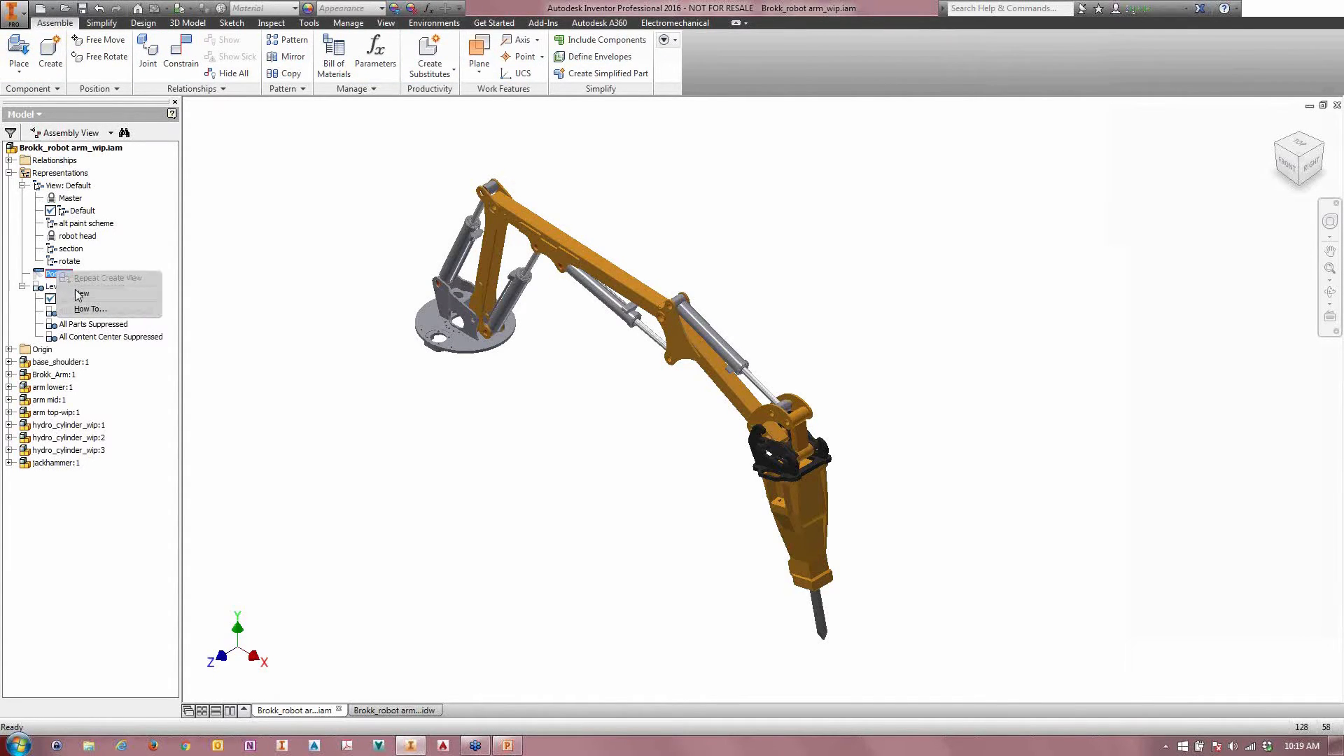
click(75, 293)
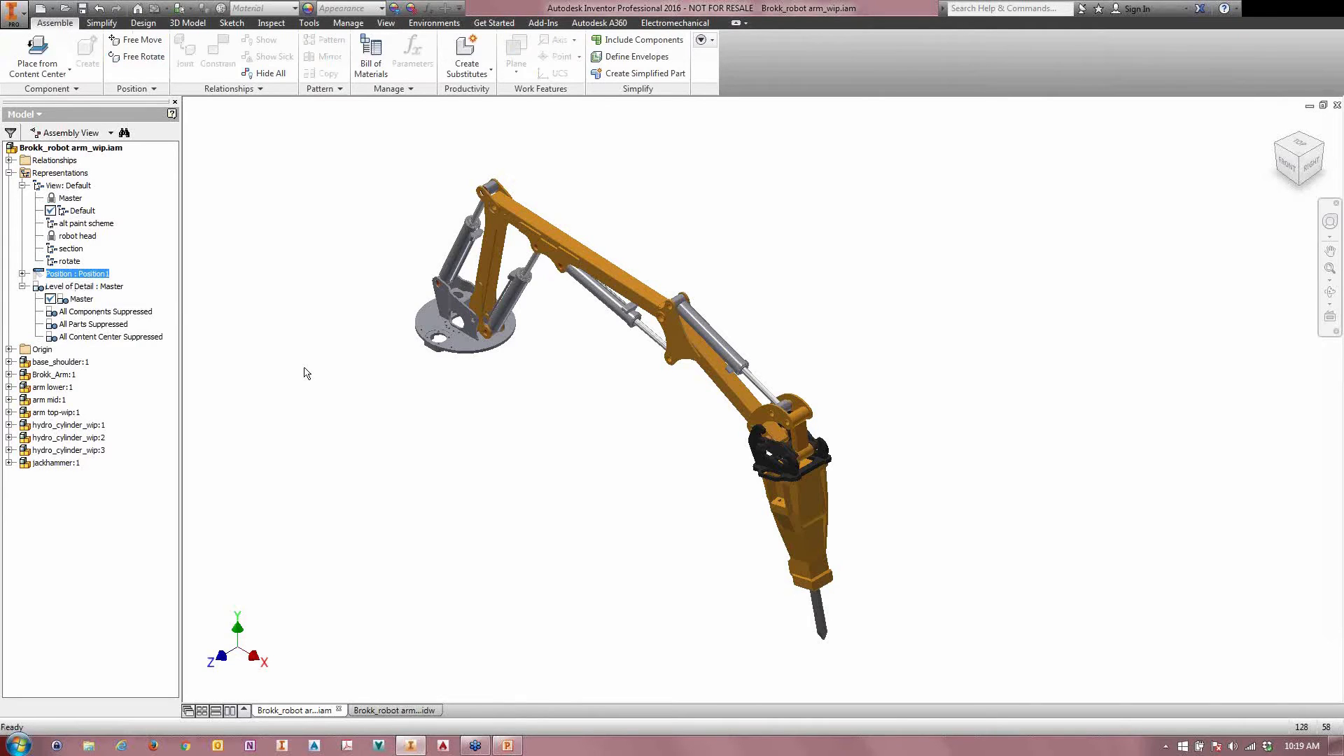
Step: Rename the new positional representation as center weld 1
click(22, 274)
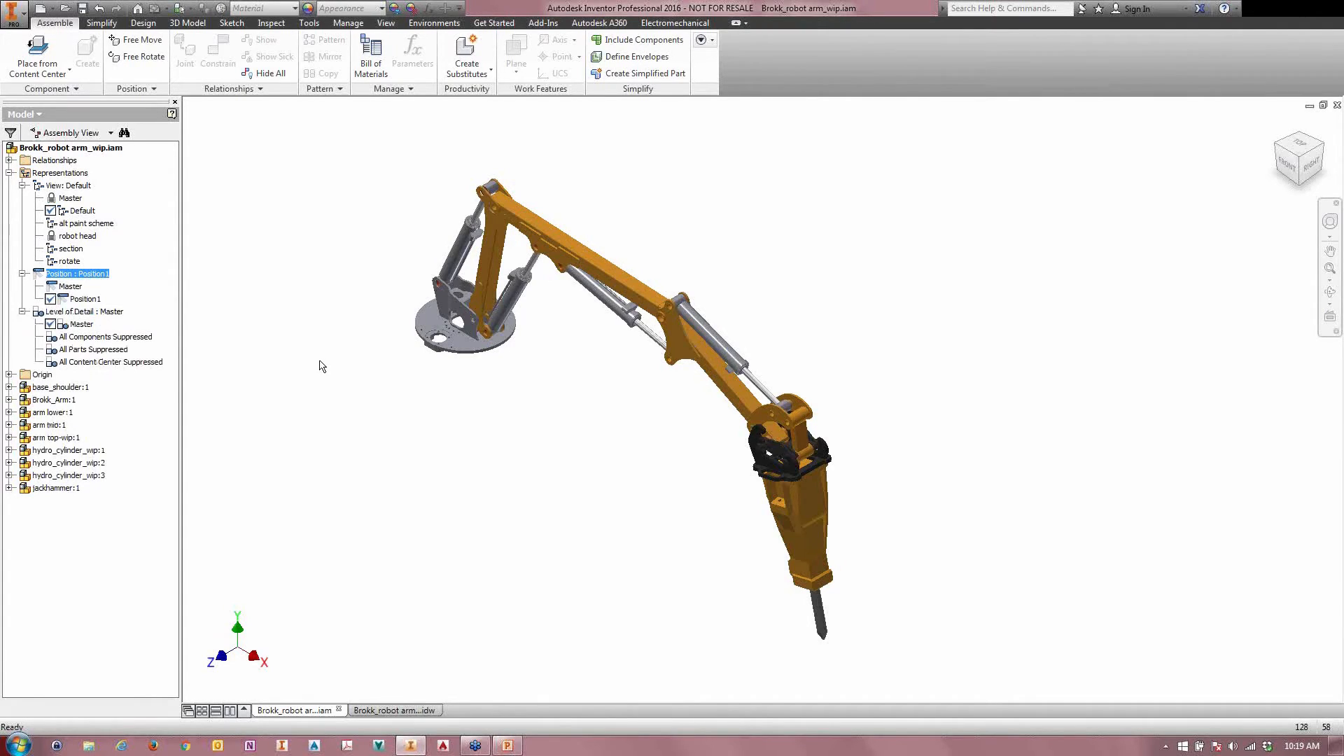
click(84, 300)
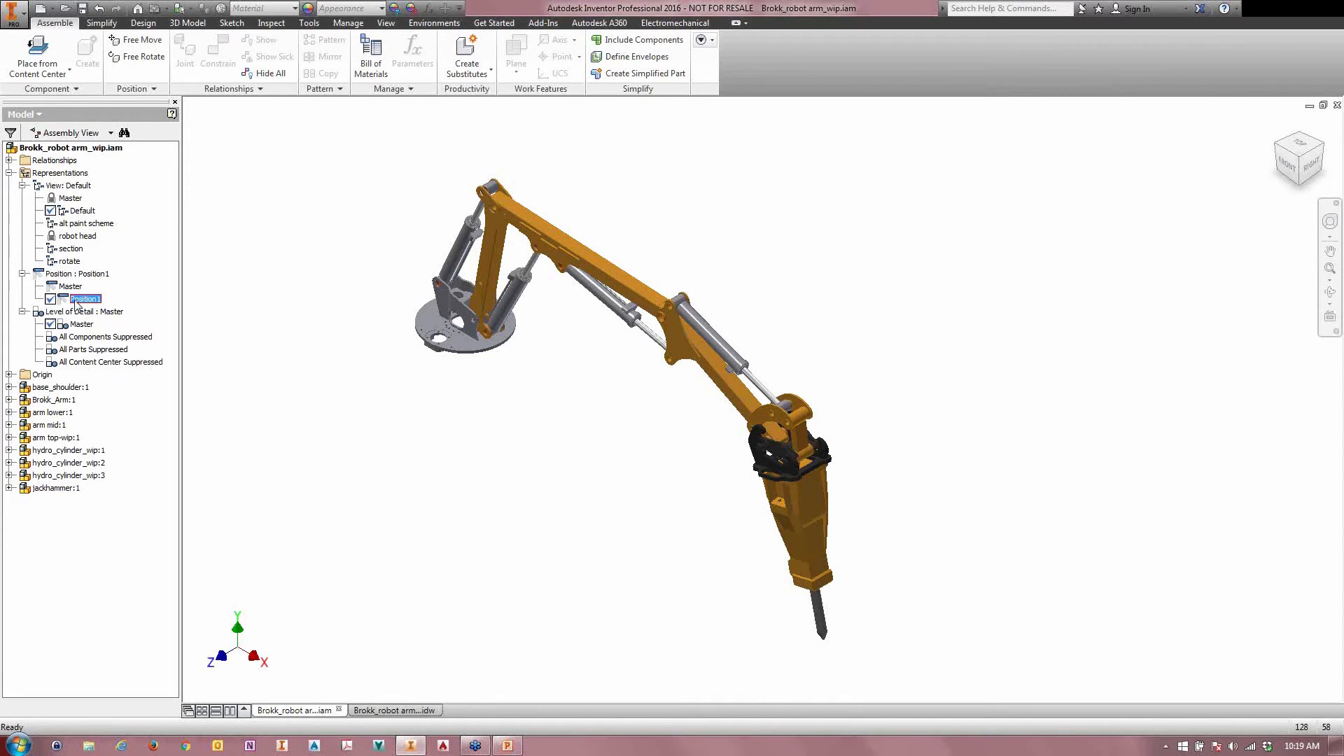
text(center weld 1)
key(Return)
Step: Activate the rotate view representation and override the base shoulder's rotate constraint with a value of 180 deg in center weld 1
double_click(52, 261)
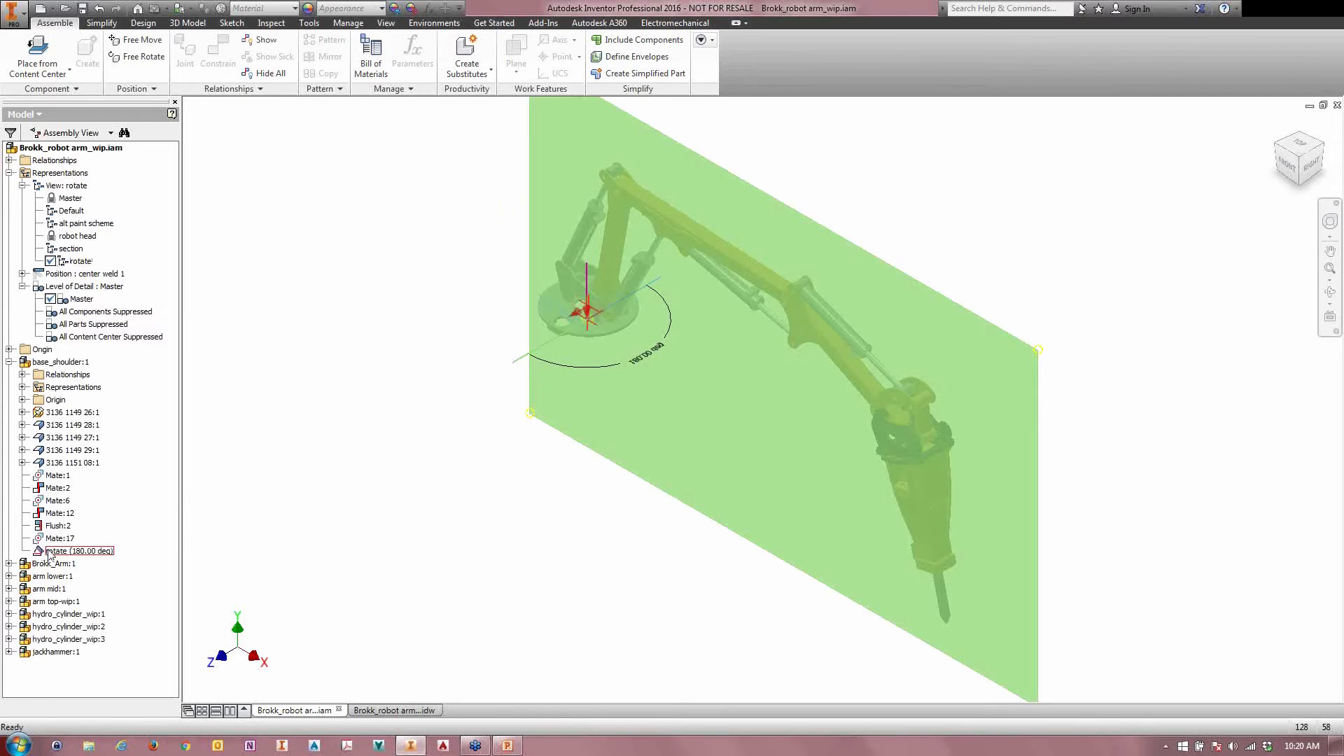
right_click(47, 552)
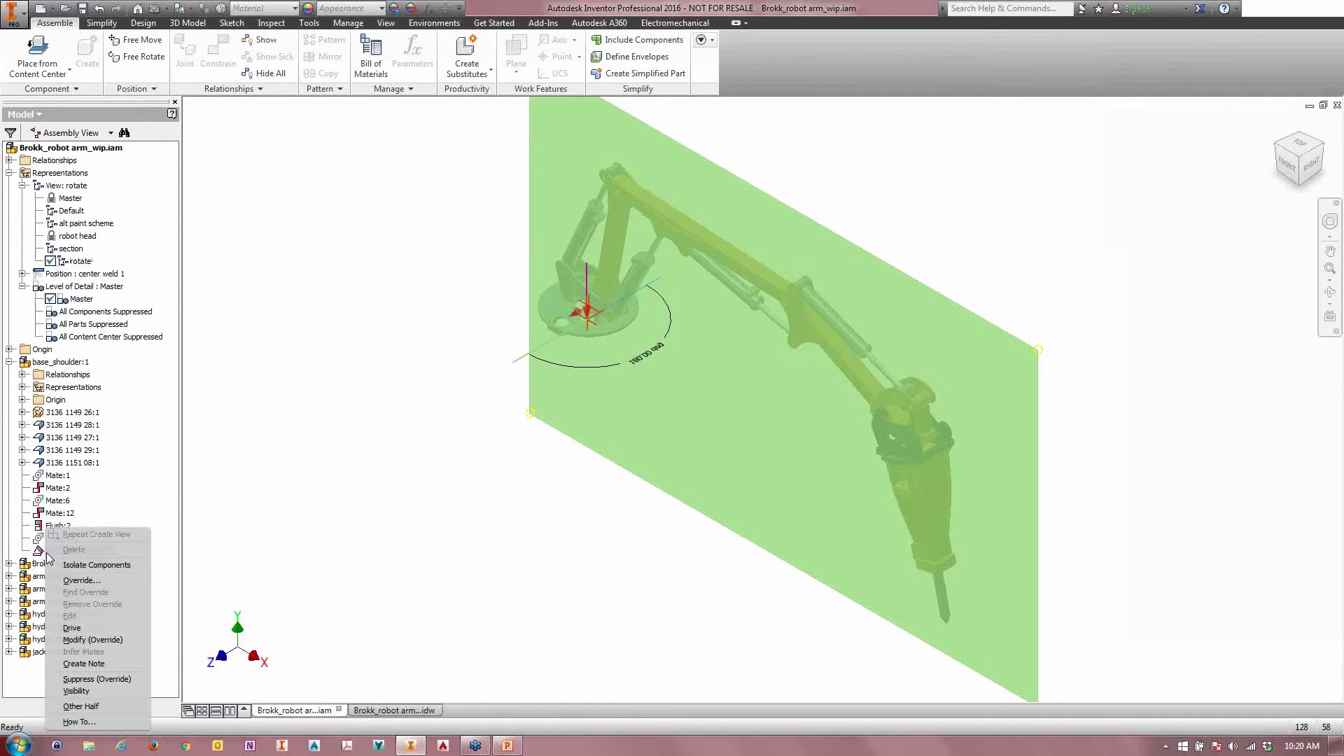
click(78, 580)
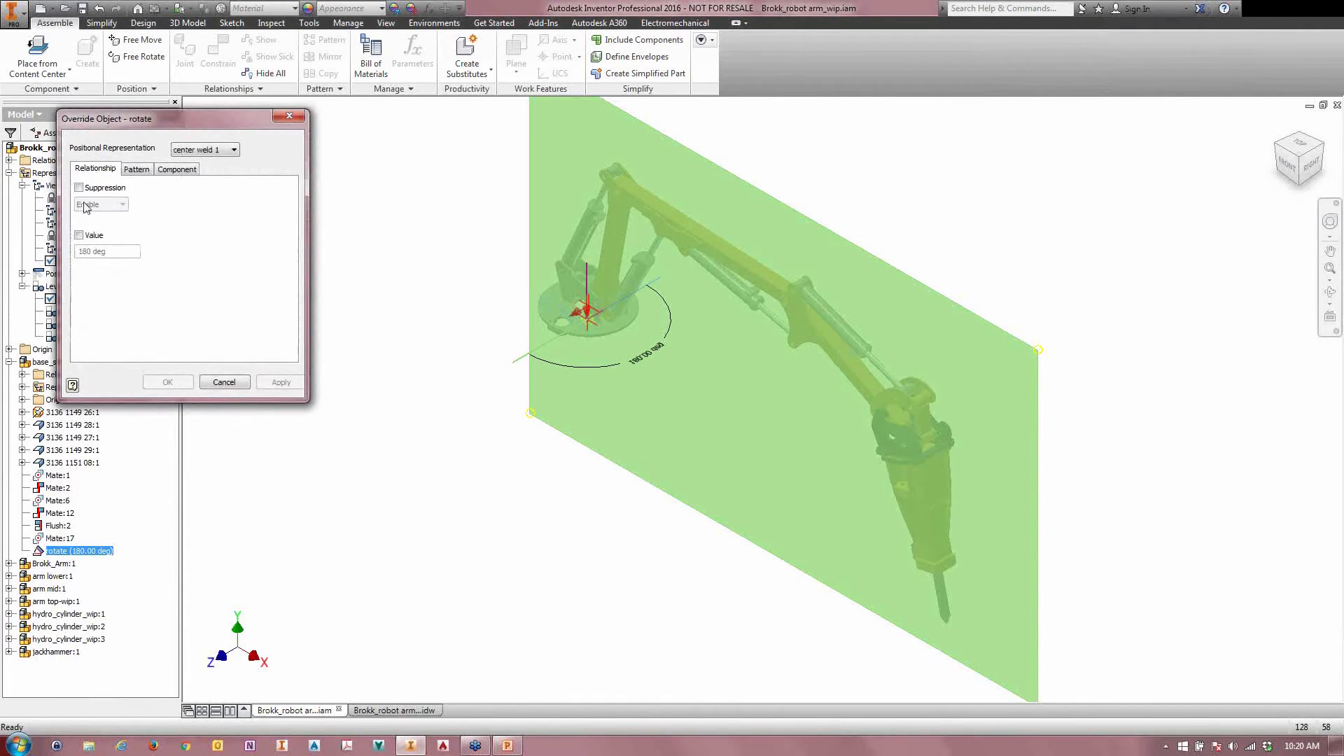
click(78, 236)
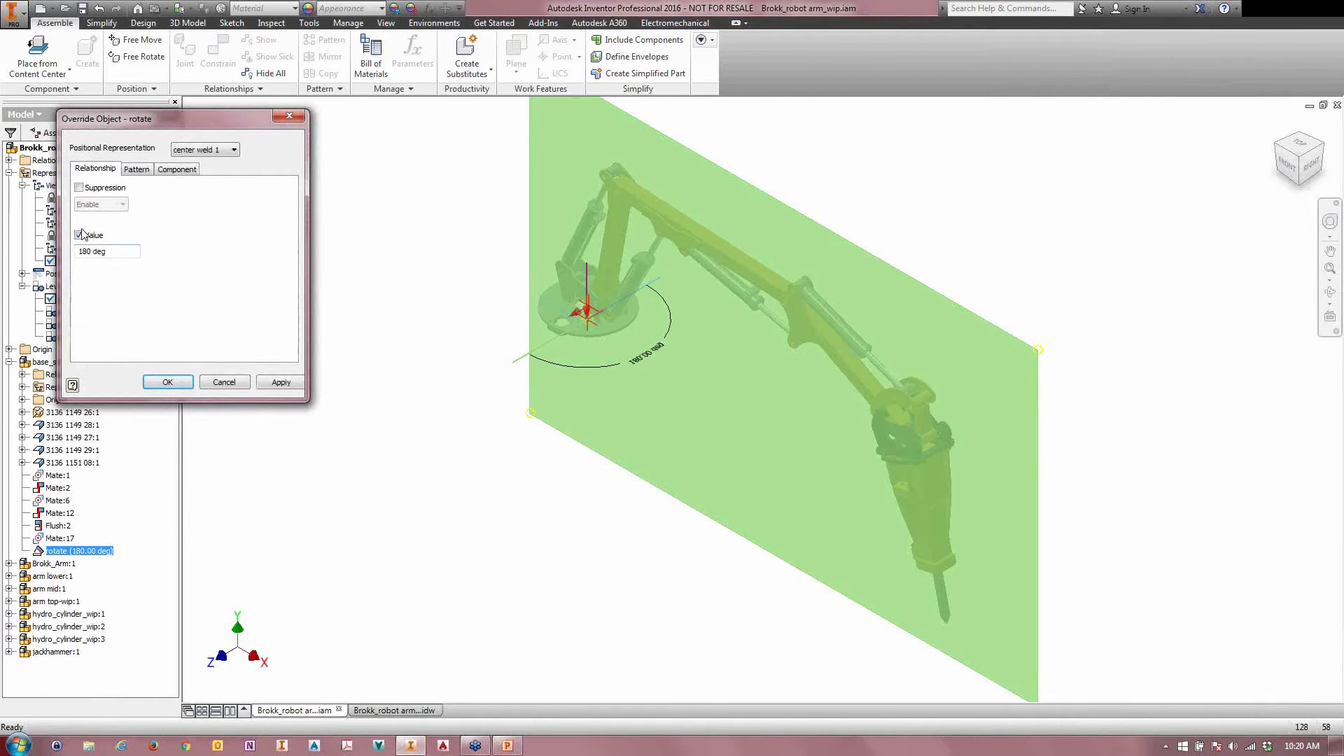
click(166, 383)
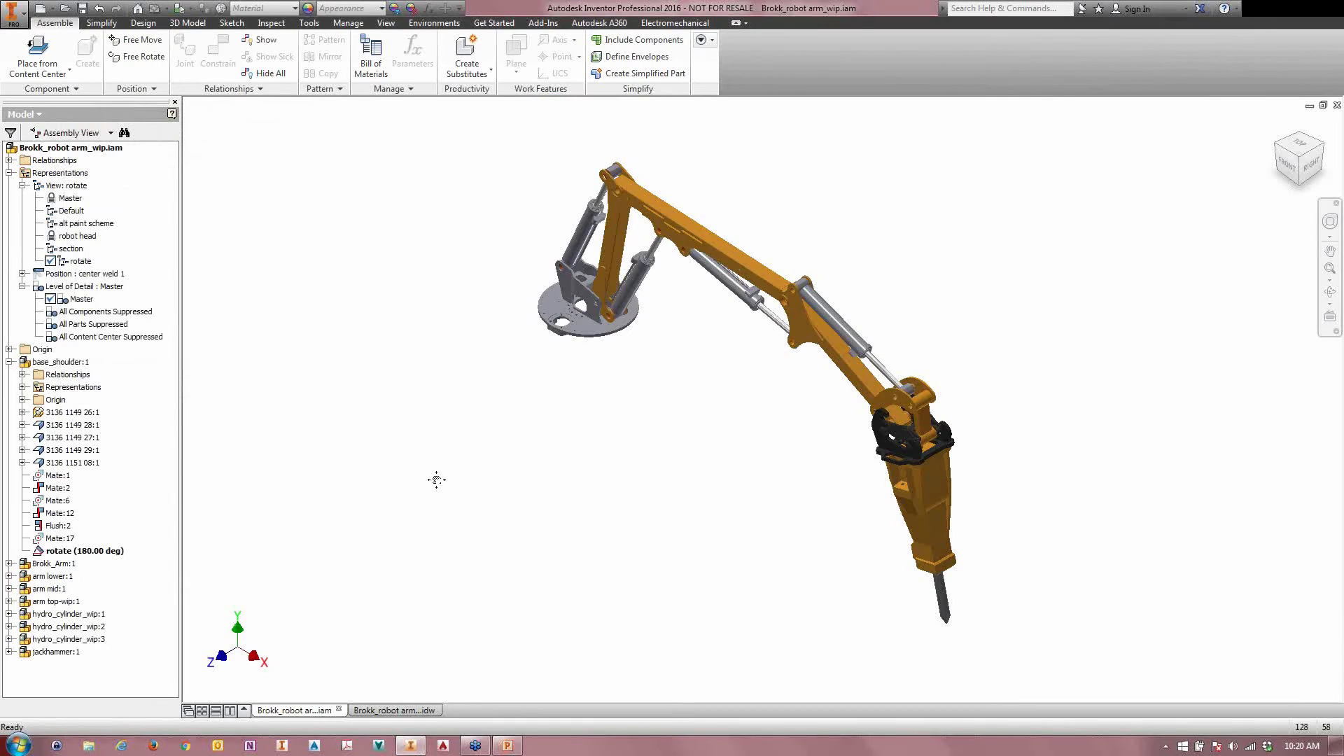
Step: Create a second positional representation and name it rt weld 2
click(22, 274)
right_click(70, 273)
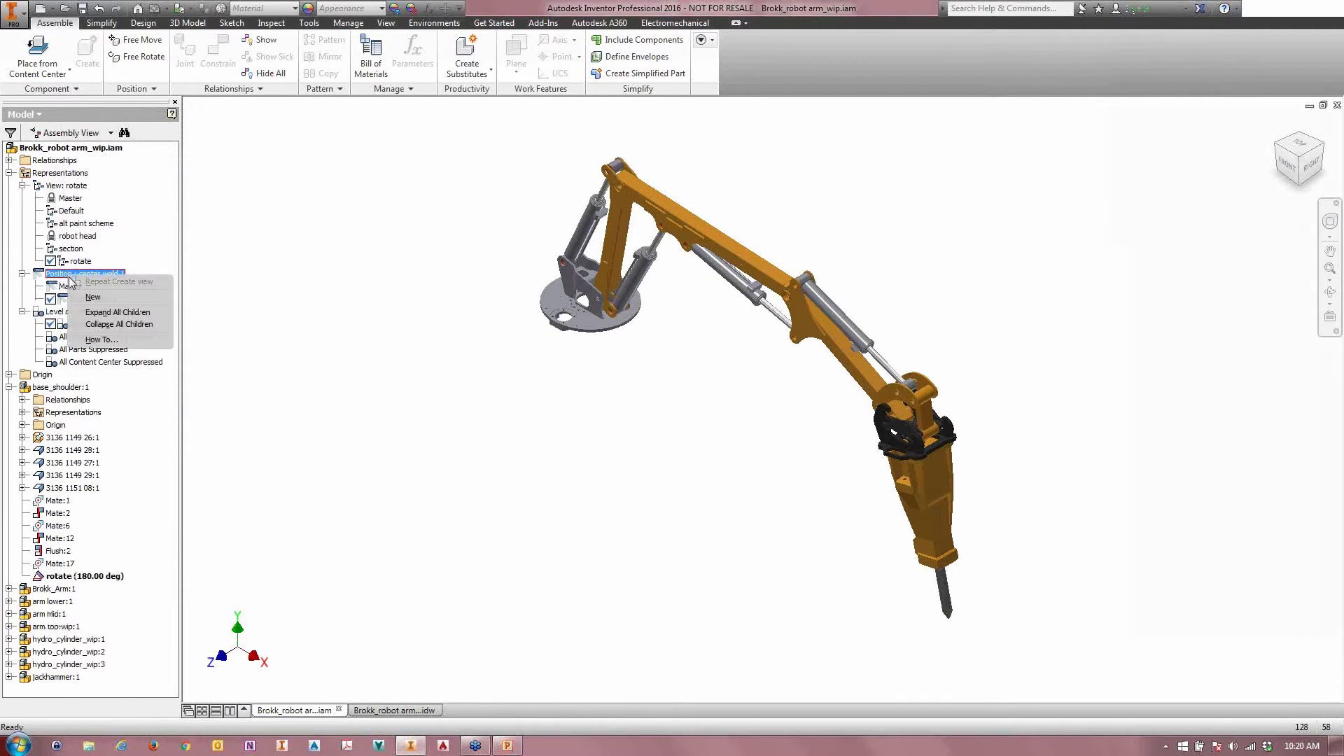
click(91, 297)
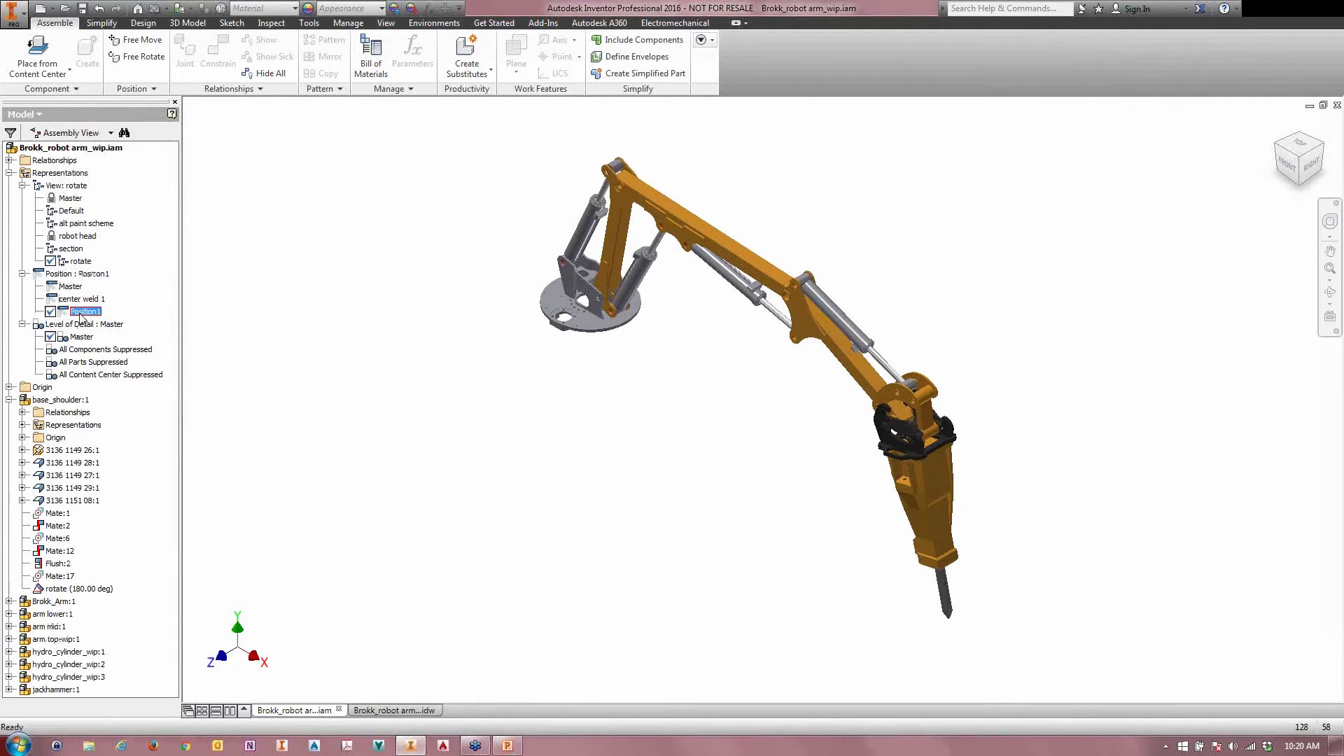
key(BackSpace)
text(rt weld 2)
key(Return)
Step: Override the base shoulder's rotate constraint with a value of 160 deg in rt weld 2
click(62, 592)
right_click(62, 592)
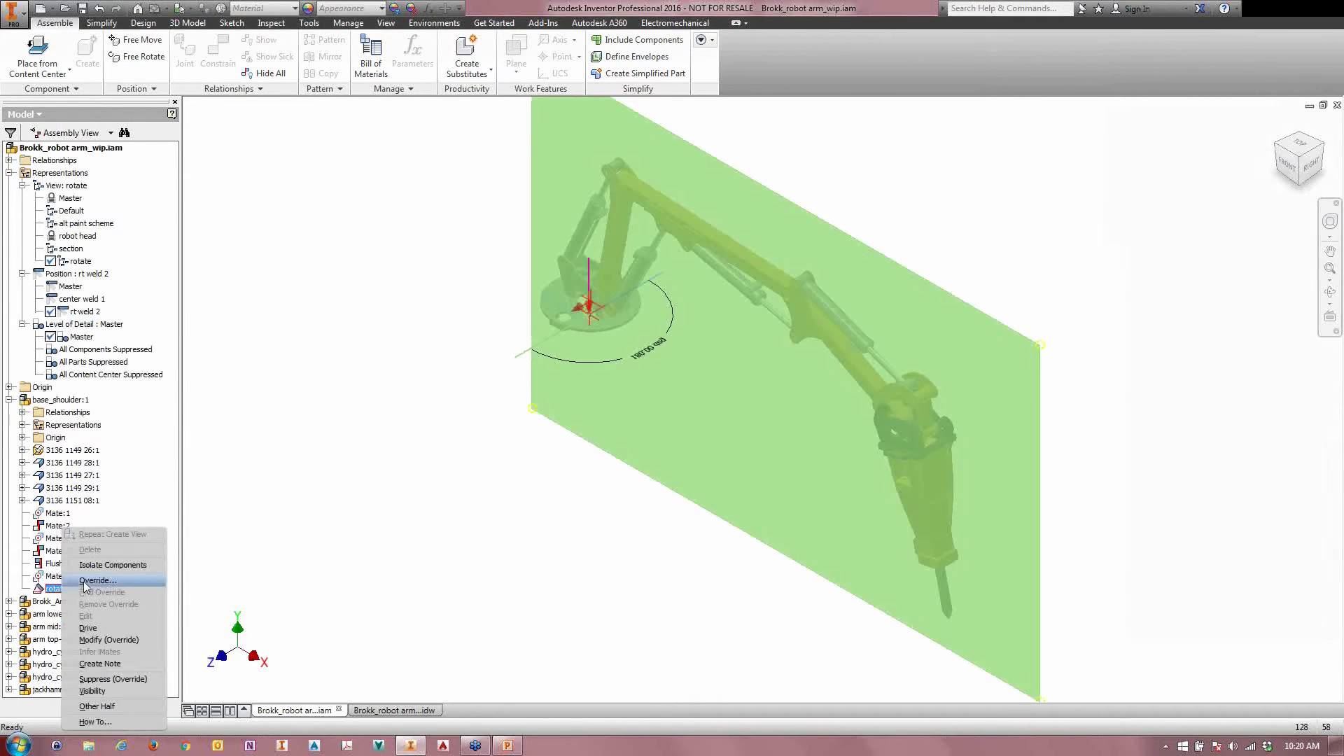
click(65, 590)
click(79, 235)
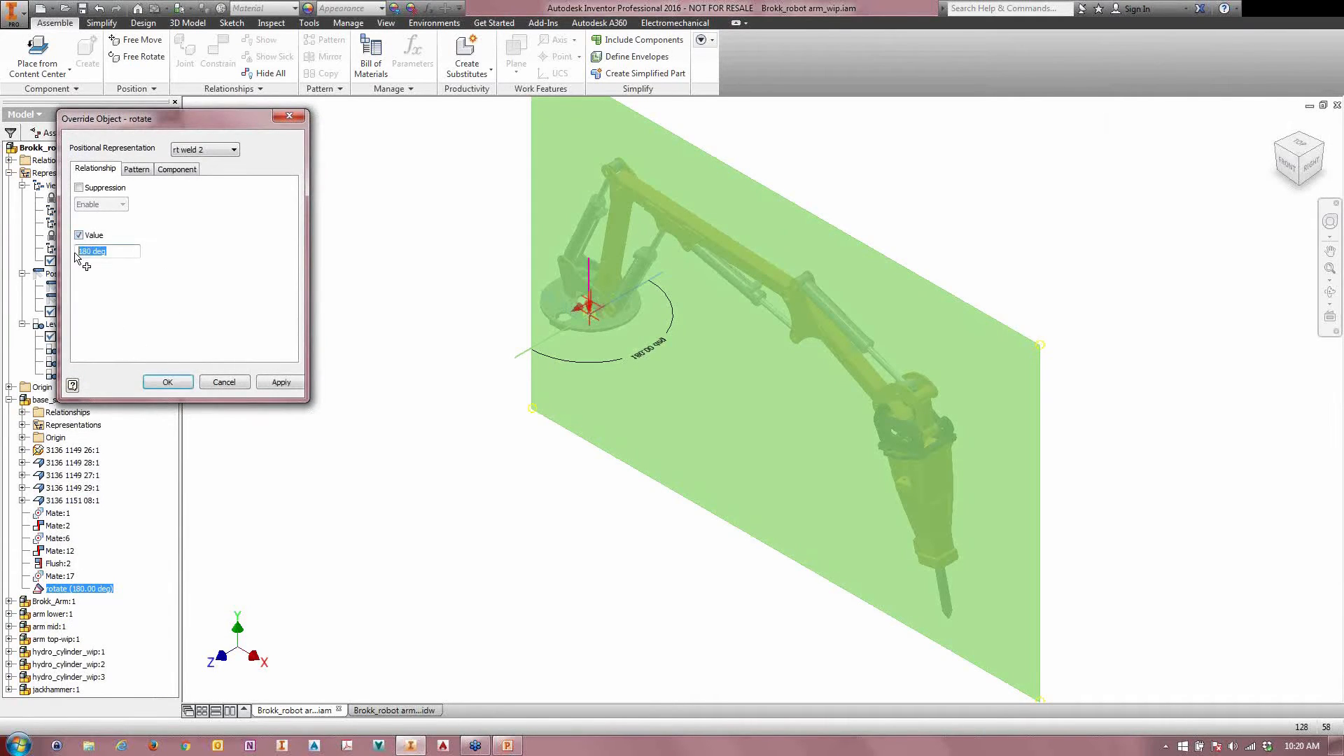
text(160)
click(168, 383)
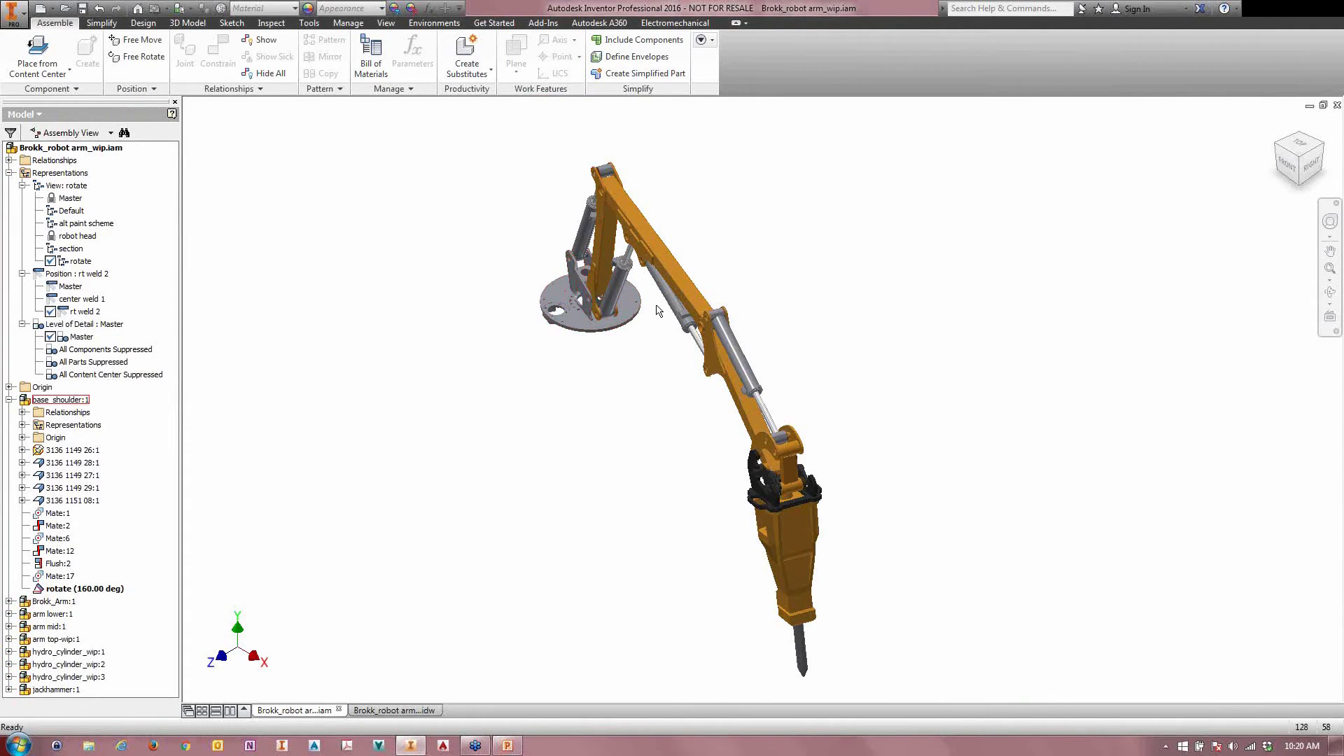
Step: Compare the arm positions by activating center weld 1 and returning to rt weld 2
double_click(68, 299)
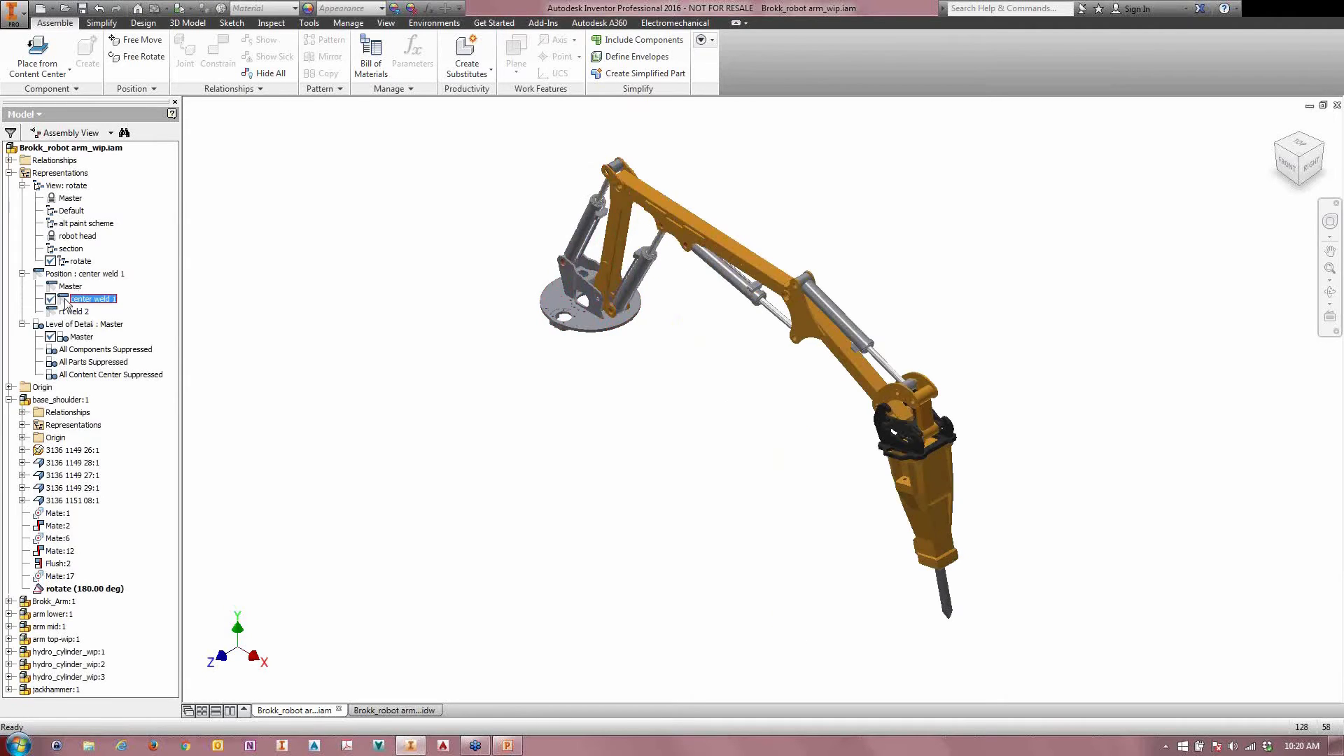
double_click(67, 312)
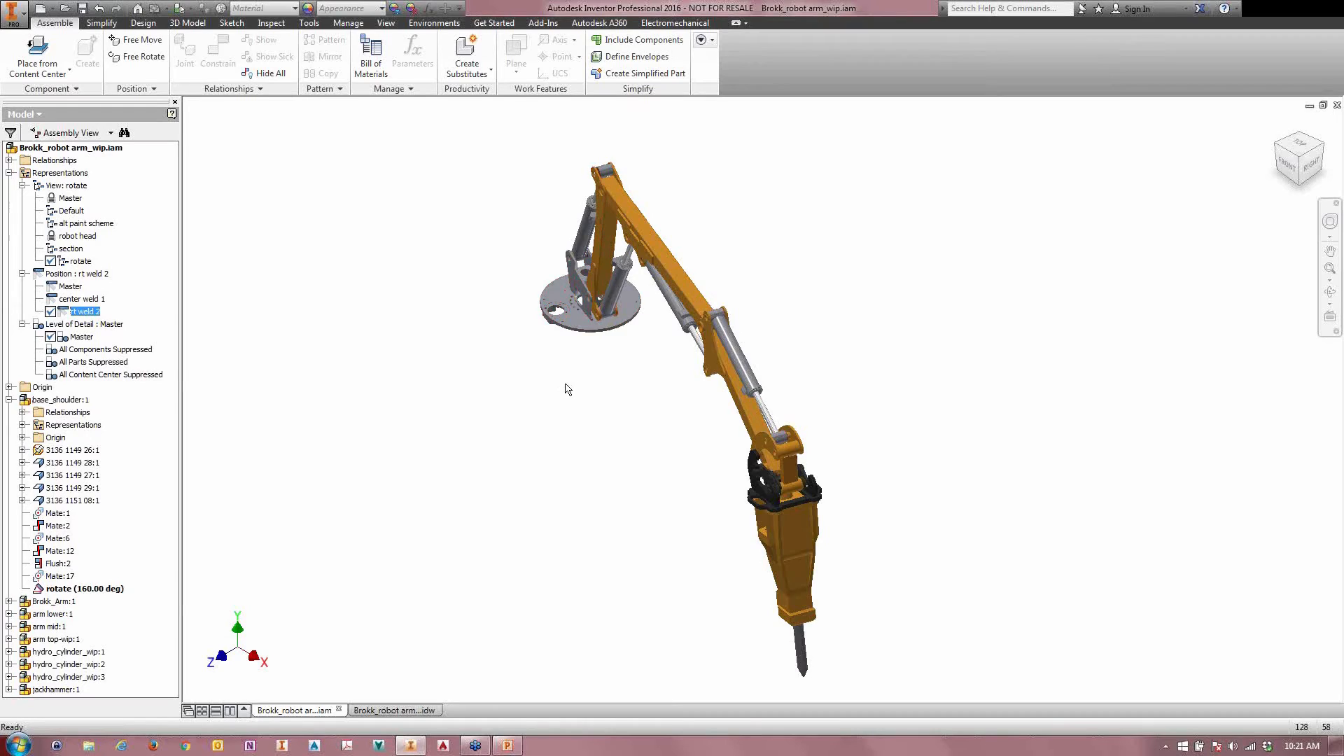
middle_drag(559, 421, 513, 416)
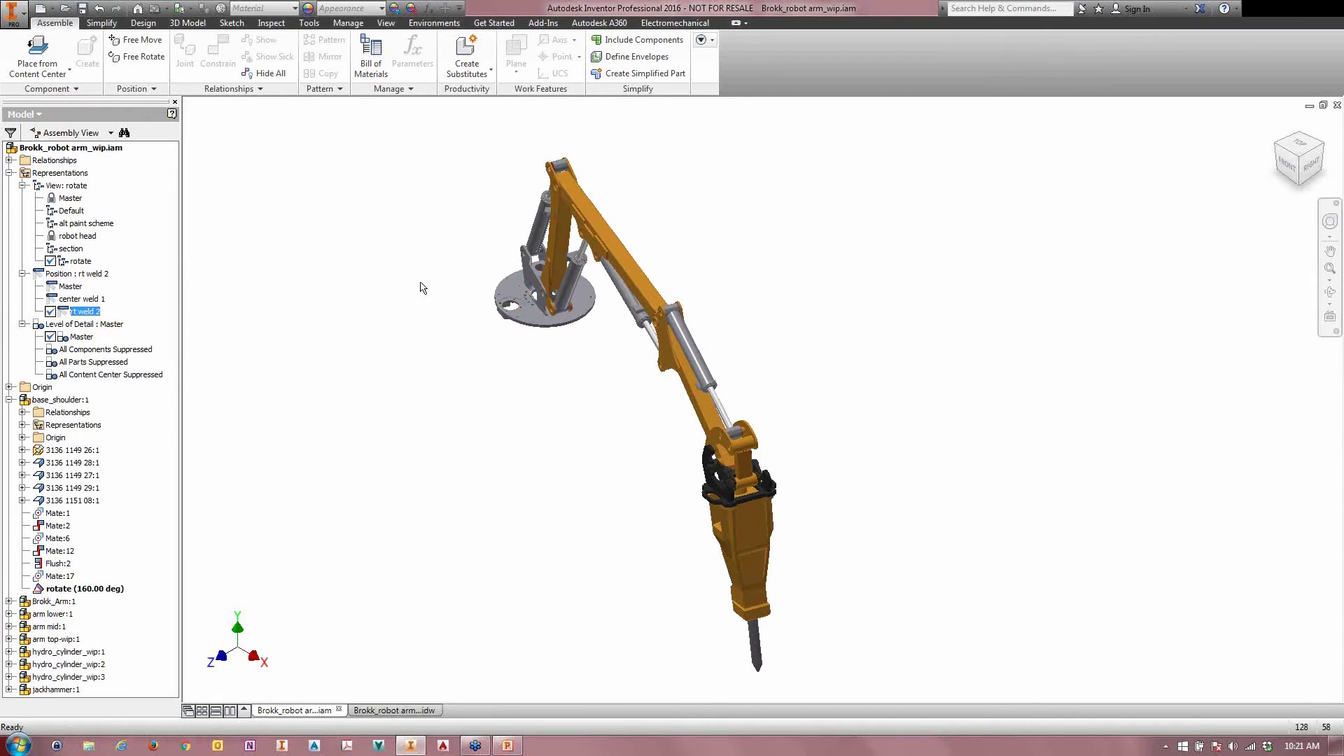
Step: Open hydro_cylinder_wip:1, the hydraulic cylinder behind the lower arm, in its own window
click(539, 230)
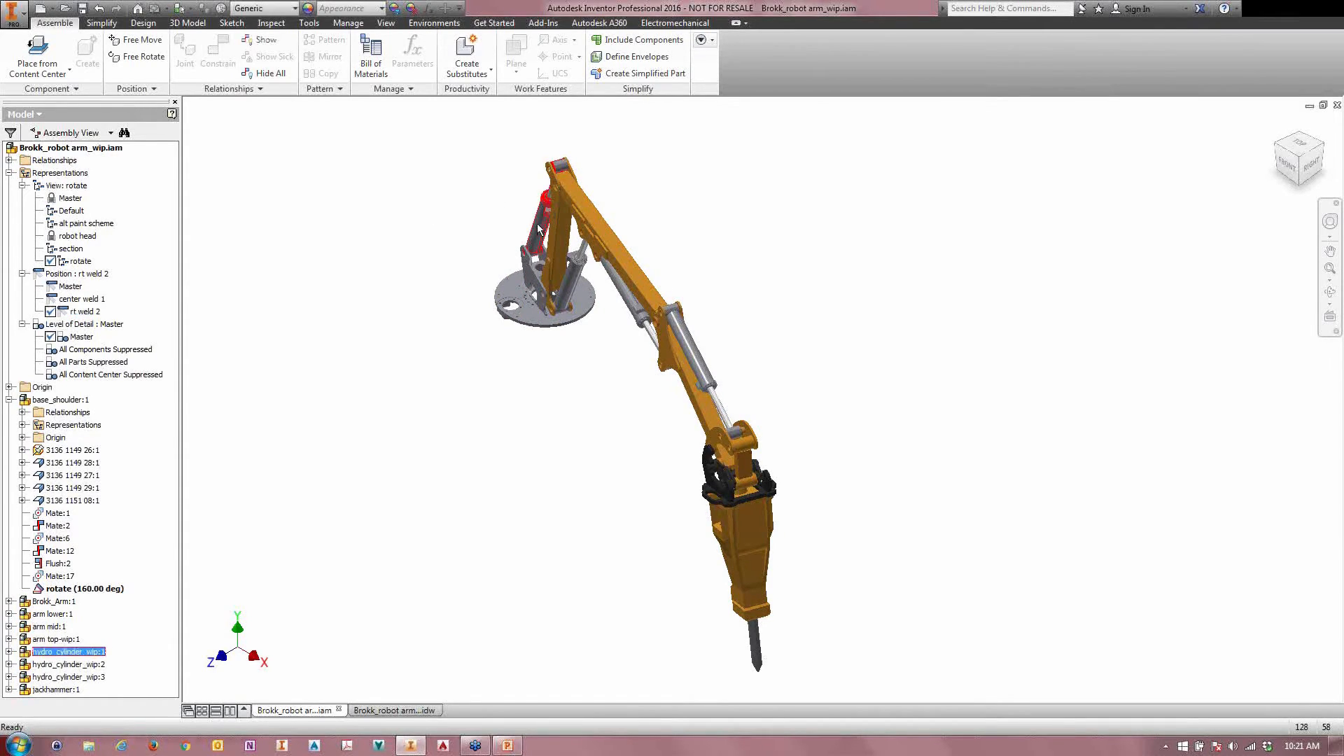
right_click(539, 230)
click(385, 258)
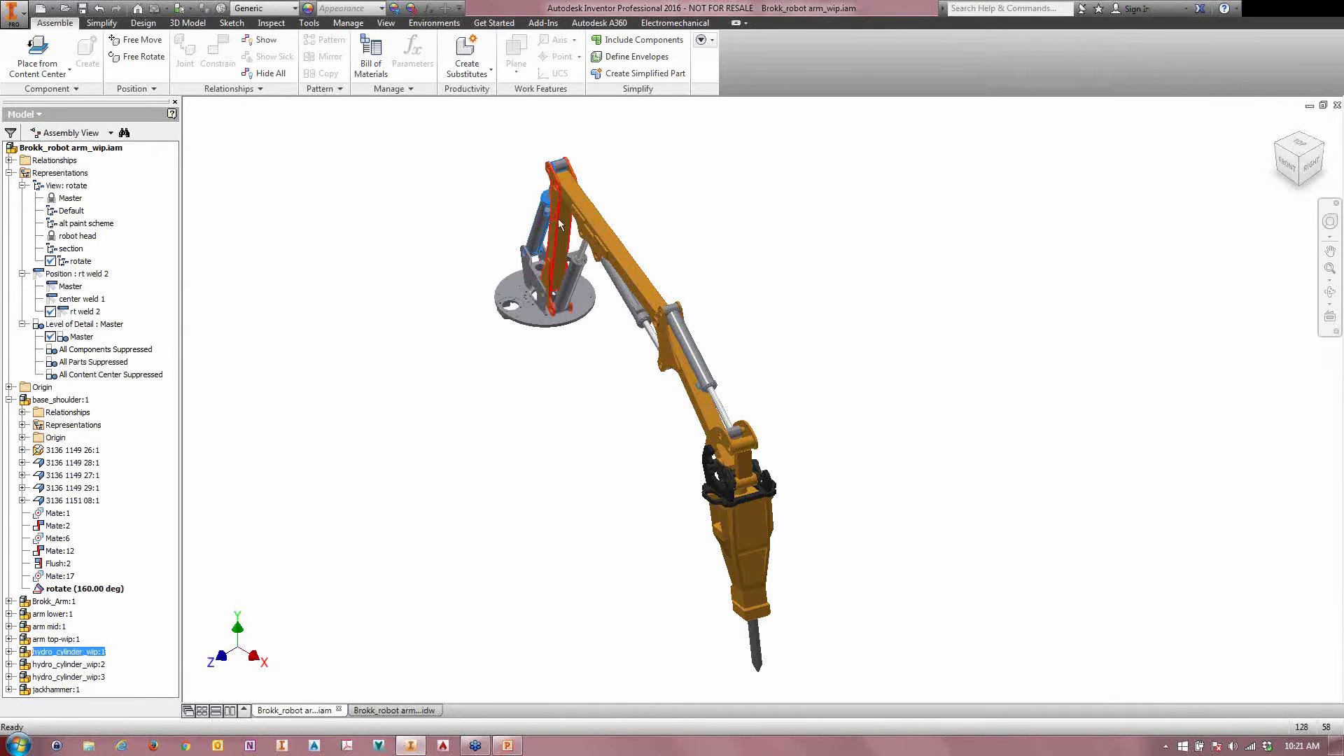
shift+middle_drag(614, 377, 666, 364)
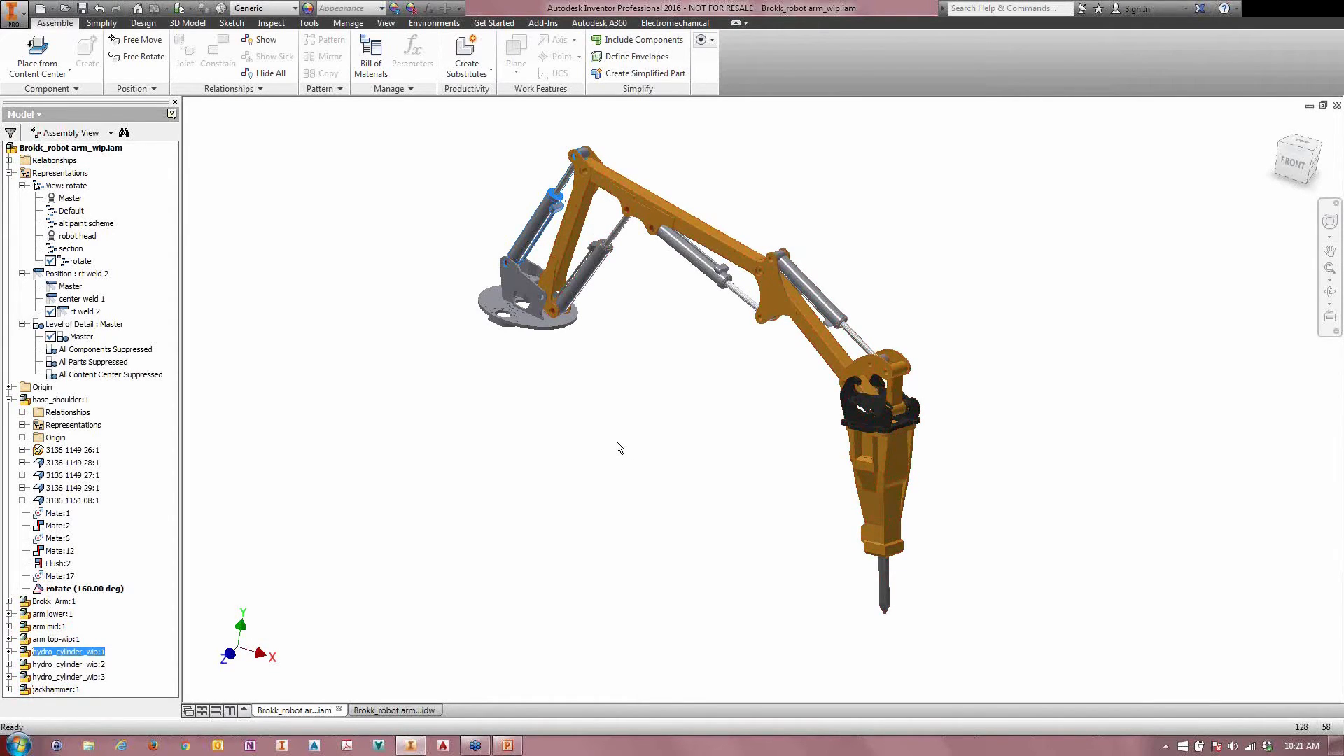
right_click(545, 210)
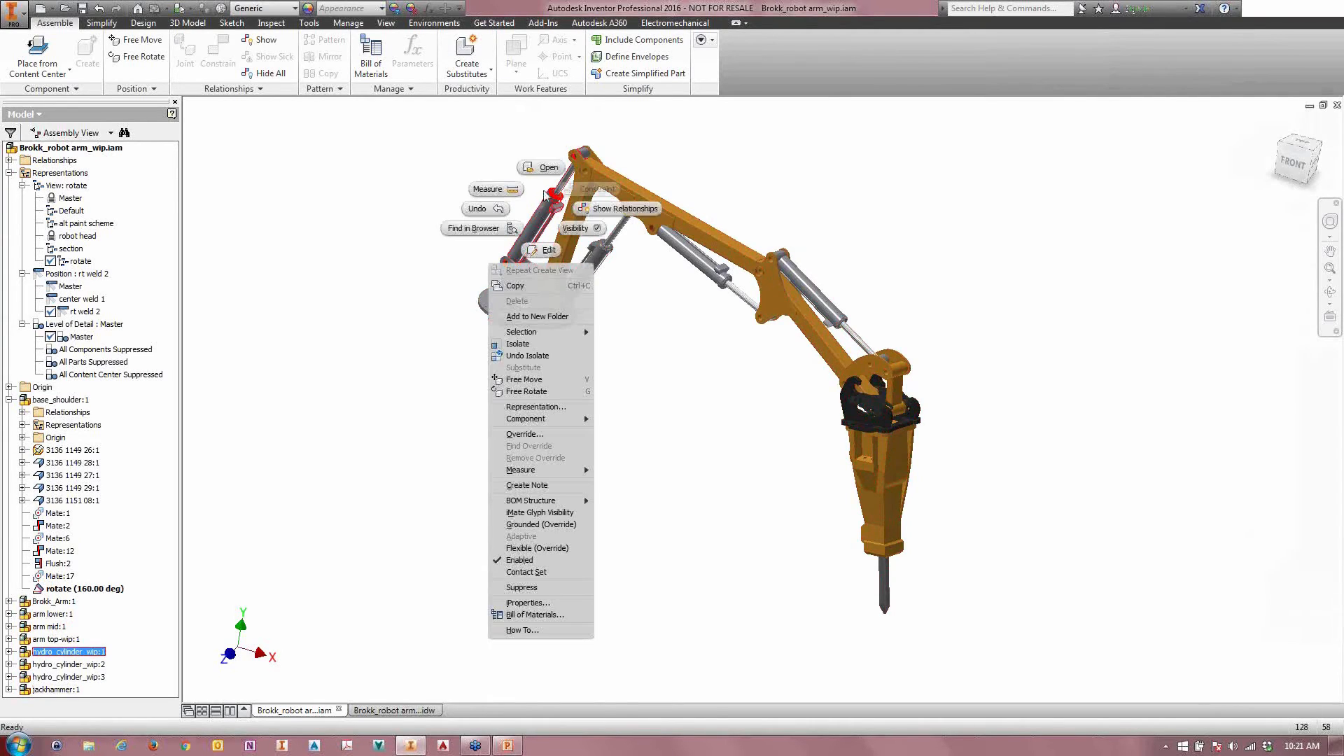
click(549, 168)
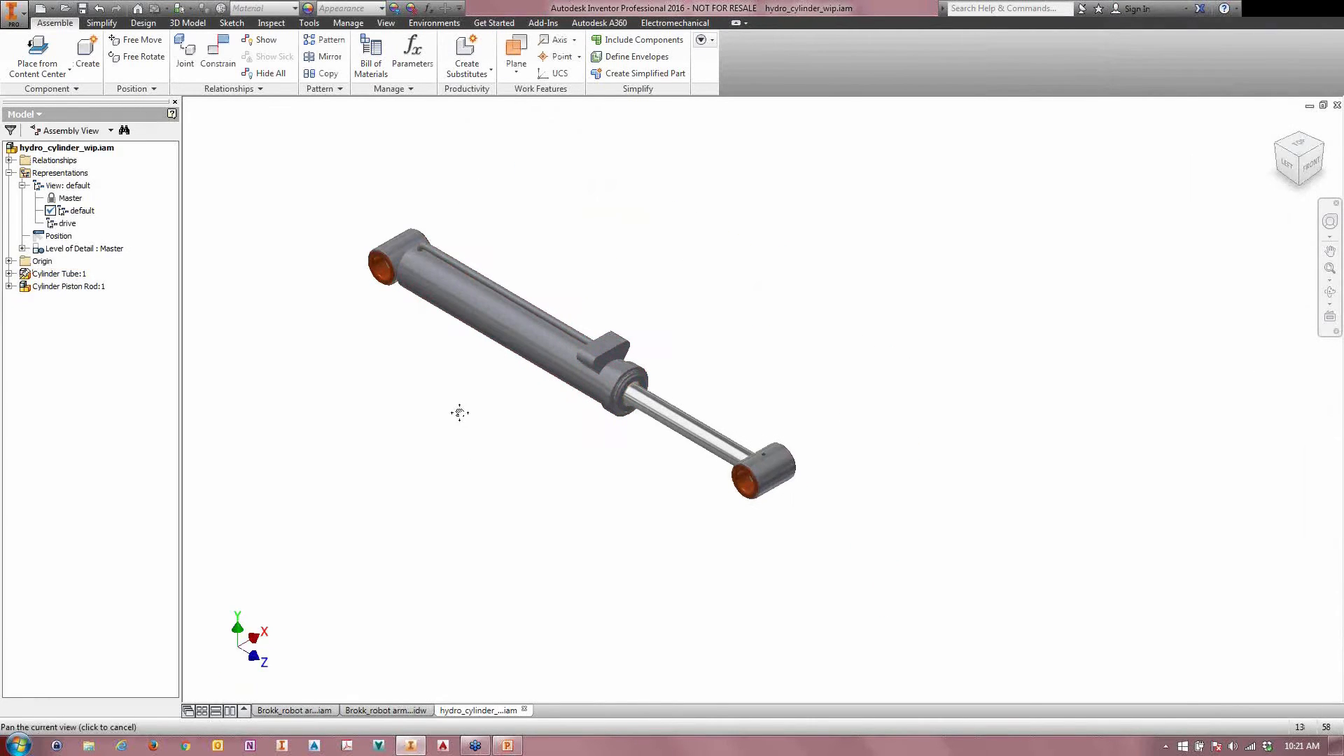
Step: Slide the piston rod into the cylinder tube and create a positional representation named closed
drag(757, 462, 647, 497)
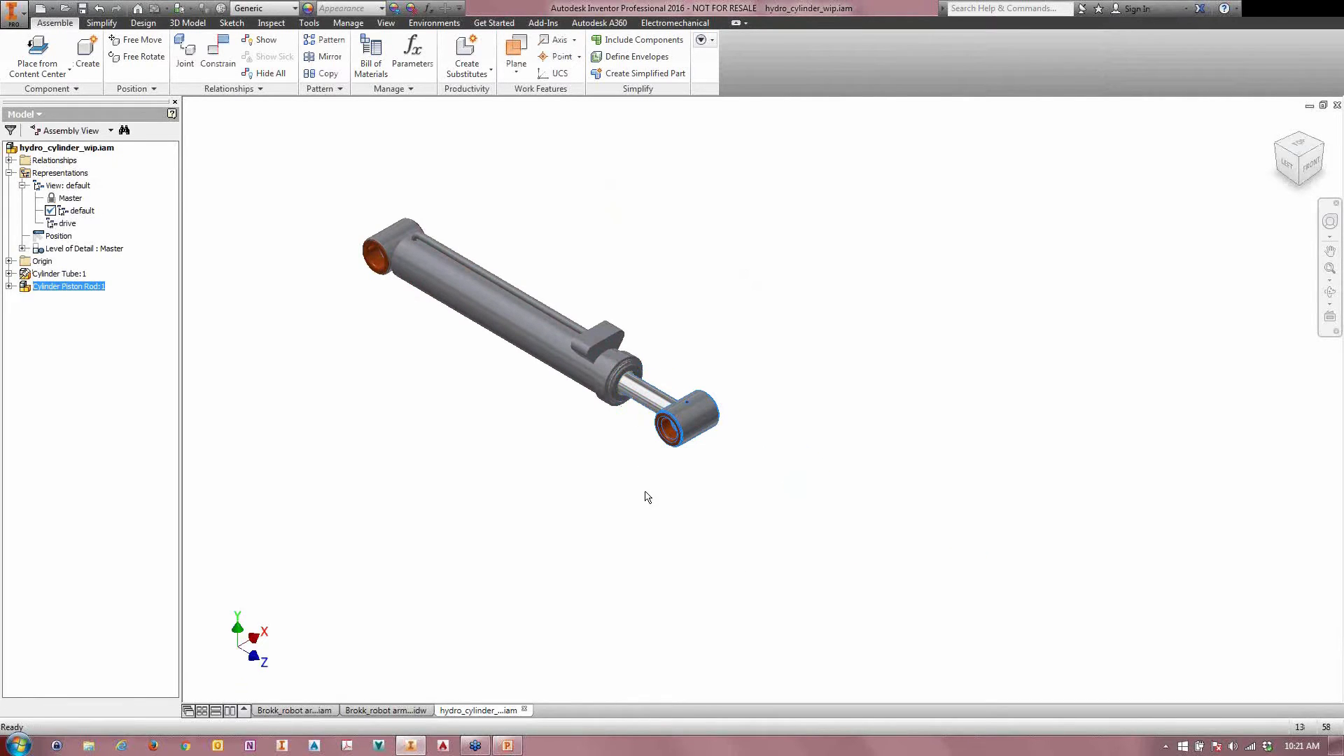
right_click(41, 237)
click(61, 252)
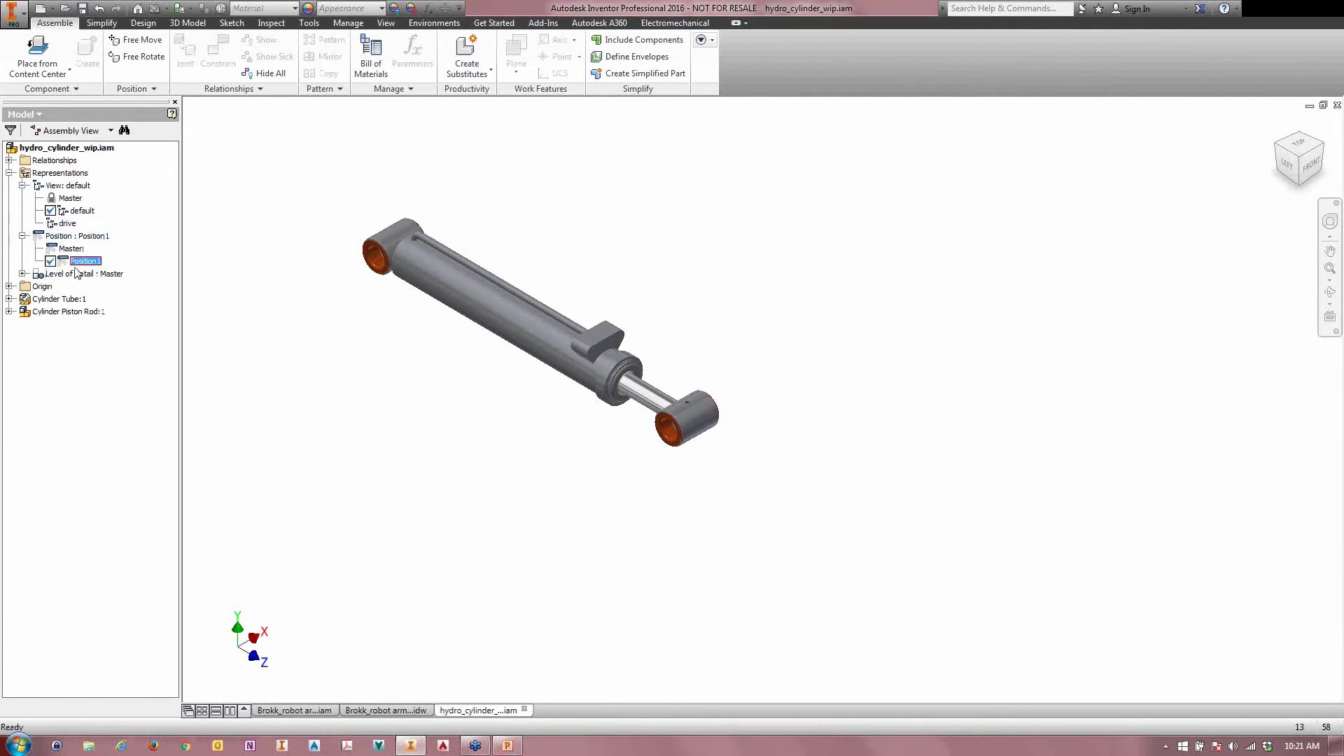
text(closed)
key(Return)
Step: Activate the Master positional representation, inspect the Drive Stroke relationship of Cylinder Tube:1, and slide the piston rod further in
double_click(70, 248)
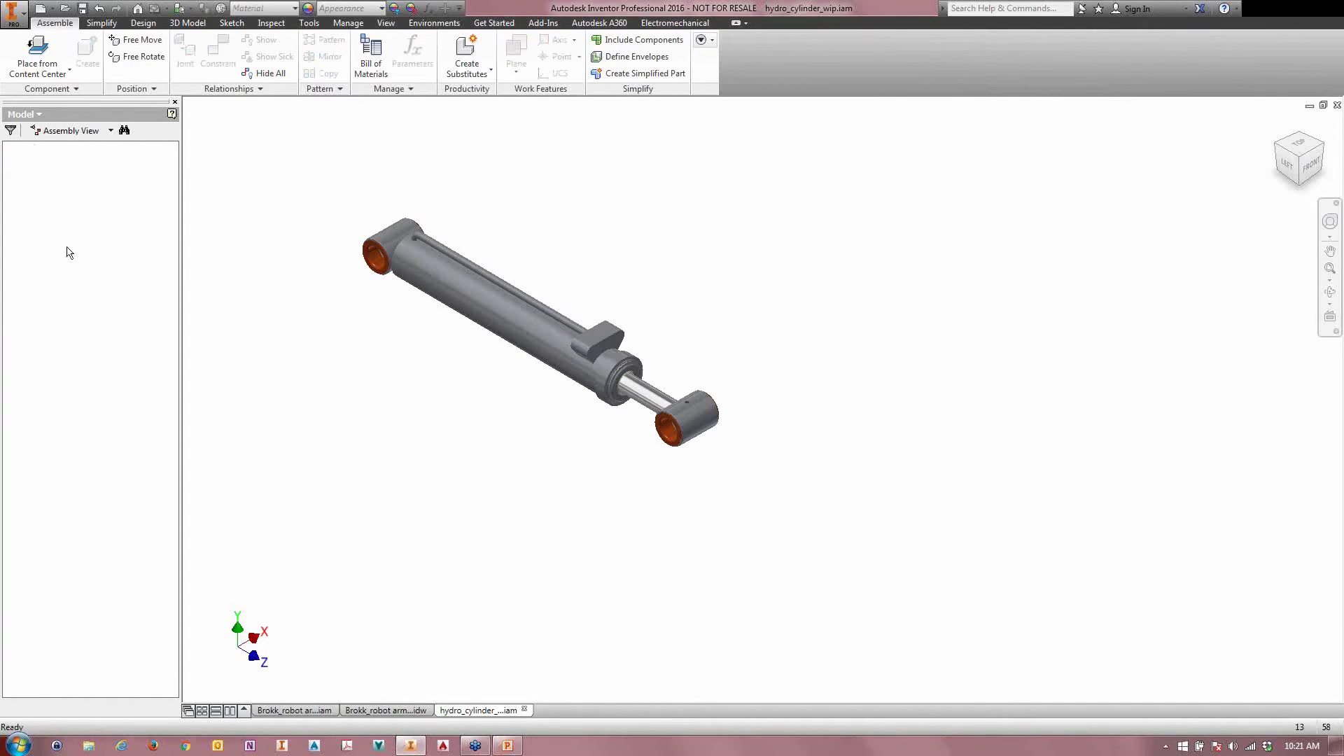
mouse_move(669, 437)
mouse_down()
mouse_move(811, 487)
mouse_move(696, 435)
mouse_move(763, 496)
mouse_move(658, 459)
mouse_up()
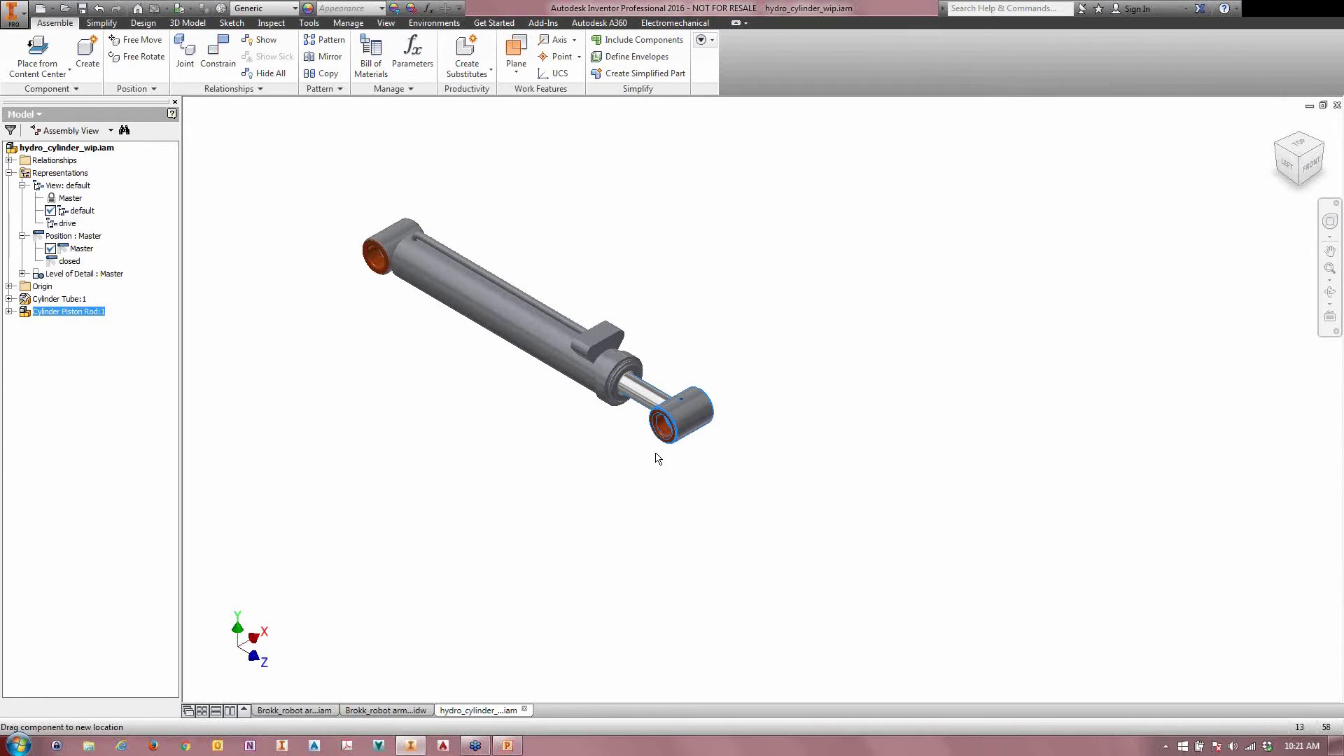
click(9, 299)
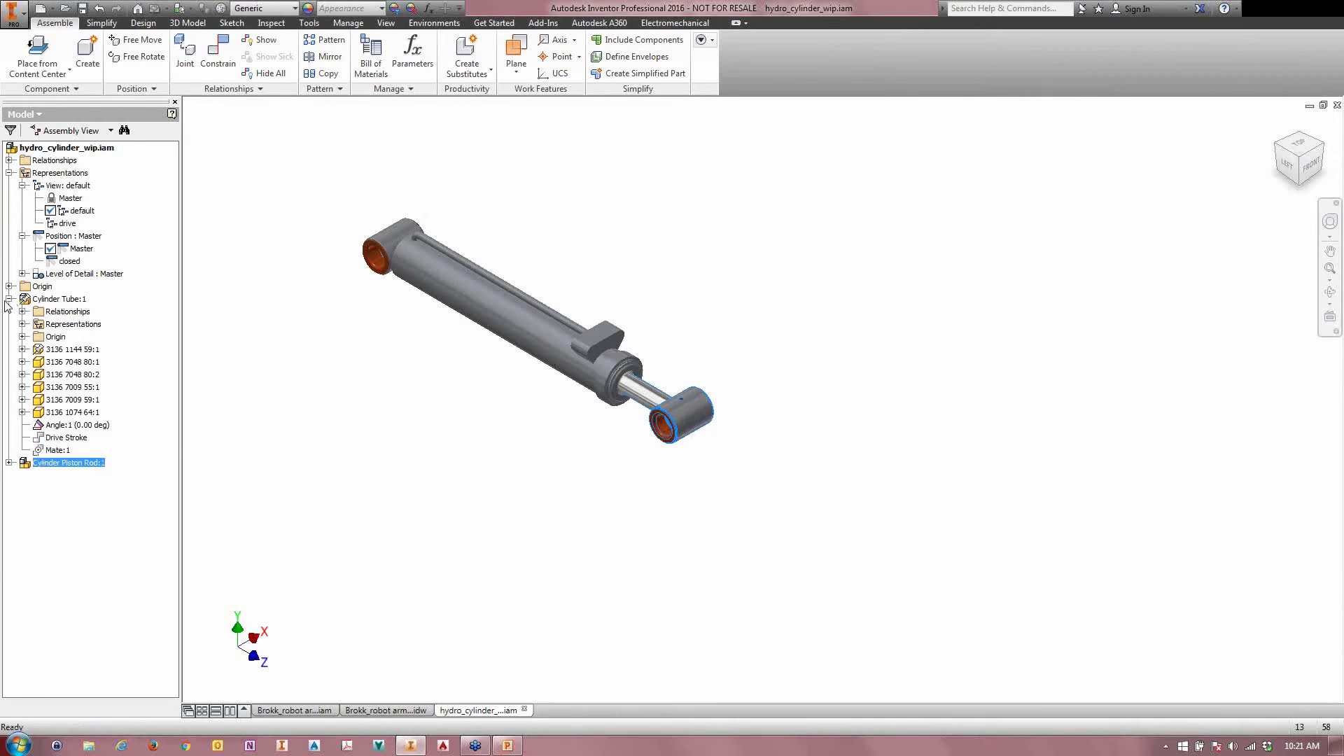
click(65, 438)
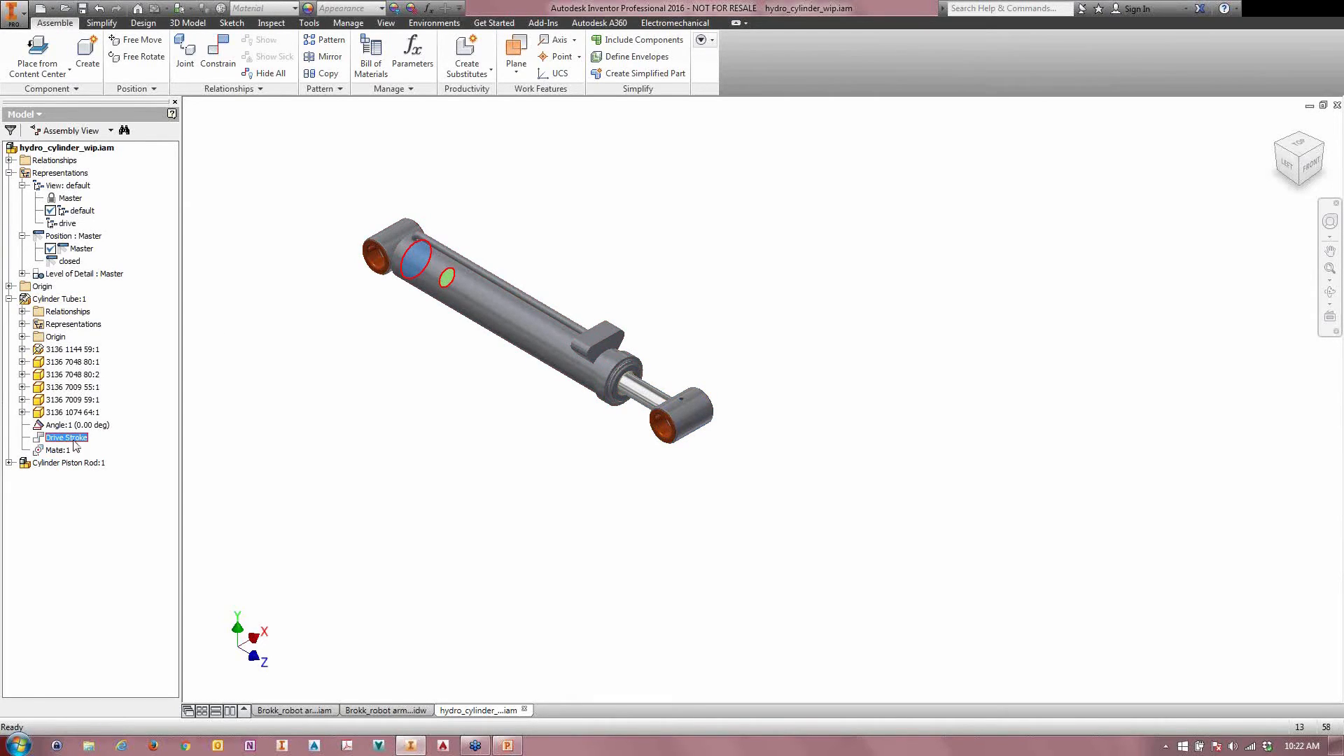
mouse_move(672, 435)
mouse_down()
mouse_move(735, 469)
mouse_move(657, 426)
mouse_up()
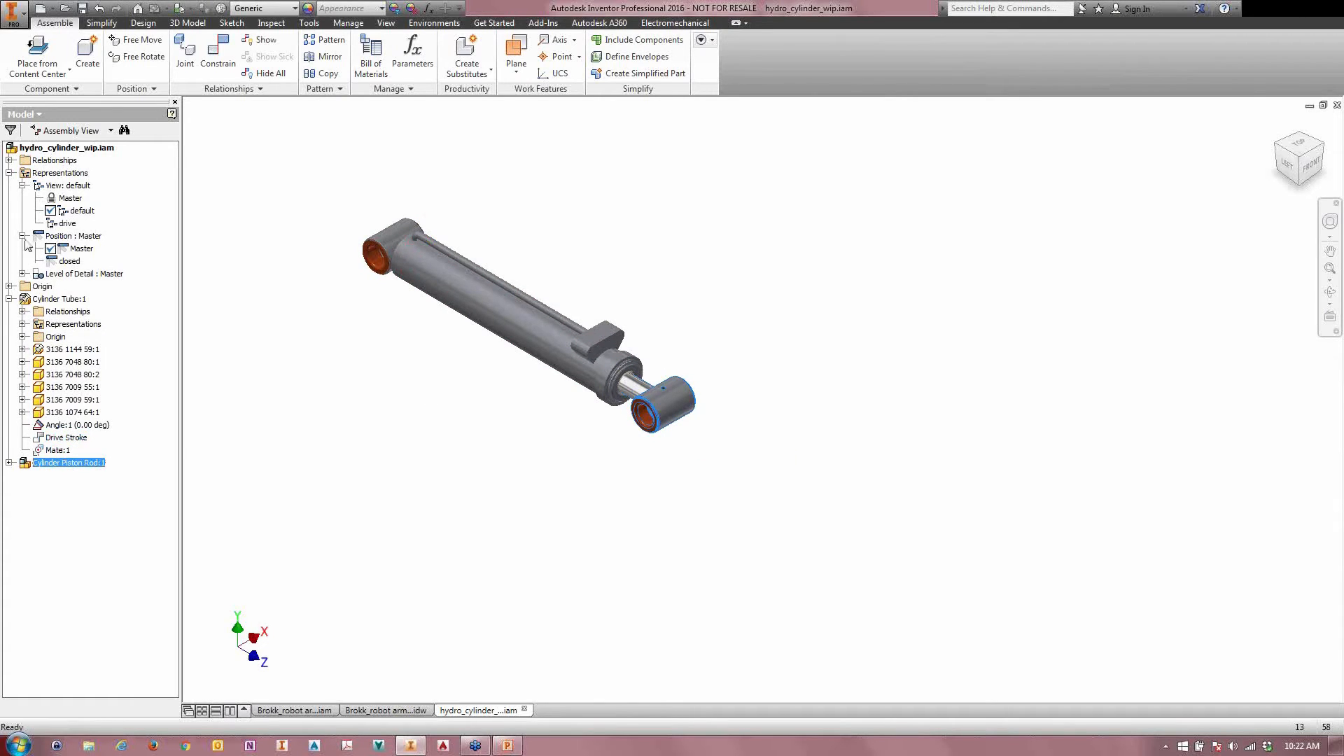
Step: Activate the closed positional representation and override Drive Stroke with suppression set to Enable and a value of 0 mm
double_click(69, 262)
right_click(67, 437)
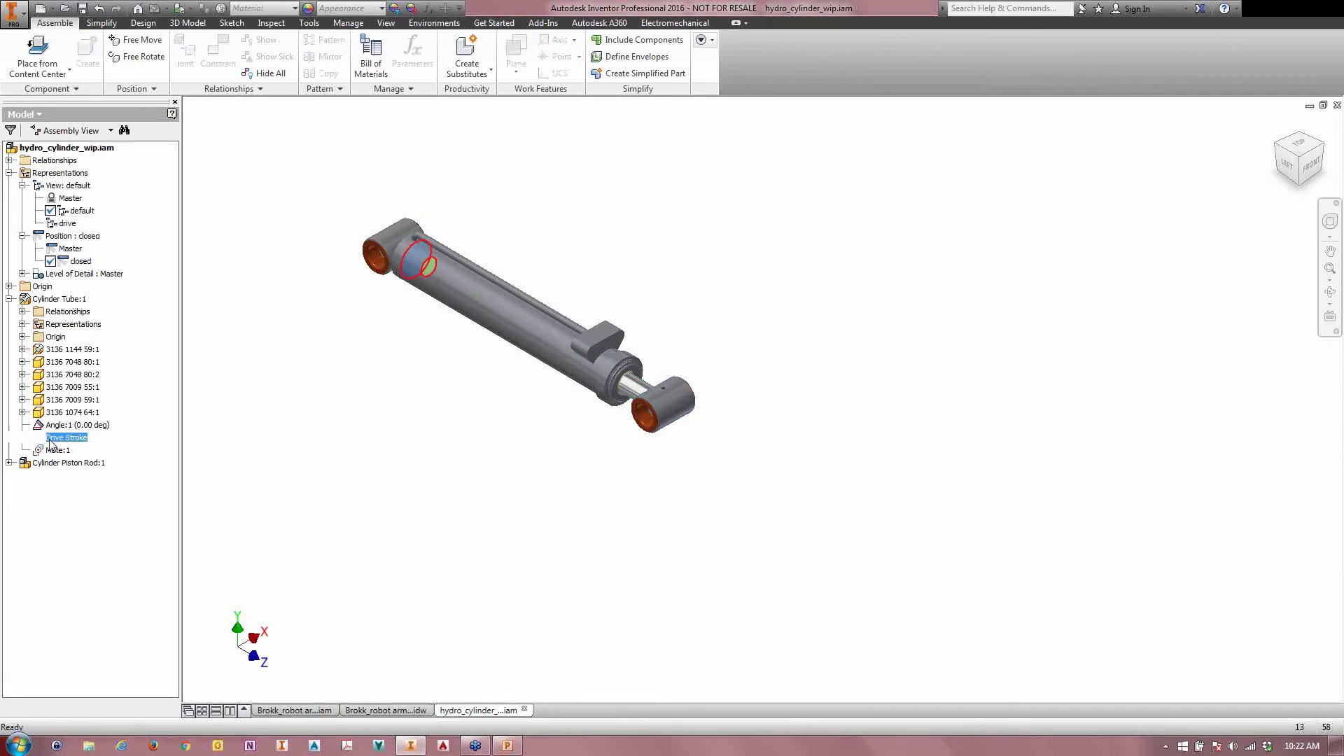
click(75, 497)
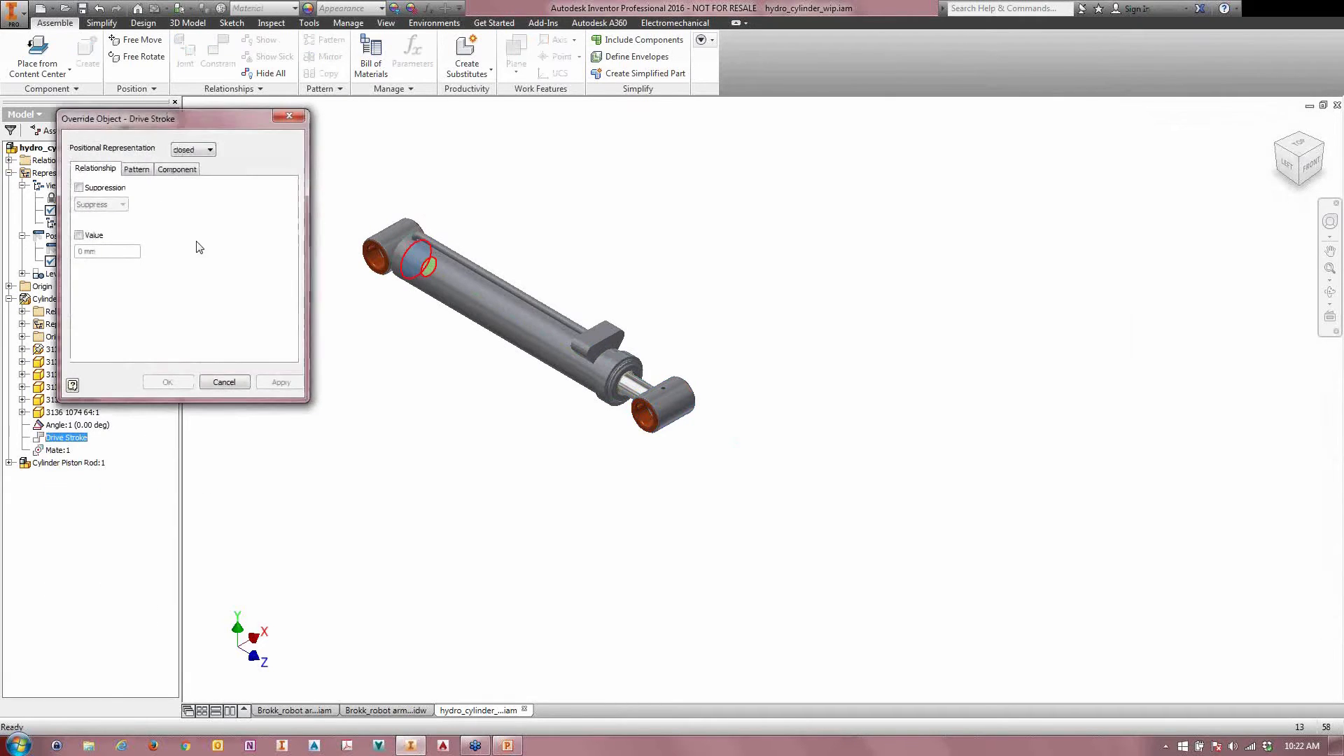
click(79, 188)
click(94, 204)
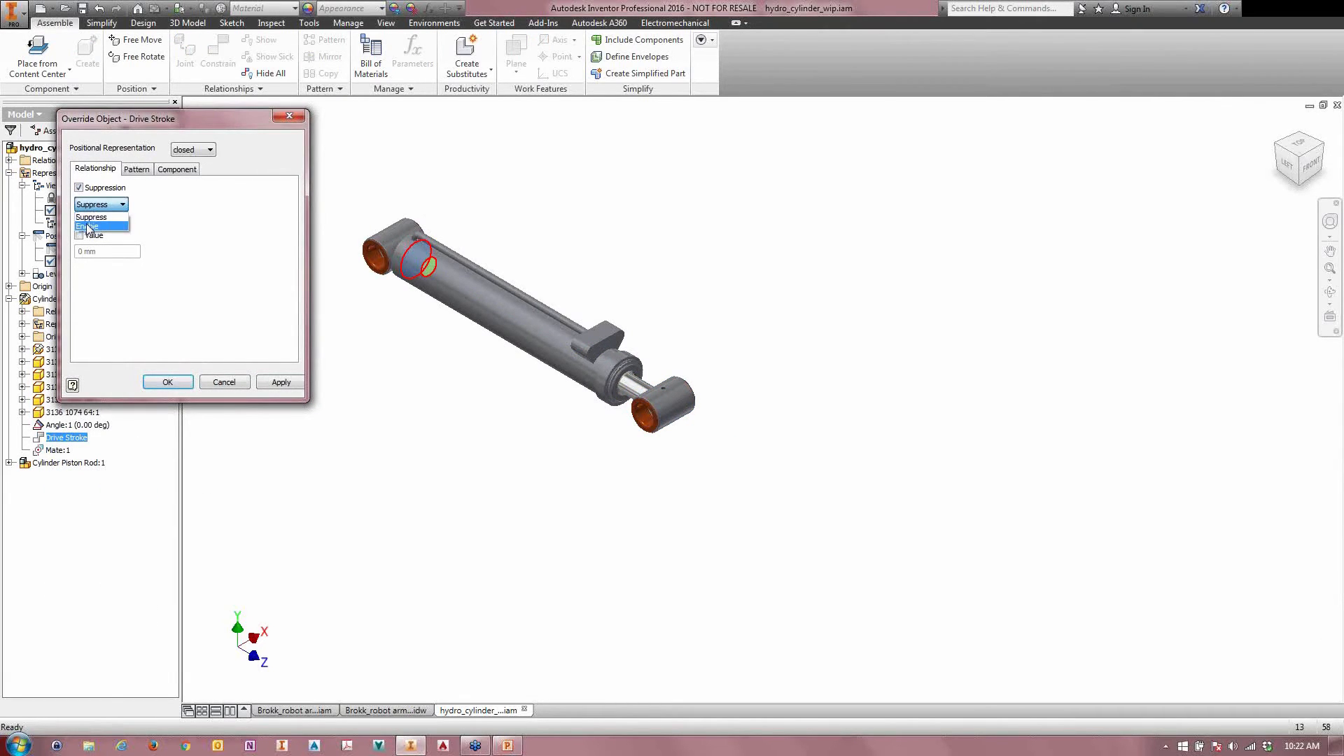
click(87, 226)
click(78, 236)
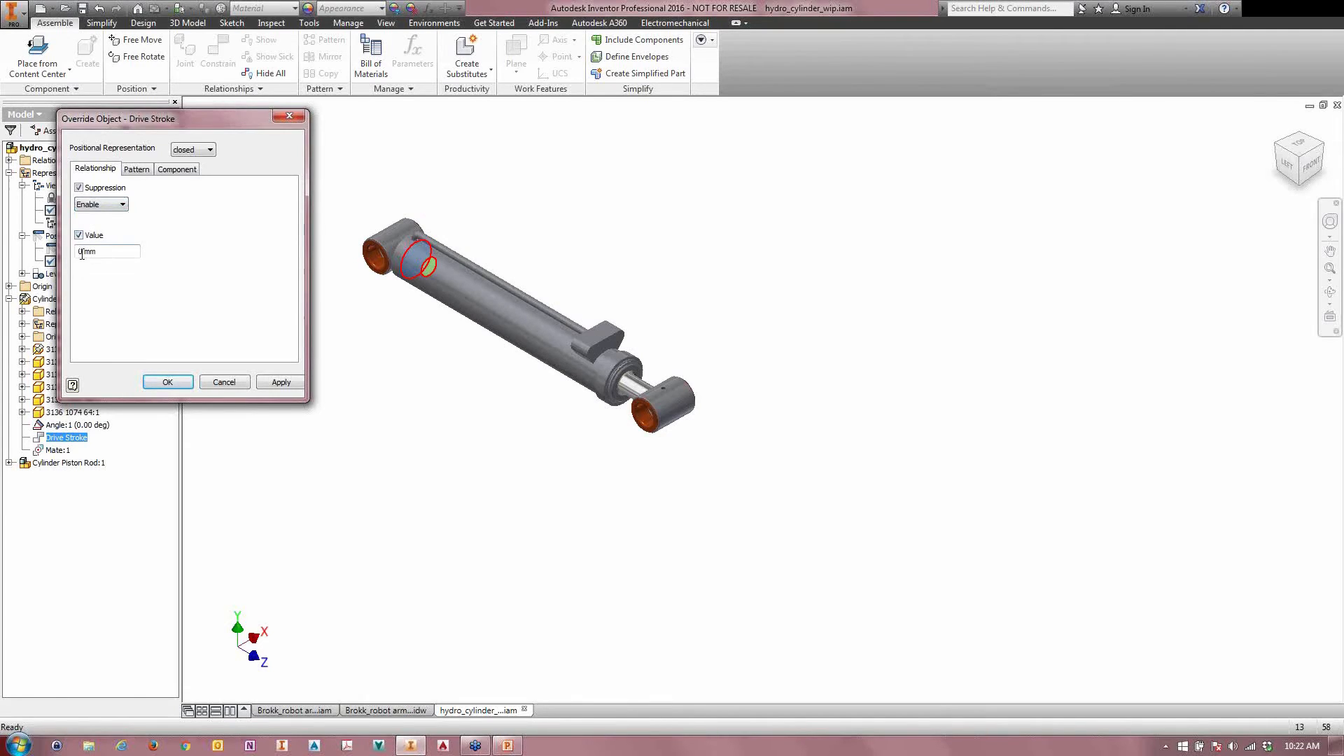
click(167, 382)
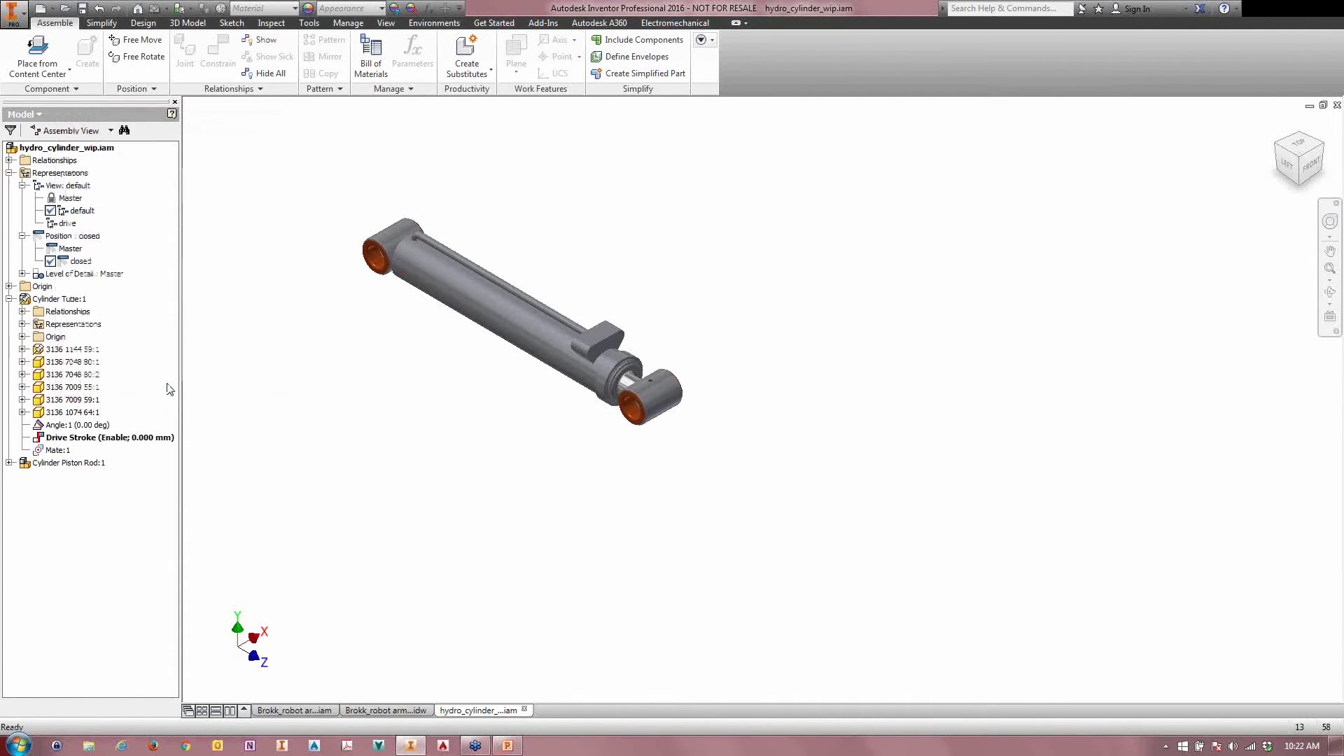
Step: Create a new positional representation for the cylinder and name it mid stroke
right_click(79, 263)
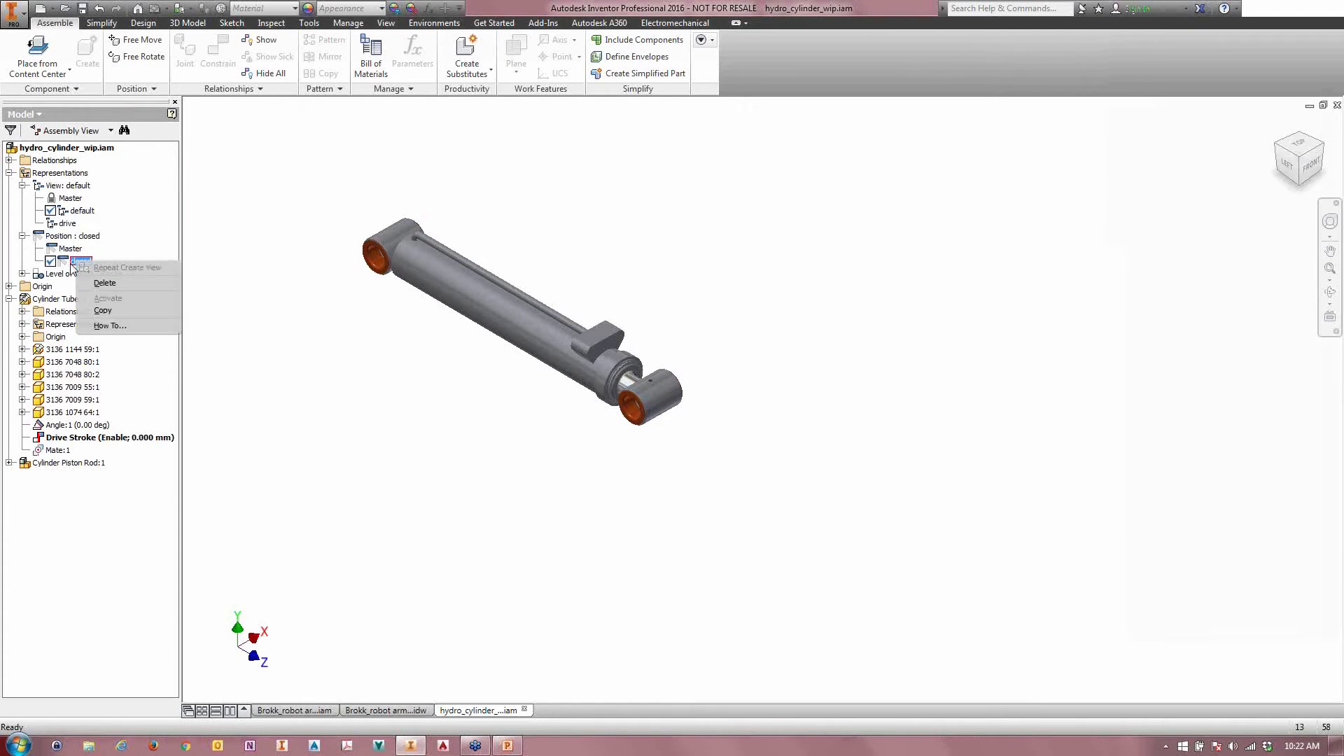
click(309, 317)
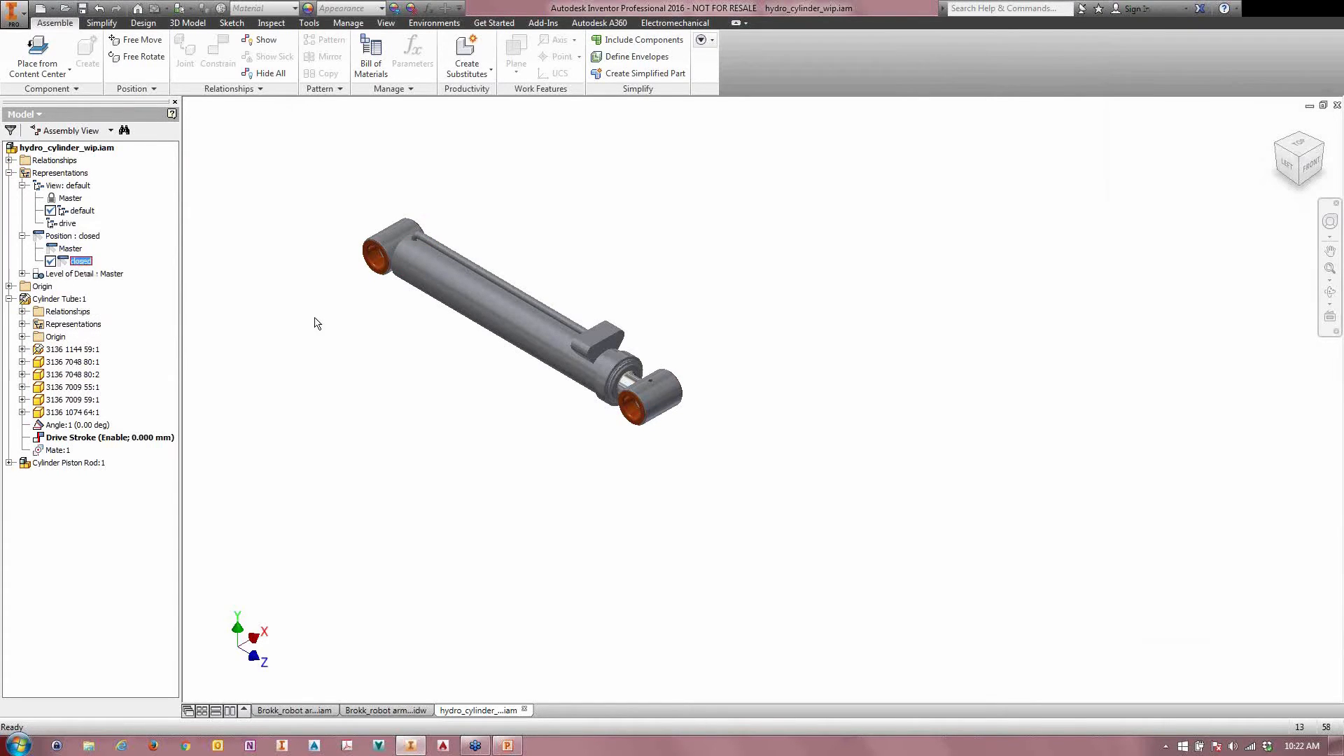
right_click(84, 236)
click(96, 258)
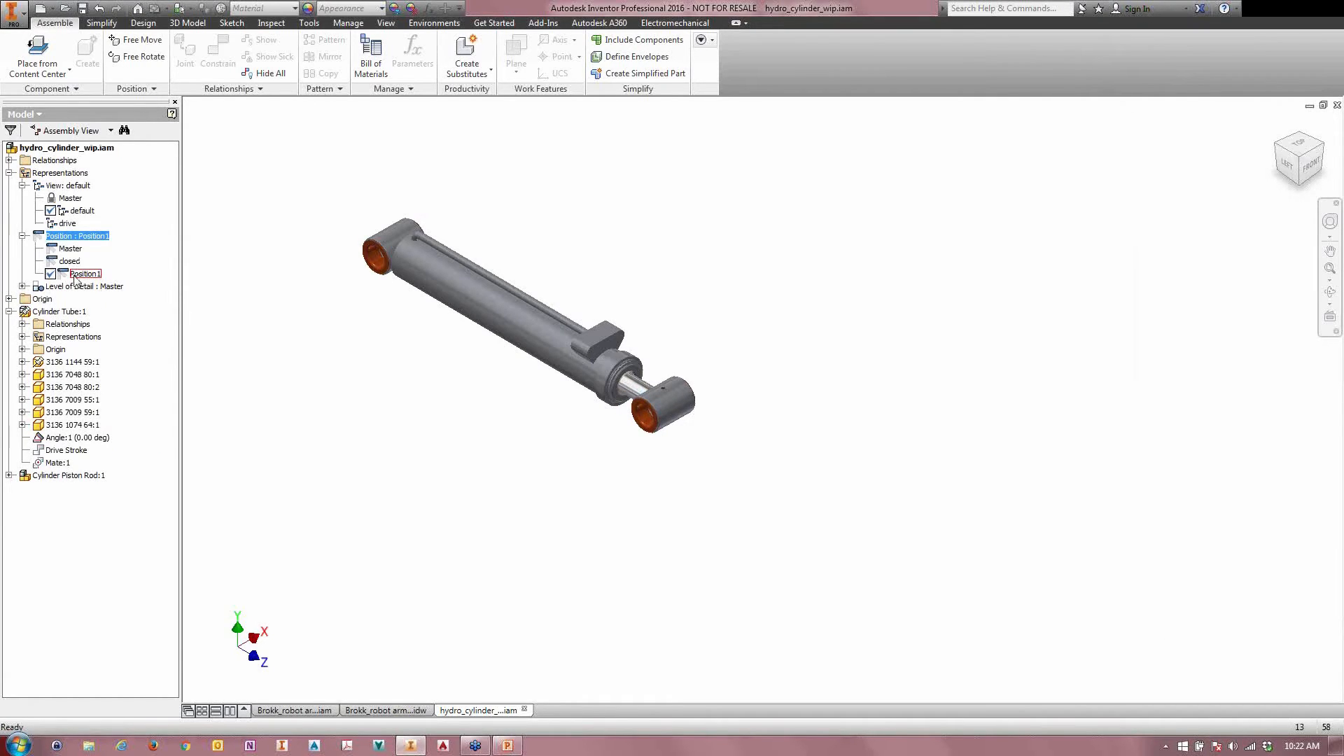
click(75, 277)
click(78, 277)
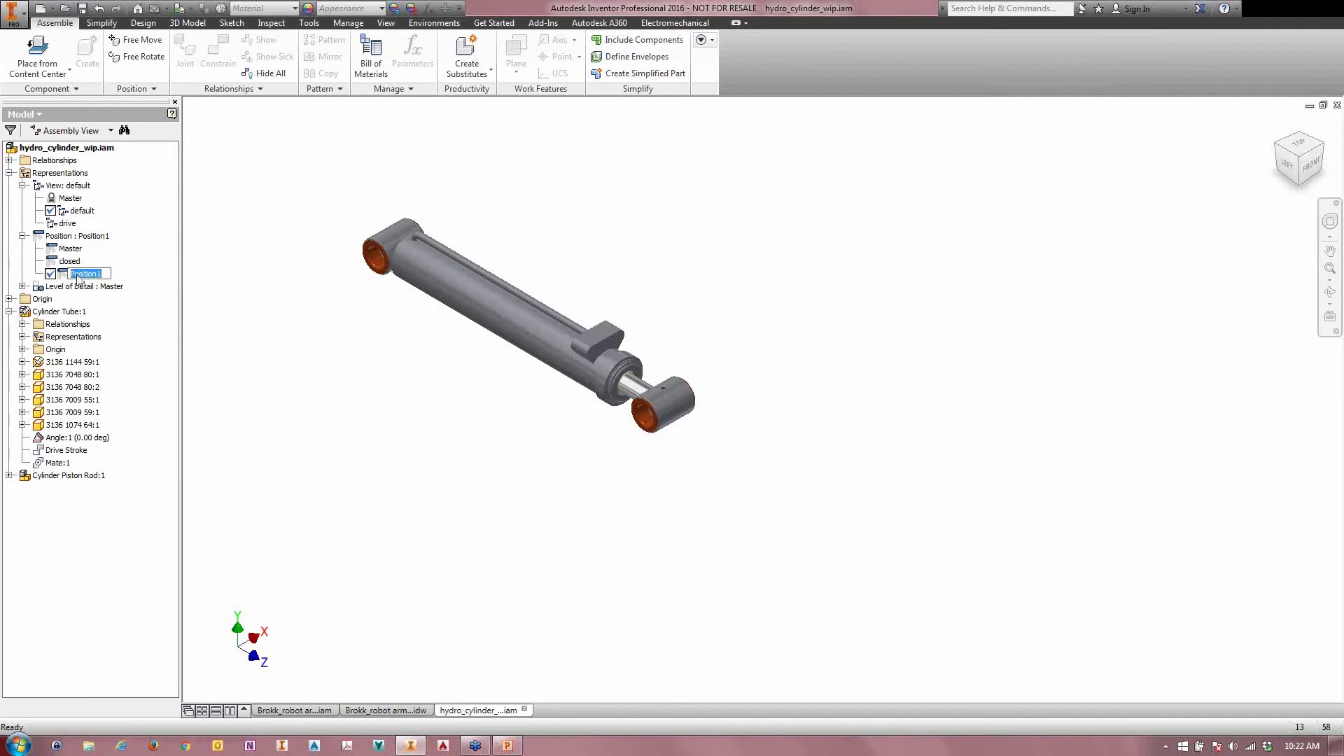
text(mid stroke)
key(Return)
Step: Override Drive Stroke in the mid stroke representation with suppression set to Enable and a value of 135 mm
right_click(64, 450)
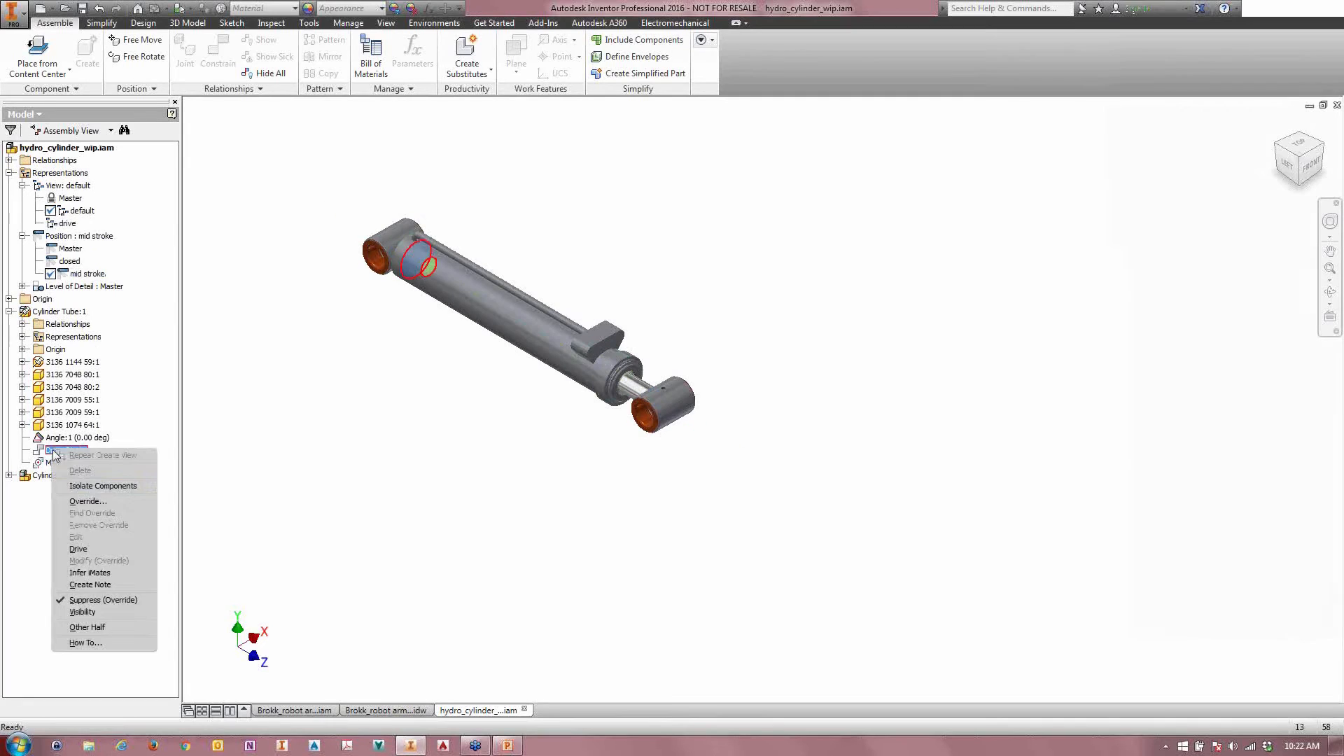
click(84, 510)
click(79, 187)
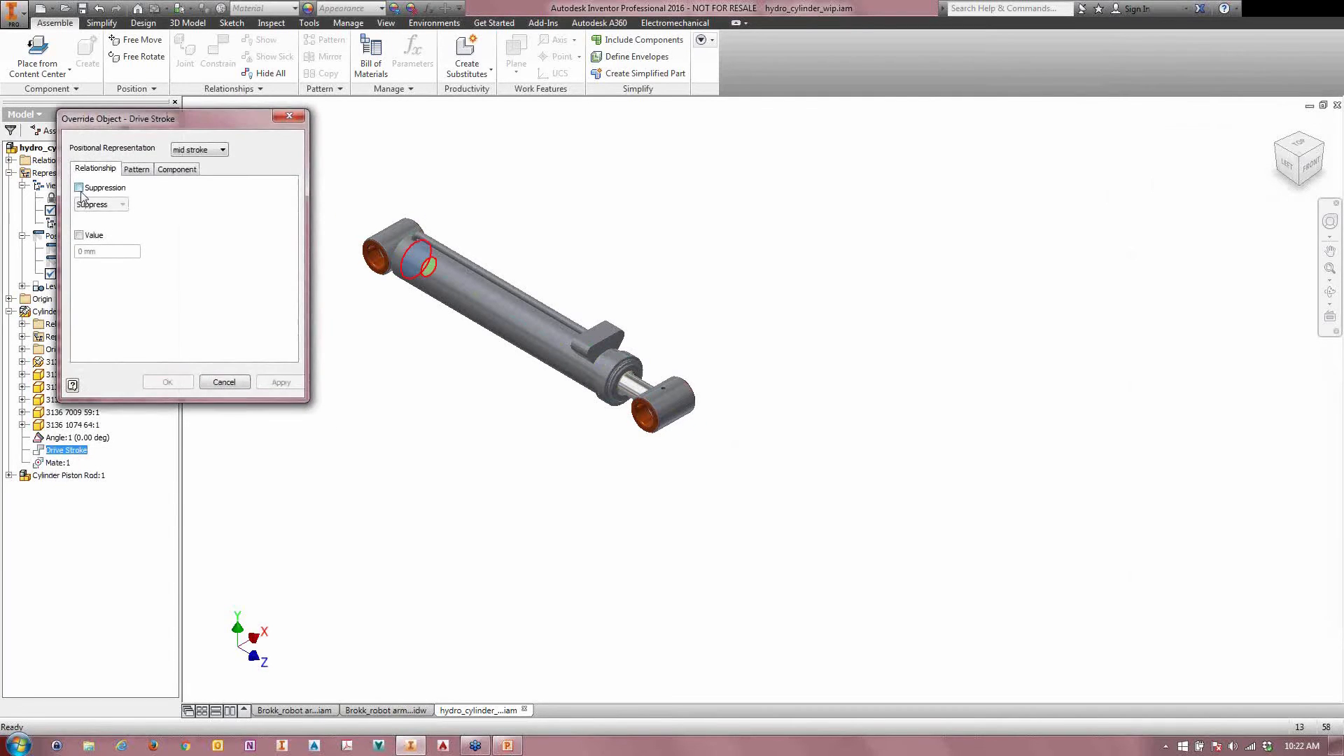
click(98, 205)
click(85, 226)
click(78, 236)
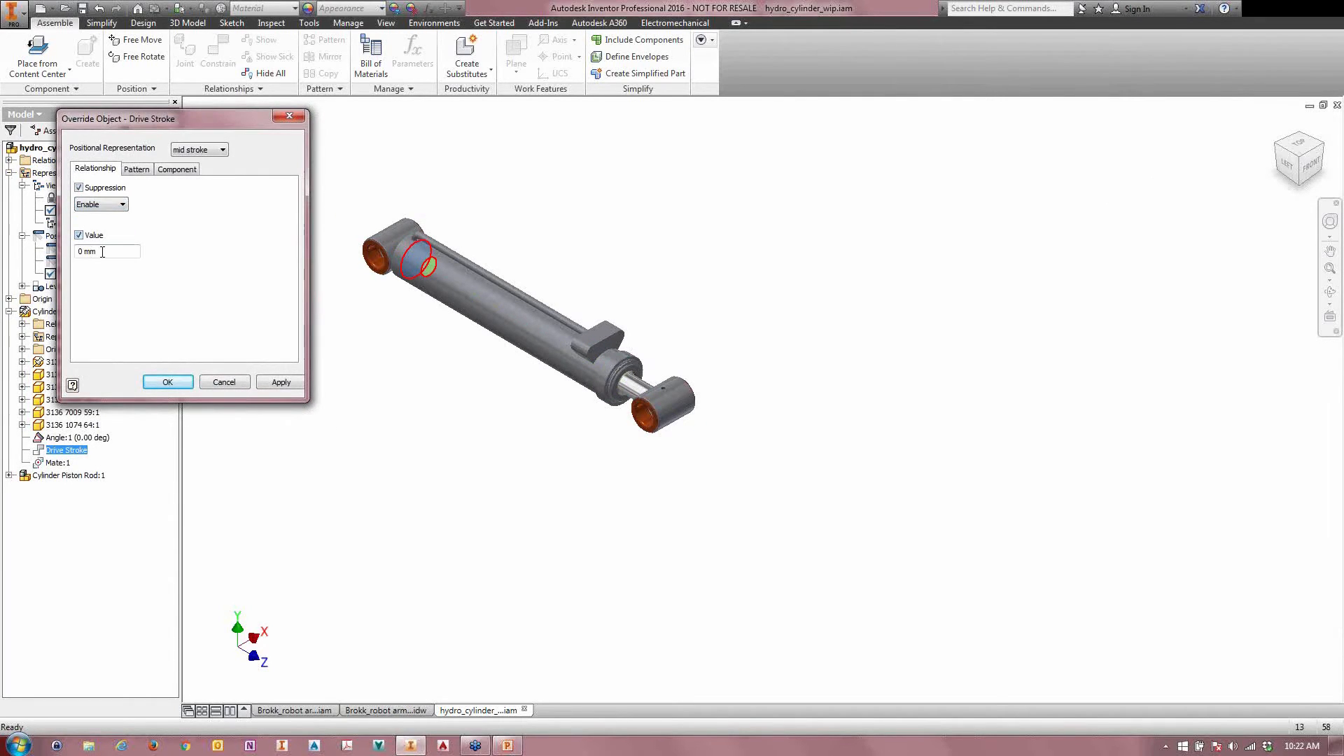
drag(105, 252, 70, 258)
text(135)
click(168, 382)
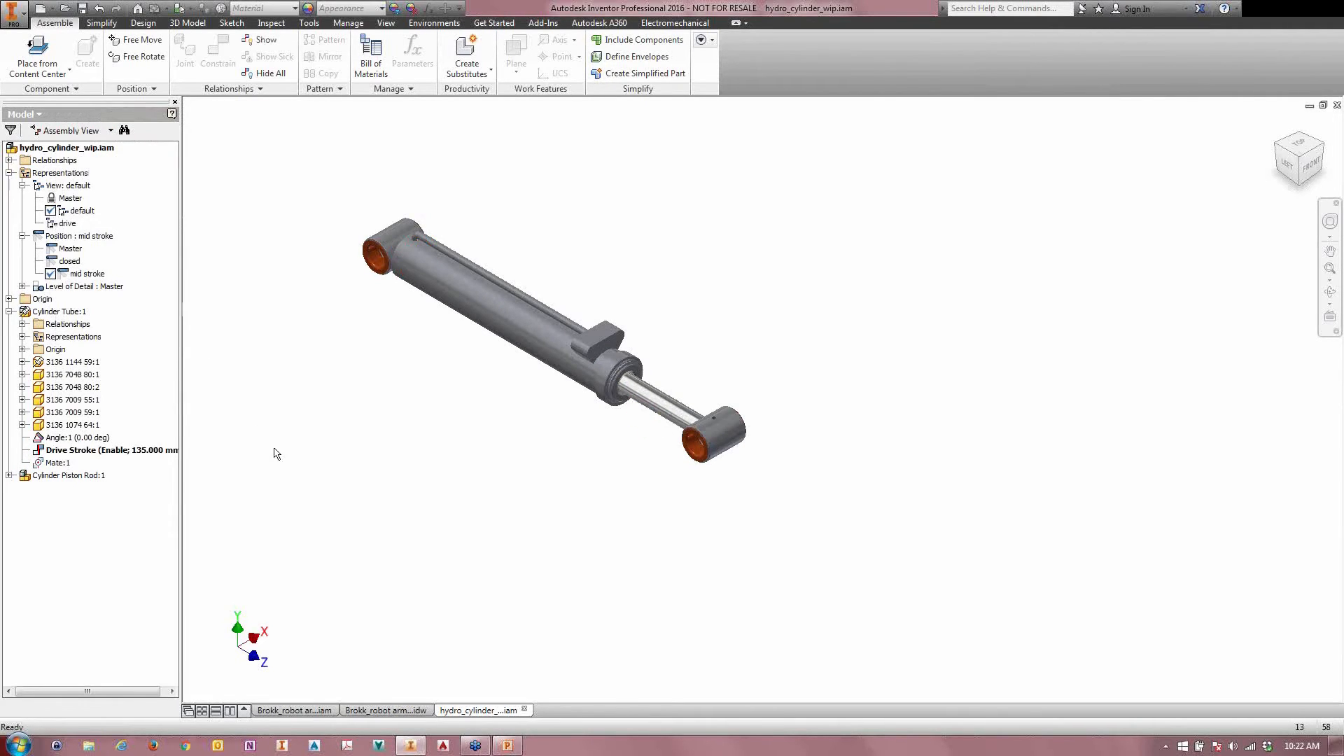
Step: Copy the mid stroke positional representation, activate the copy and rename it extended
right_click(69, 271)
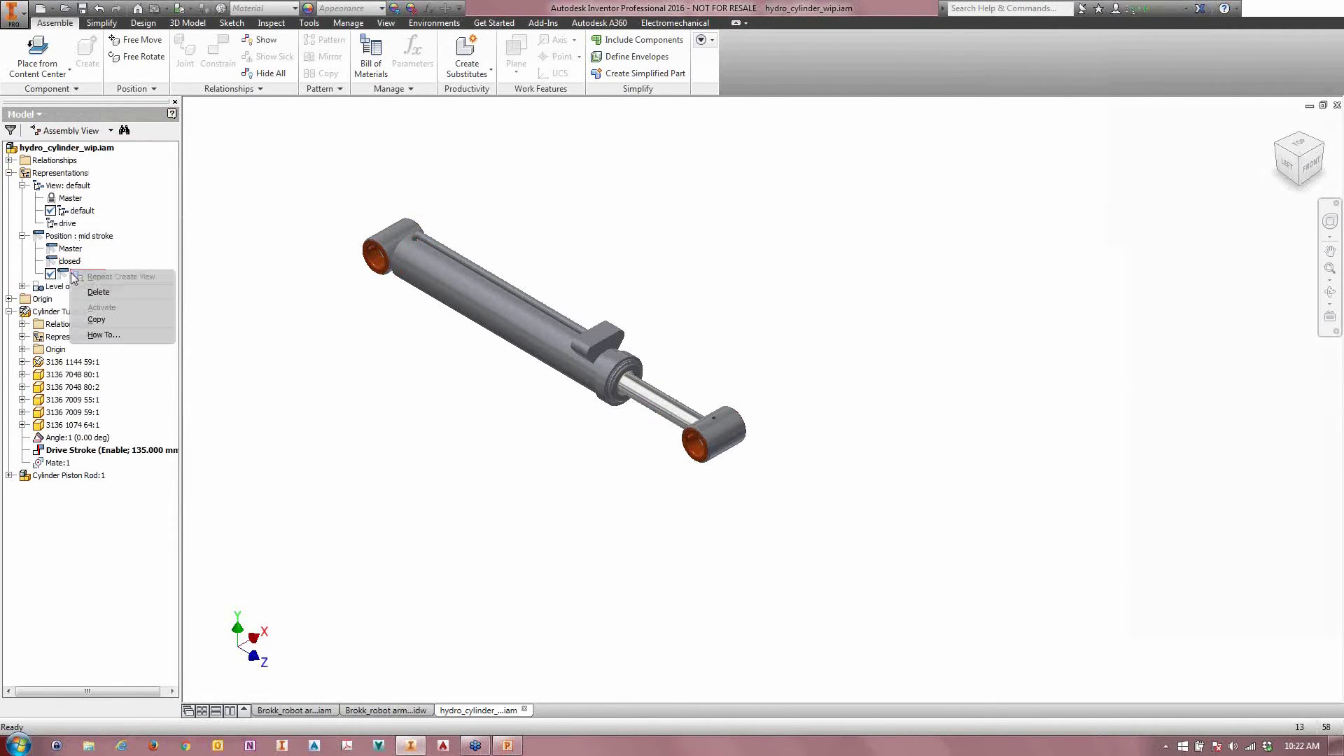
click(94, 324)
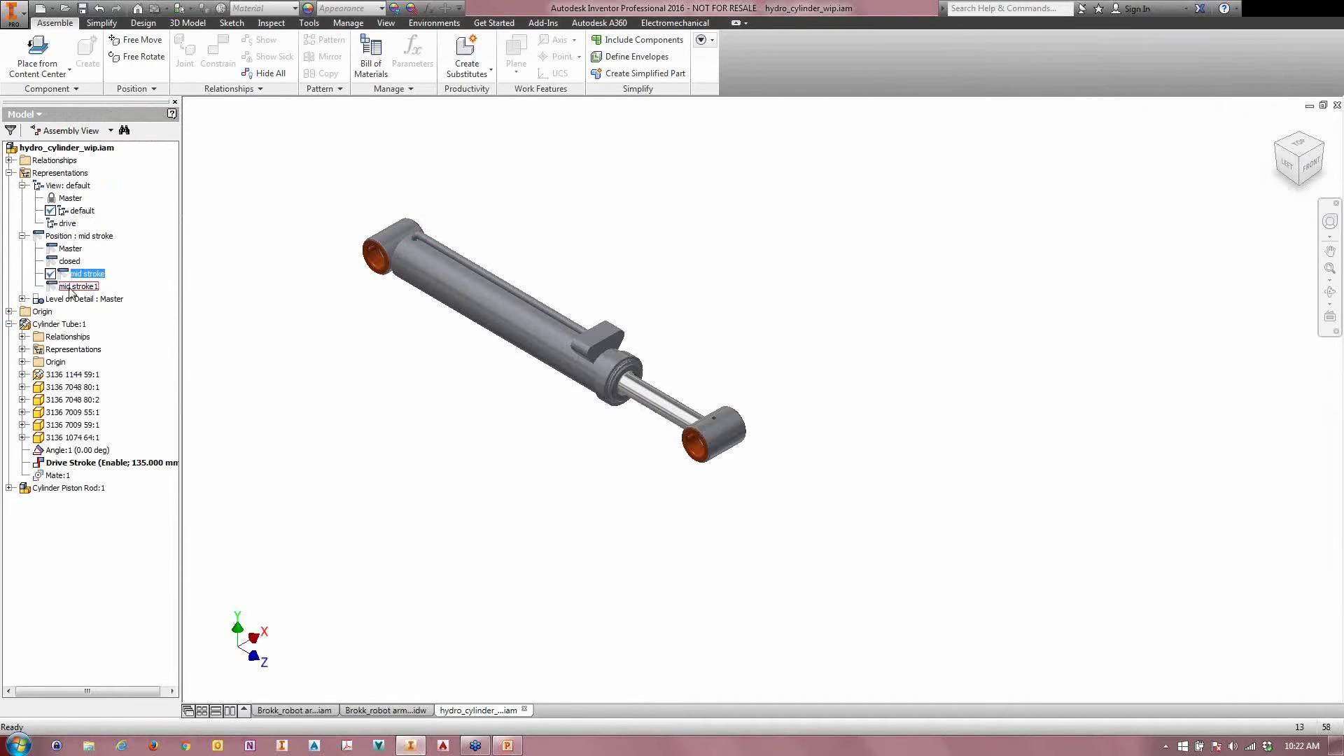
double_click(70, 287)
click(80, 289)
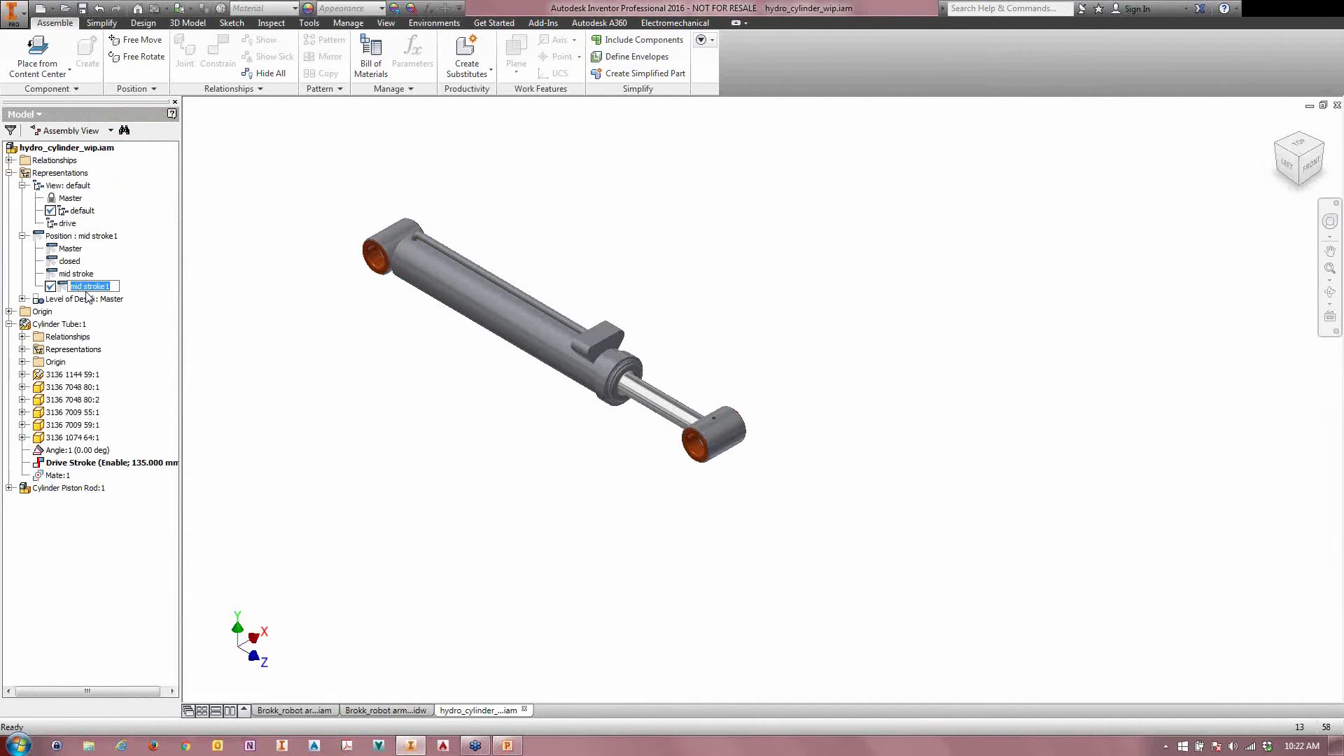
text(tended)
key(Return)
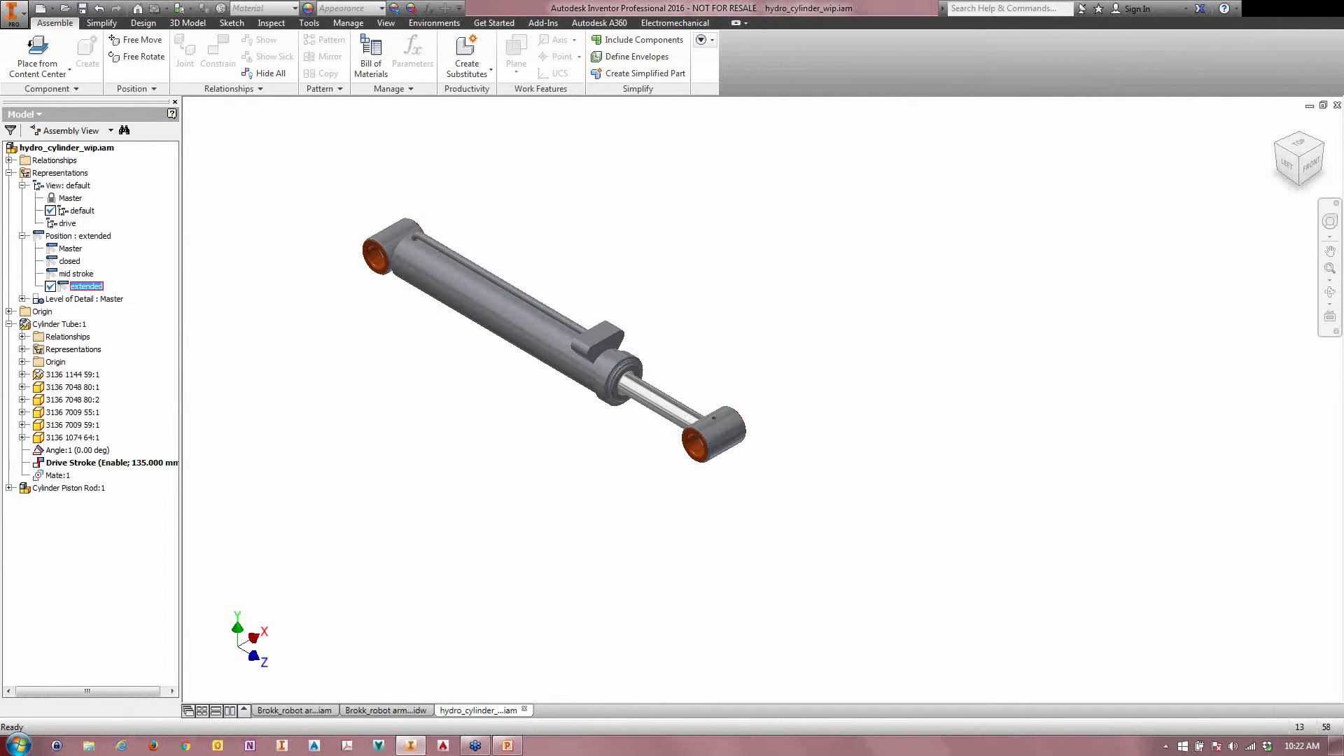
Step: Set the Drive Stroke value to 300 mm in the extended positional representation
right_click(82, 465)
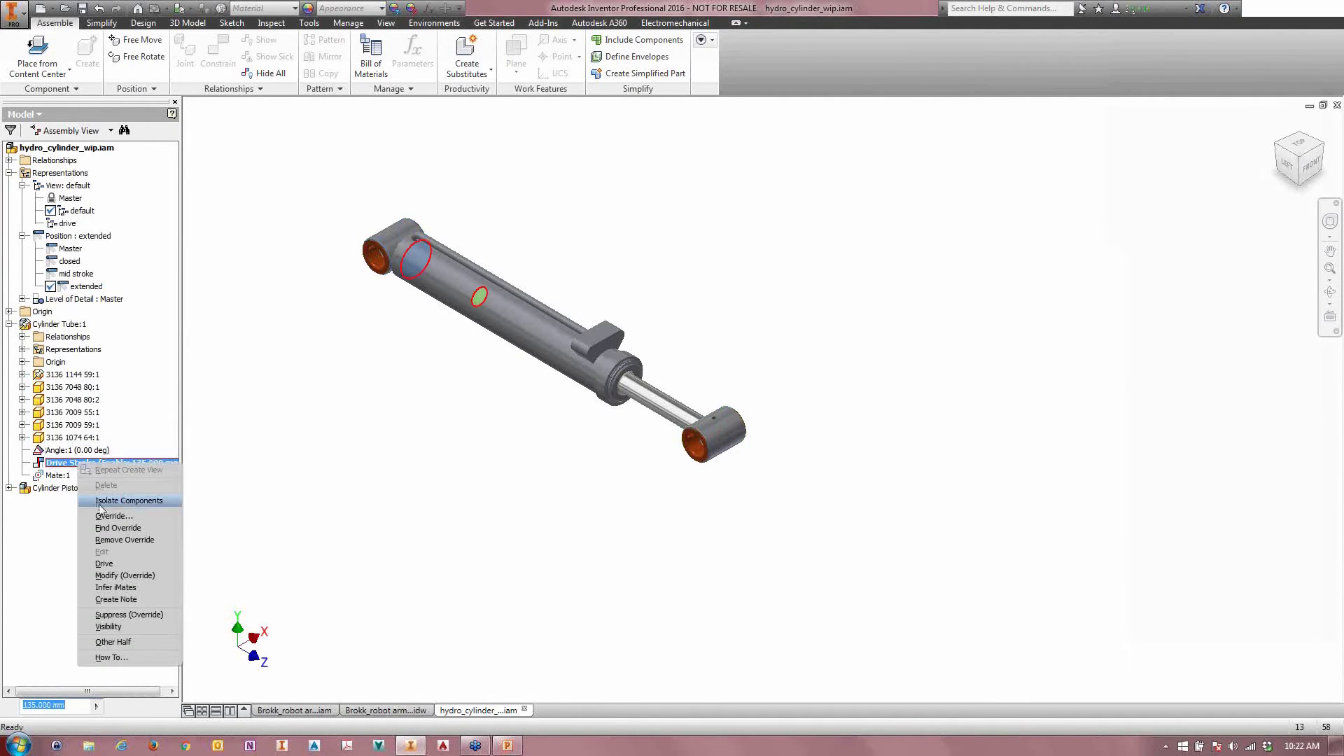
click(3, 544)
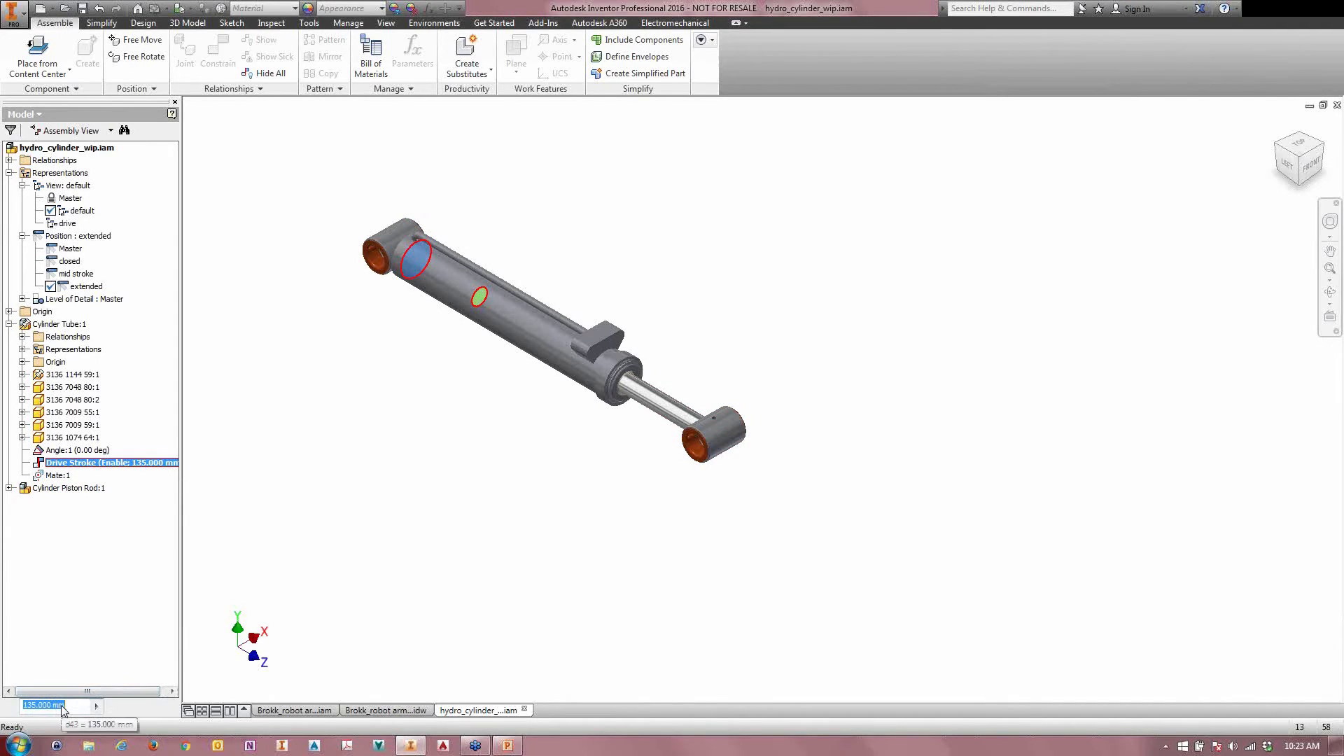
text(300)
key(Return)
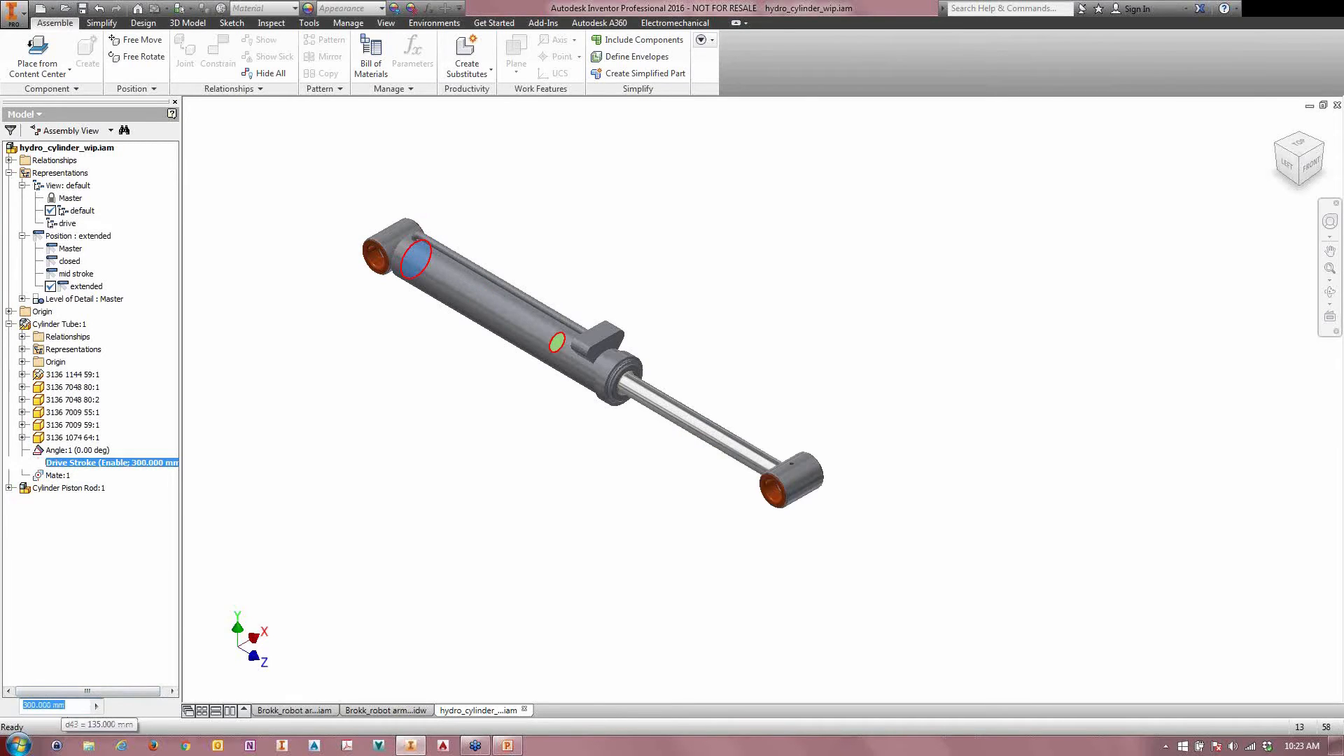
Step: Activate the mid stroke positional representation and set its Drive Stroke value to 175 mm
double_click(77, 273)
click(66, 463)
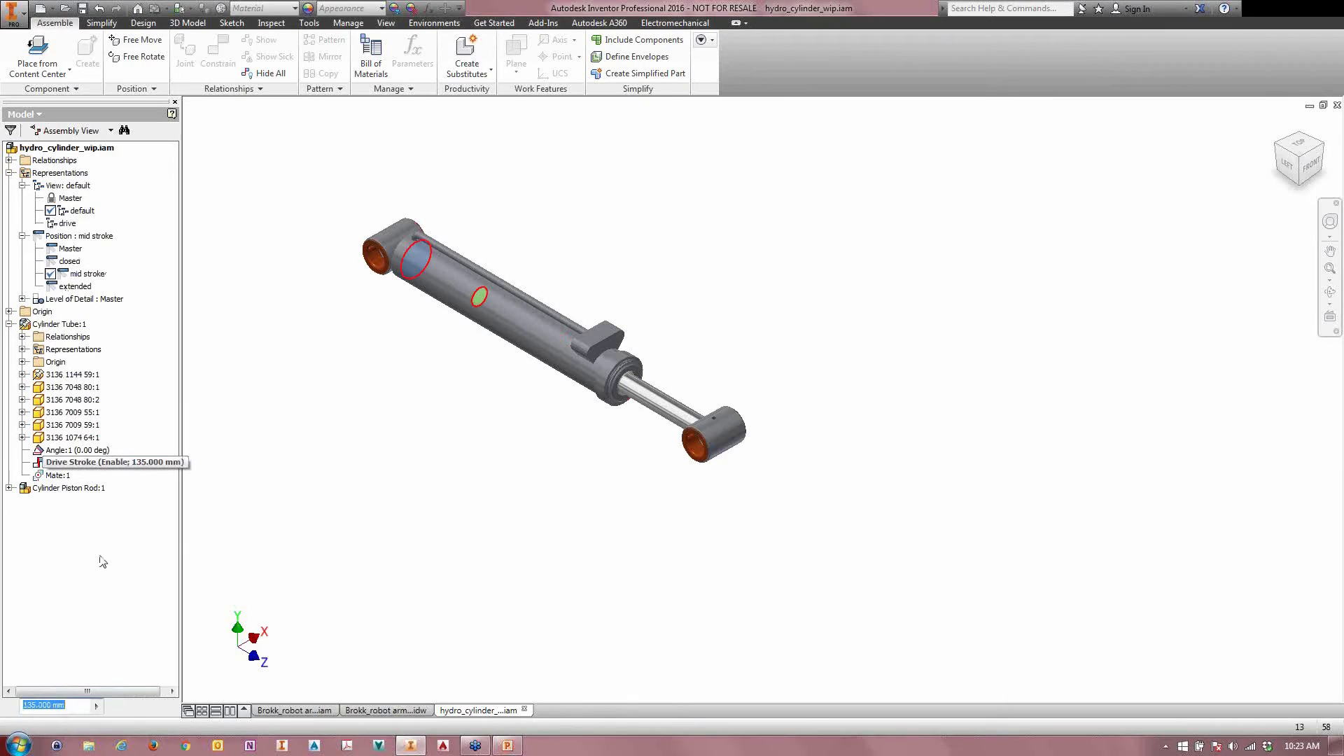
text(175)
key(Return)
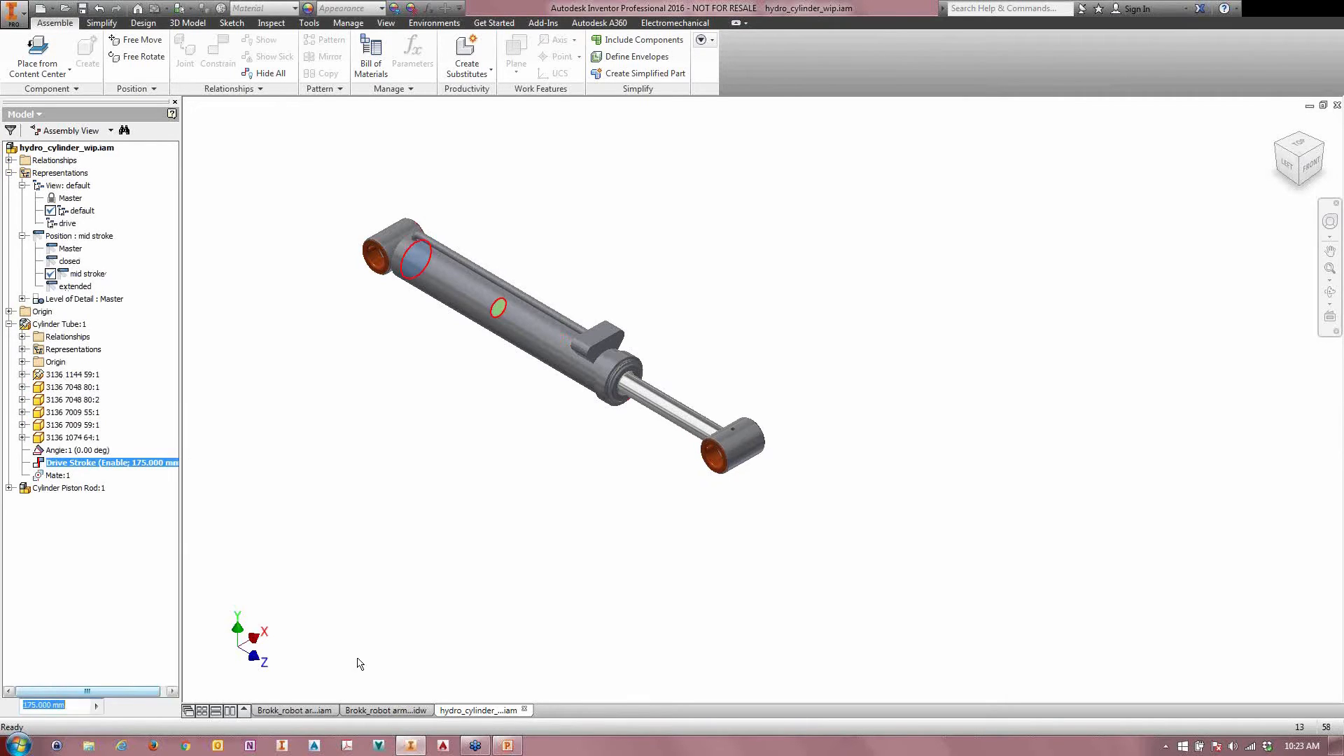
Step: Compare the piston rod positions by activating closed, mid stroke and extended in turn
double_click(75, 261)
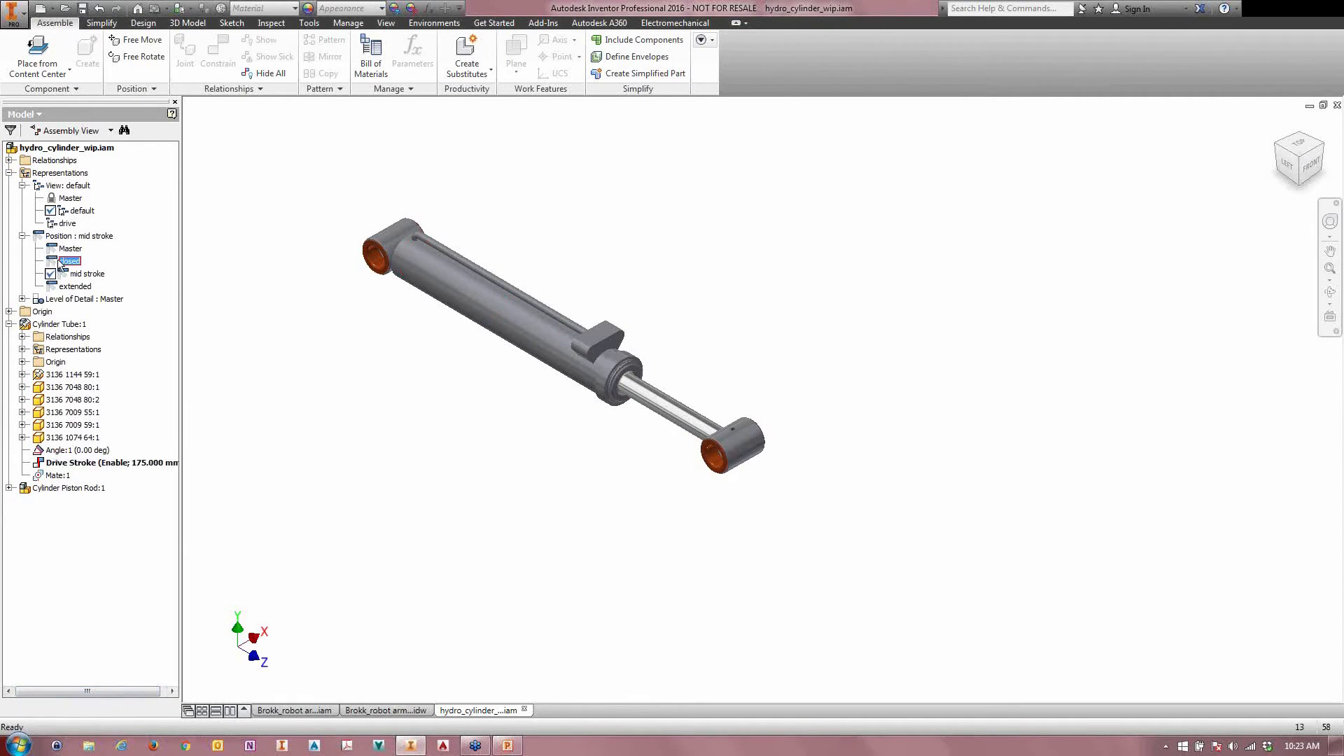
double_click(73, 274)
double_click(73, 287)
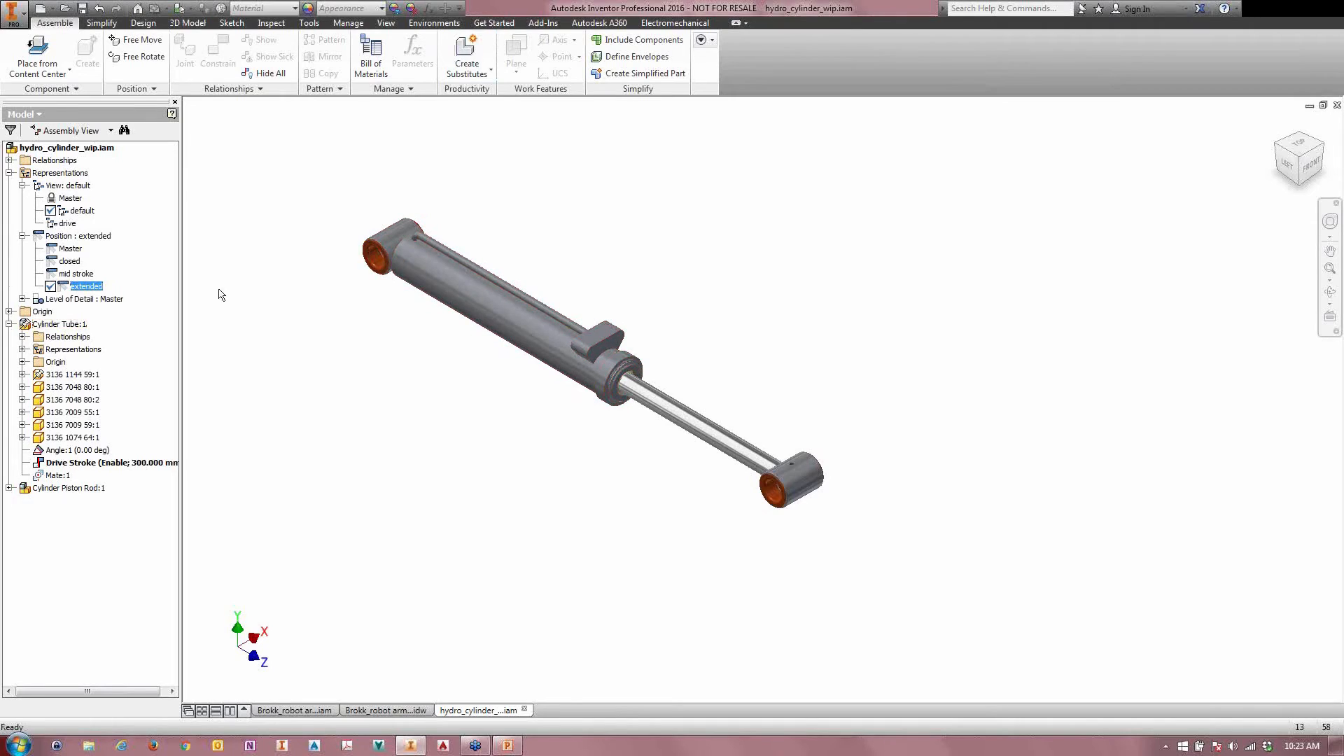
Step: Reactivate the Master positional representation, and save and close hydro_cylinder_wip.iam
double_click(69, 250)
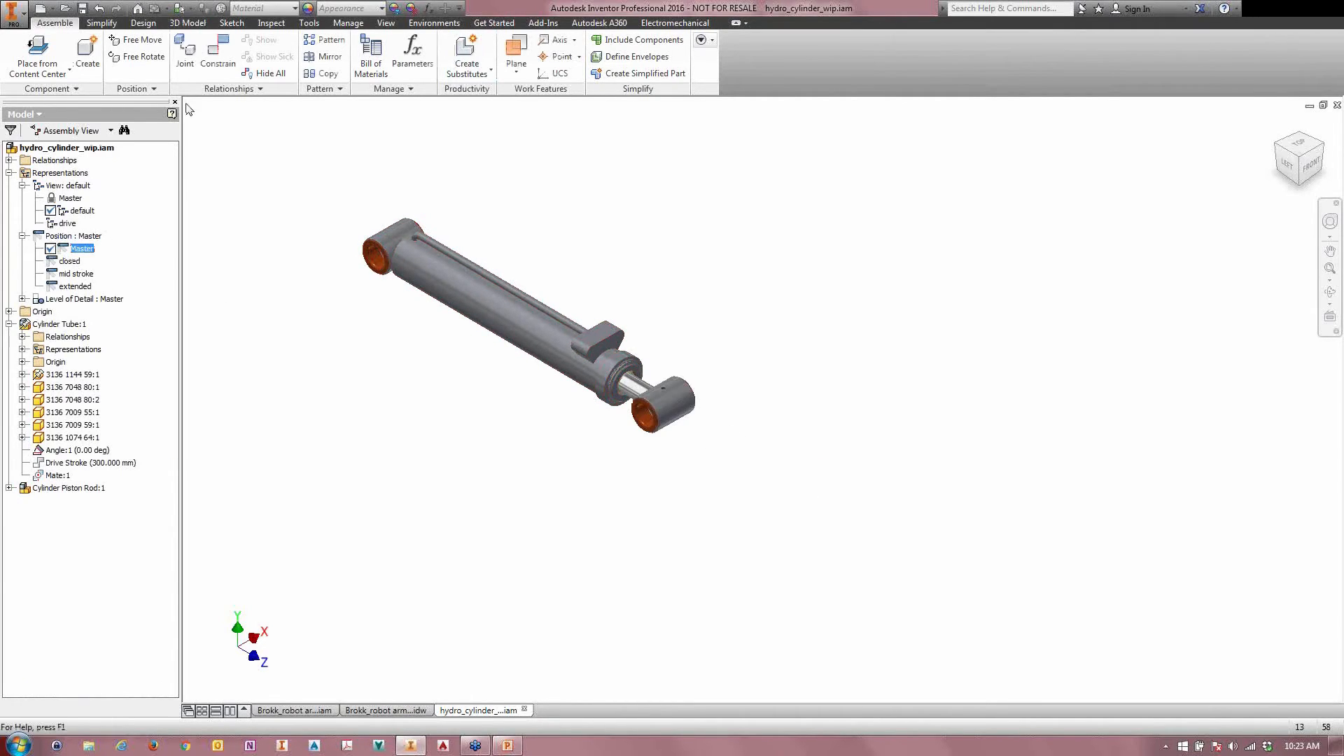
click(84, 10)
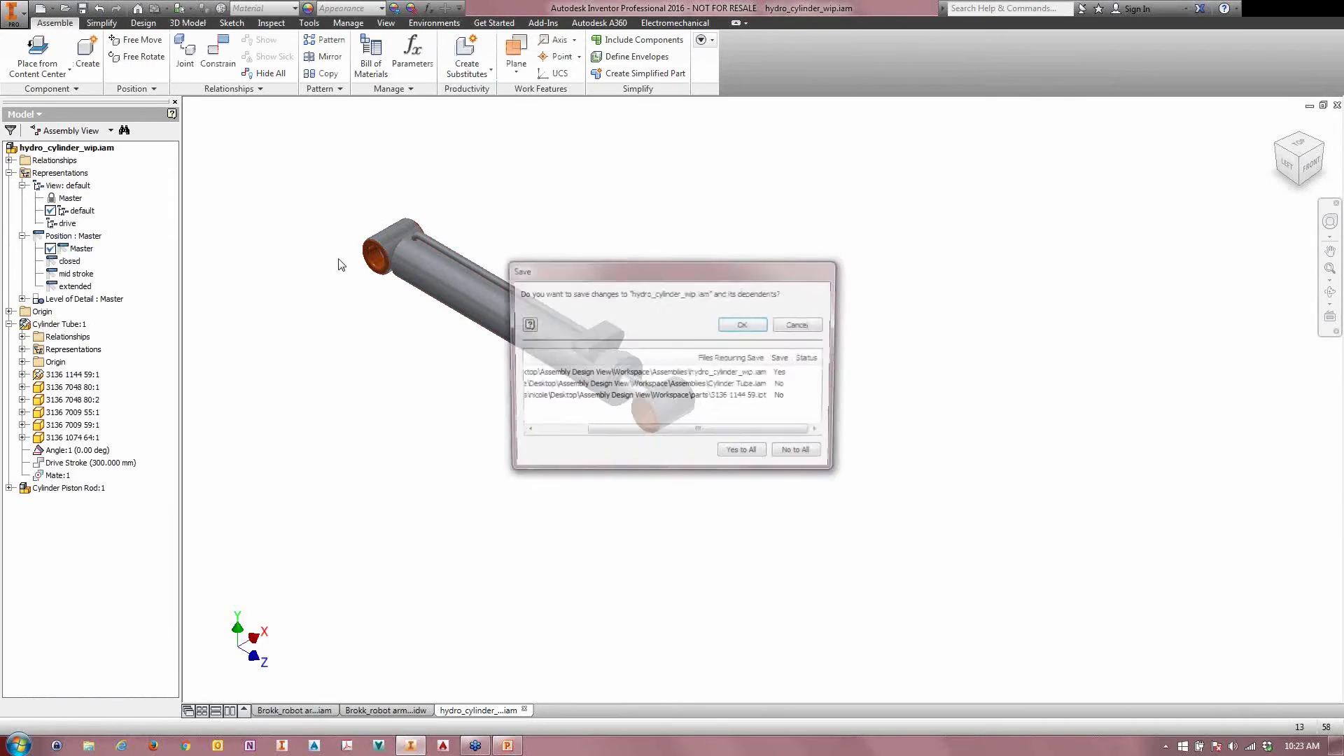
click(733, 327)
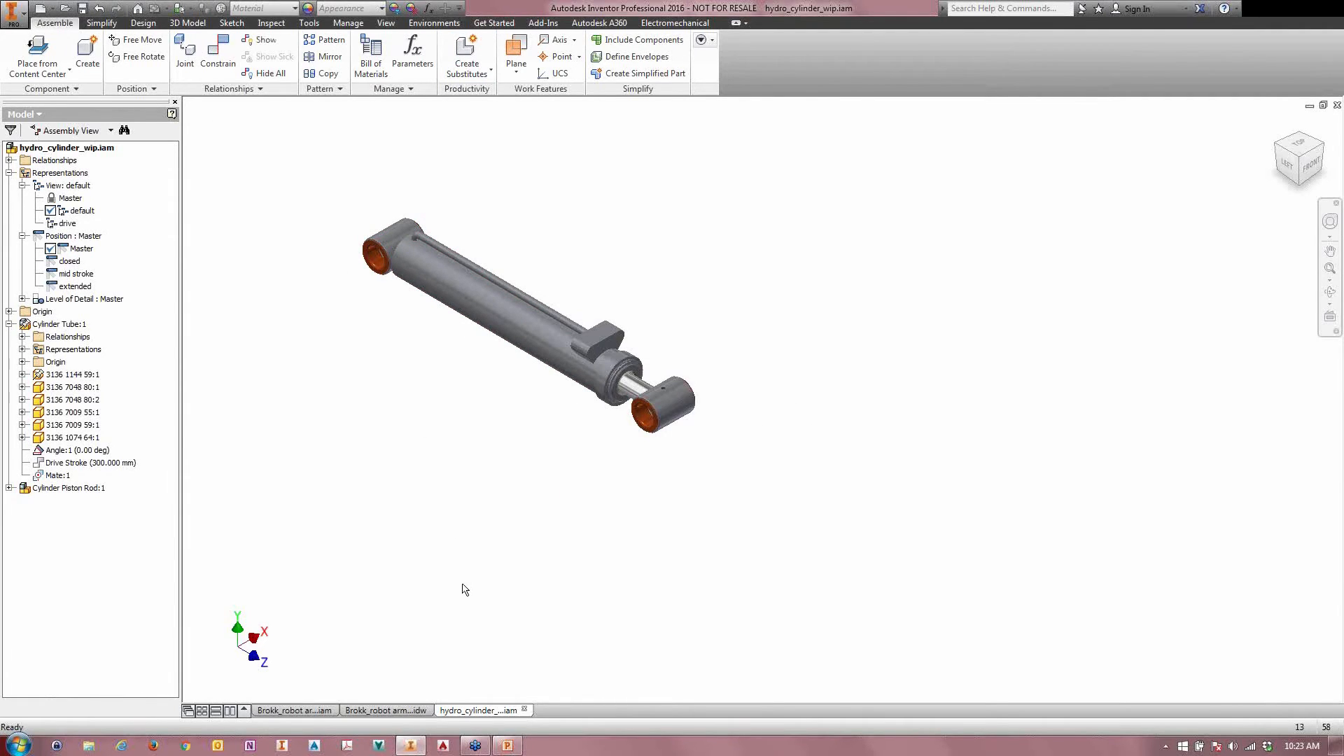
click(526, 710)
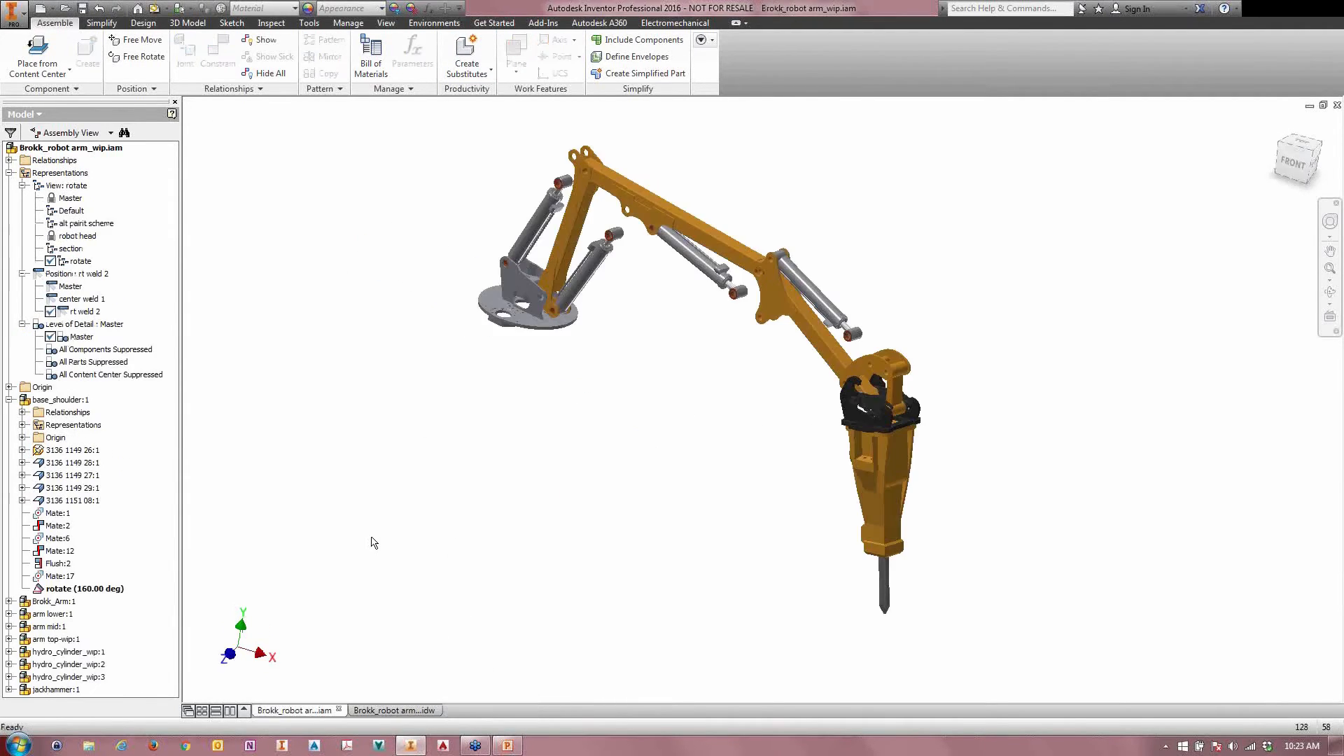
Step: Fold the robot arm inward by moving arm mid:1 downward, and activate the center weld 1 positional representation
middle_drag(500, 514, 404, 585)
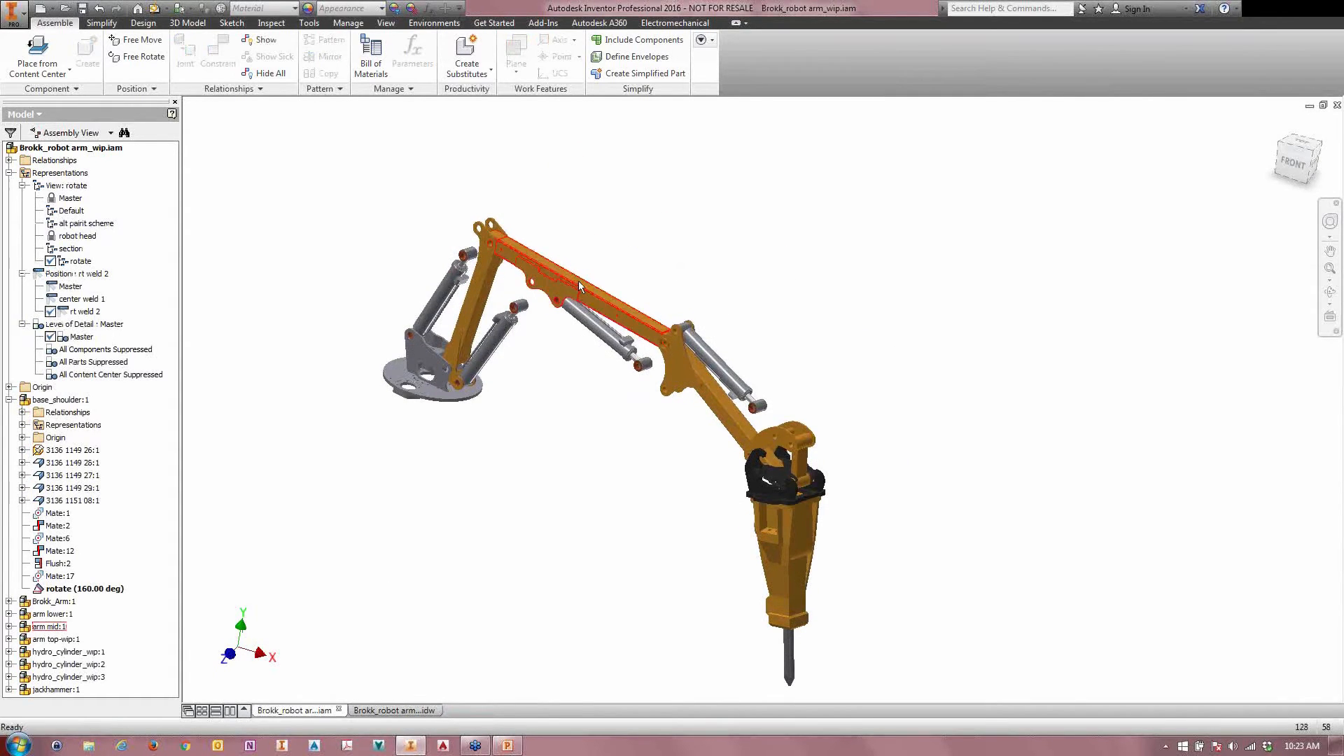
drag(578, 280, 578, 301)
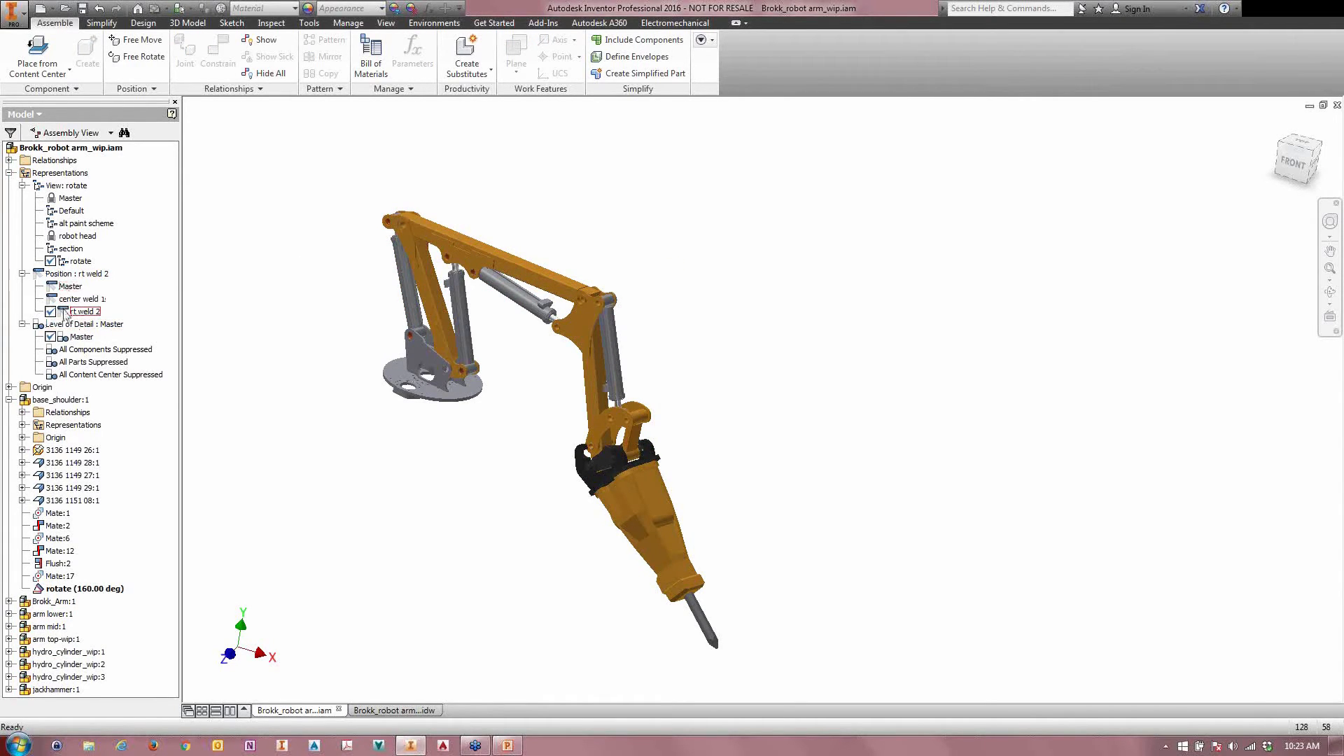
double_click(90, 299)
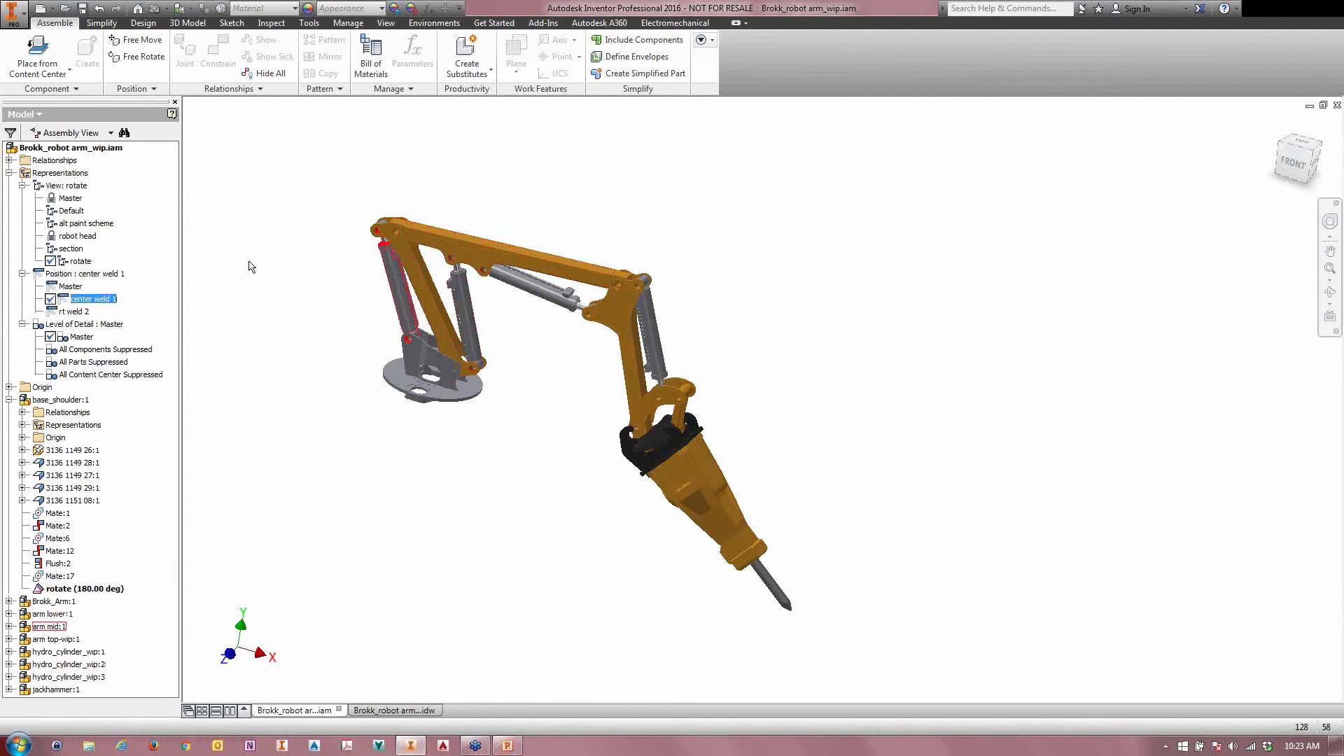
Step: Collapse base_shoulder:1 and inspect the component override options of hydro_cylinder_wip:2 for center weld 1, leaving without changes
click(9, 400)
click(61, 476)
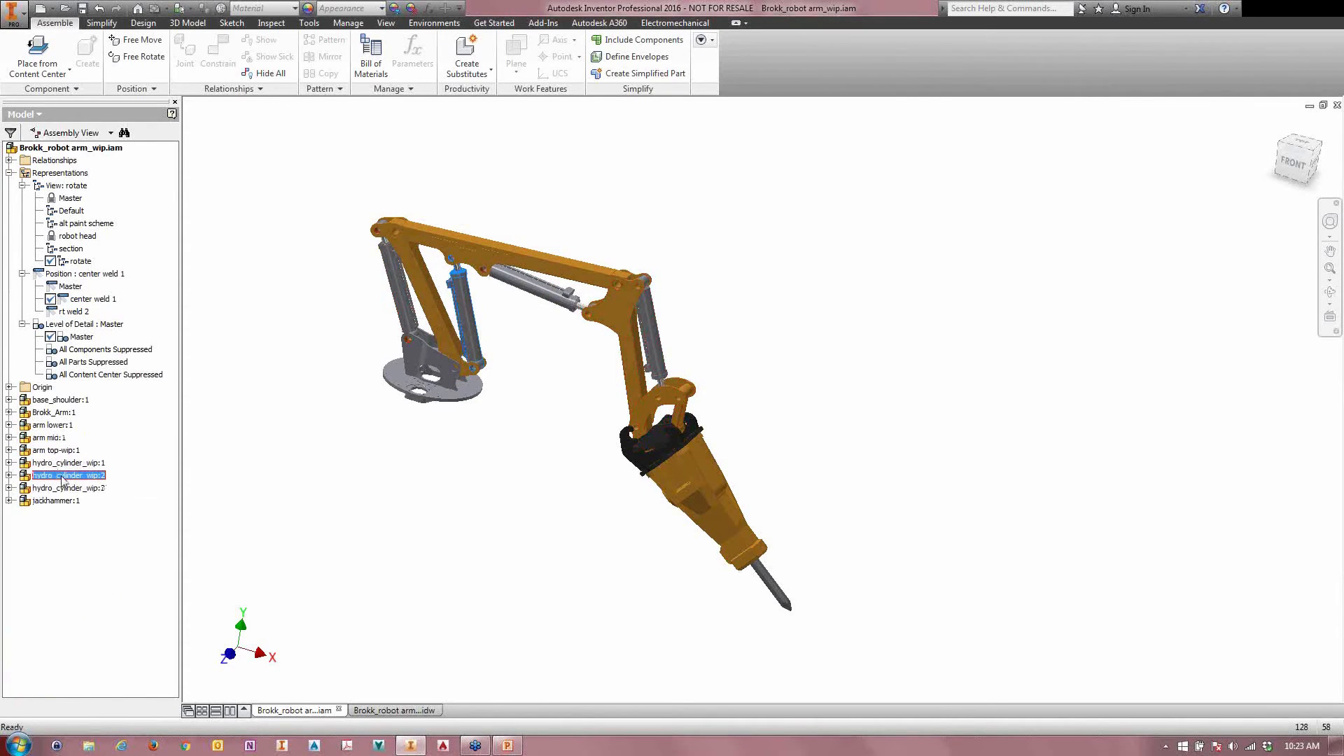
right_click(62, 477)
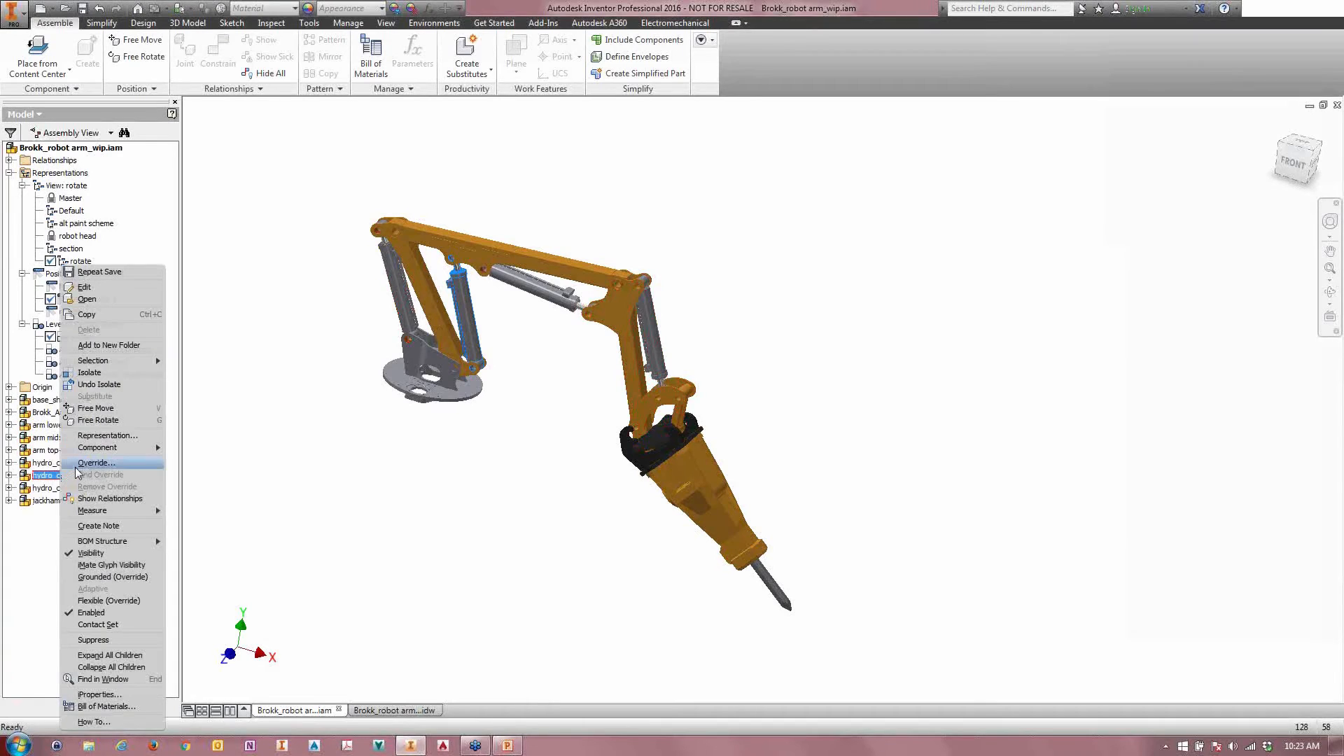
click(87, 463)
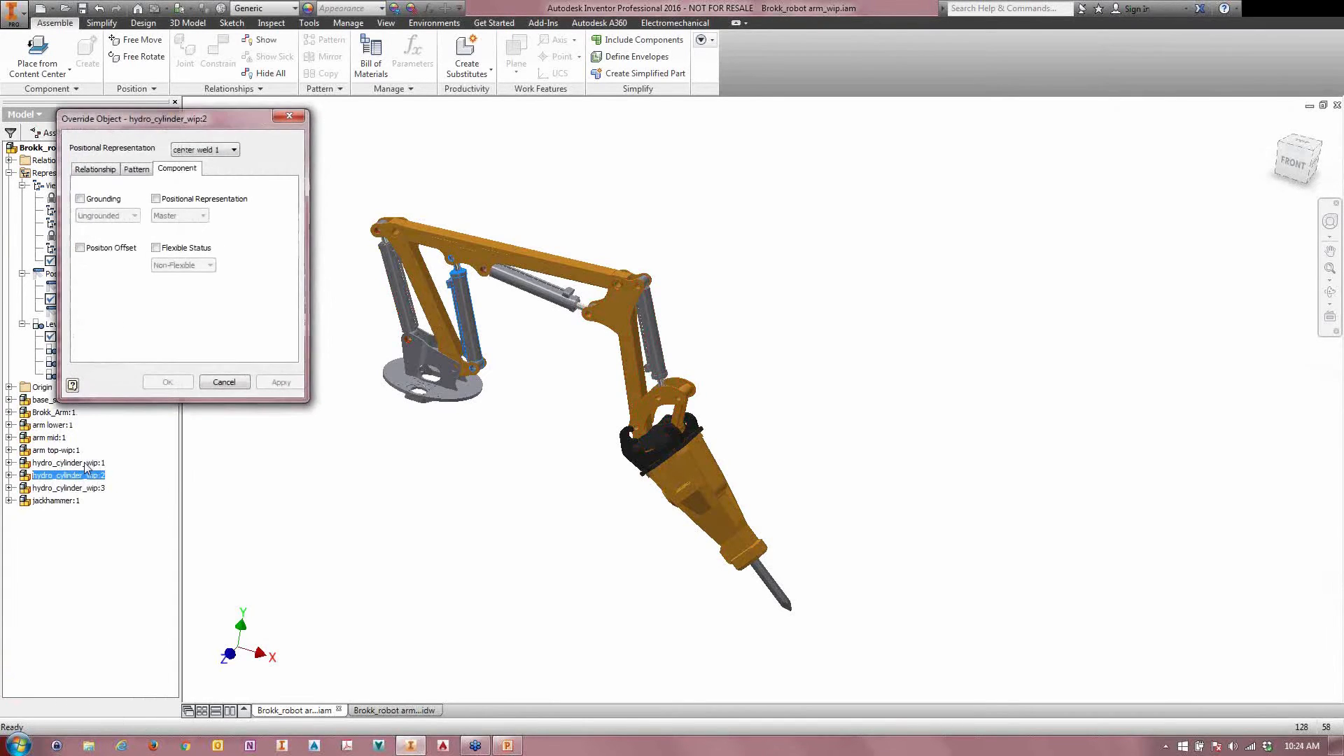
click(222, 384)
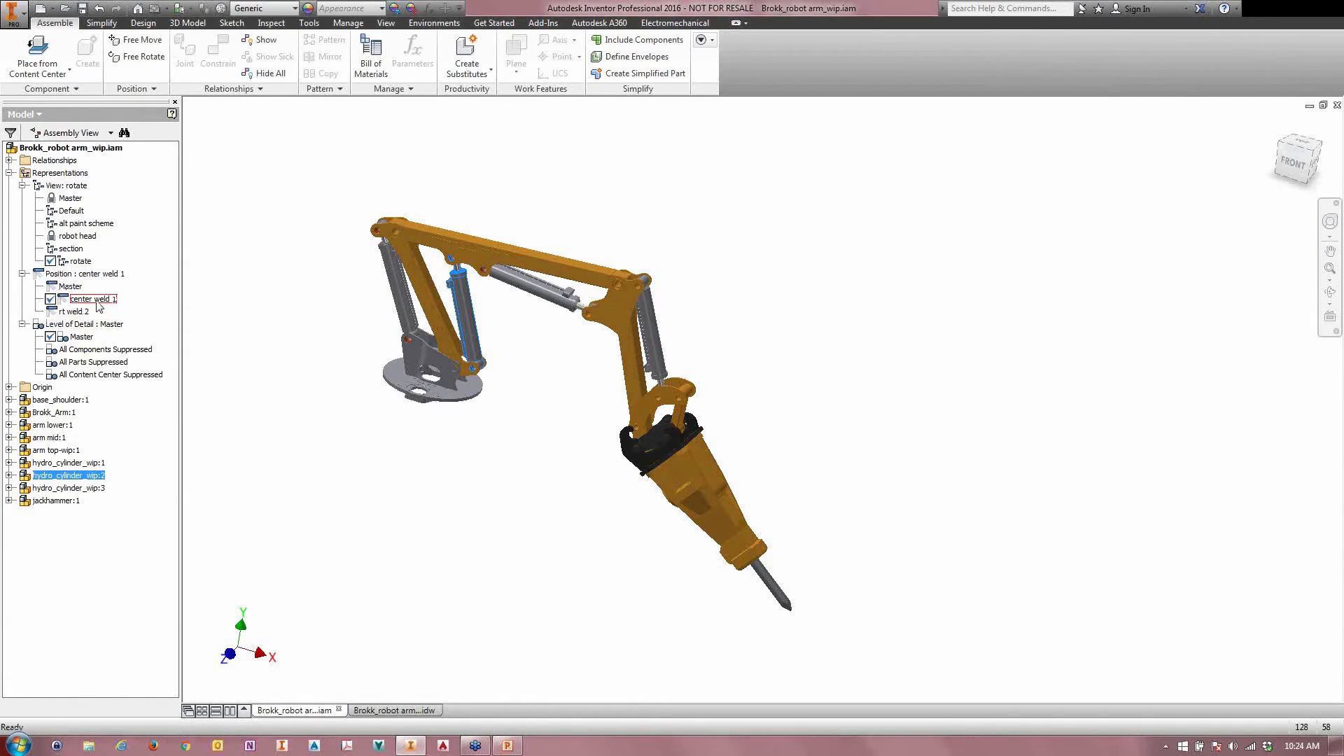
Step: Override hydro_cylinder_wip:2 in center weld 1 to use its mid stroke positional representation
right_click(63, 476)
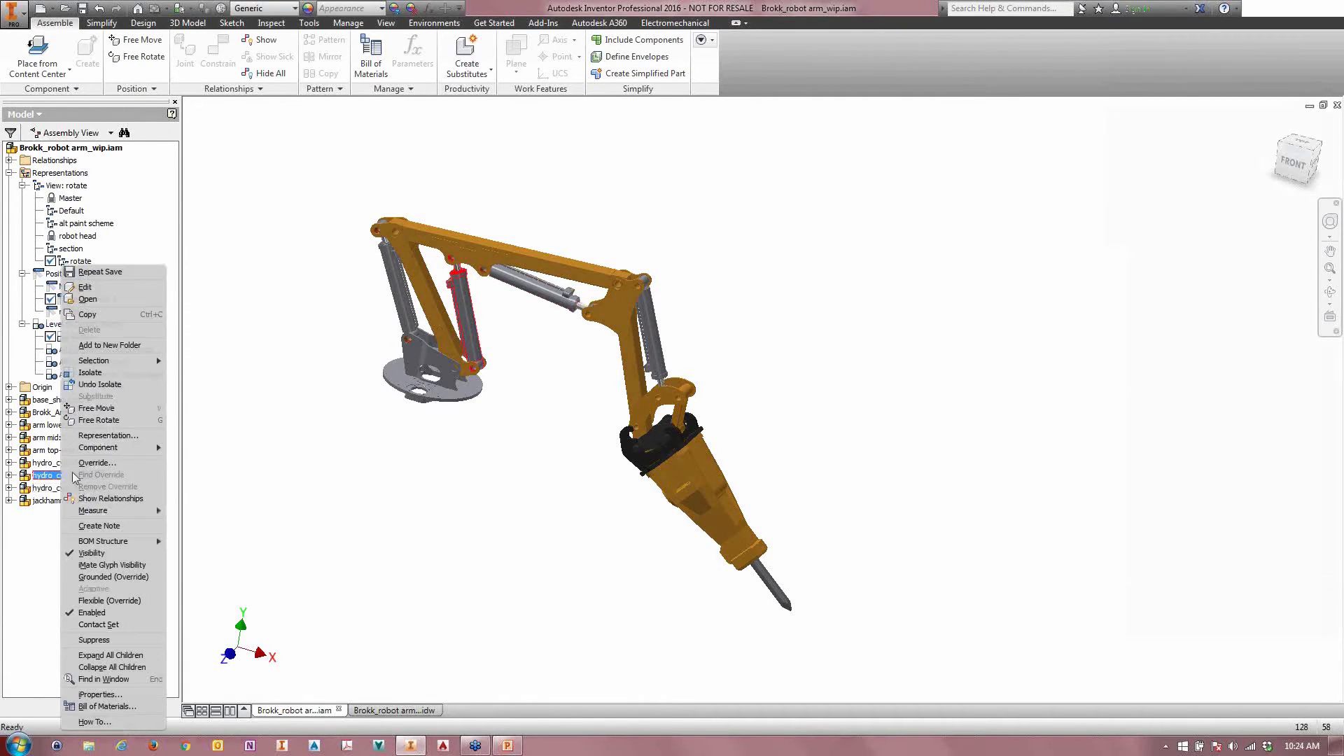
click(95, 462)
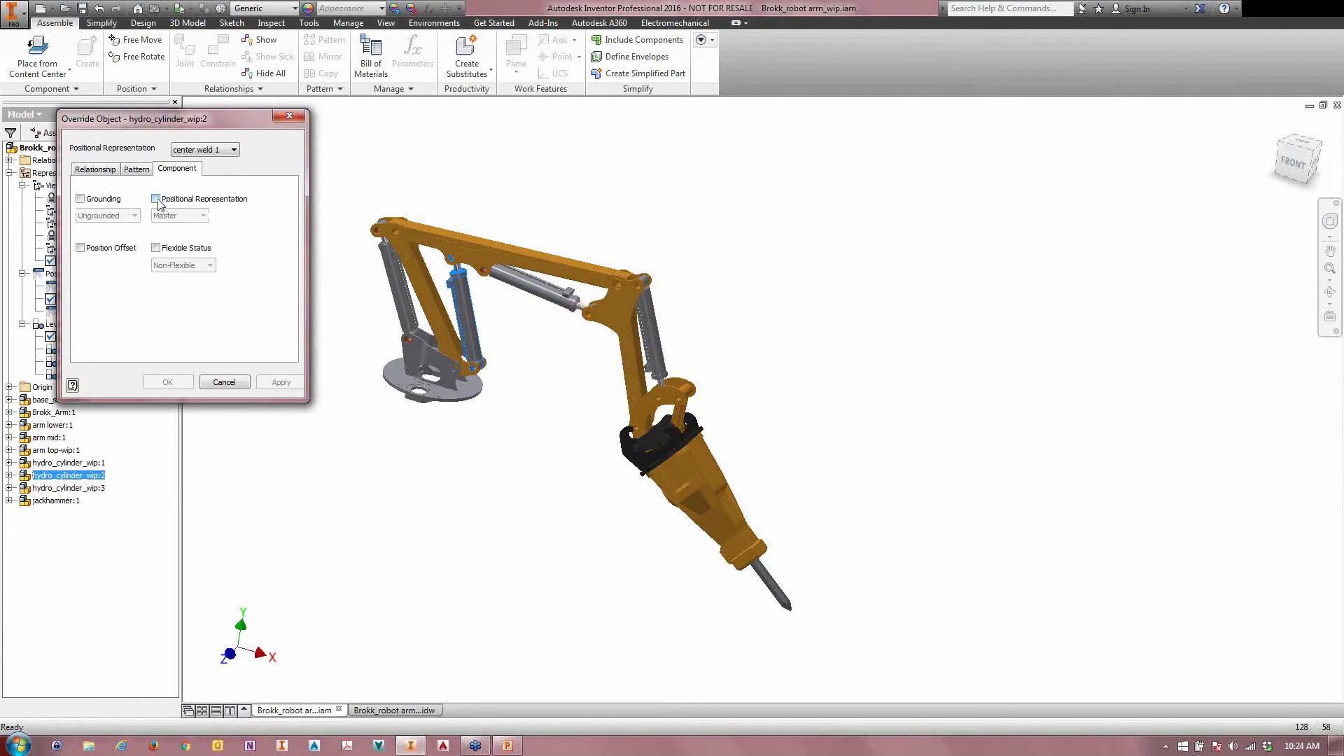
click(156, 199)
click(202, 216)
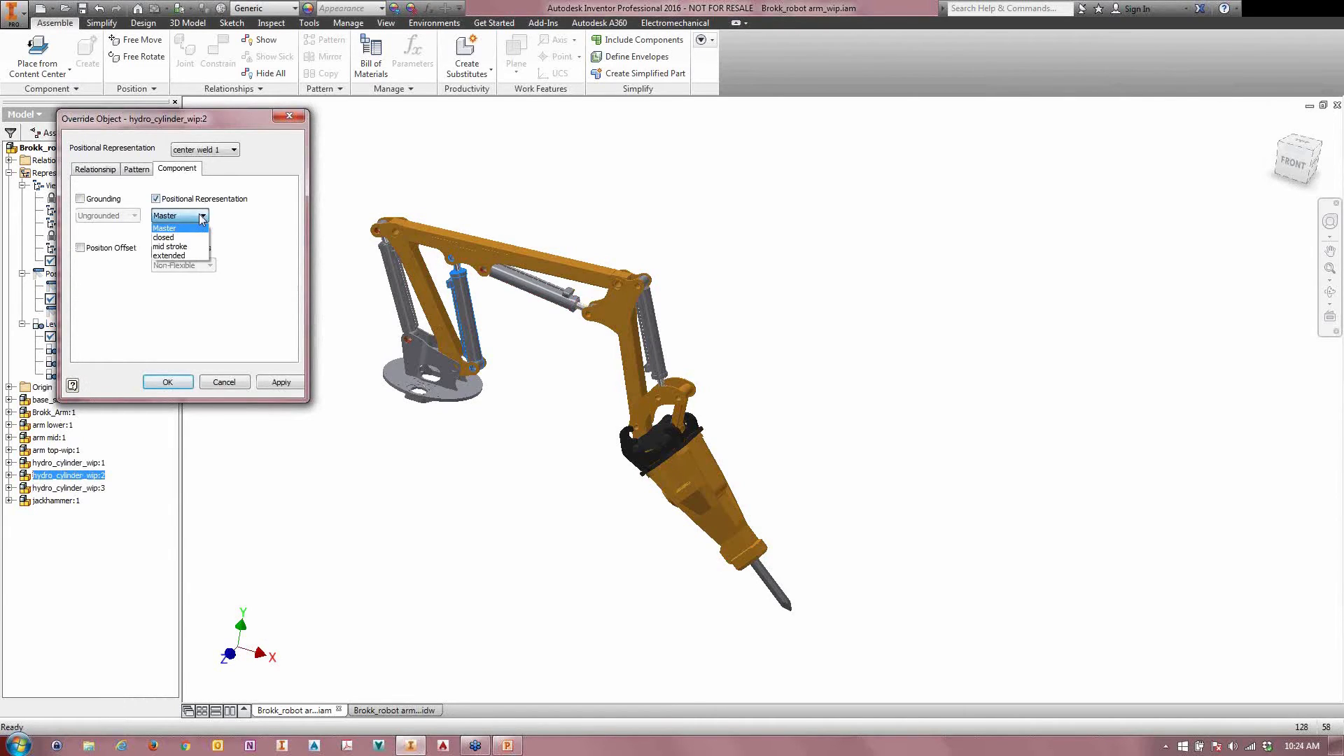
click(166, 247)
click(168, 382)
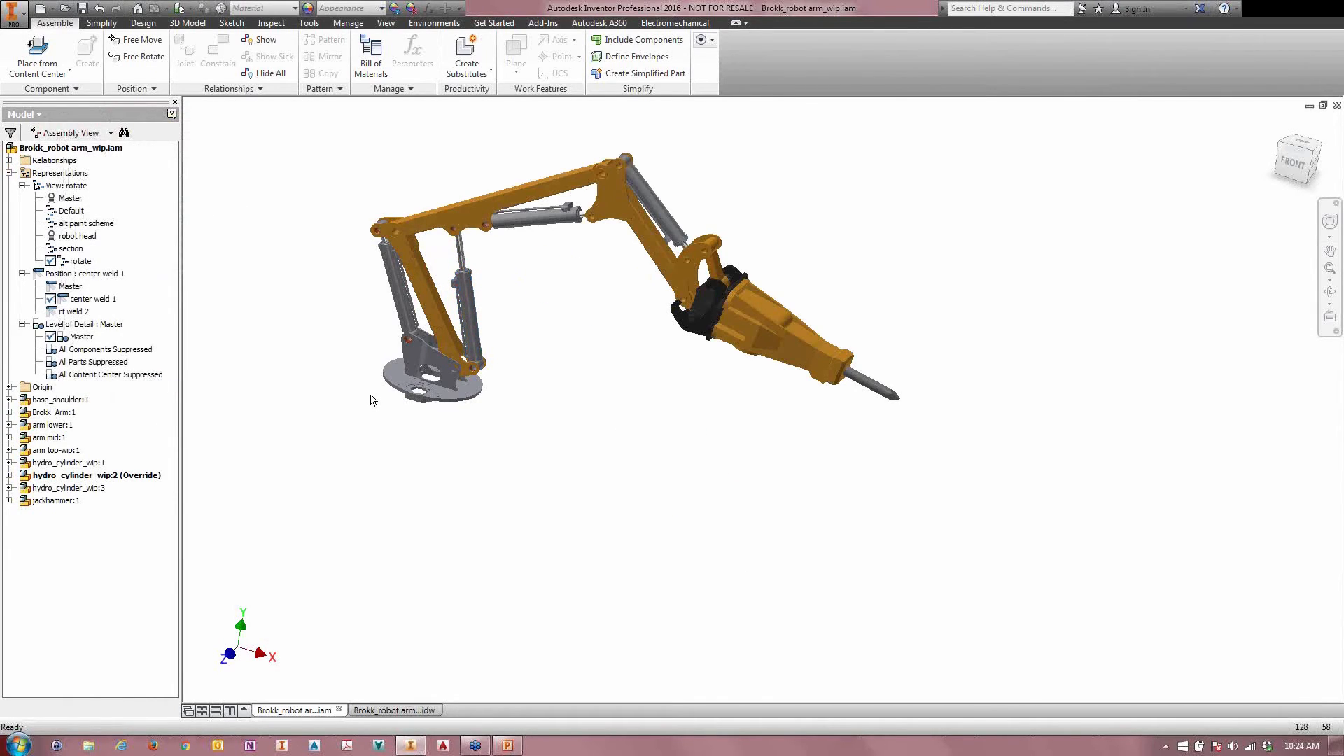
Step: Override hydro_cylinder_wip:3 in center weld 1 to use its mid stroke positional representation
right_click(51, 488)
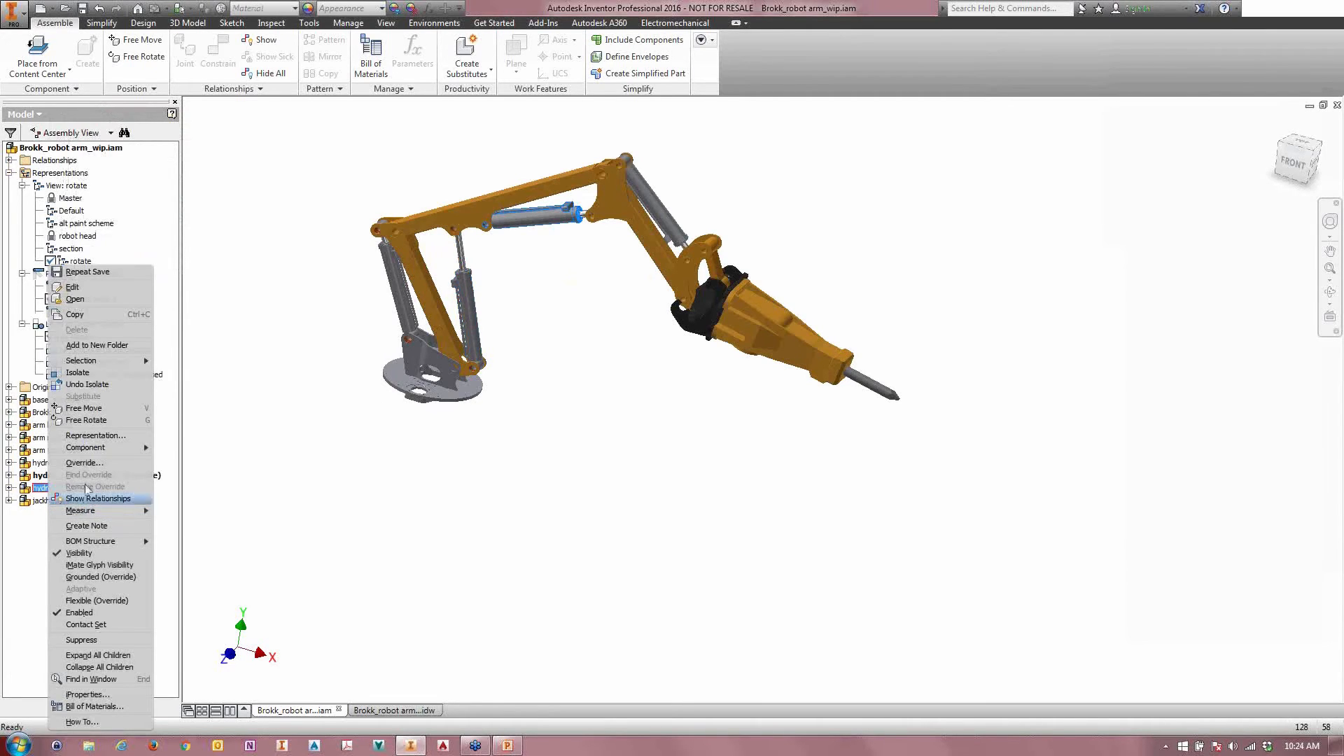
click(84, 463)
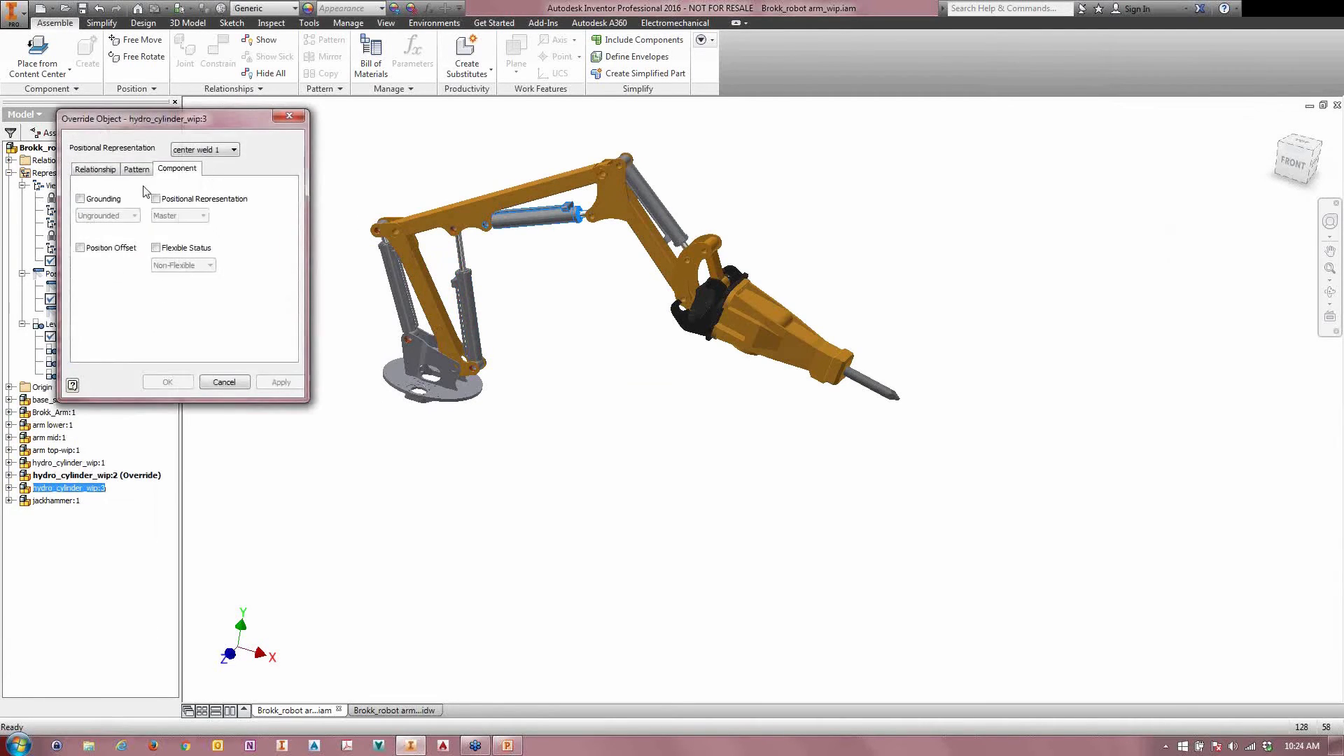
click(155, 199)
click(179, 216)
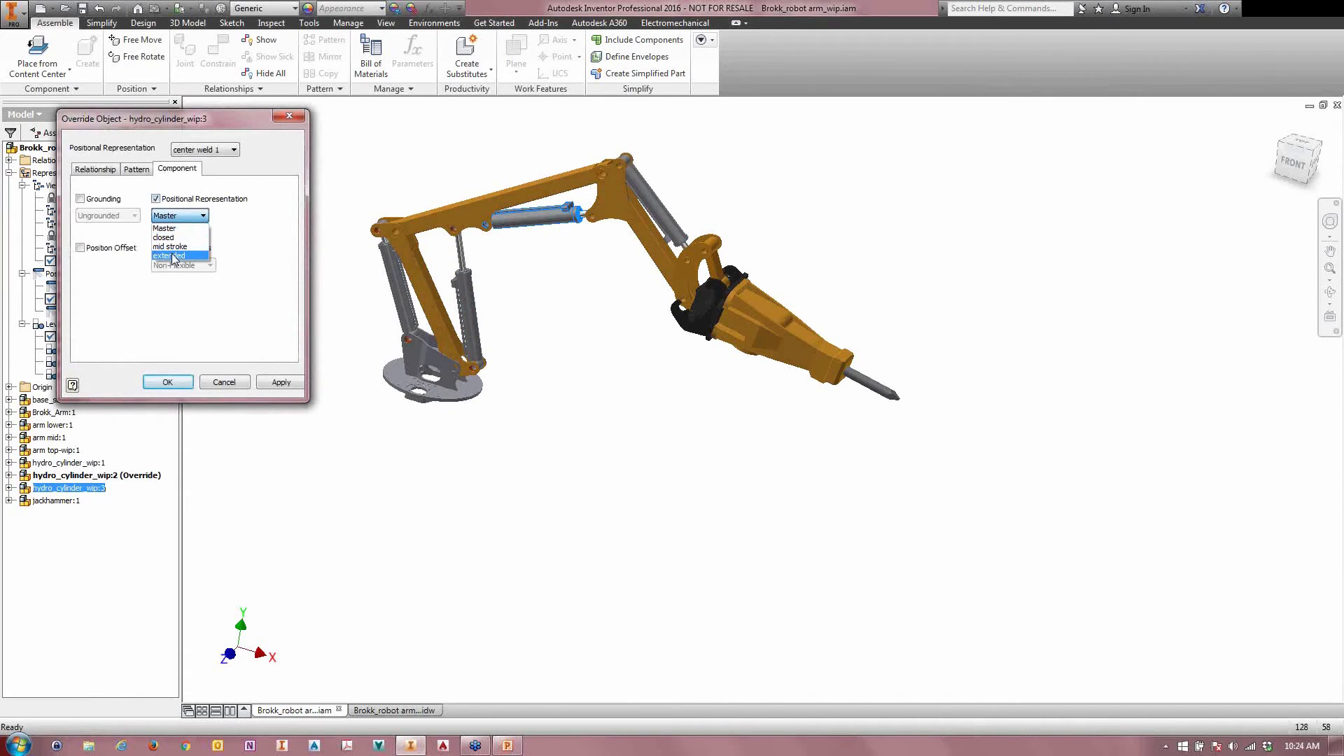
click(171, 246)
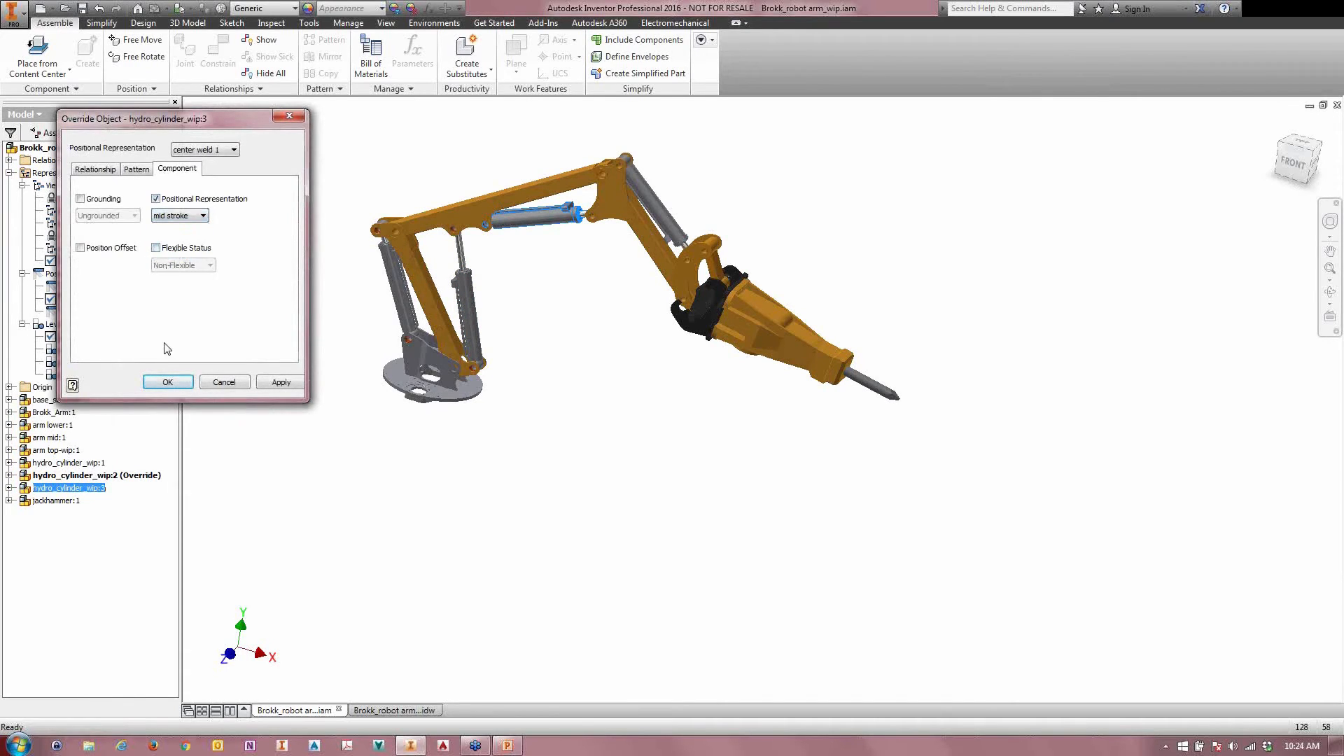
click(168, 383)
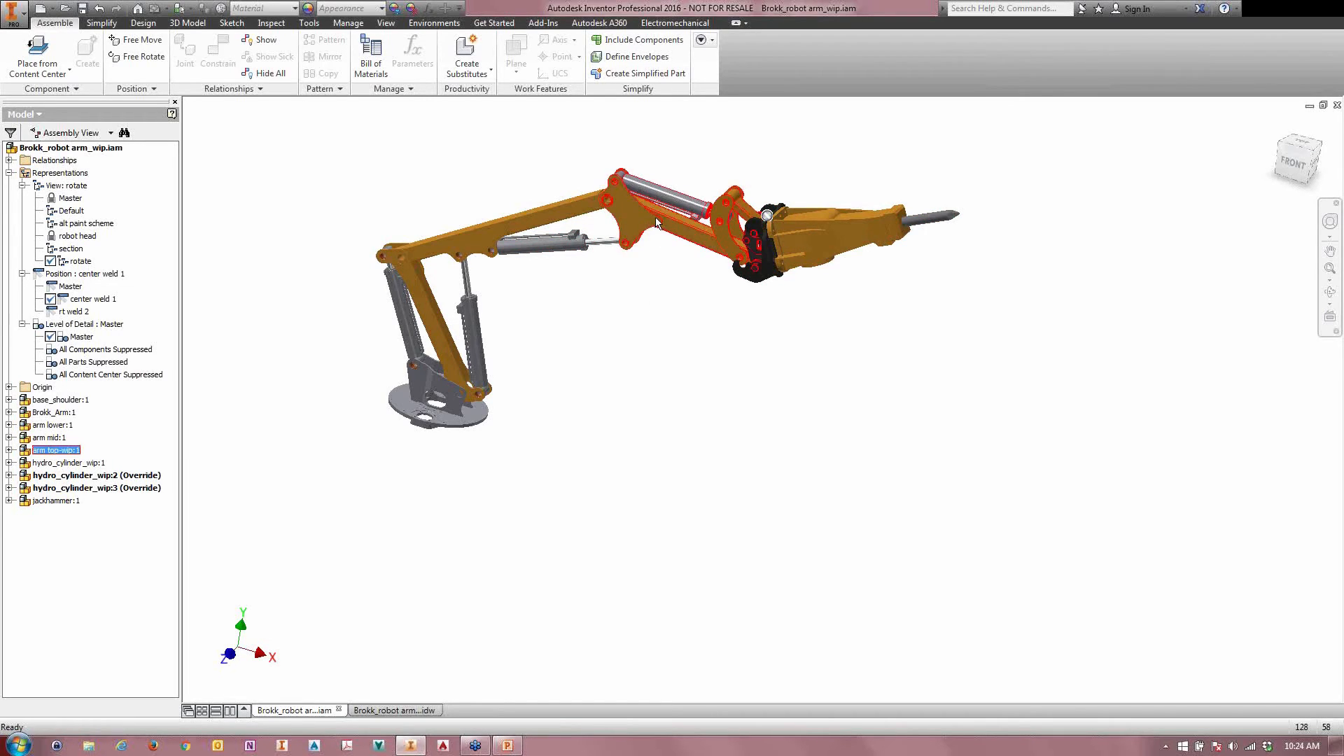
Step: Open the arm top-wip:1 subassembly in its own window and activate its closed positional representation
click(673, 205)
right_click(666, 227)
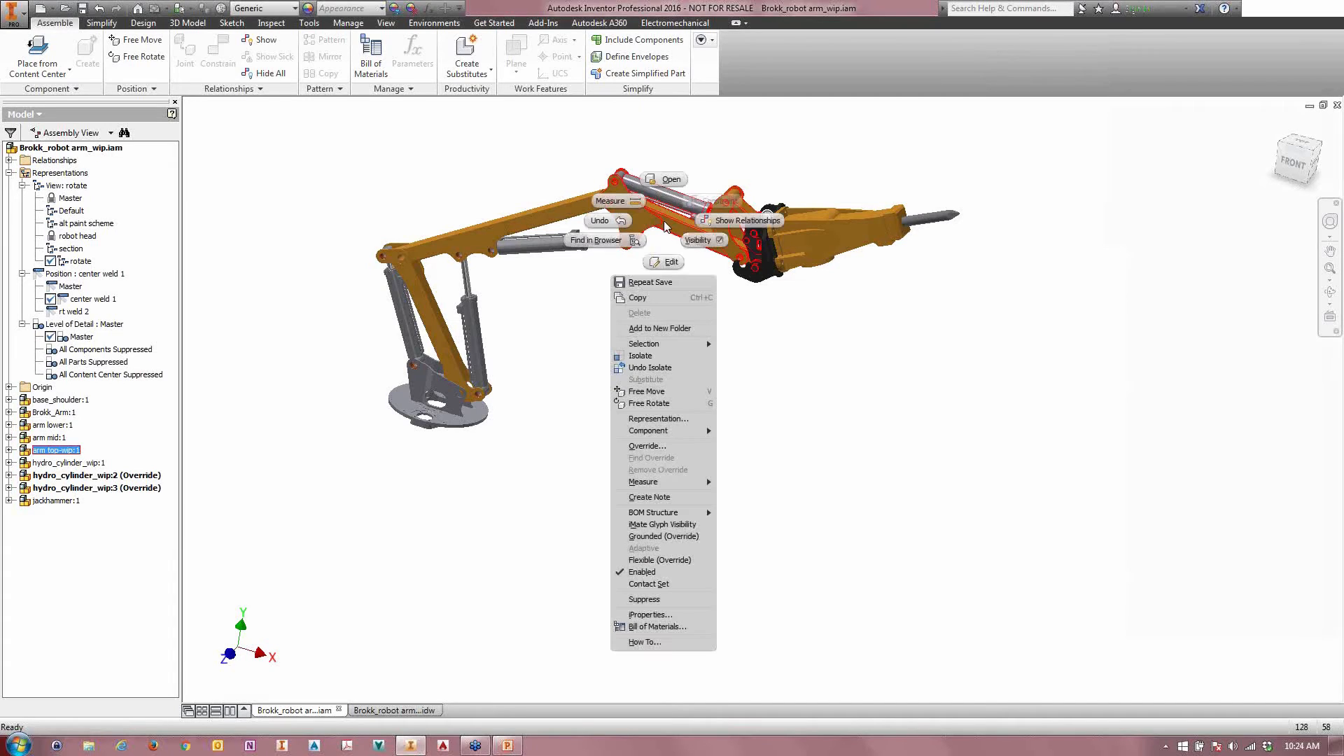
click(670, 181)
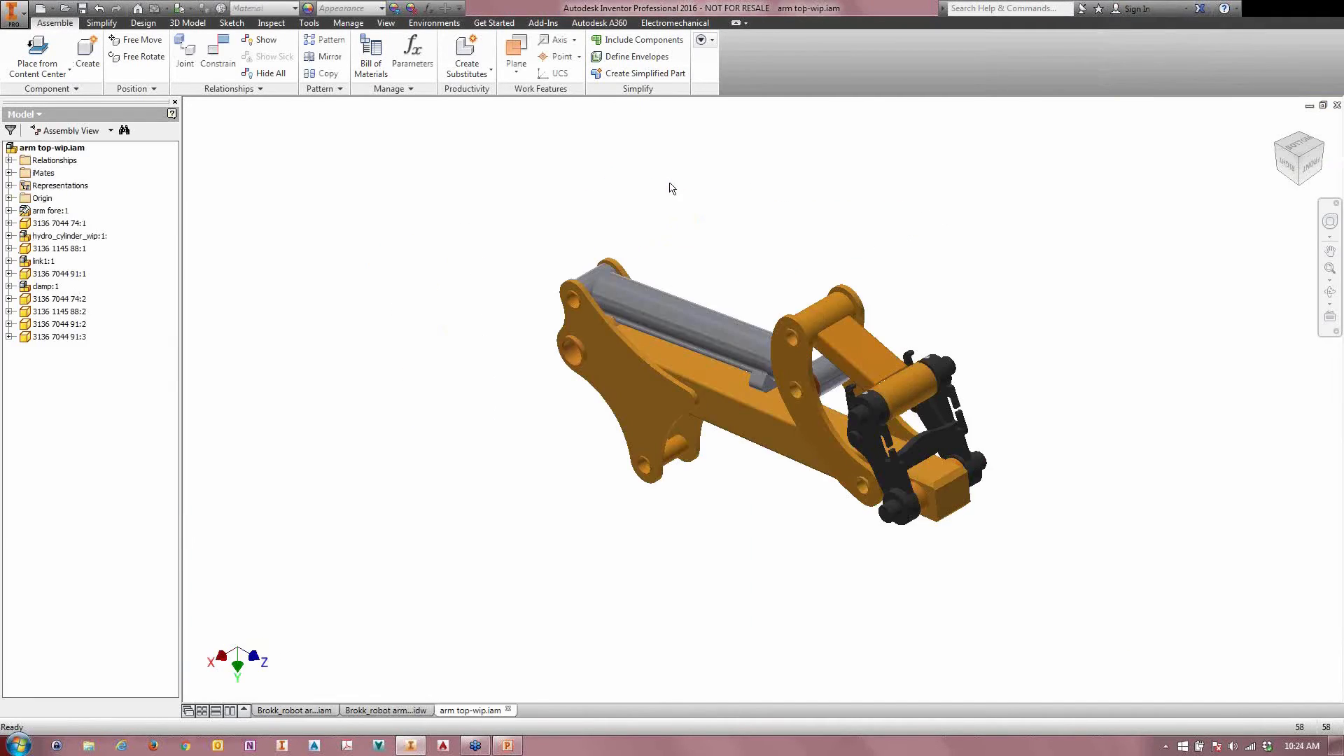
click(8, 185)
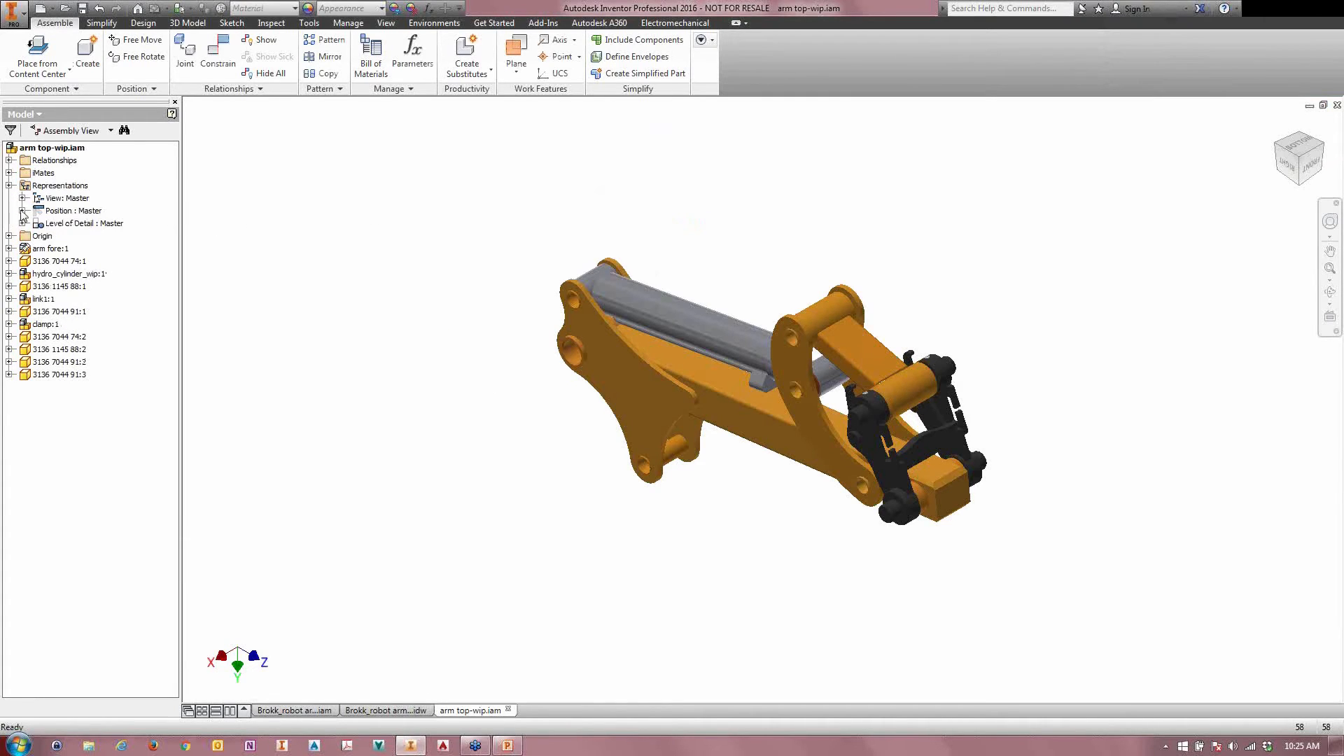
click(21, 211)
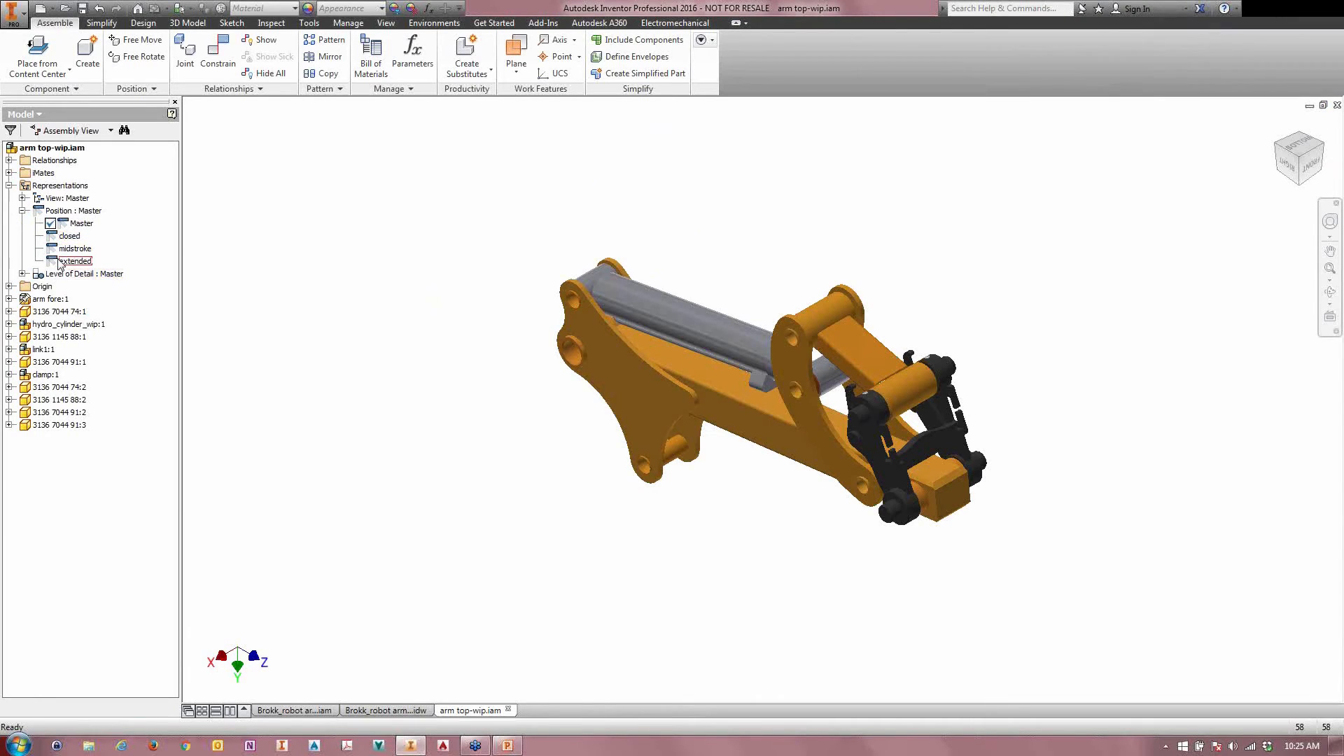
double_click(50, 236)
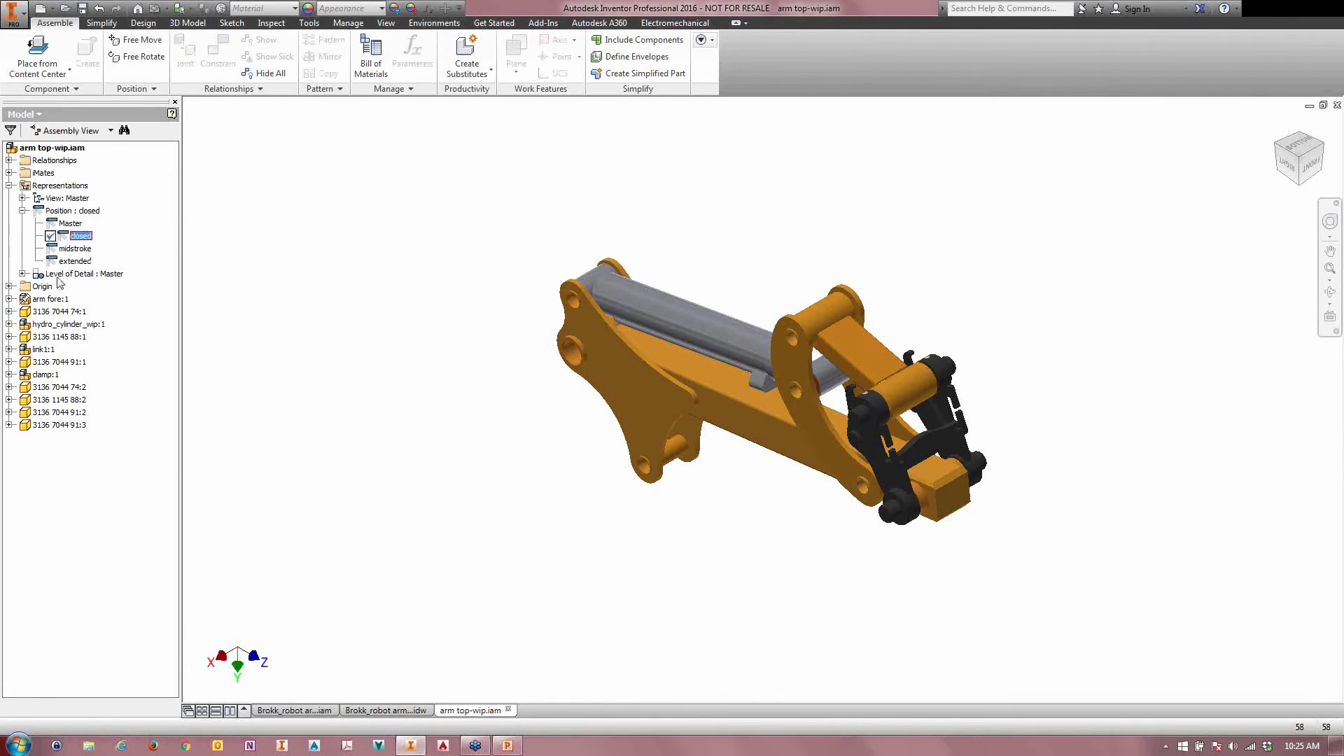
right_click(56, 324)
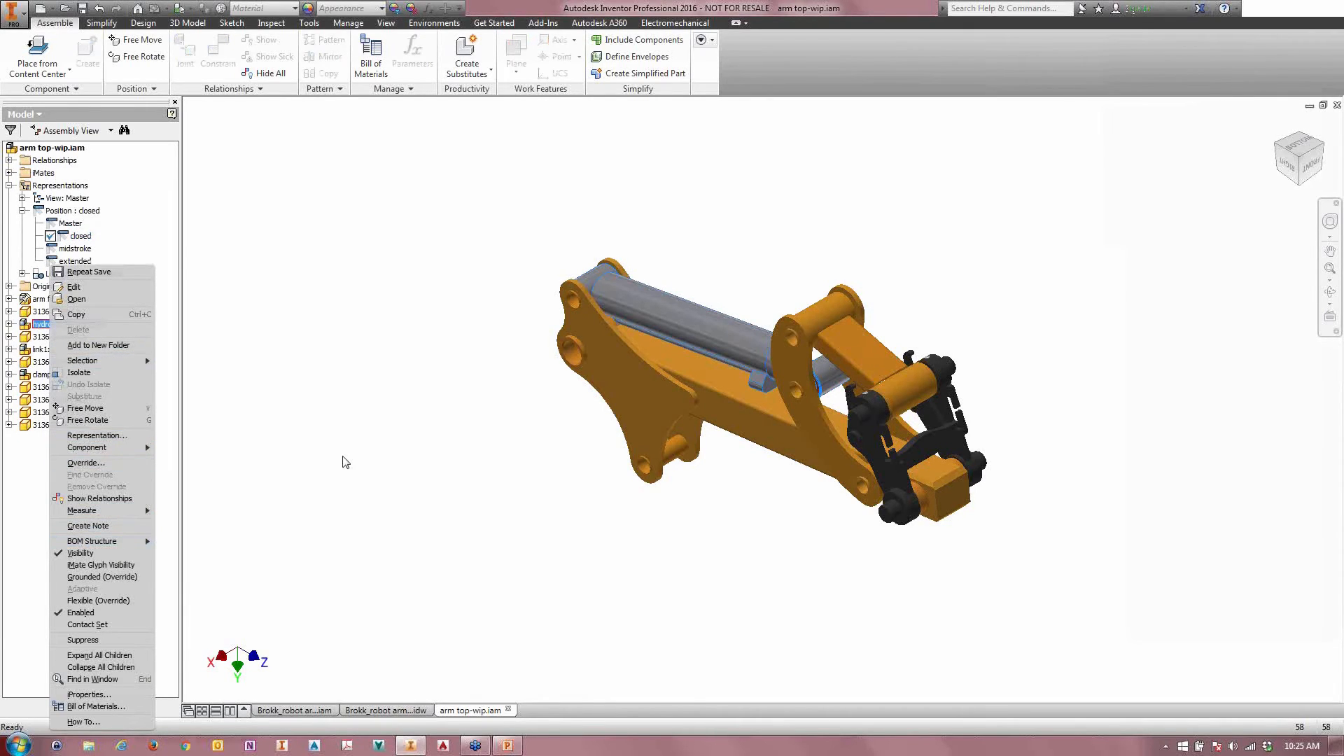
click(96, 435)
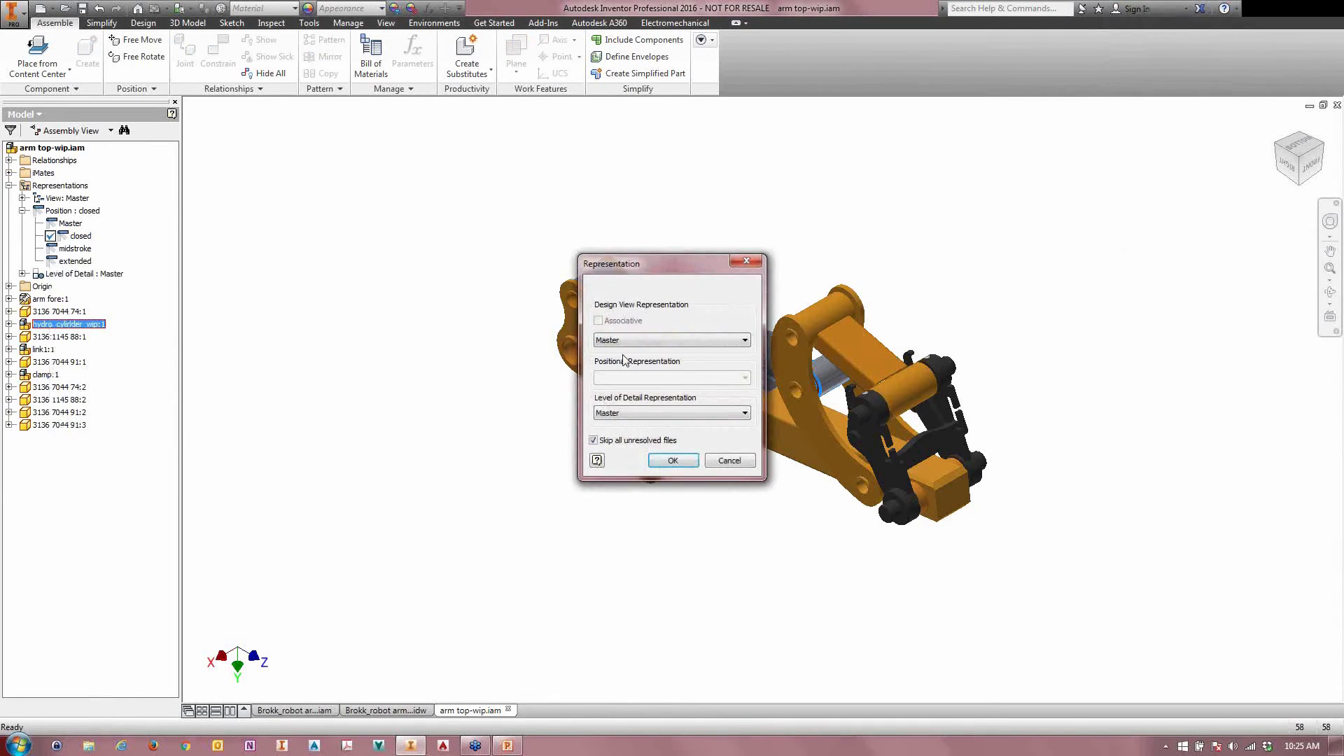
click(627, 341)
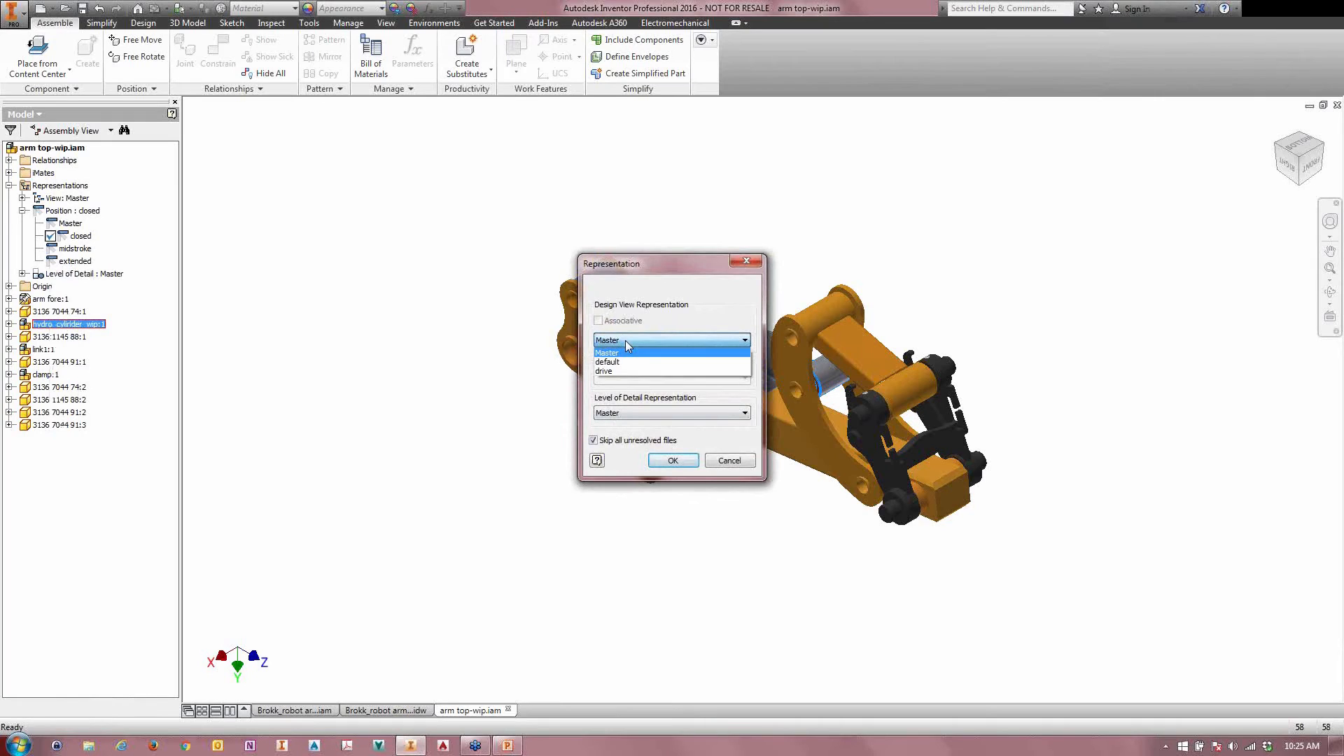
click(631, 352)
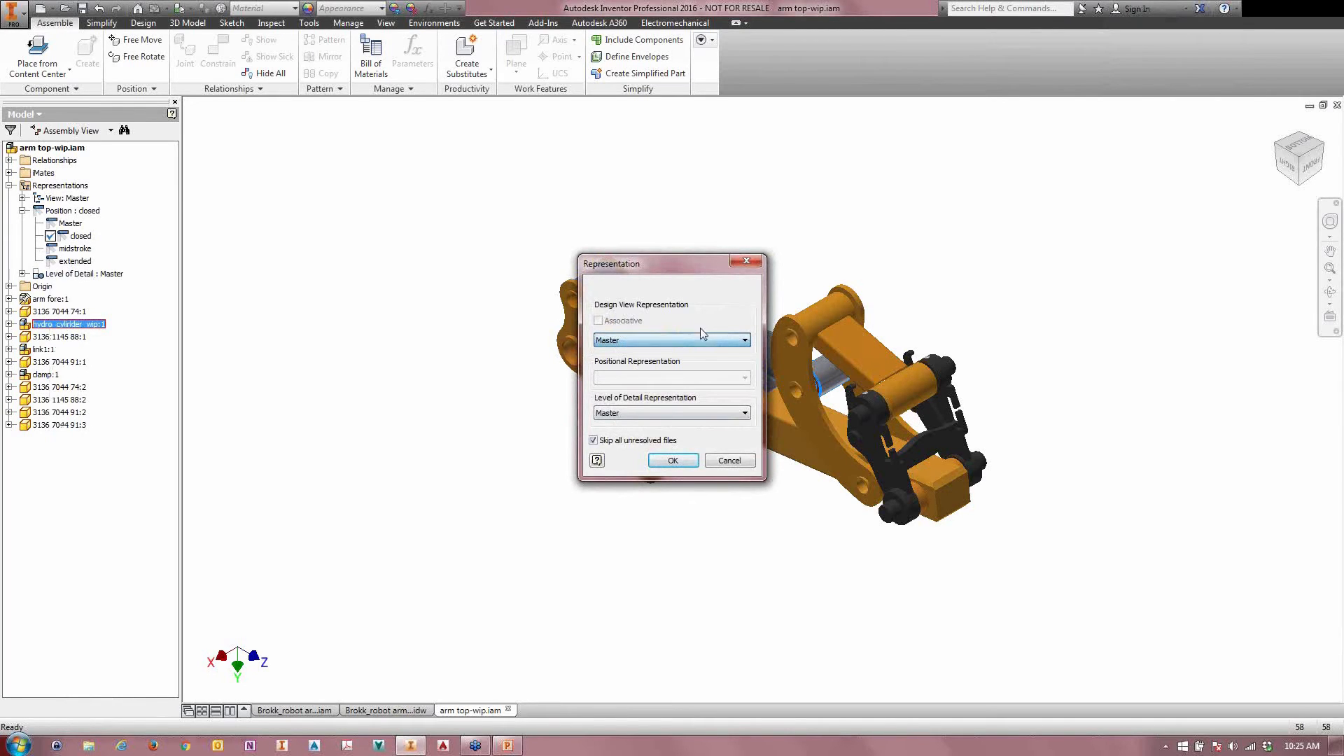
click(733, 464)
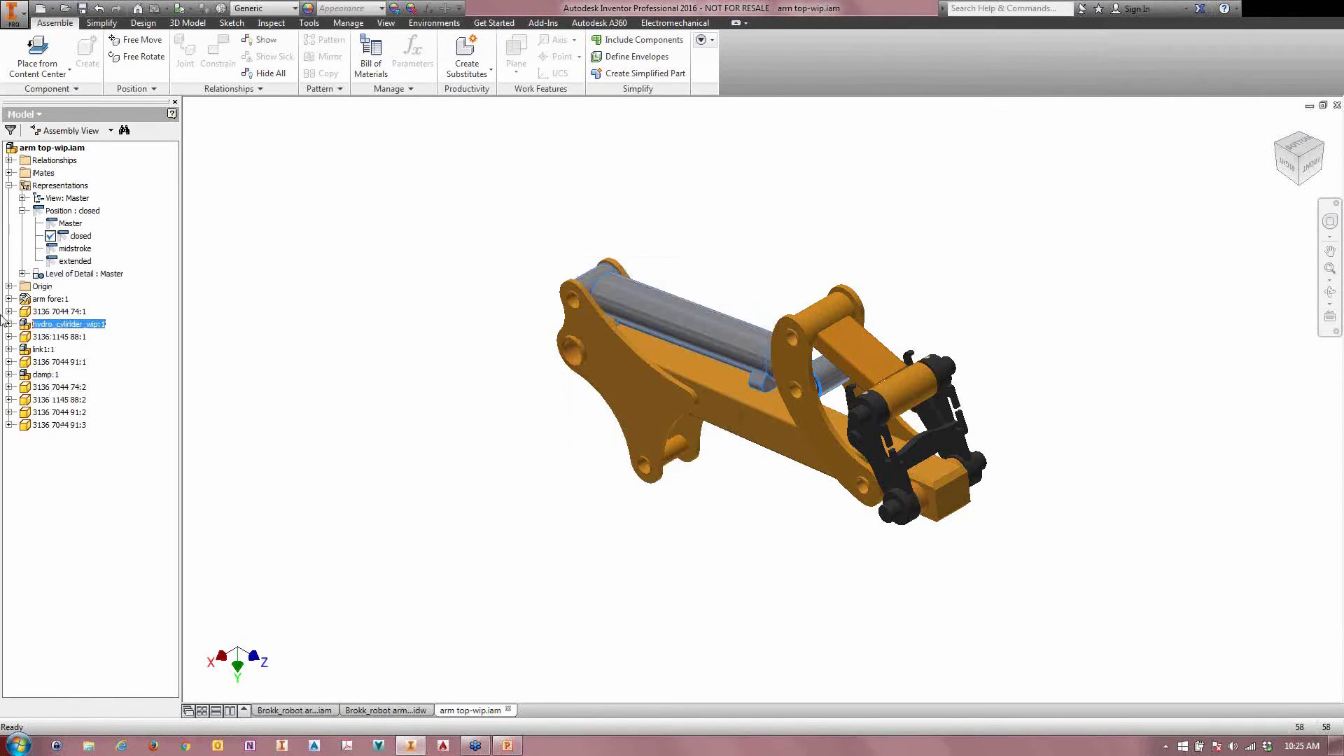
Step: Override hydro_cylinder_wip:1 in the closed representation to use the cylinder's closed positional representation
right_click(56, 329)
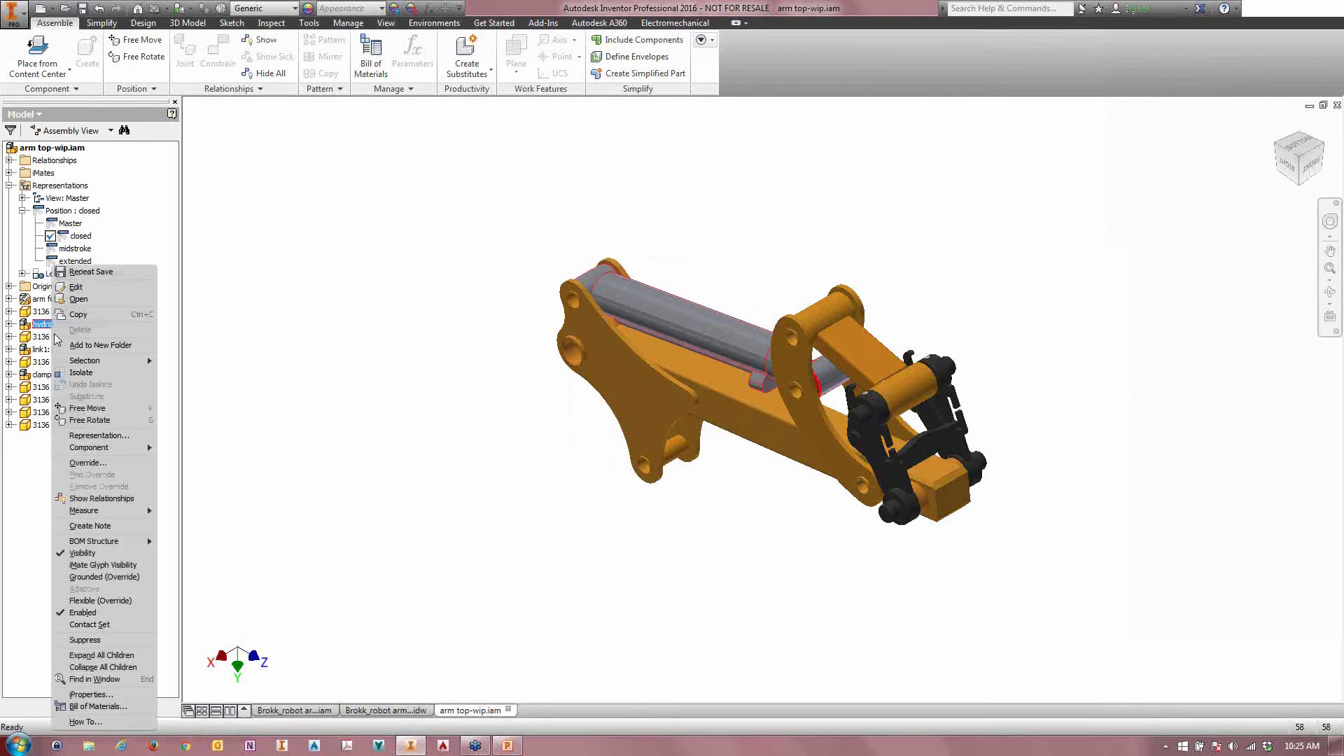
click(87, 463)
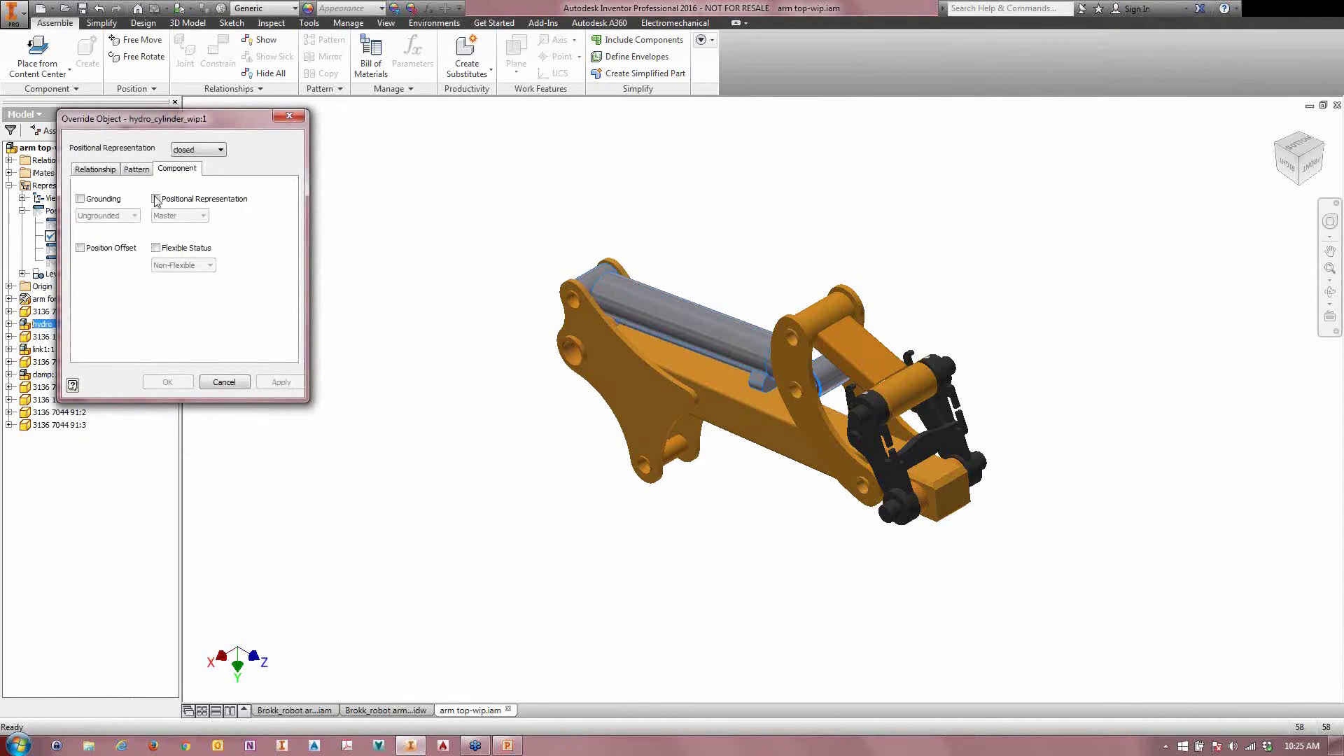
click(156, 200)
click(182, 216)
click(171, 245)
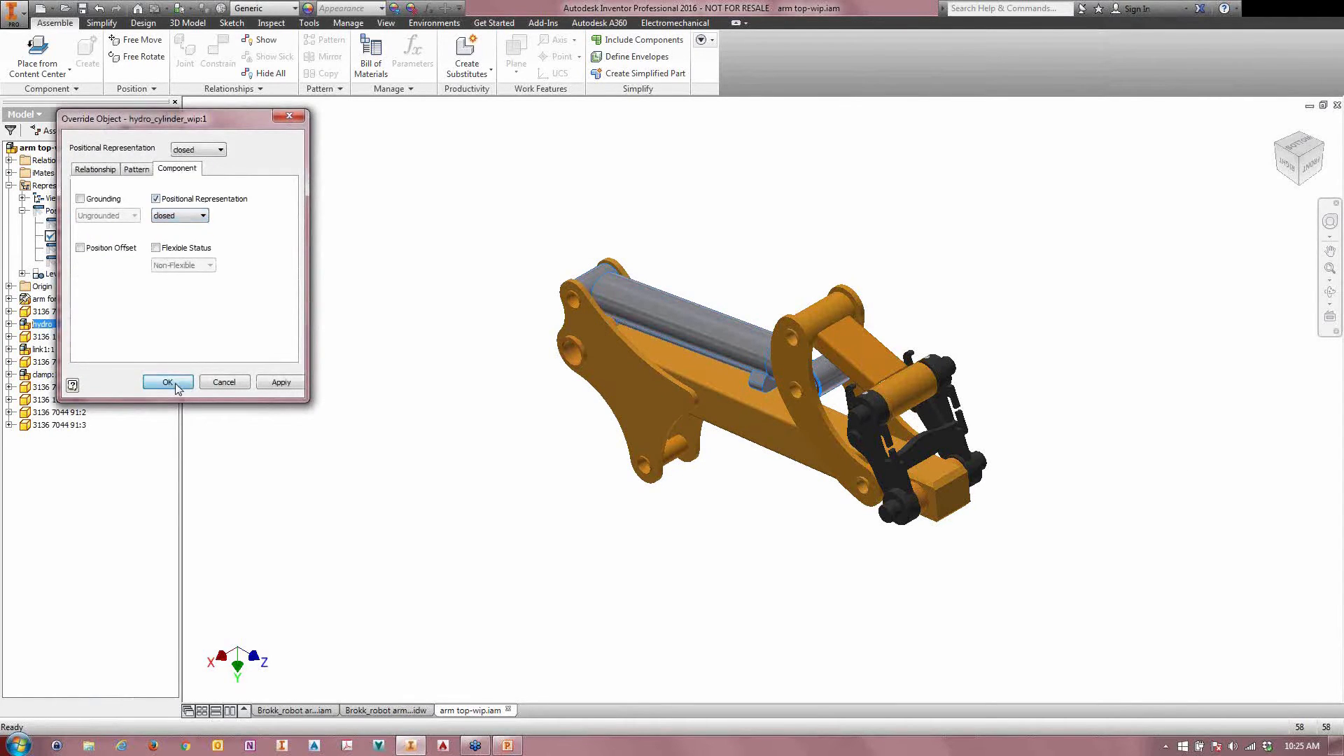
click(177, 387)
Step: Activate midstroke and override hydro_cylinder_wip:1 there with the cylinder's mid stroke positional representation
double_click(74, 250)
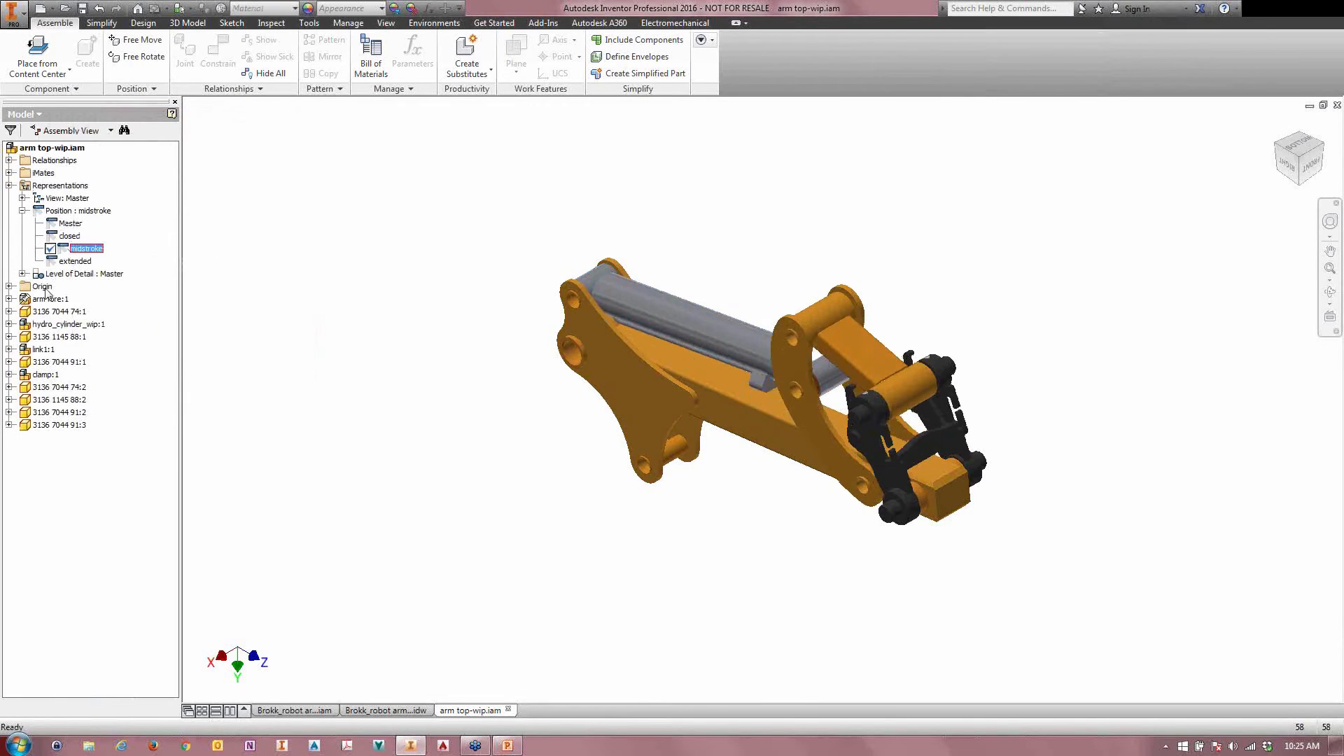
right_click(53, 327)
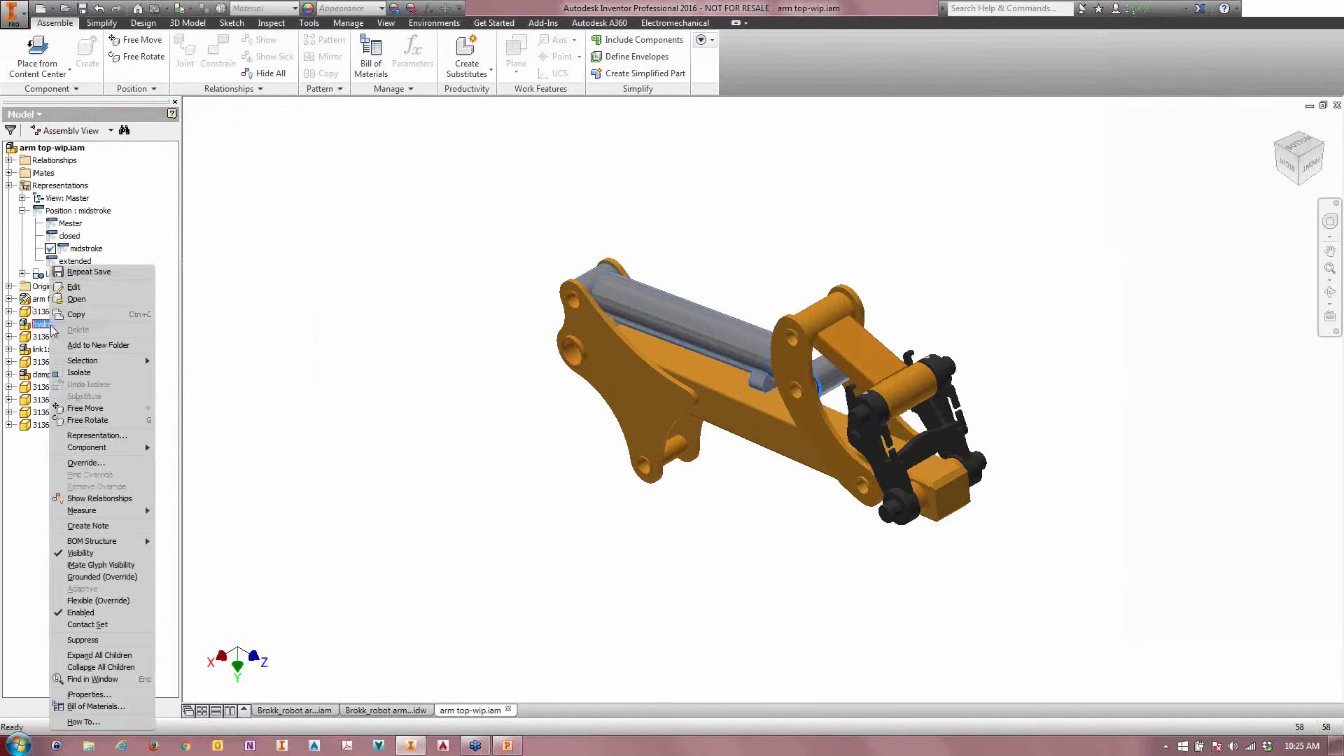
click(77, 463)
click(156, 199)
click(181, 216)
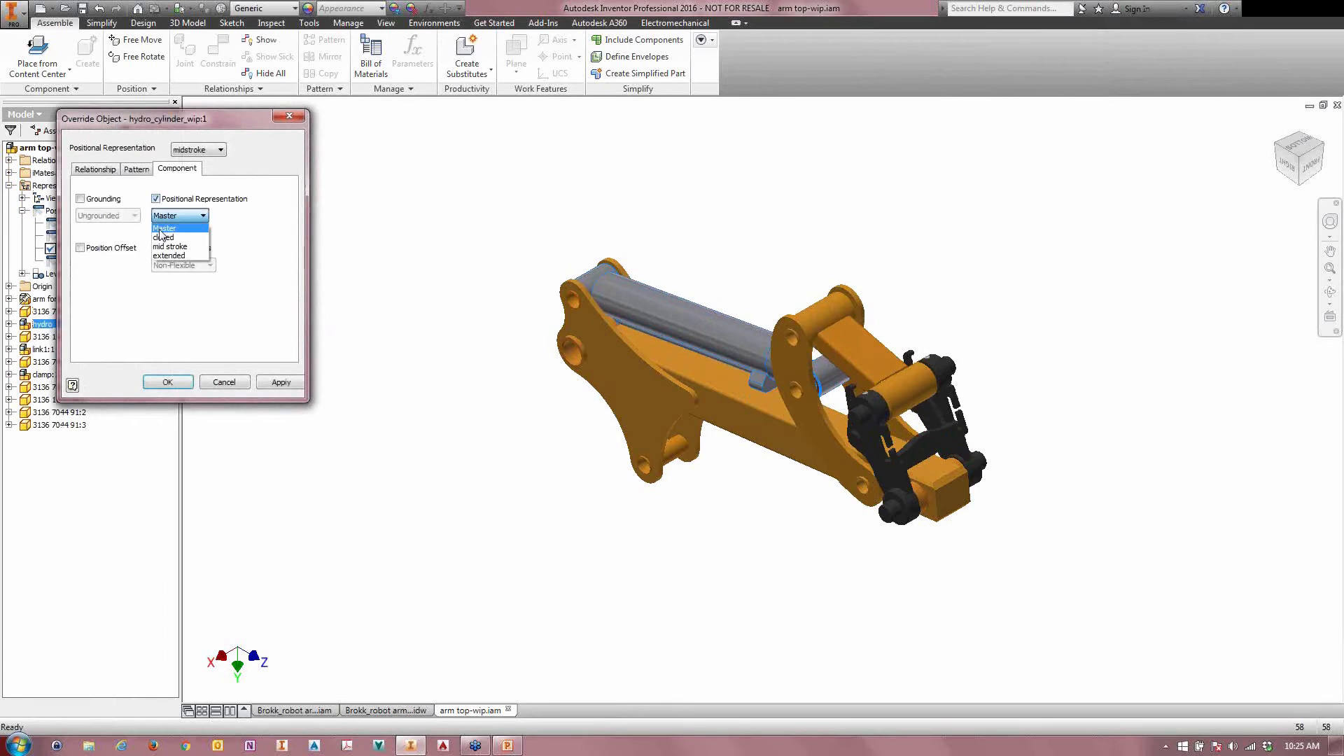
click(166, 247)
click(168, 381)
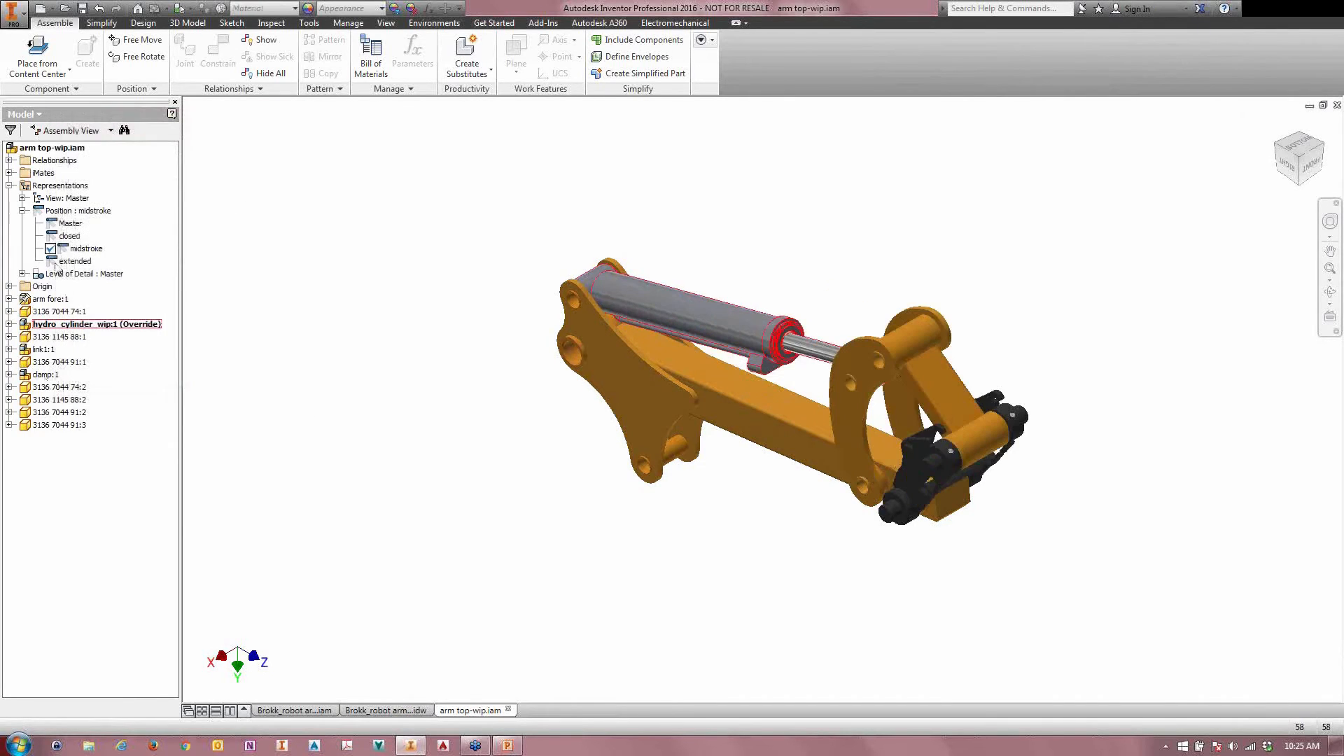
Step: Activate extended and override hydro_cylinder_wip:1 there with the cylinder's extended positional representation
double_click(73, 261)
right_click(56, 326)
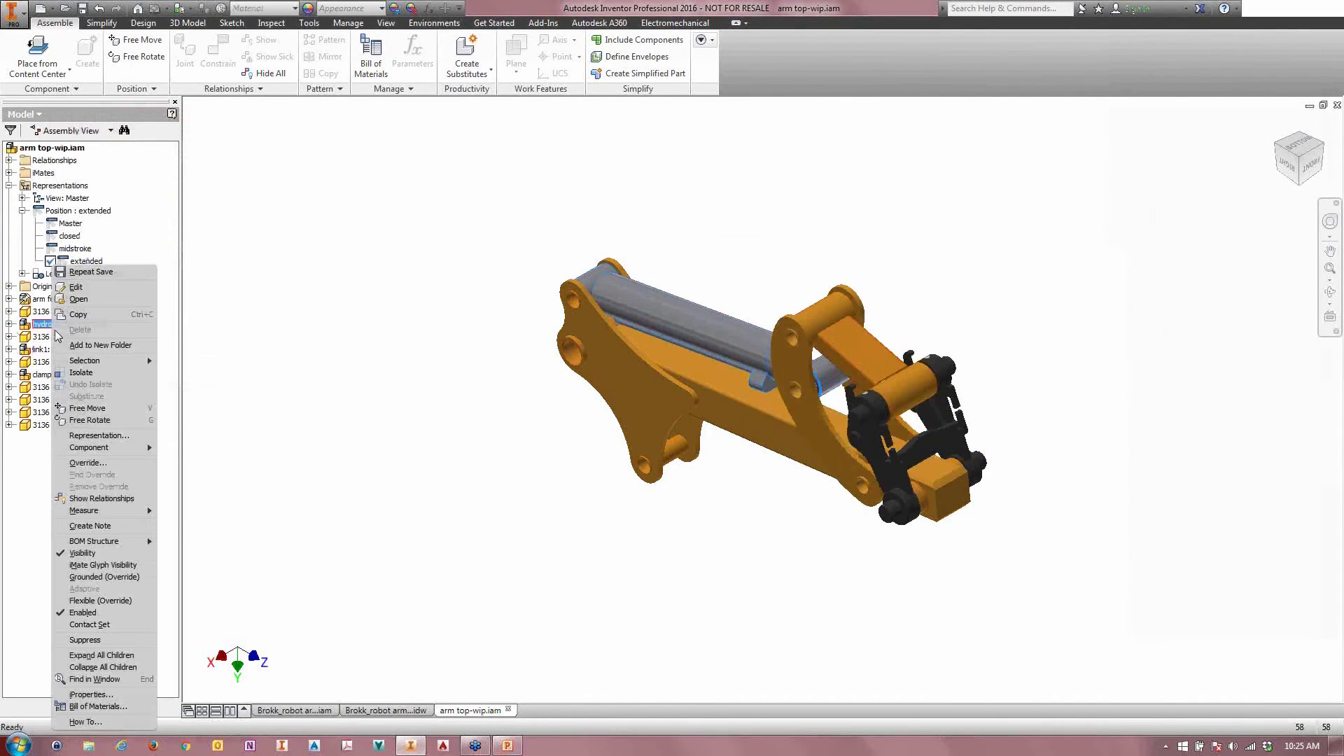
click(82, 463)
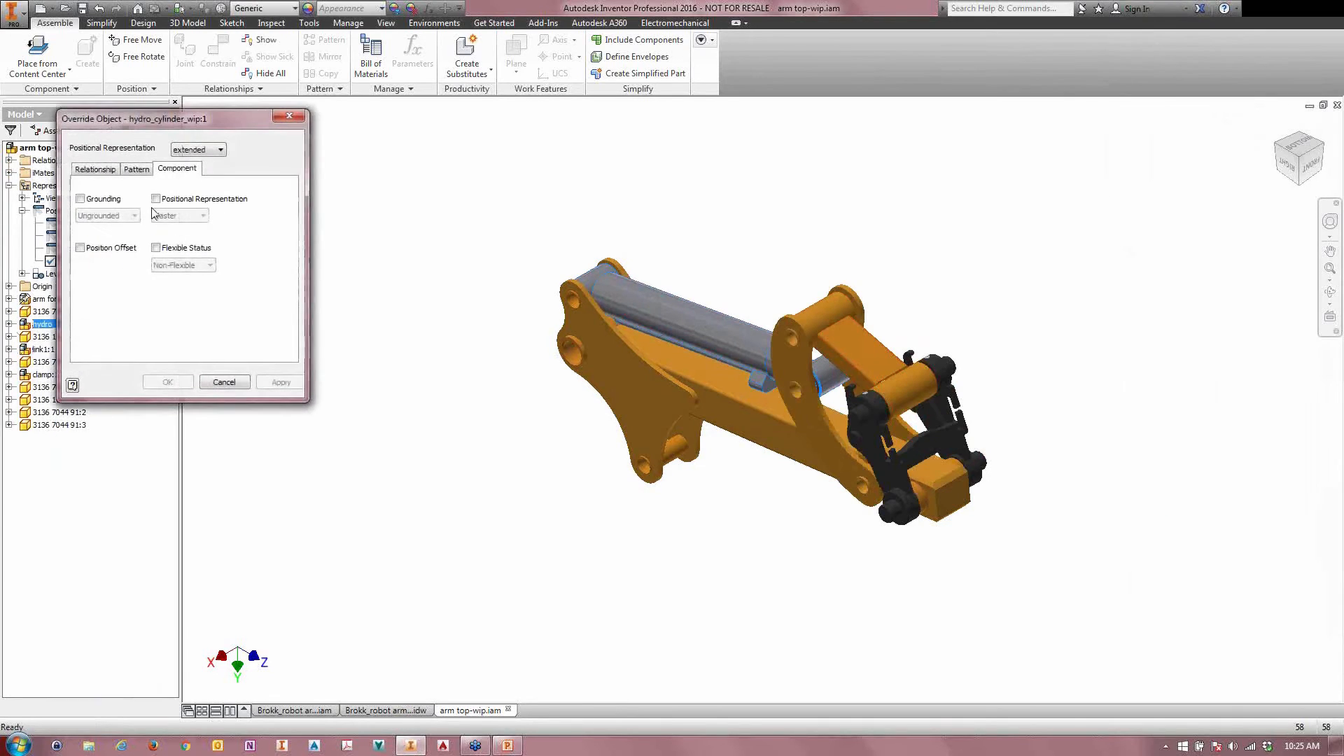
click(156, 199)
click(180, 215)
click(168, 259)
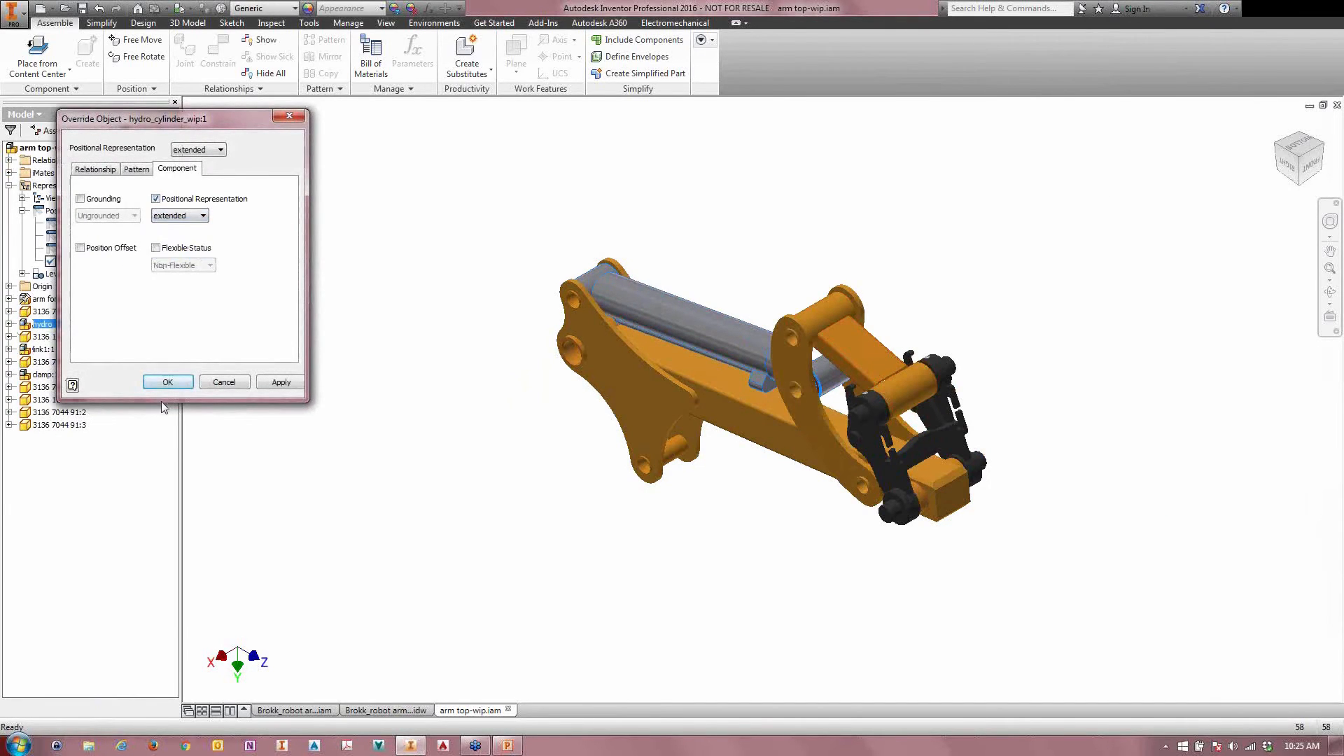
click(168, 382)
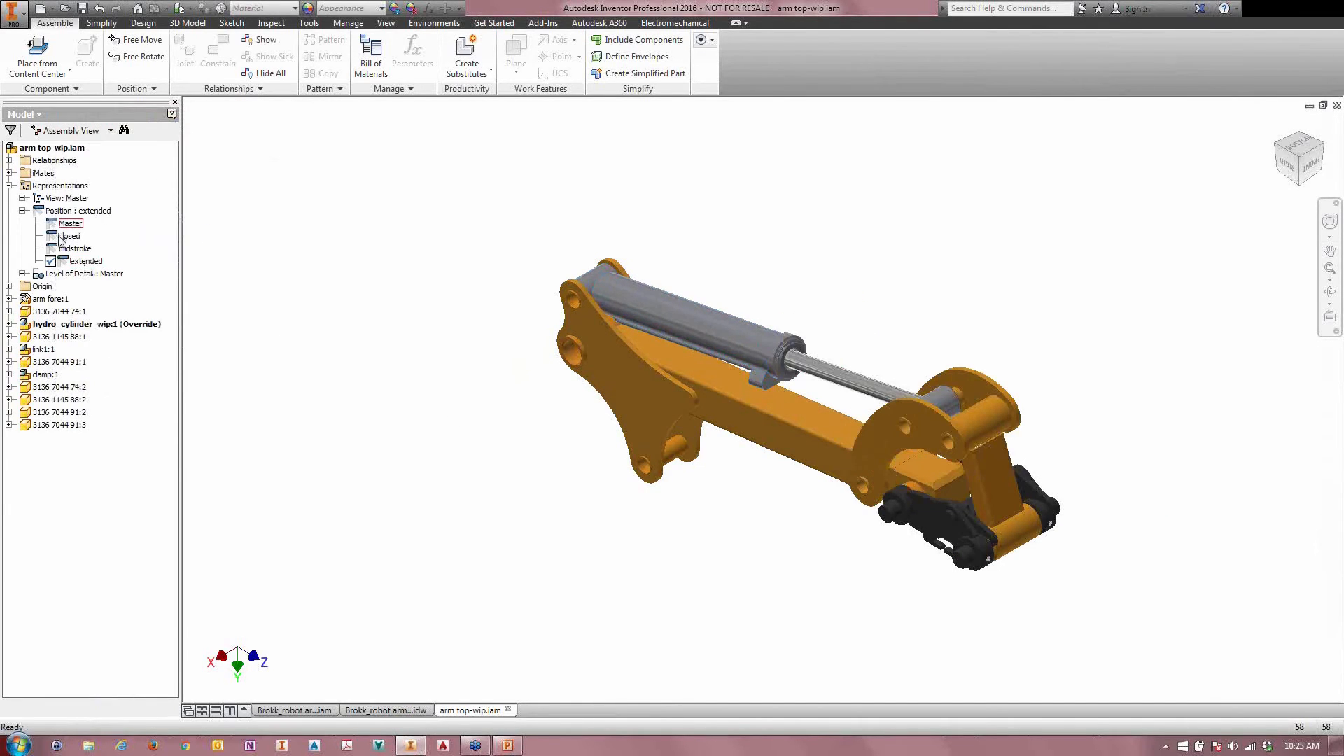
Step: Compare the arm top positions by activating closed, midstroke and extended in turn
double_click(67, 236)
double_click(70, 248)
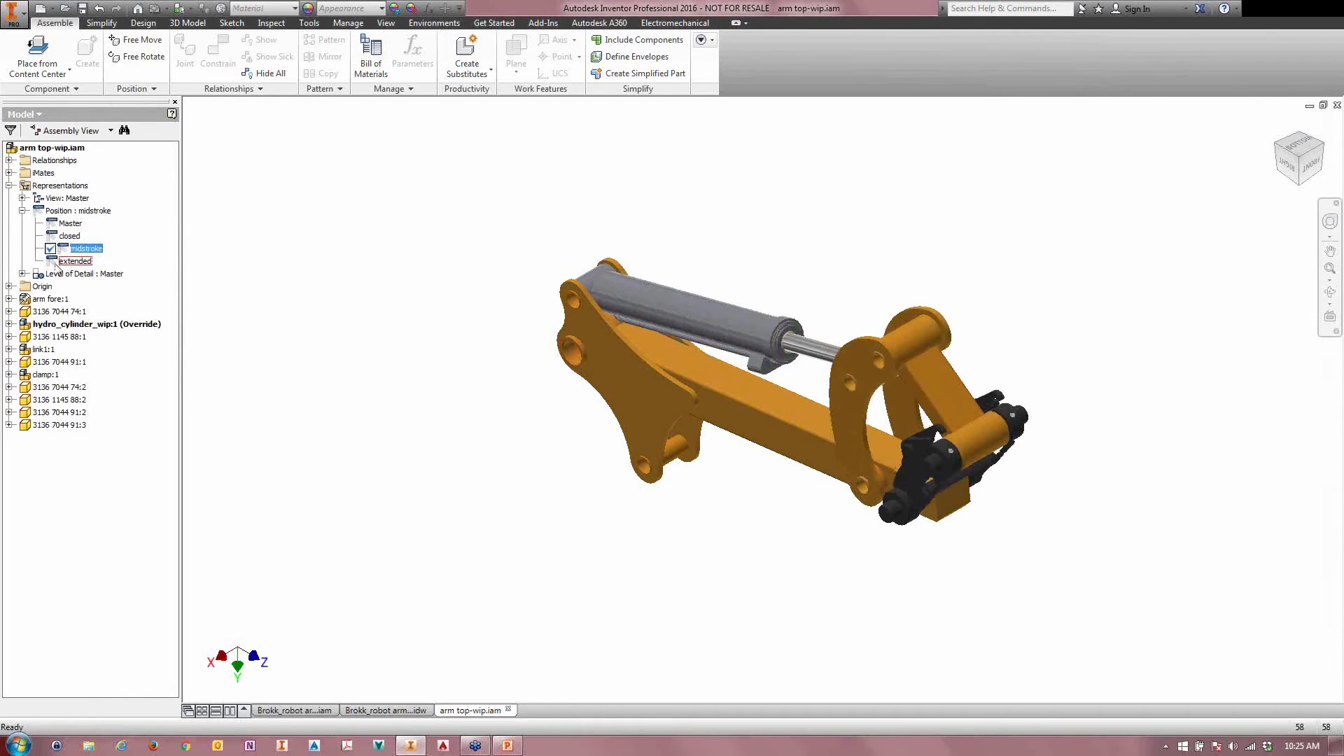
double_click(56, 263)
double_click(72, 248)
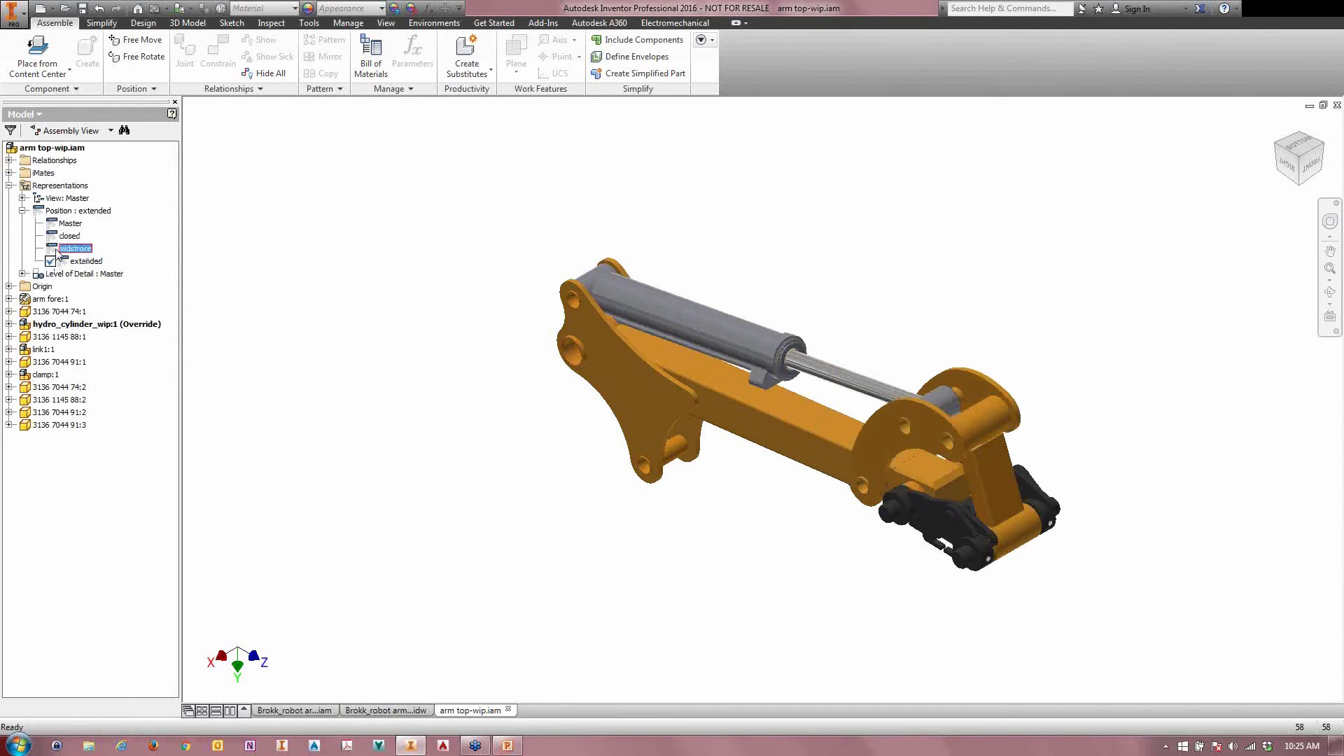
Step: Reactivate the Master positional representation of the arm top and try to move link1:1
double_click(71, 224)
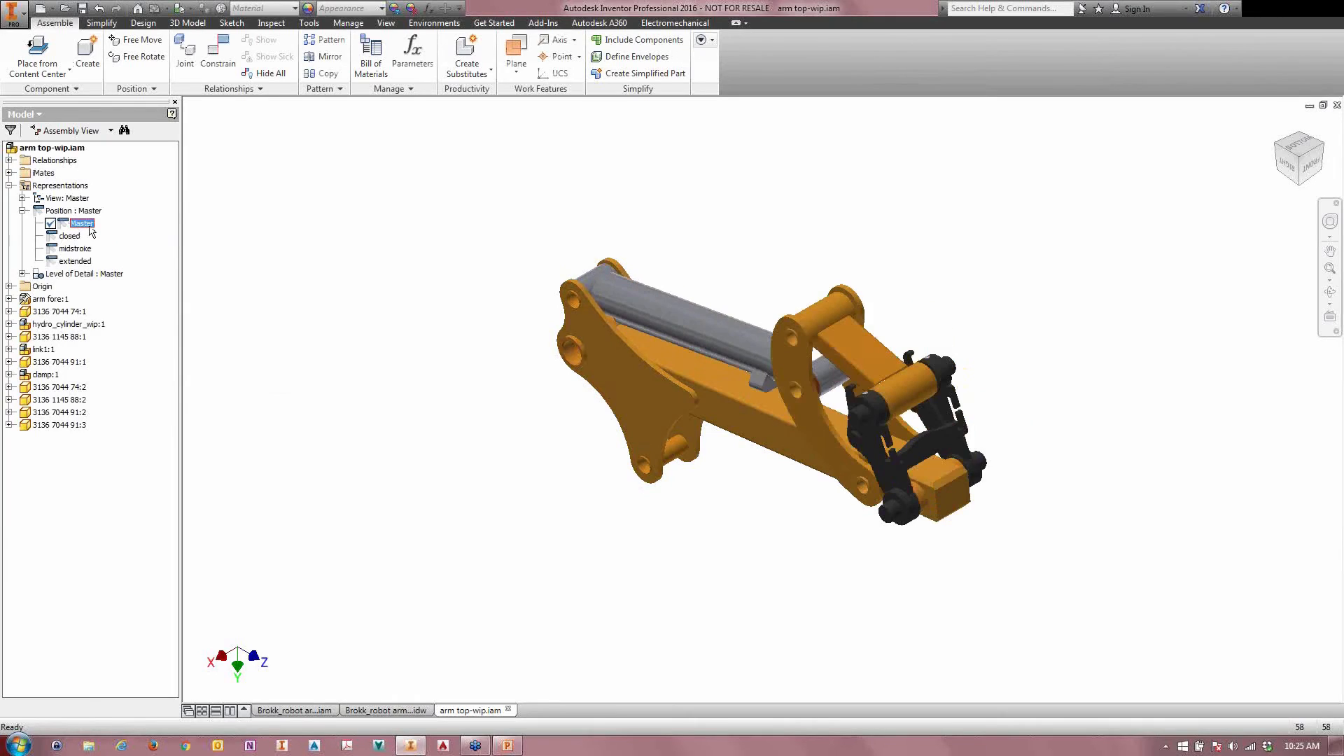
click(890, 354)
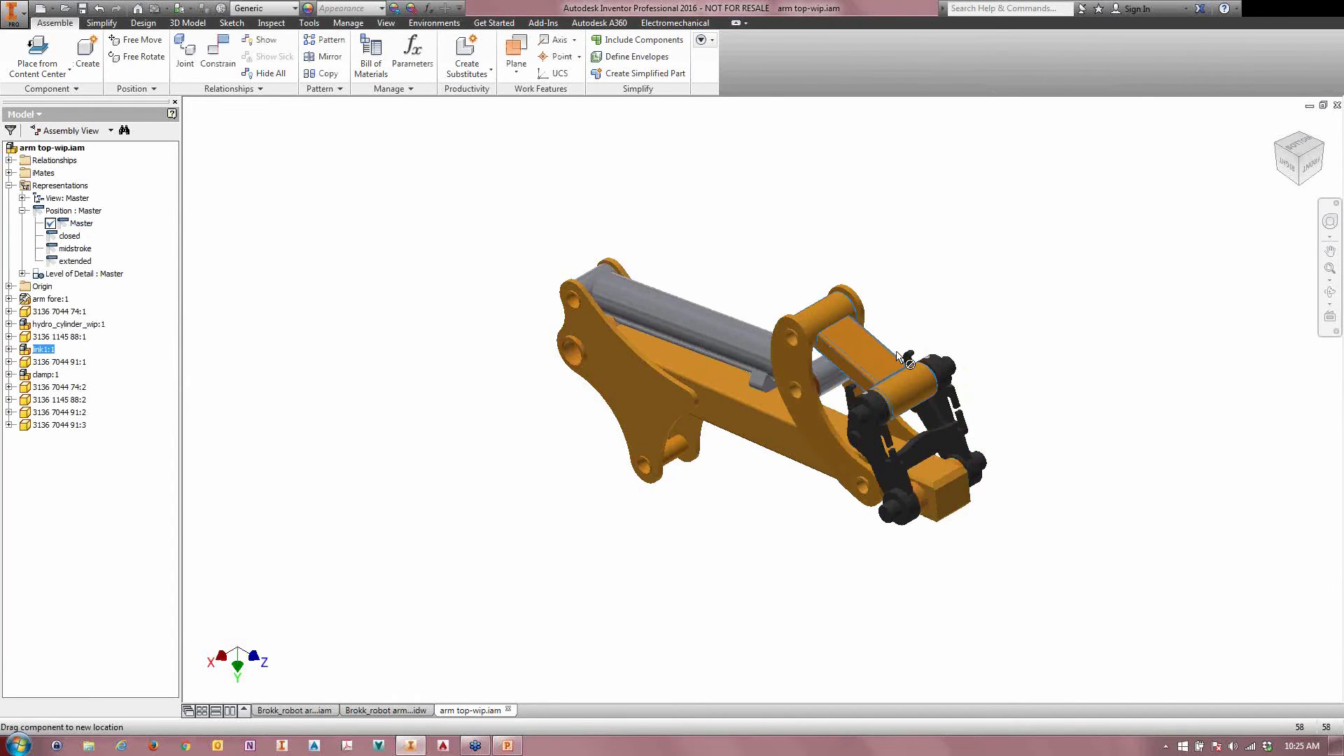
click(631, 358)
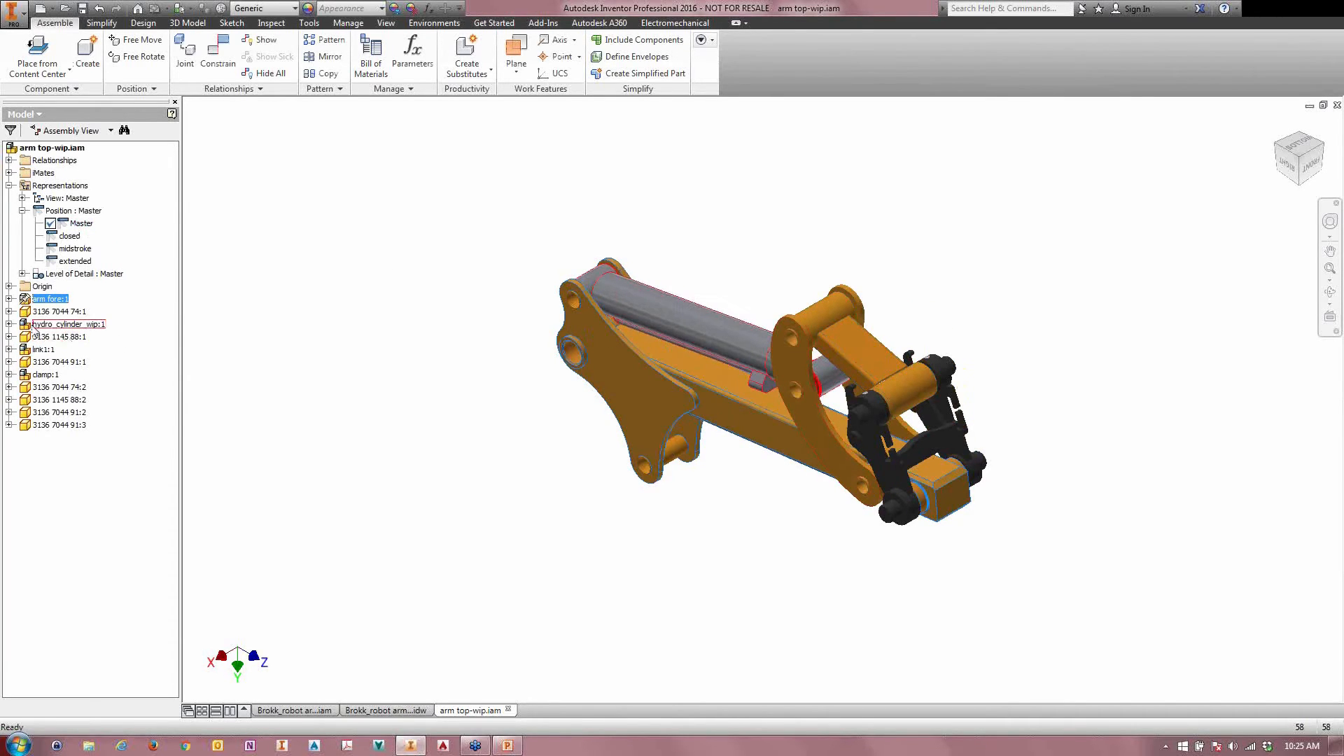
Step: Expand the representations of hydro_cylinder_wip:1 in the arm top assembly and check which positional representation is active
click(9, 324)
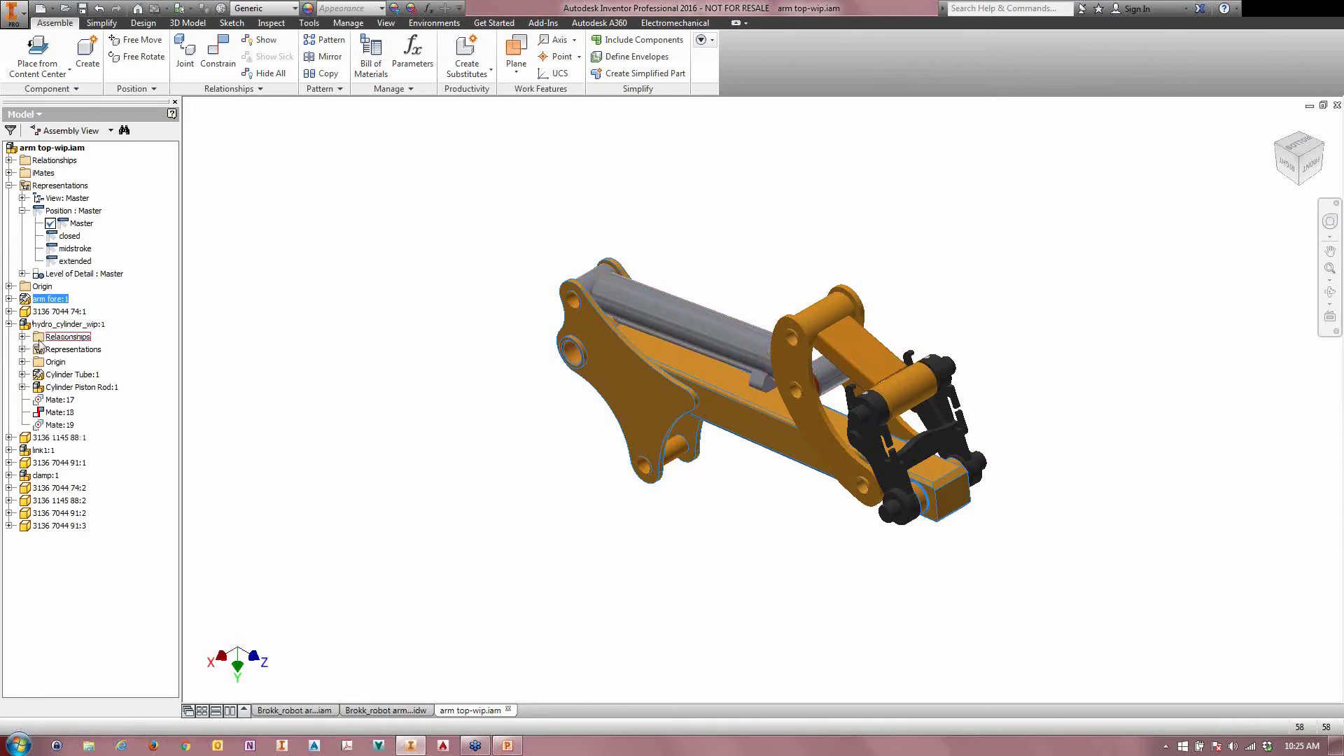
click(22, 350)
click(35, 362)
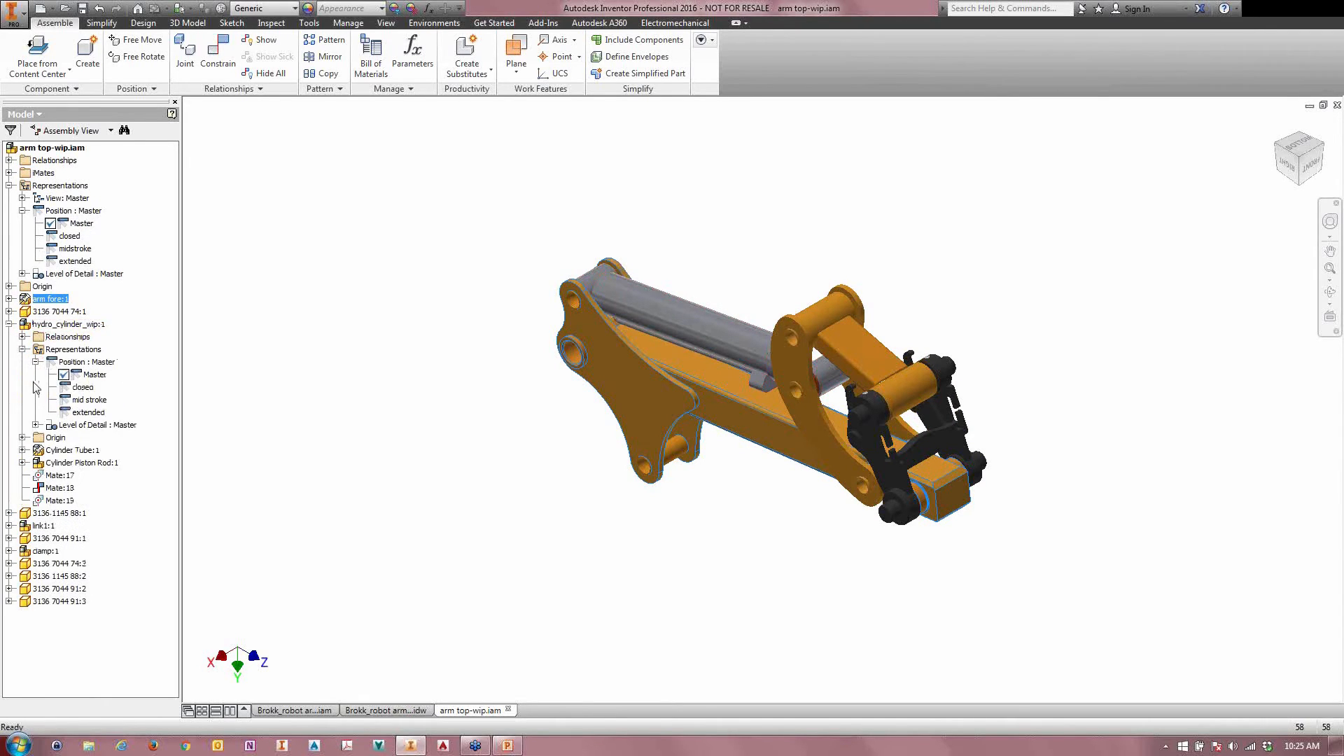
click(95, 375)
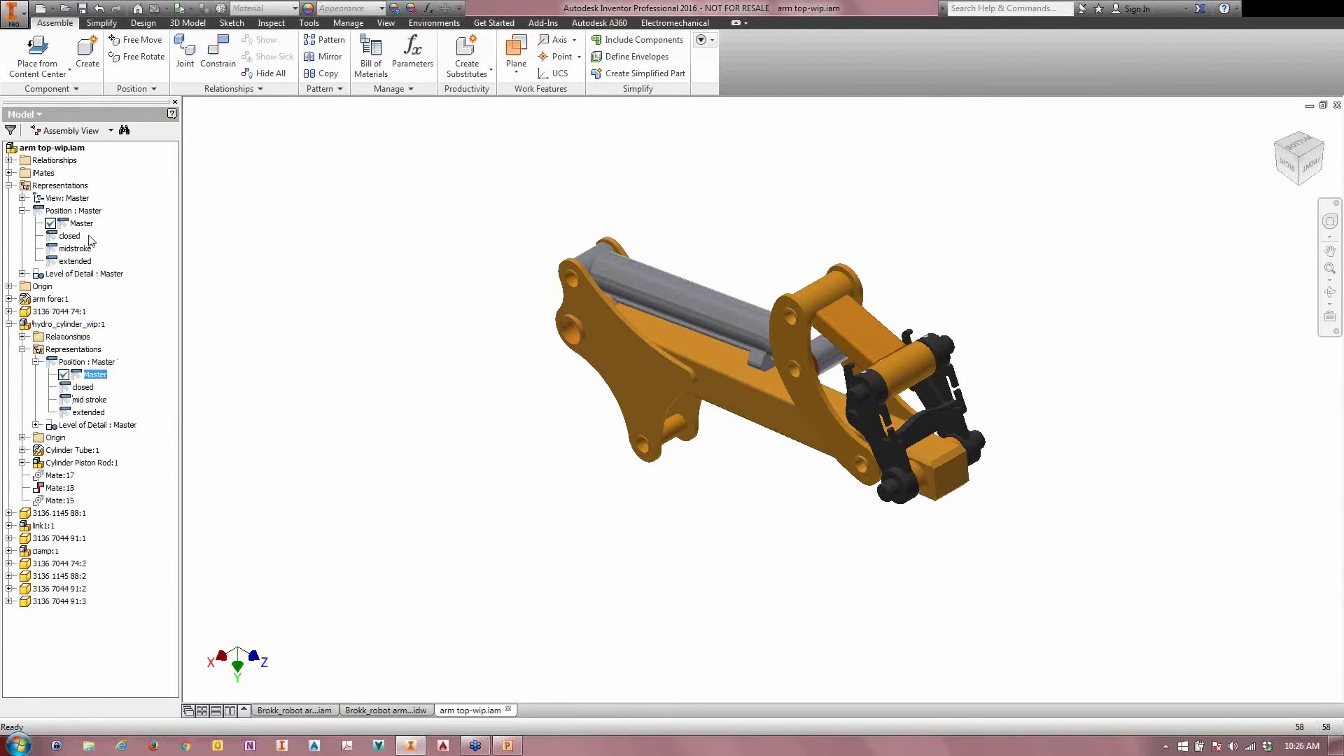
Step: Return to the Brokk_robot arm_wip.iam assembly and override arm top-wip:1 in center weld 1 with its midstroke positional representation
click(294, 711)
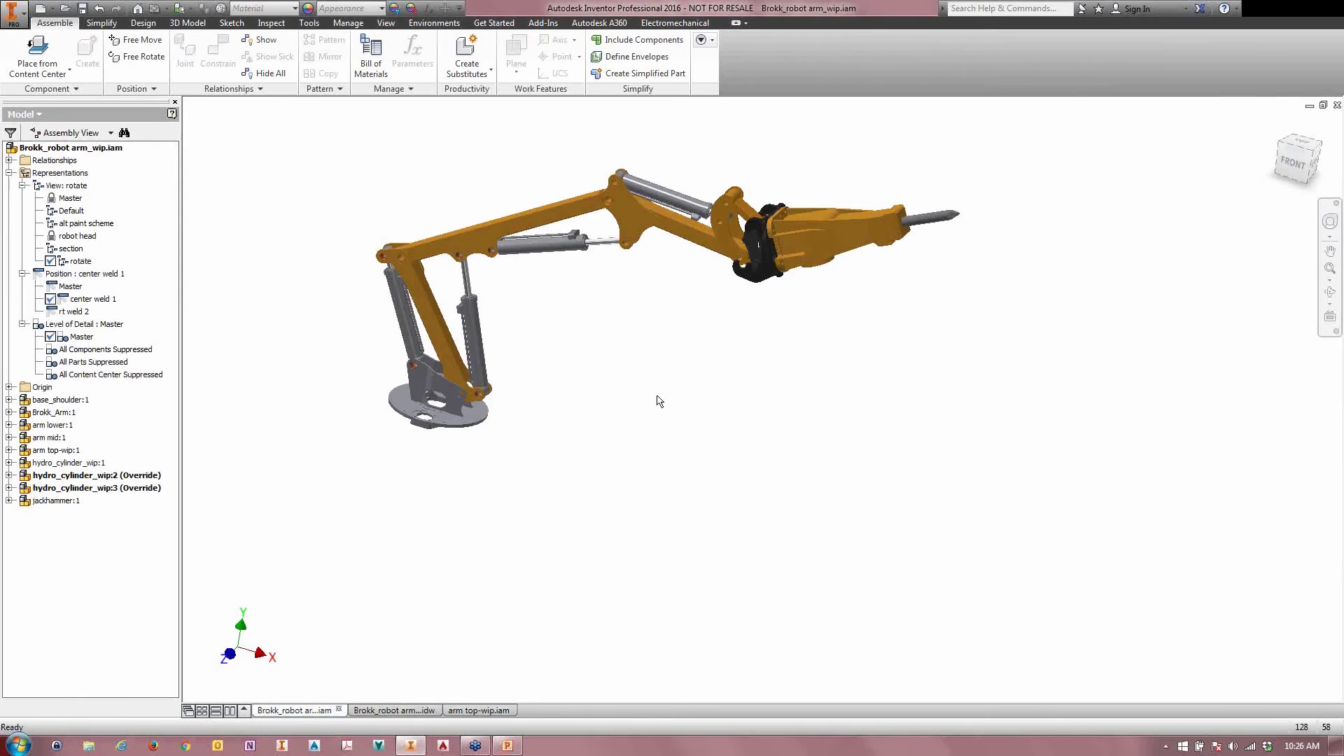
click(50, 466)
click(49, 452)
right_click(50, 454)
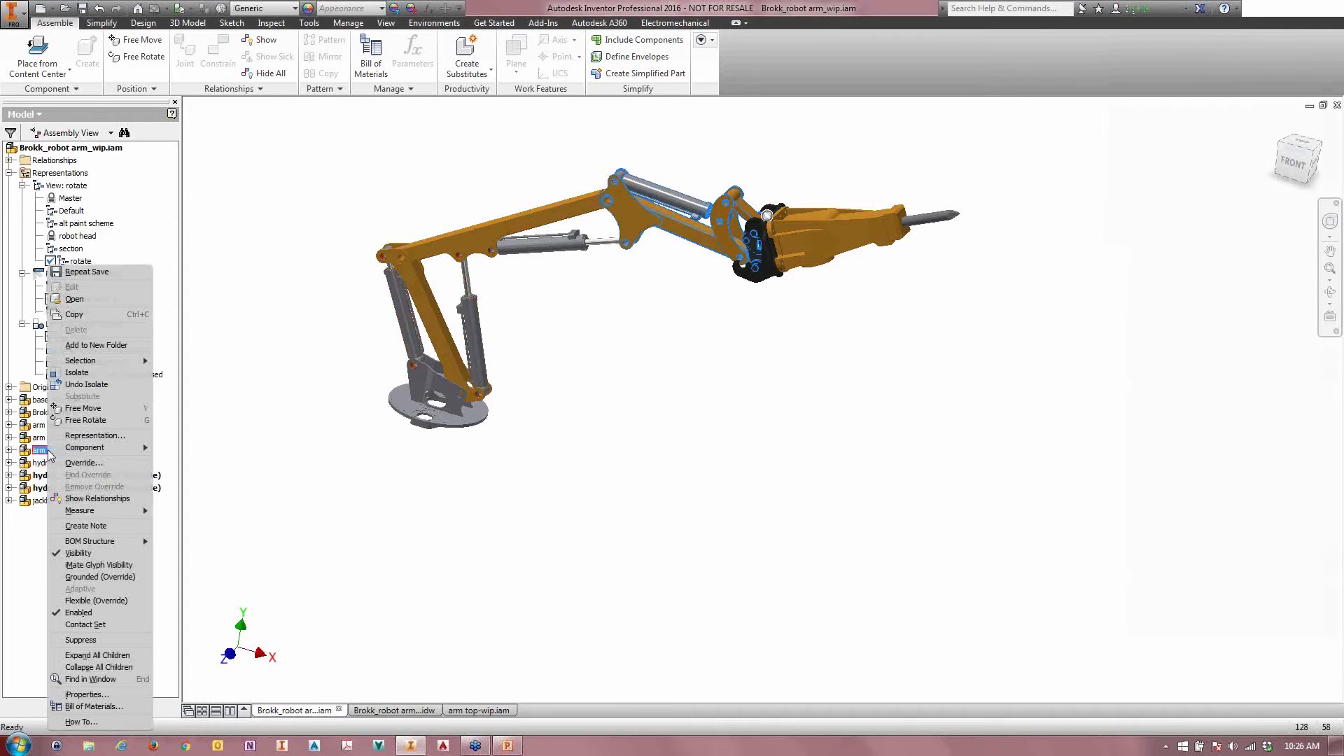
click(243, 417)
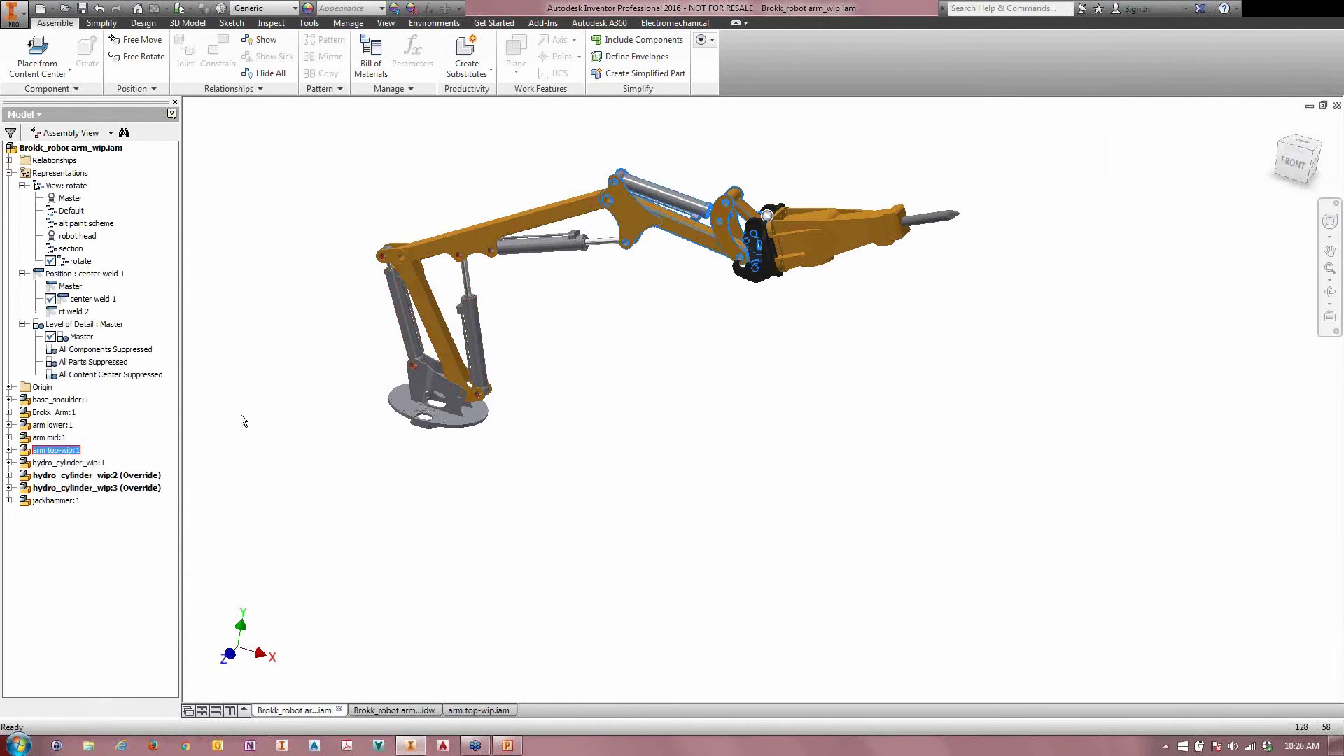
right_click(56, 450)
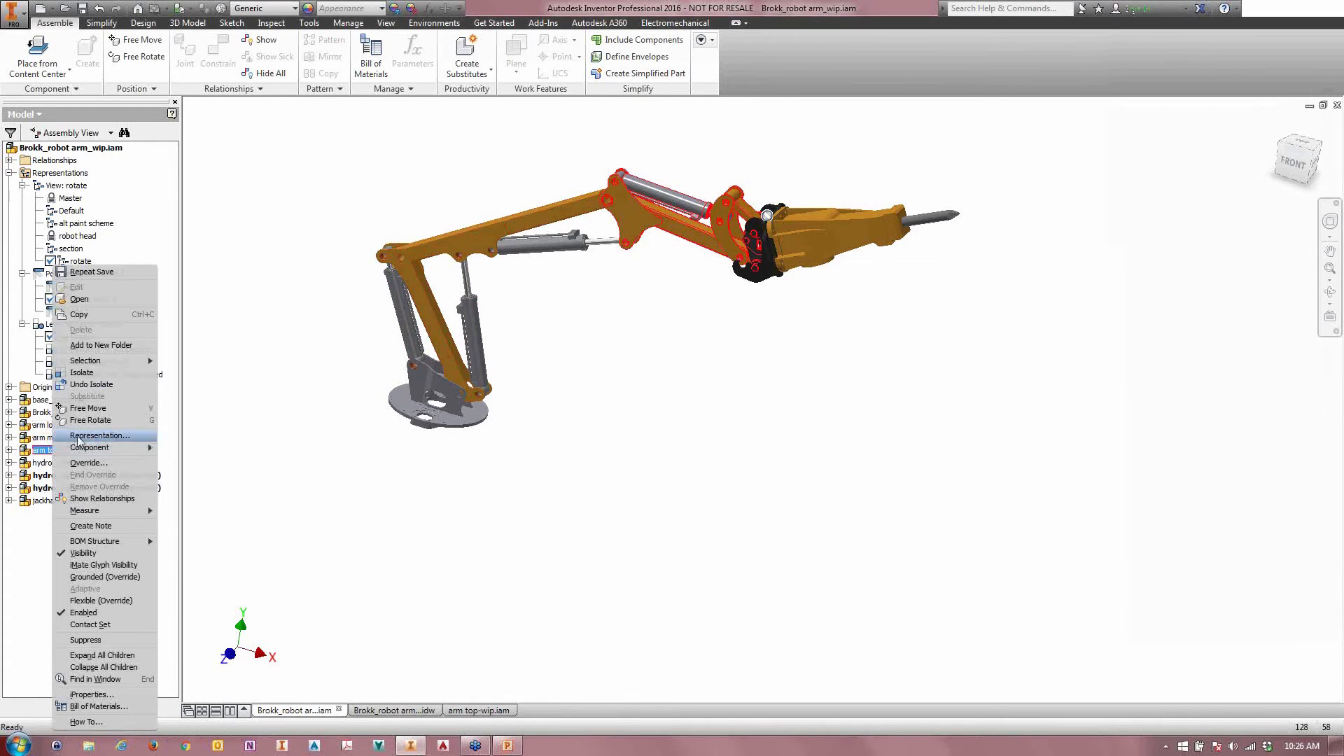
click(87, 463)
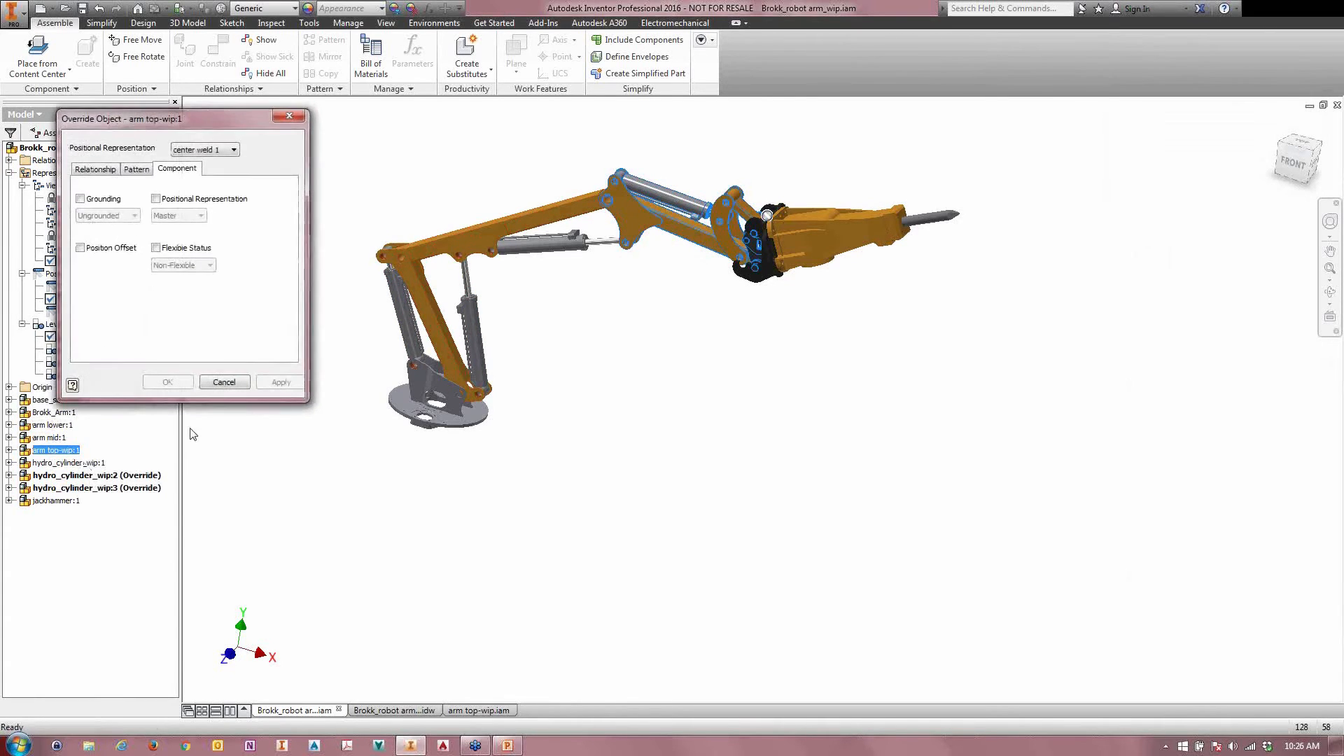
click(156, 199)
click(172, 216)
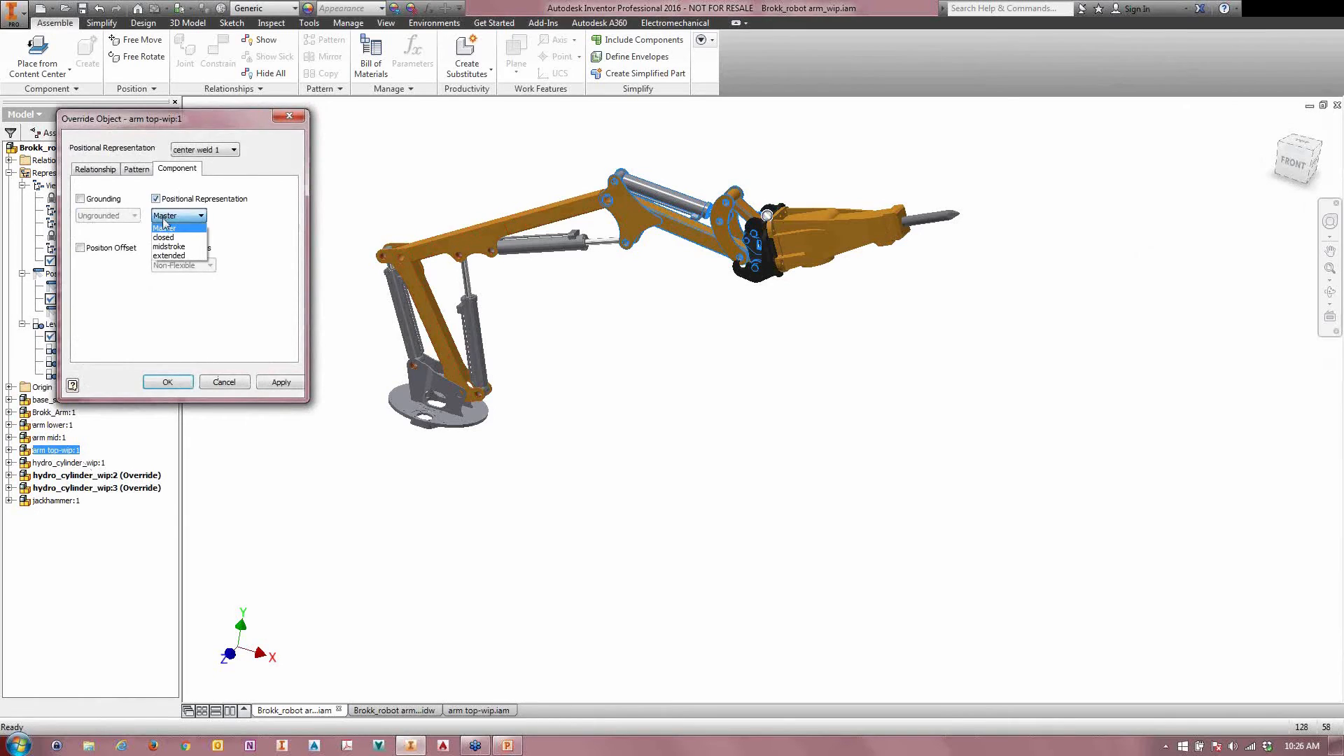
click(165, 247)
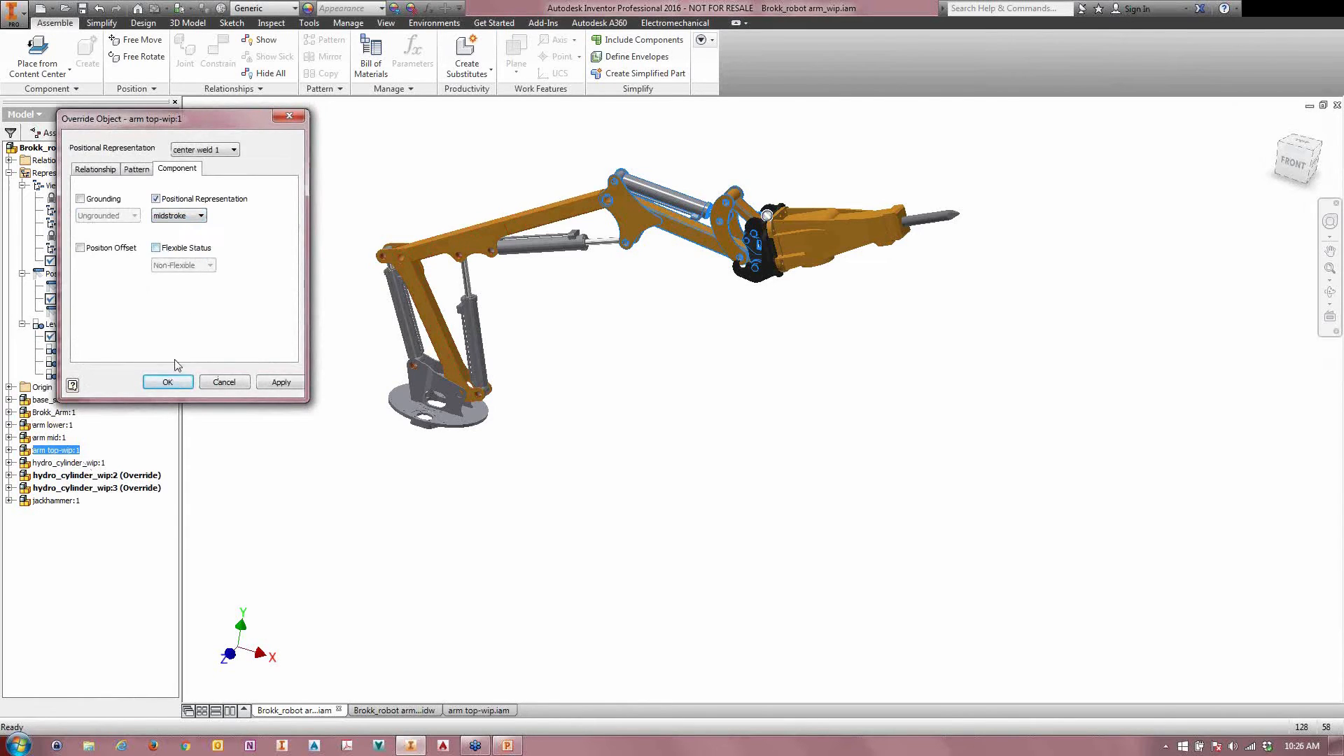
click(168, 382)
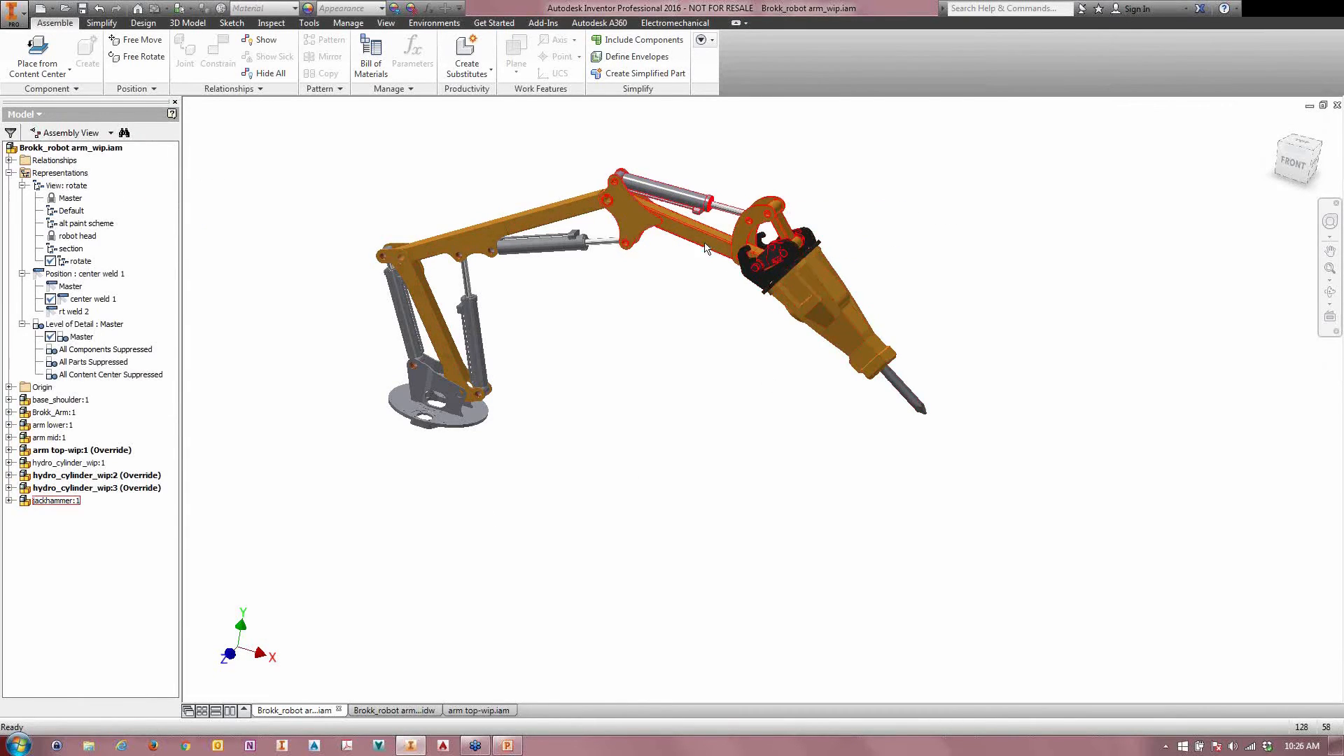
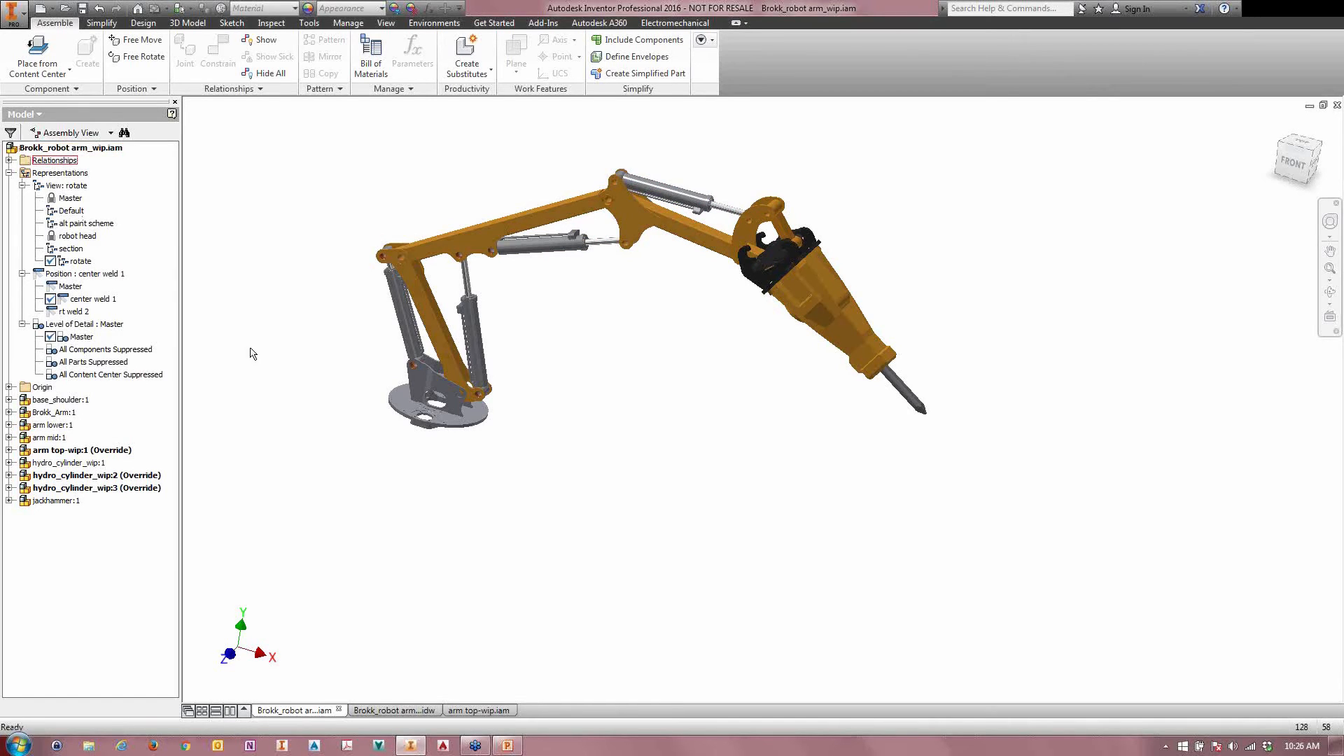
Step: Activate the rt weld 2 position and override hydro_cylinder_wip:2 with its extended positional representation
click(59, 312)
click(59, 312)
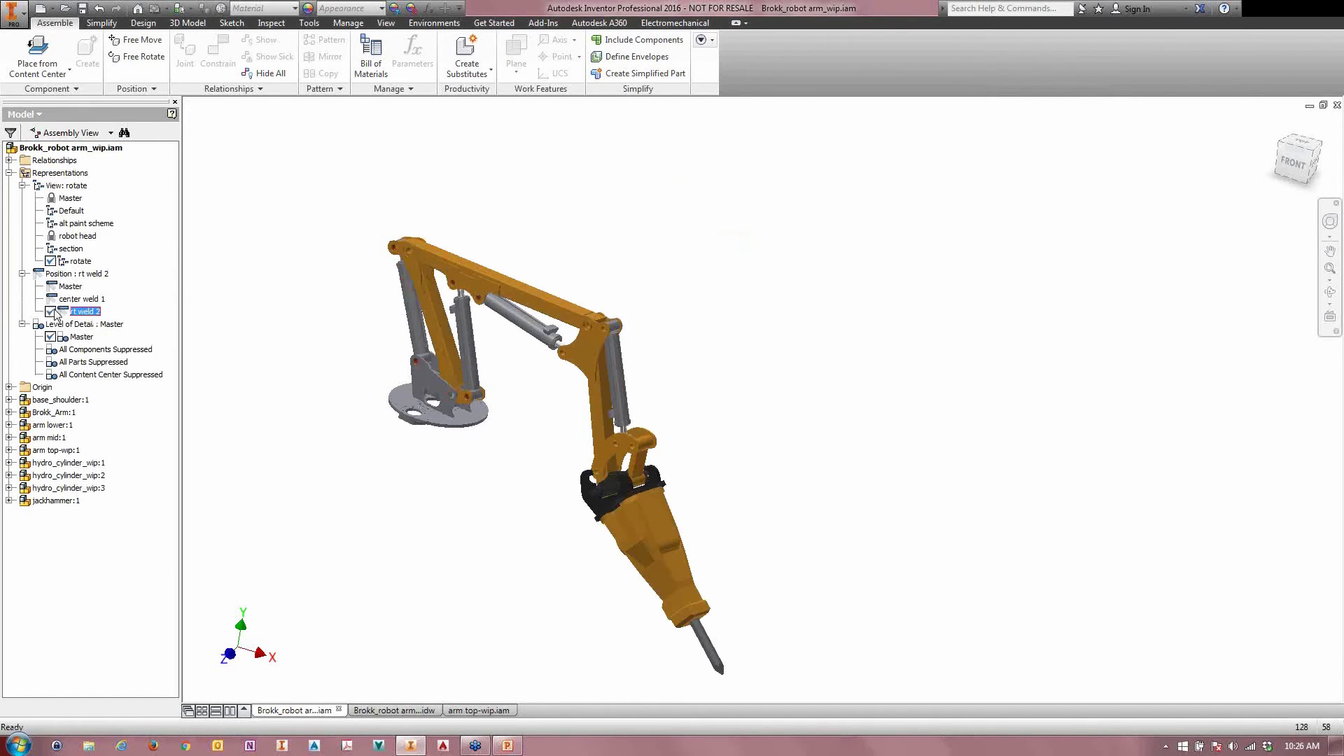
right_click(46, 480)
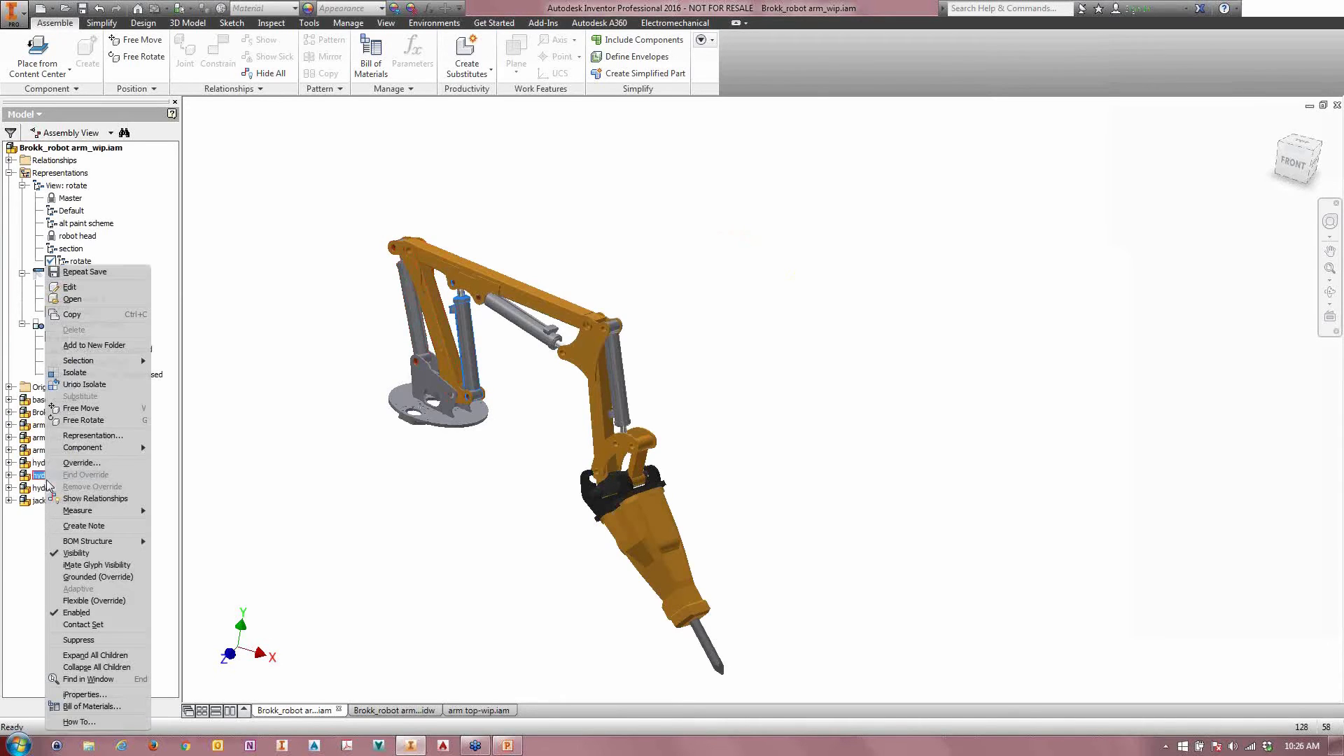
click(67, 464)
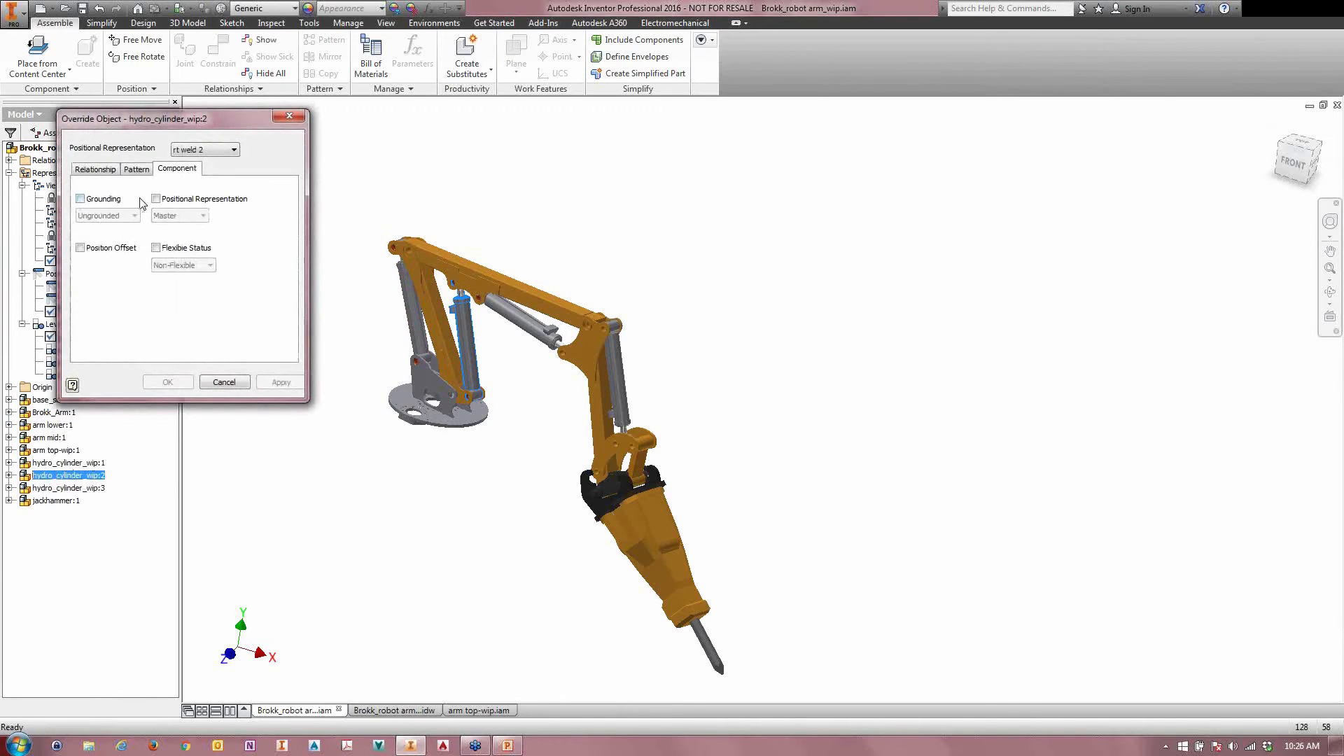
click(155, 199)
click(180, 215)
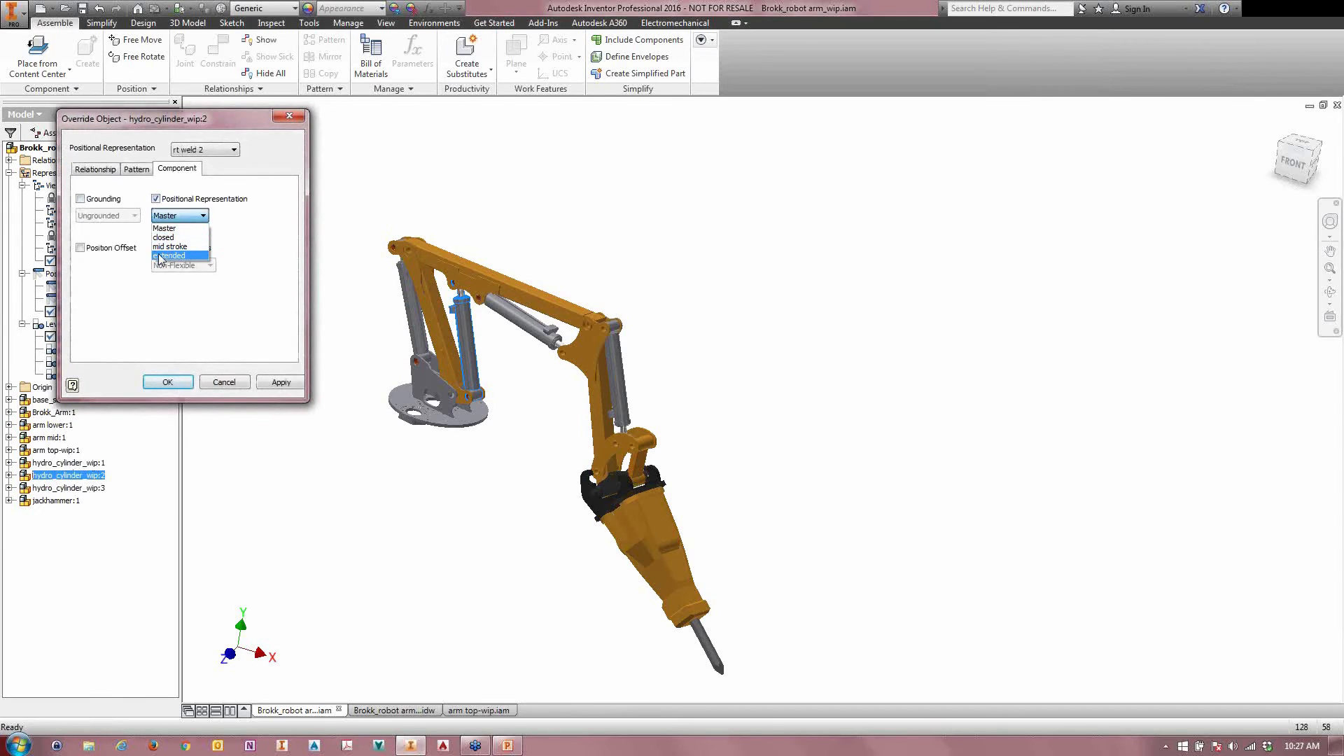
click(168, 256)
click(167, 381)
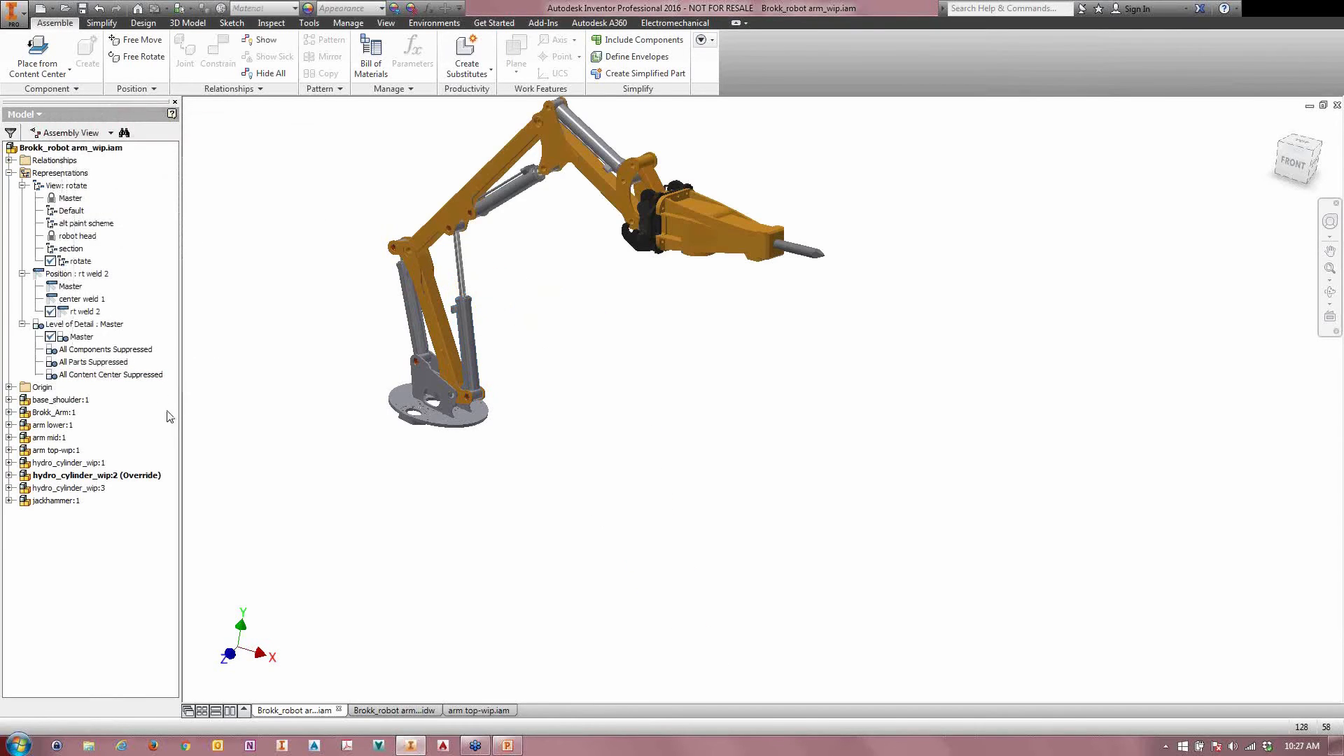
Step: Override arm top-wip:1 with its extended positional representation in rt weld 2
right_click(48, 454)
click(75, 462)
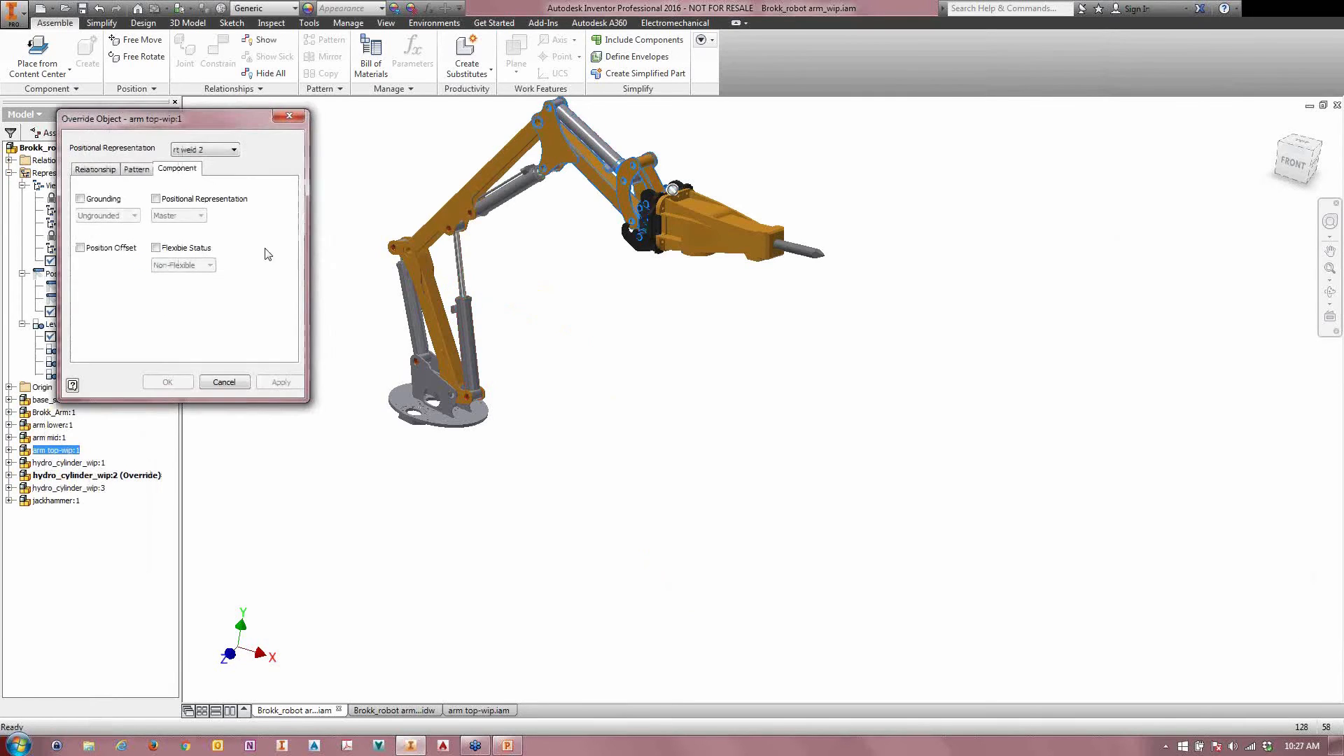
click(155, 199)
click(158, 215)
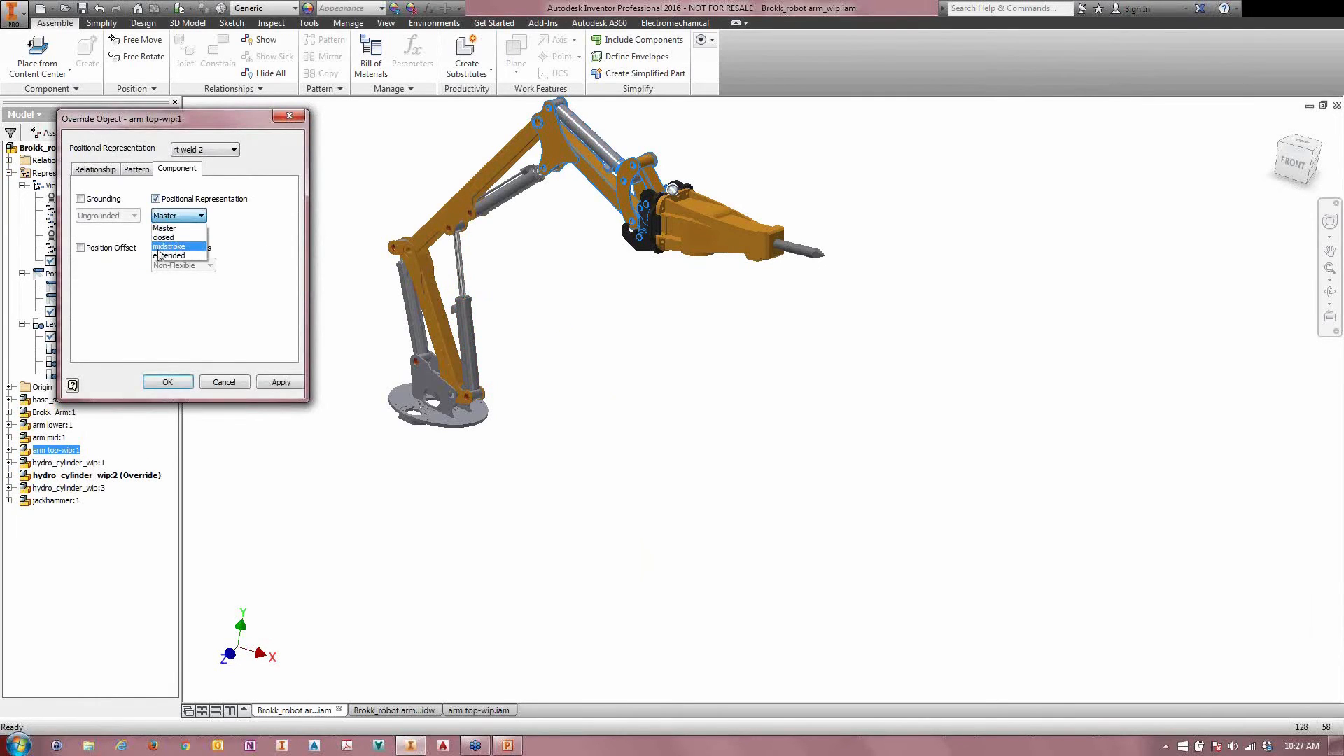
click(160, 265)
click(168, 381)
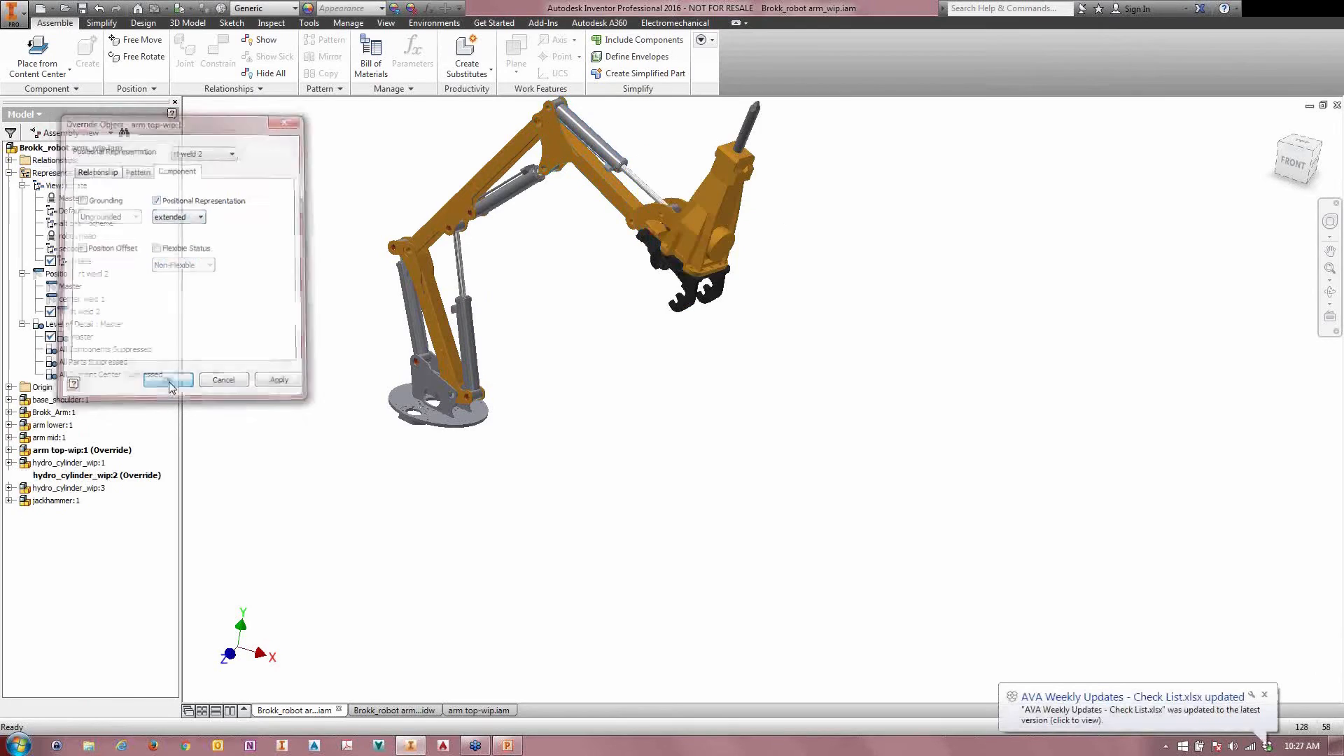
middle_drag(595, 378, 615, 465)
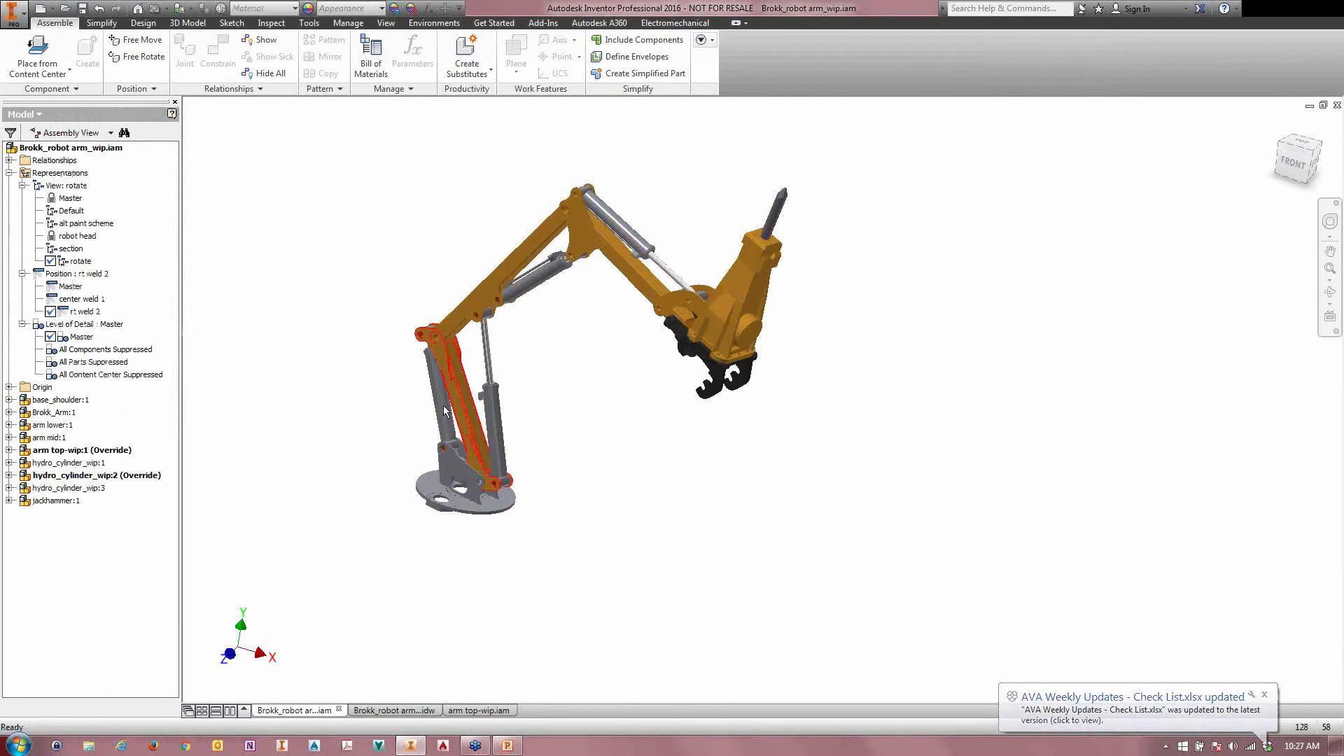
middle_drag(393, 393, 405, 359)
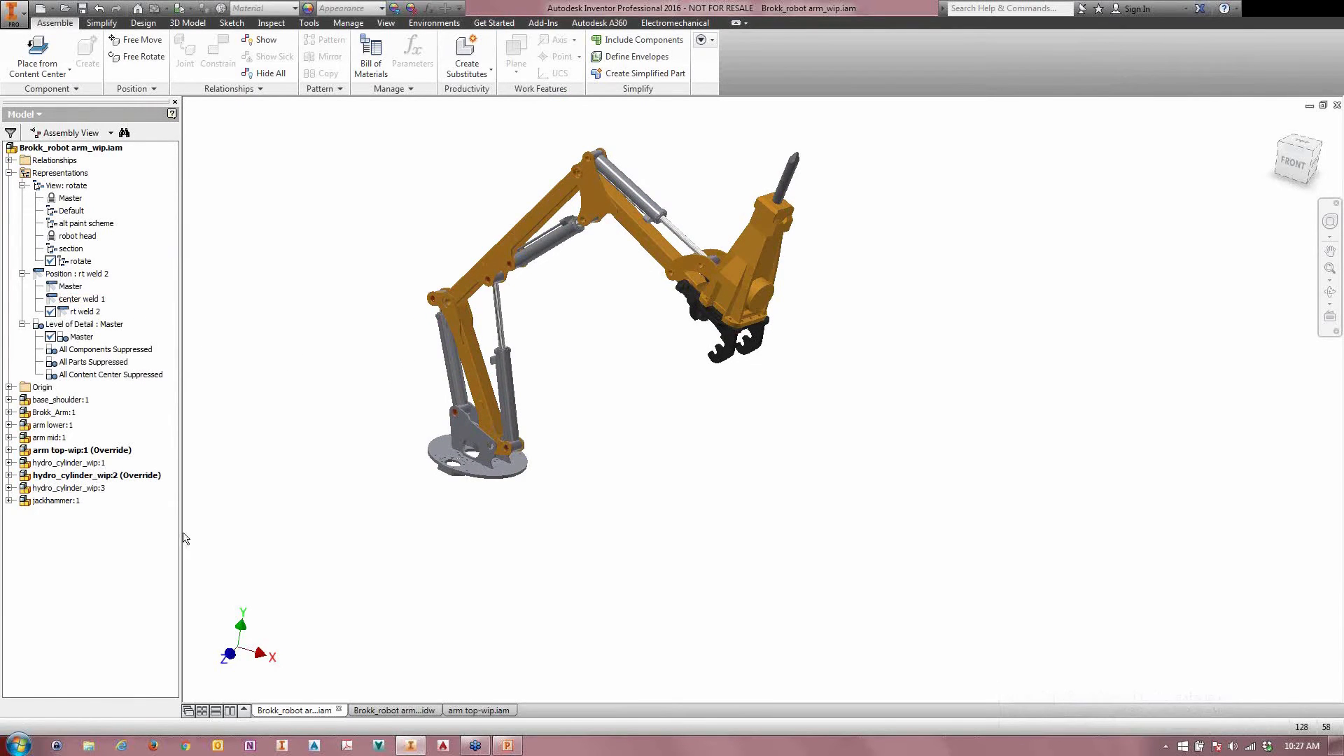
Step: Switch to the Brokk_robot arm_wip.idw drawing and set the red arm view's position to center weld 1
click(397, 712)
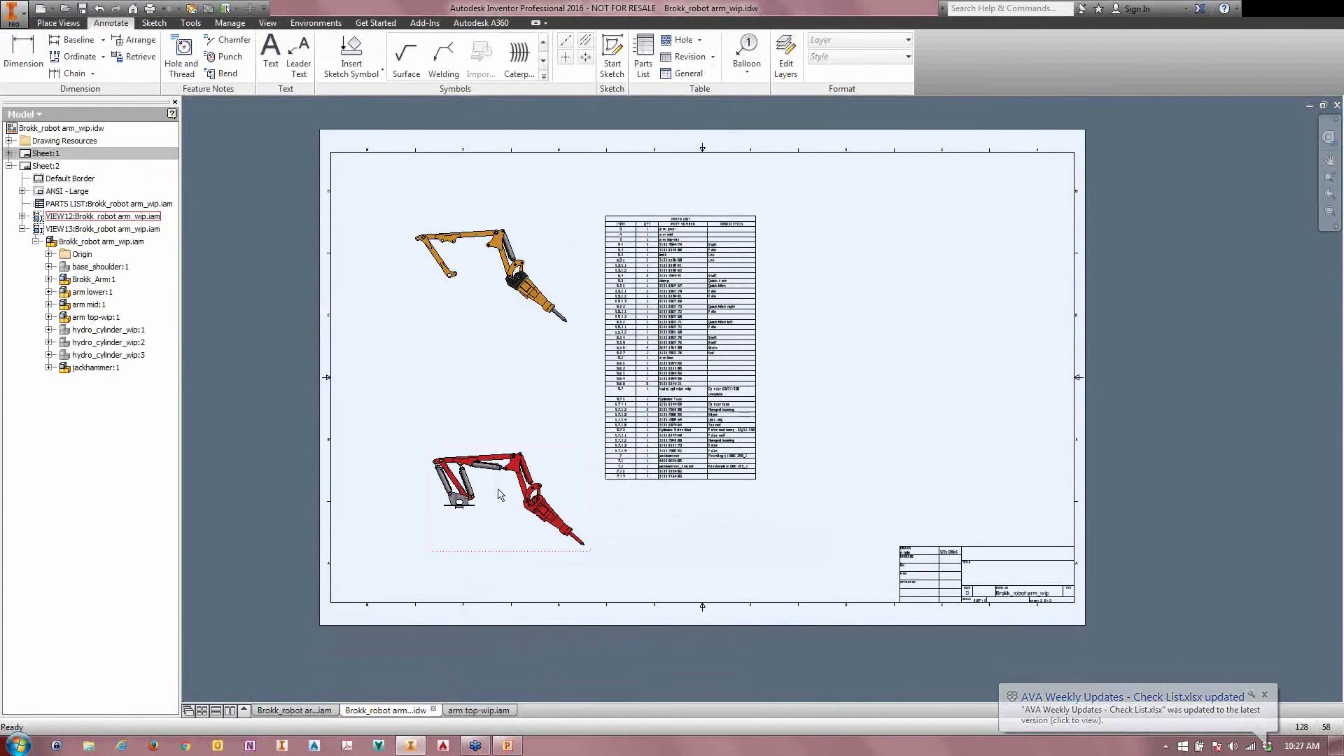
click(63, 23)
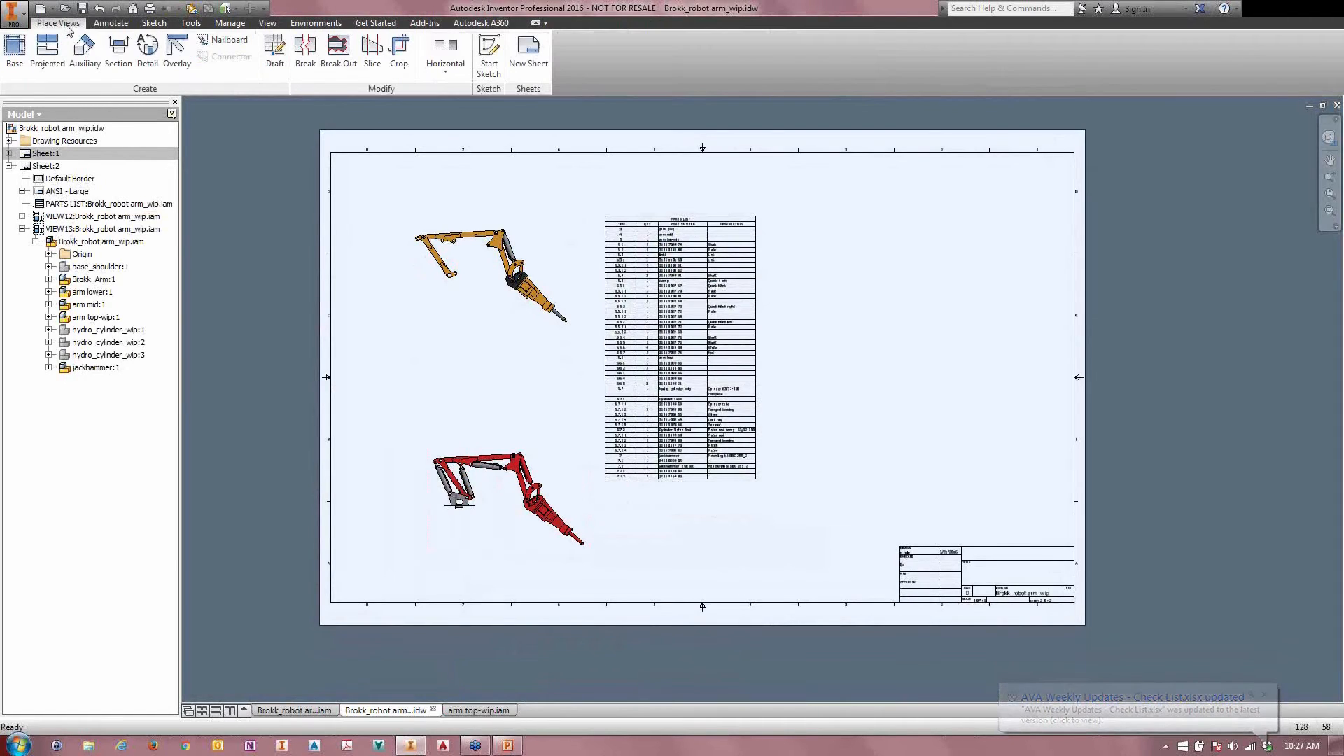
double_click(491, 510)
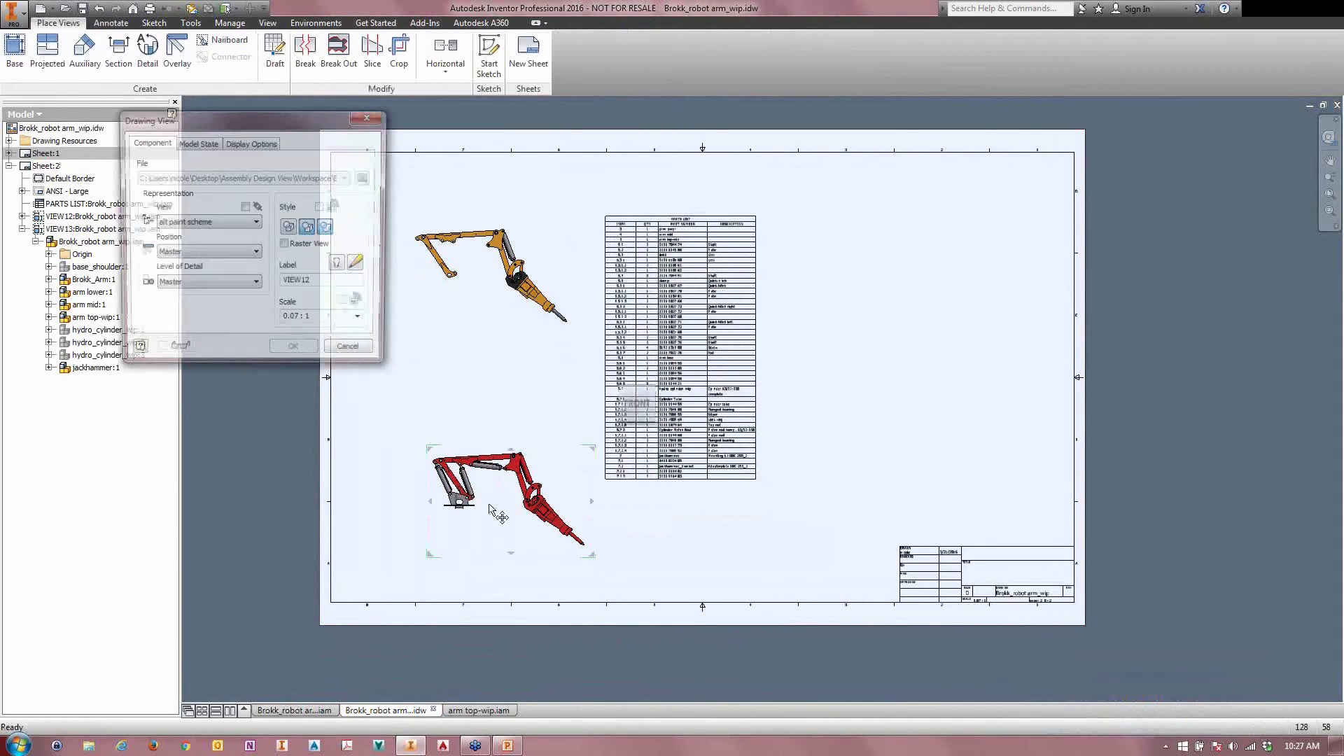
click(186, 254)
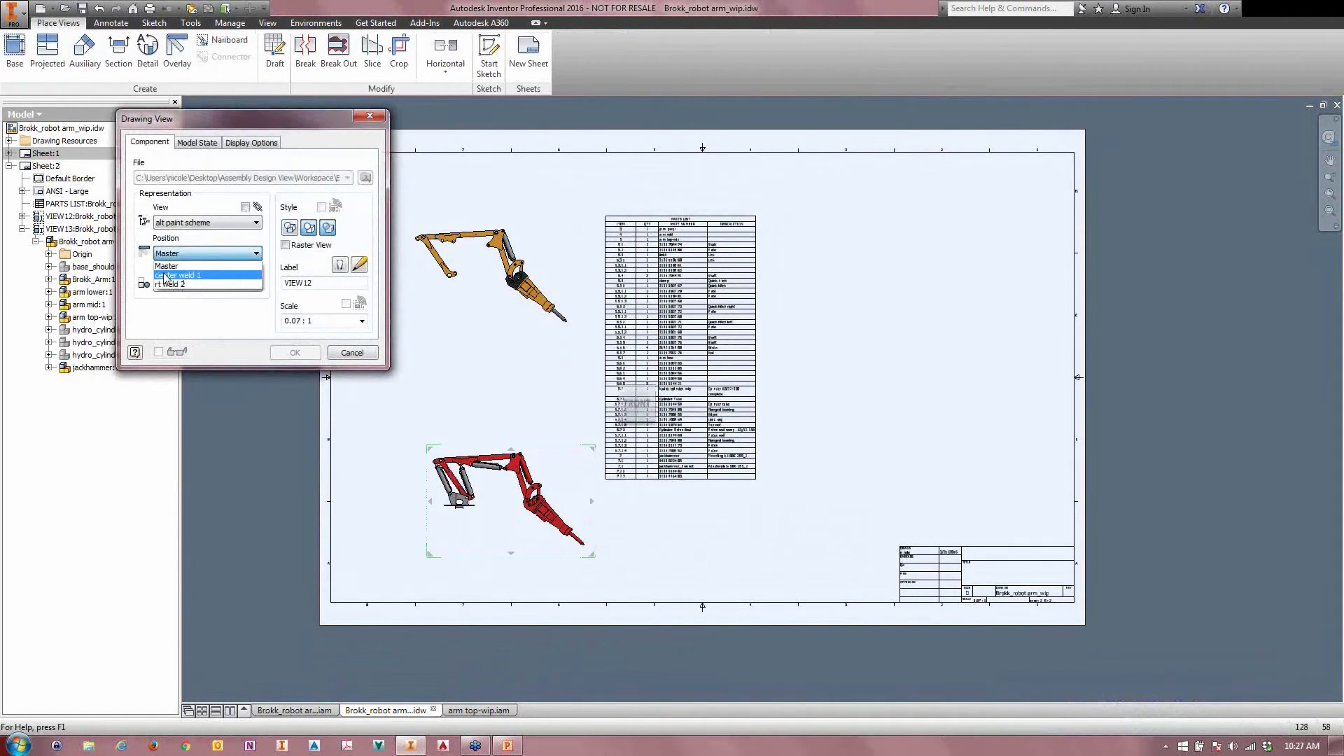
click(181, 273)
click(280, 354)
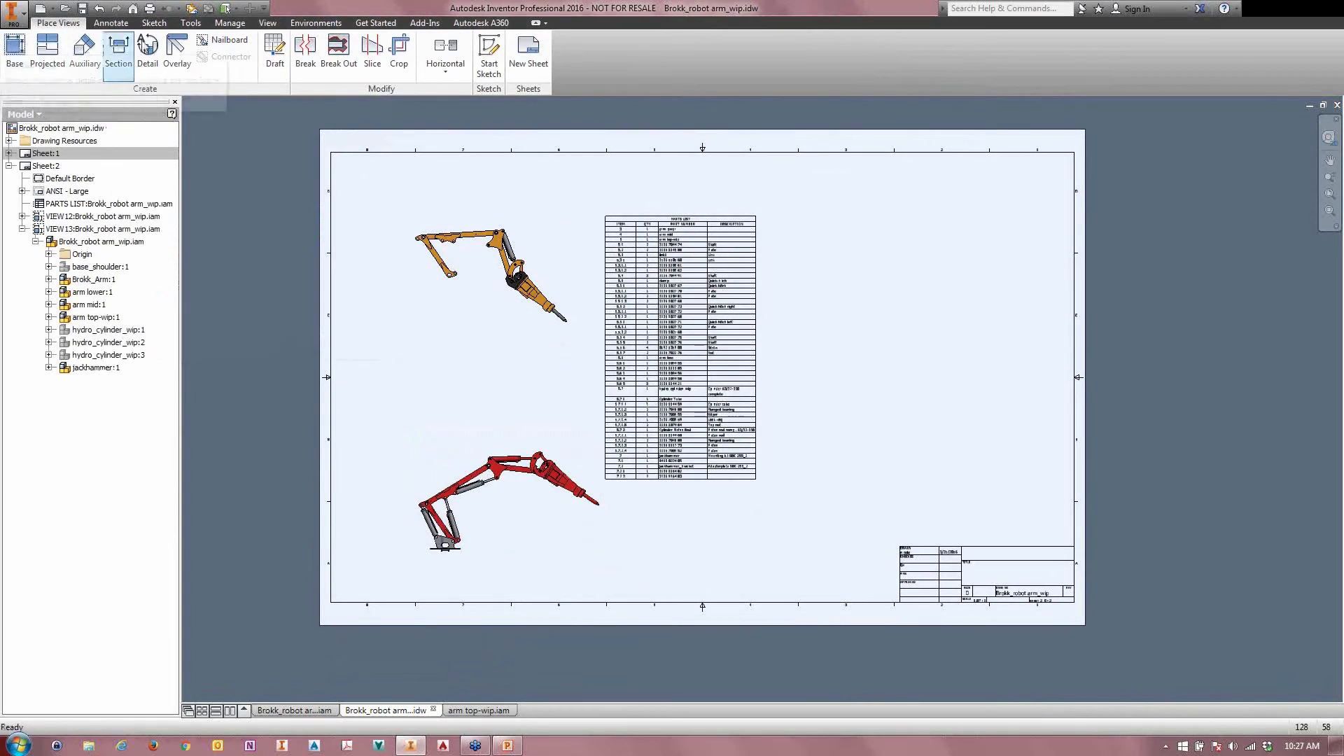
Step: Add an overlay of the rt weld 2 positional representation to the red arm view
click(175, 46)
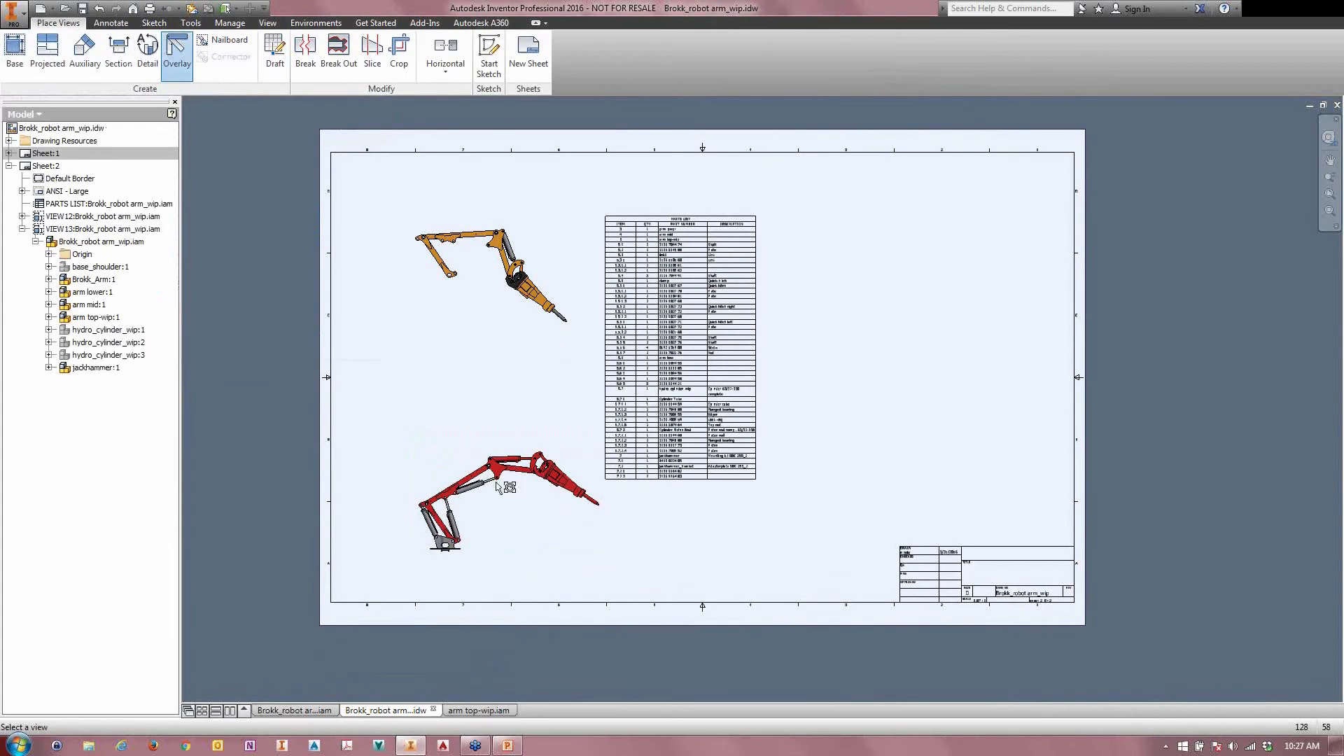
click(495, 526)
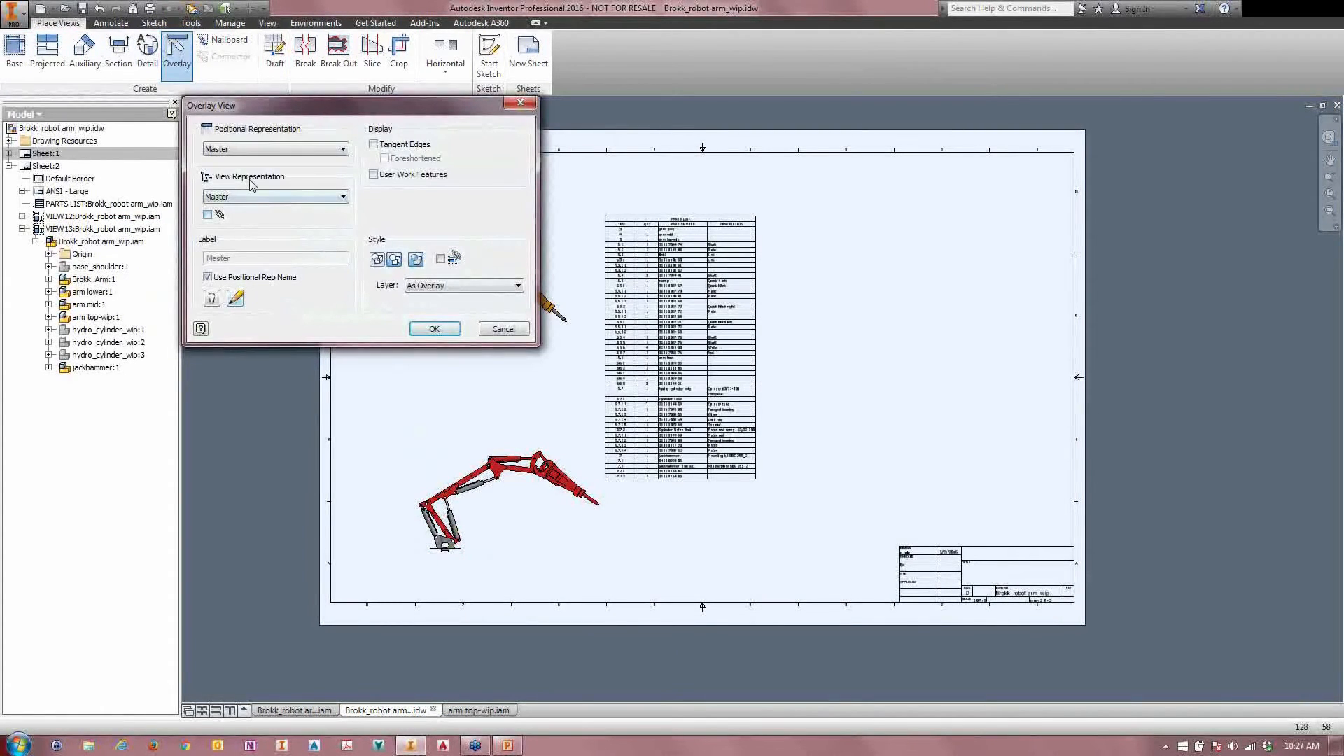
click(226, 149)
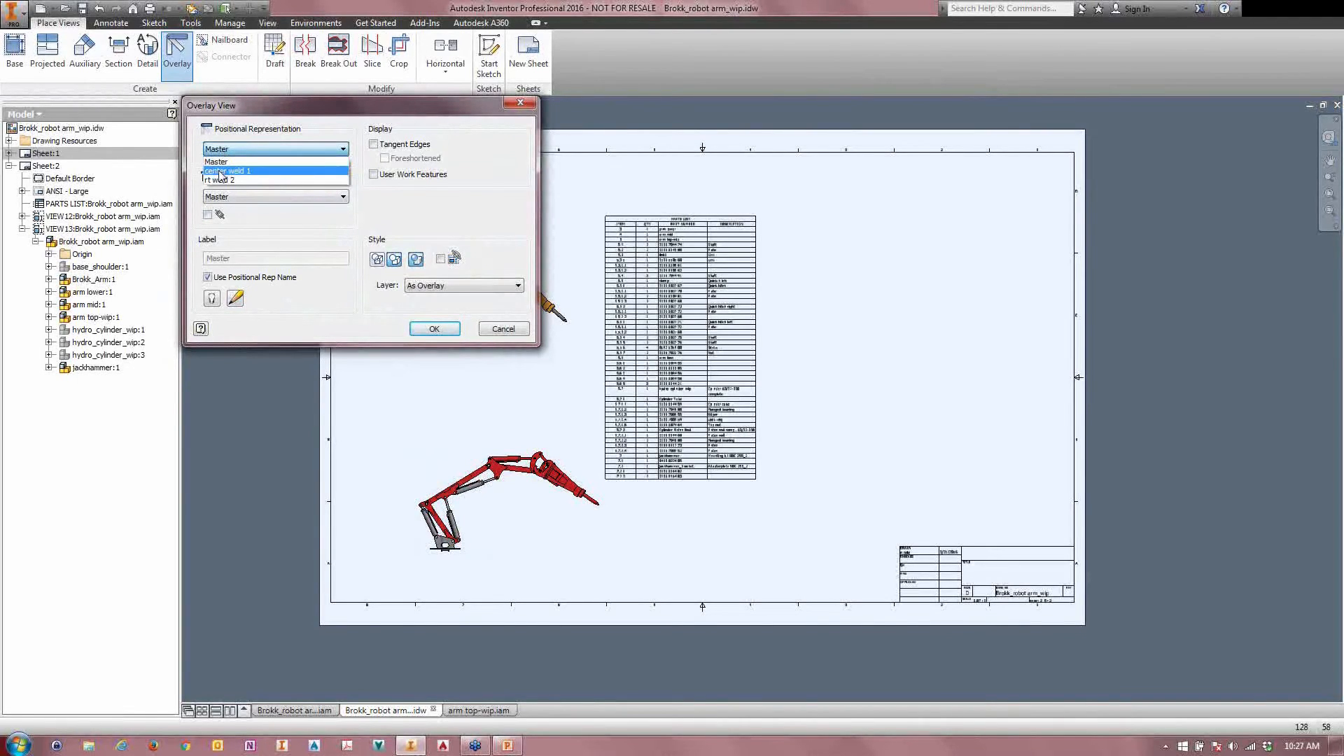
click(220, 181)
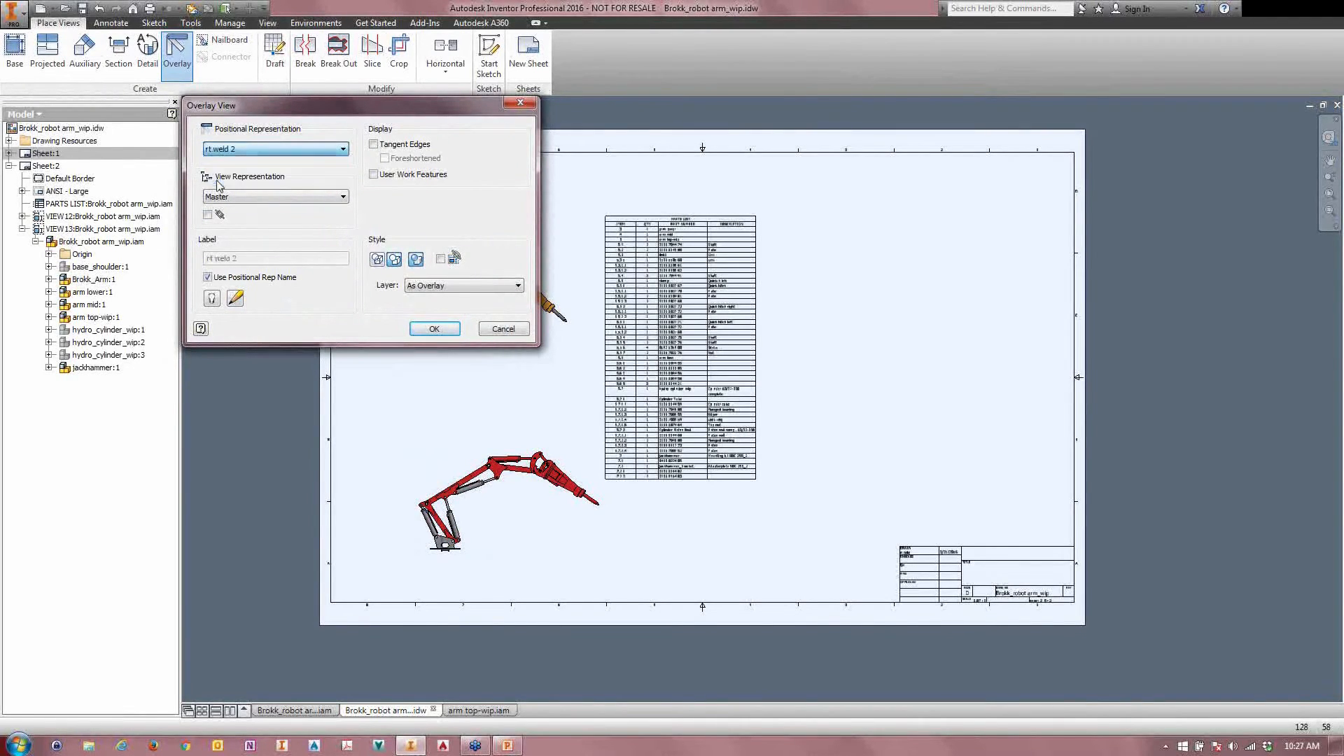
click(428, 329)
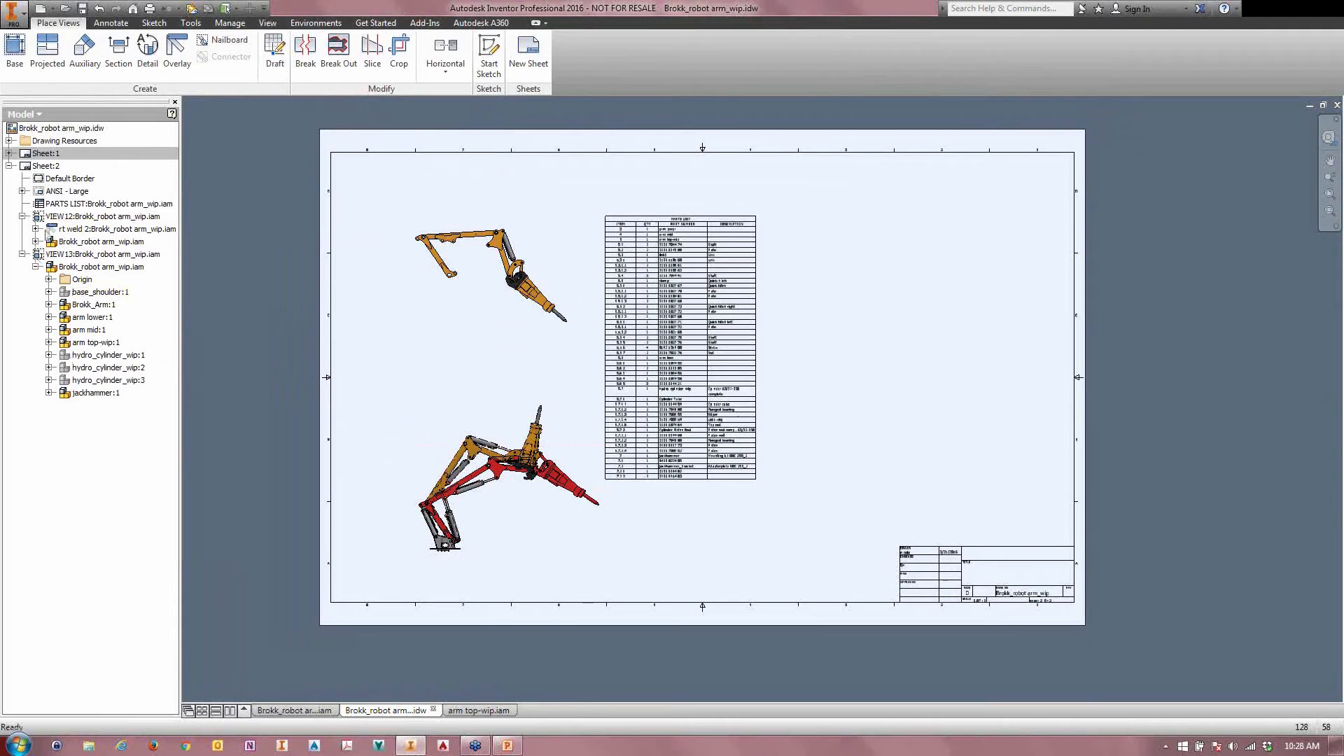
Step: Remove the shading from the red arm view's rt weld 2 overlay
double_click(84, 229)
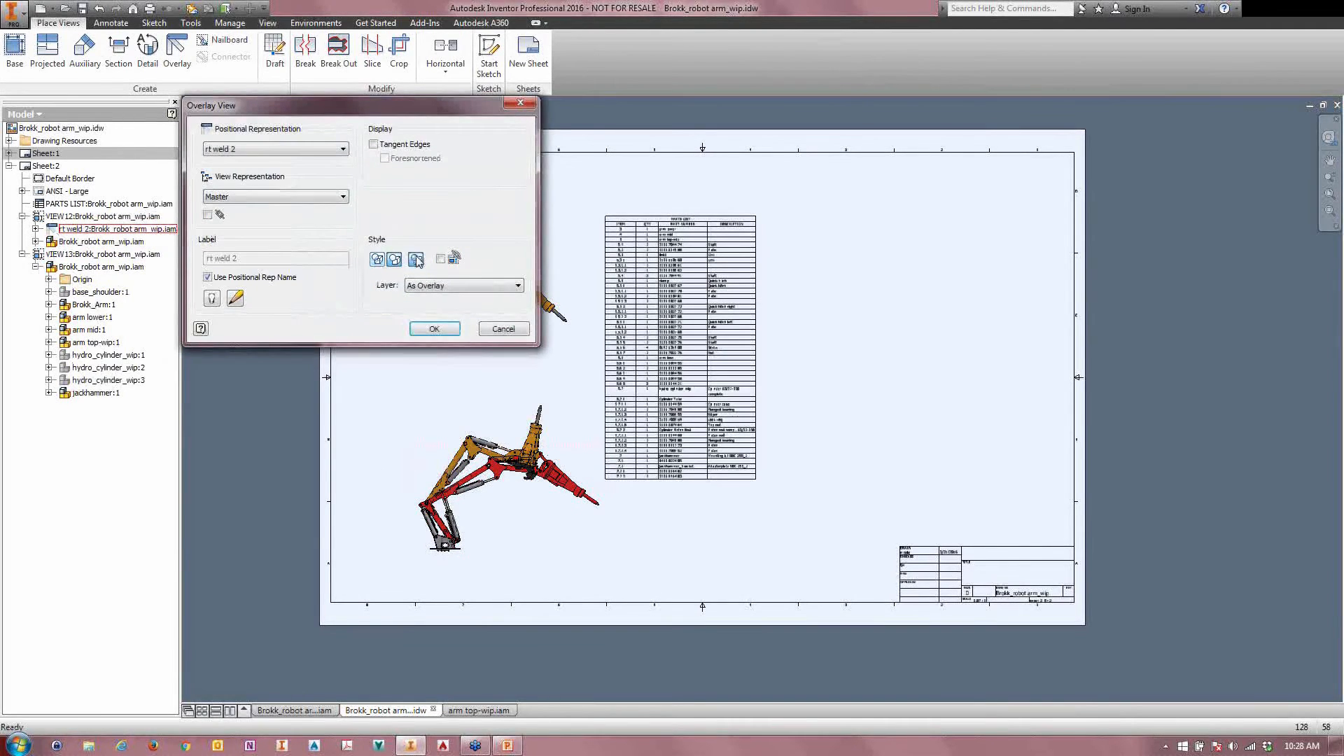
click(432, 329)
scroll(528, 532, down, 3)
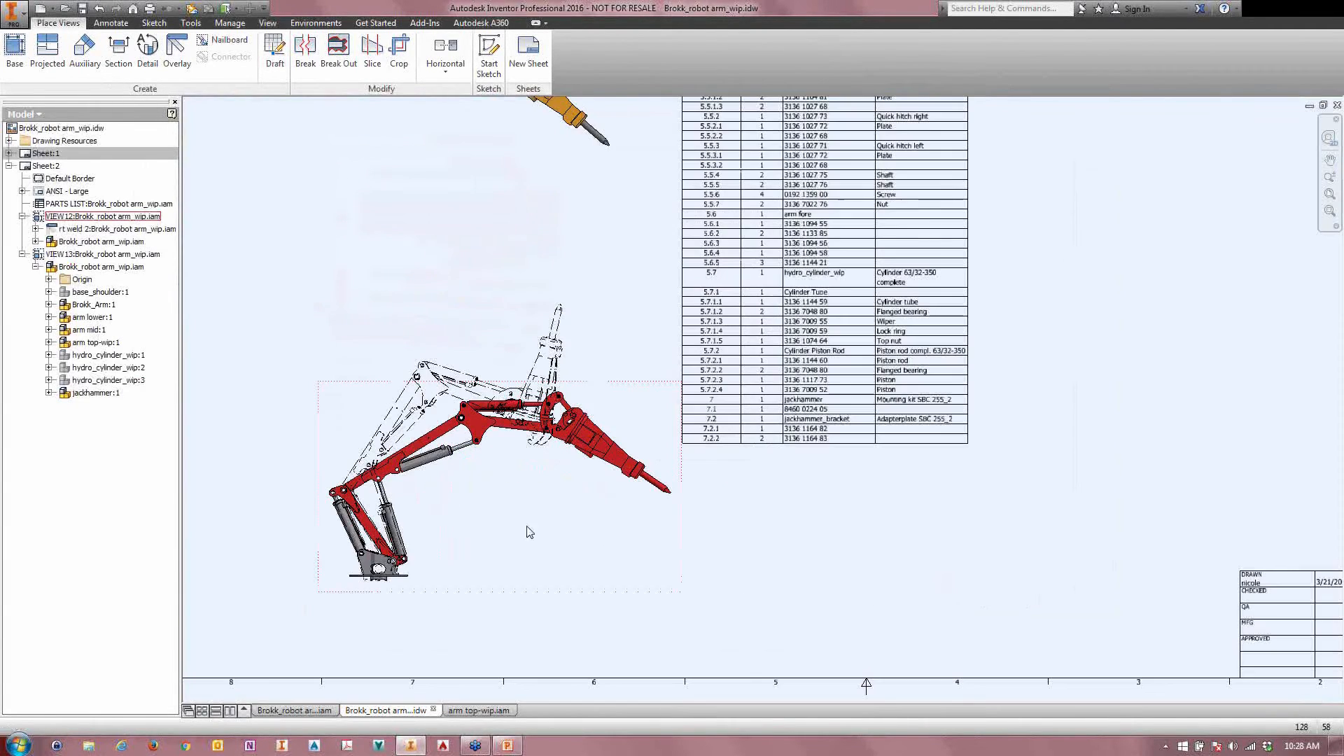
middle_drag(250, 469, 251, 477)
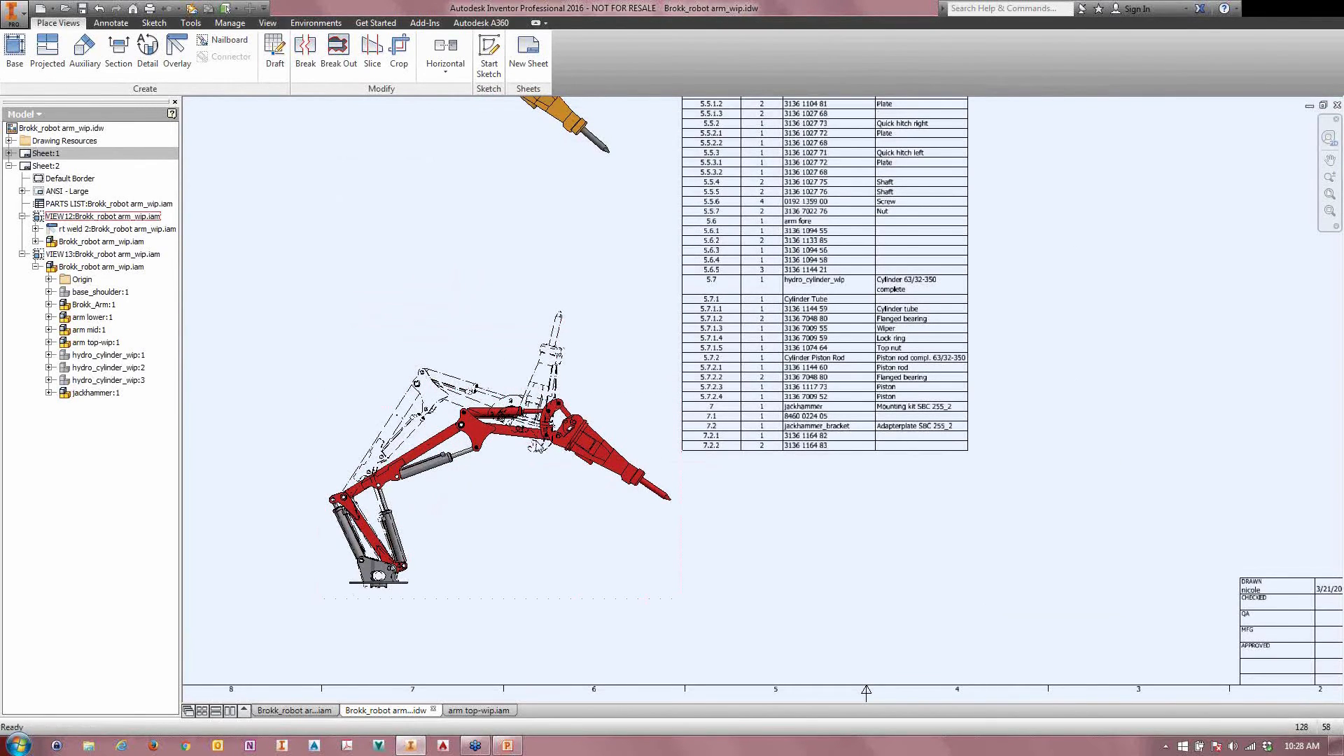
Step: Place a base view of the arm from the top in the open area between the parts list and the sheet's edge
scroll(480, 456, down, 4)
click(14, 49)
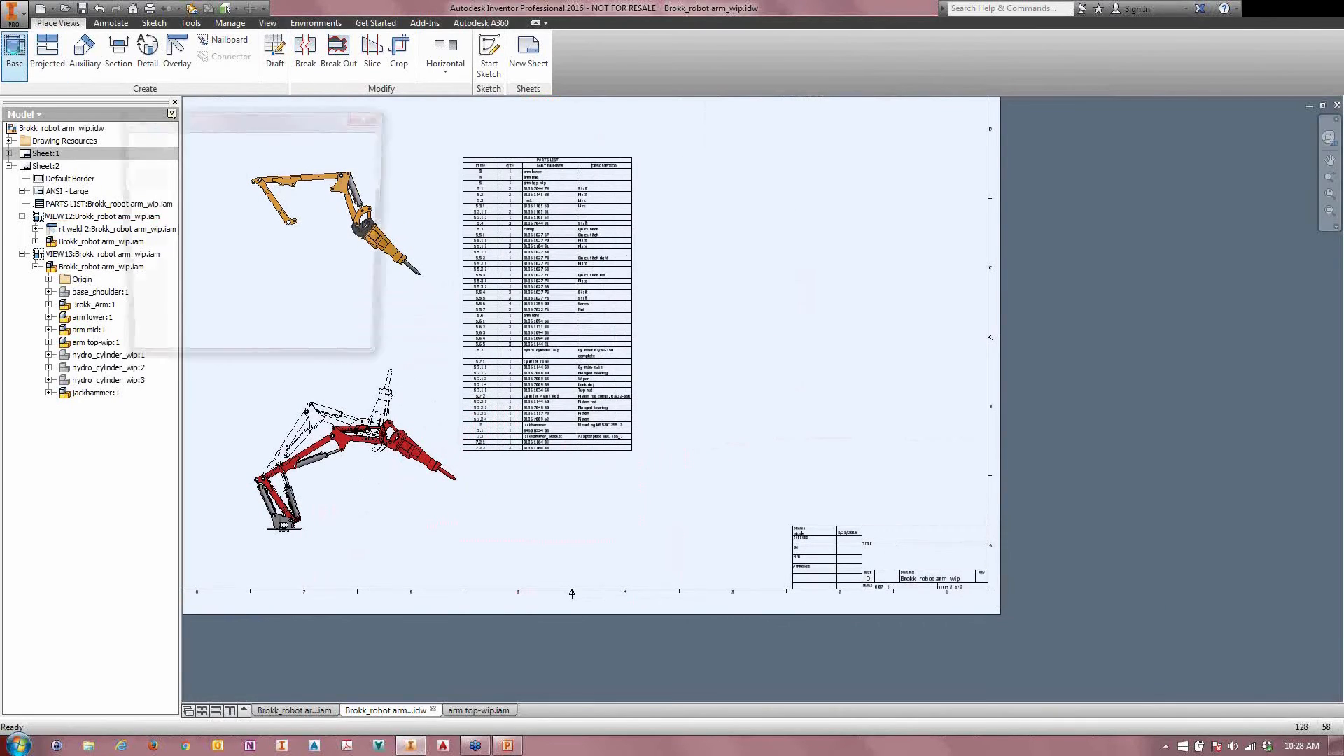
click(919, 347)
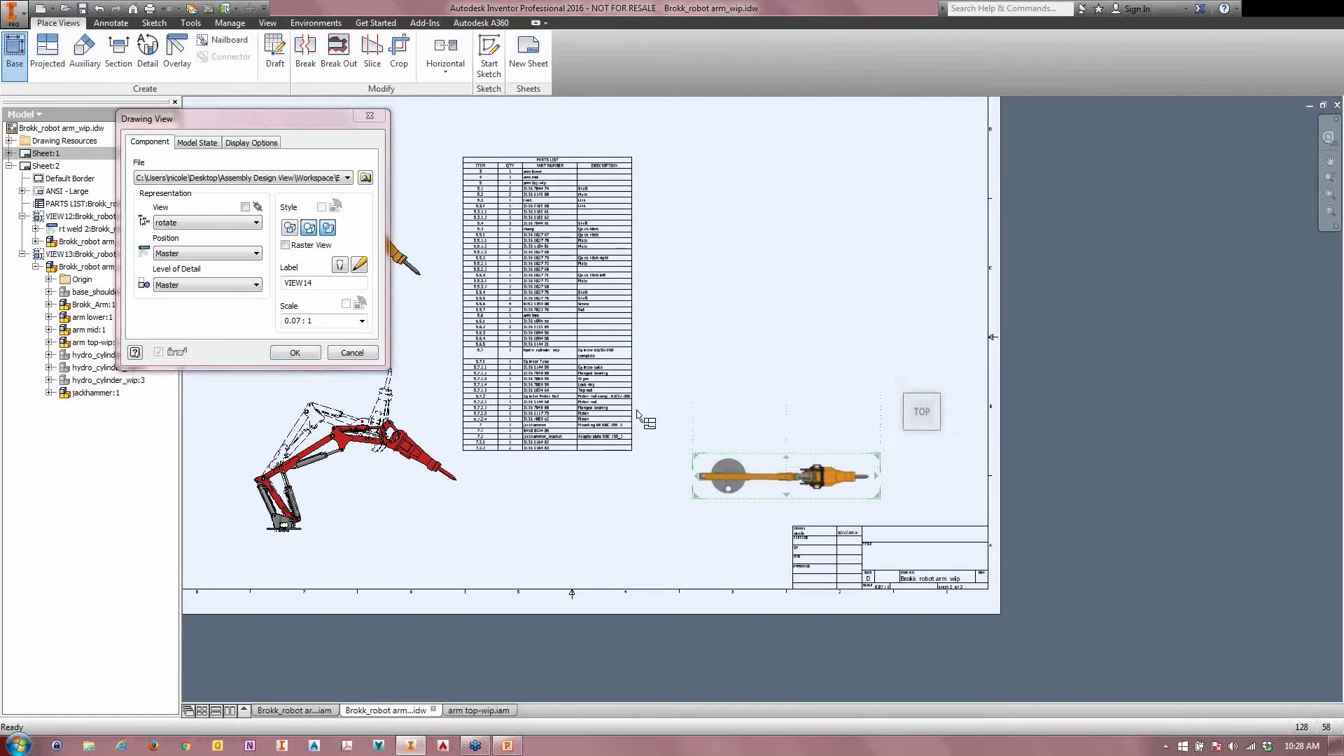
click(284, 356)
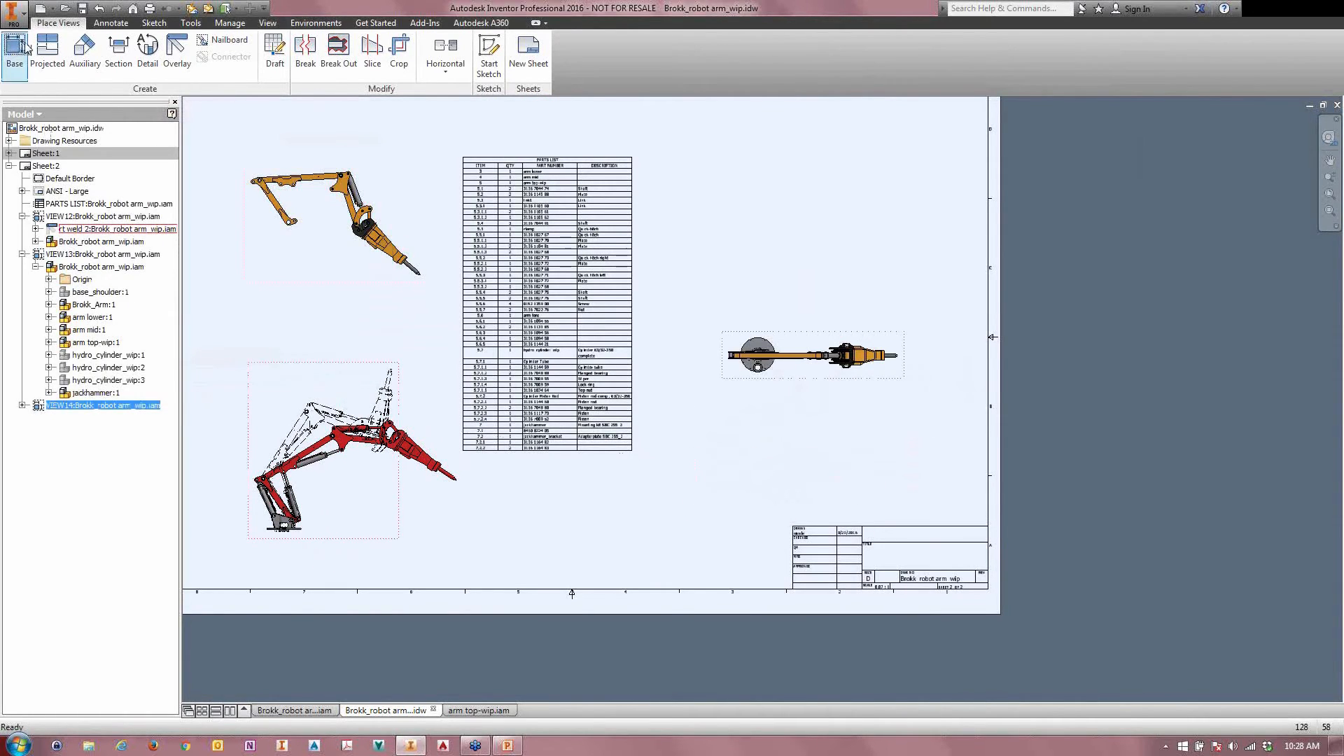
Step: Add an unshaded overlay of the rt weld 2 positional representation to the new top view
click(177, 50)
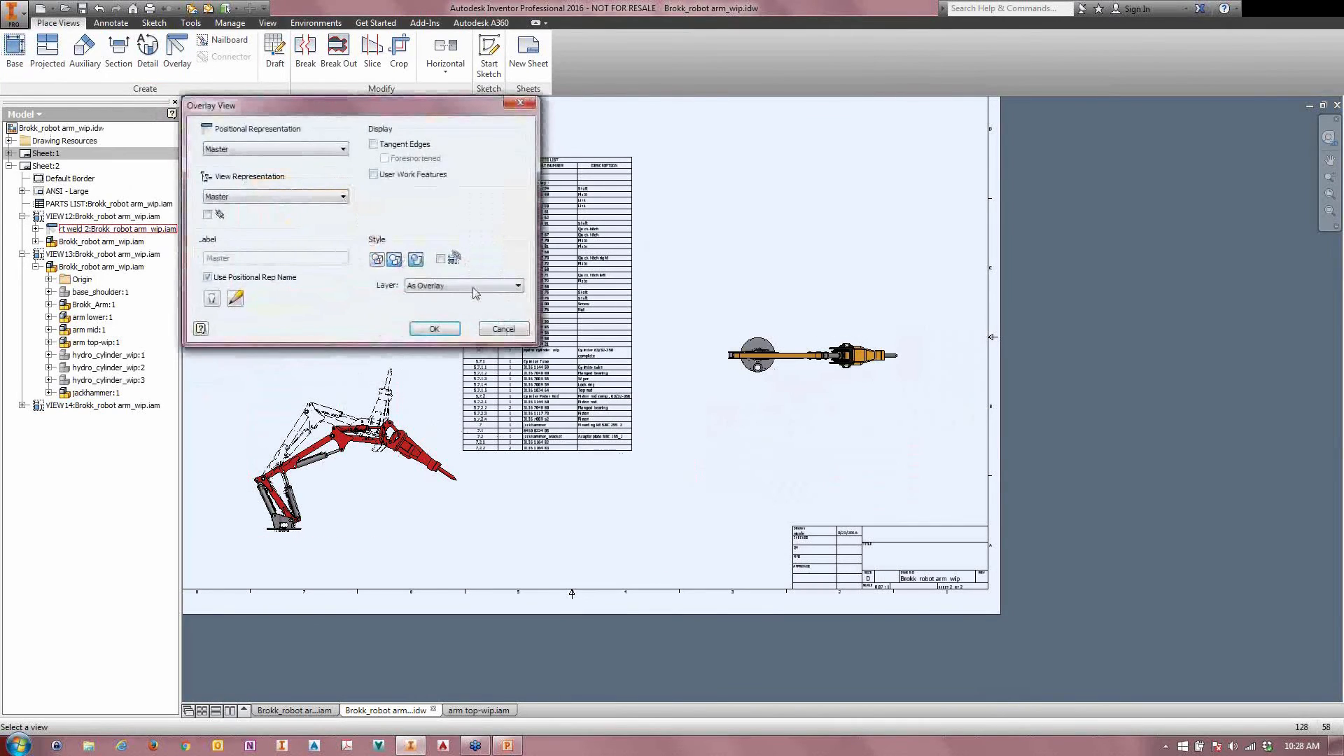
click(249, 149)
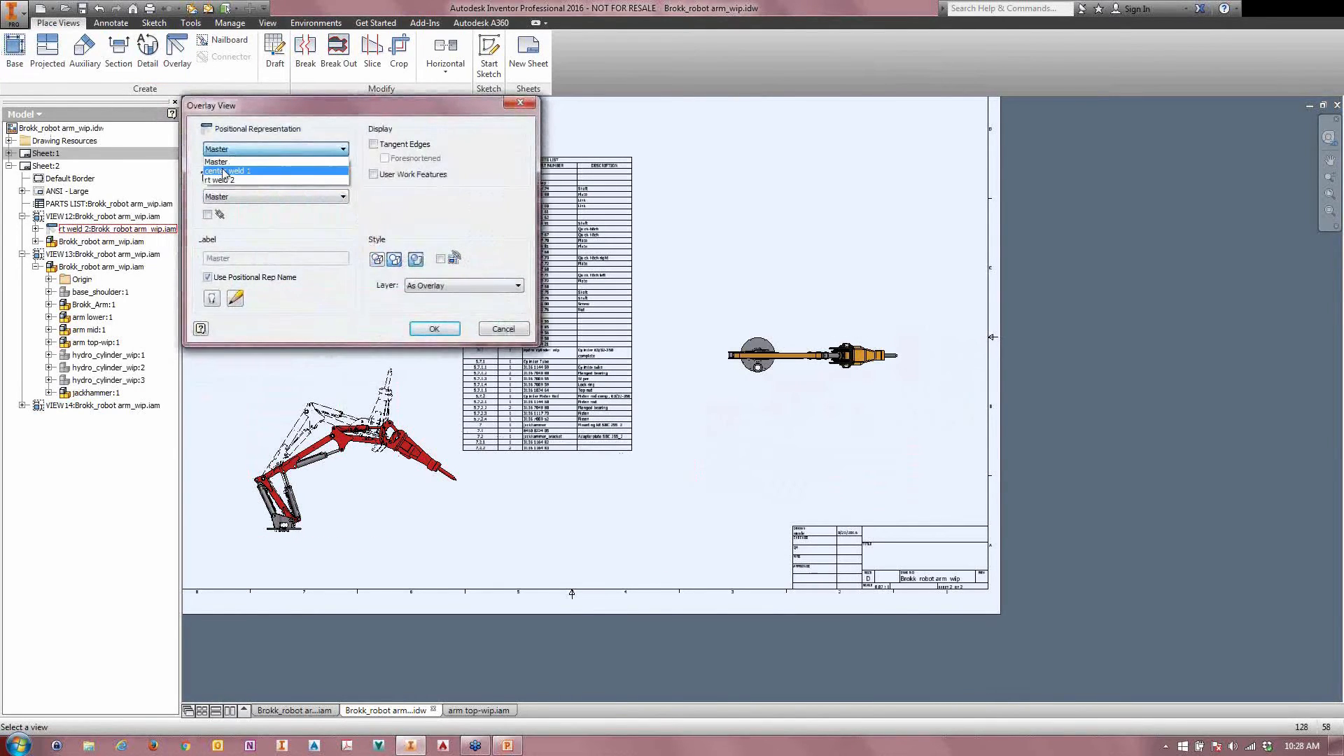
click(220, 181)
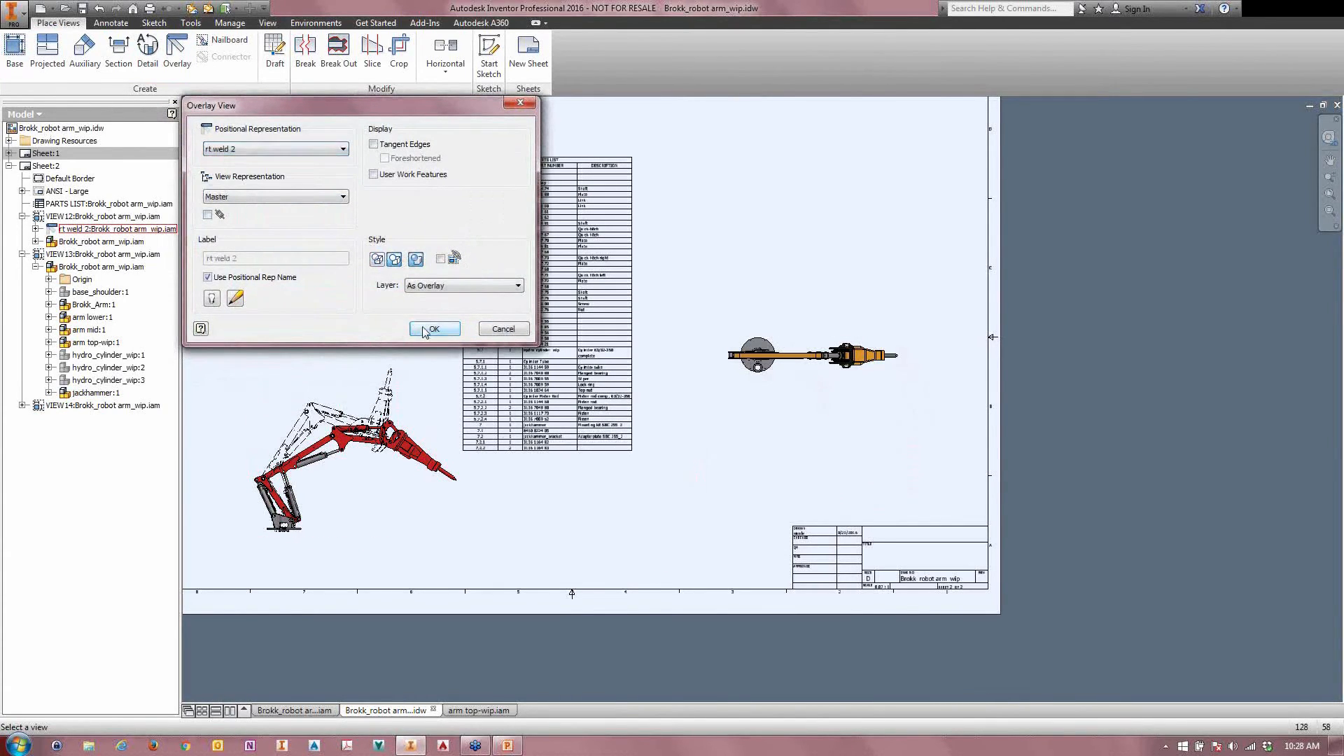
click(431, 330)
scroll(827, 414, up, 3)
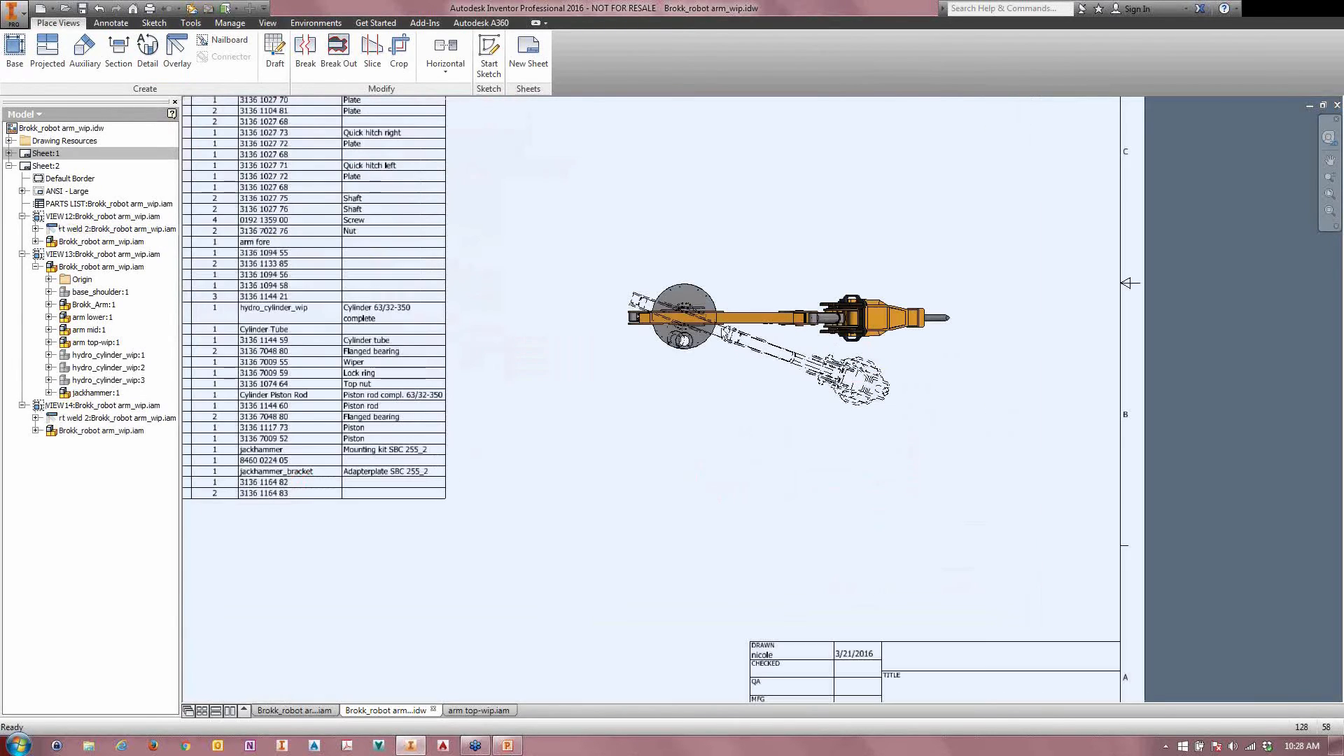
click(116, 26)
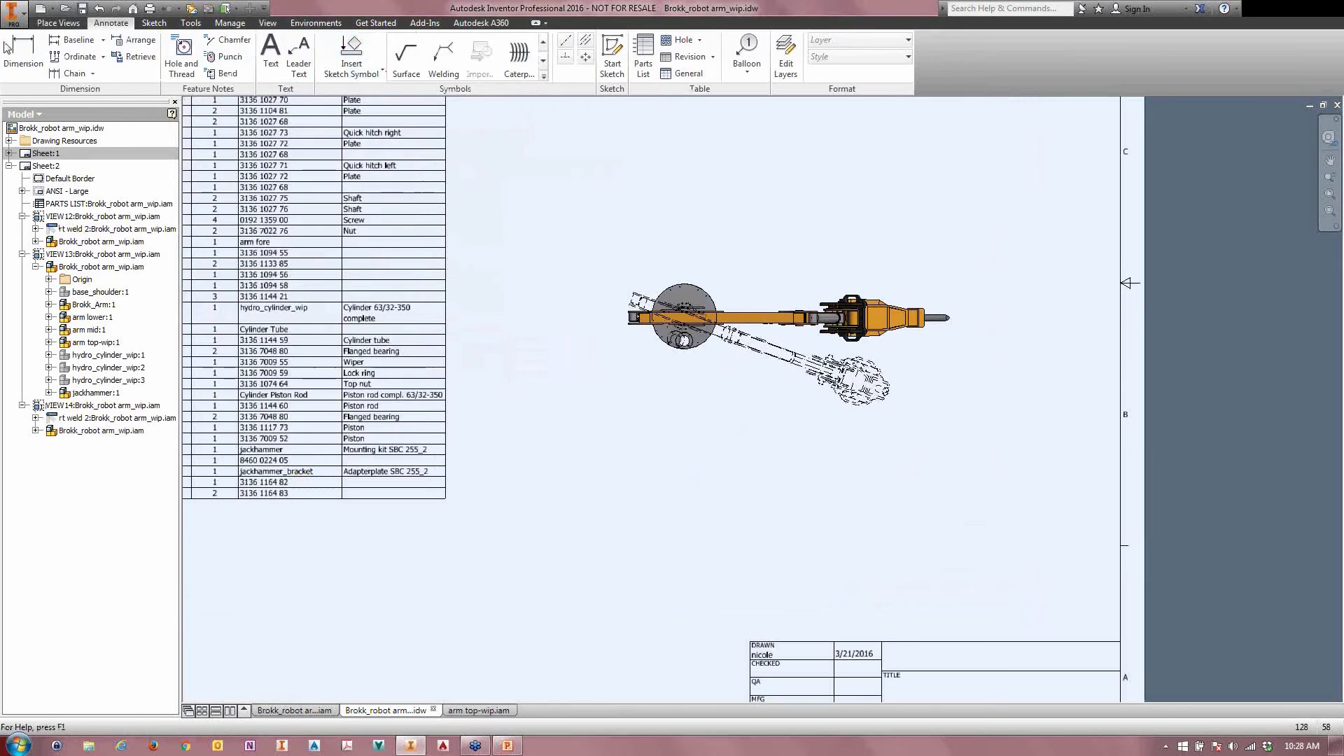
key(d)
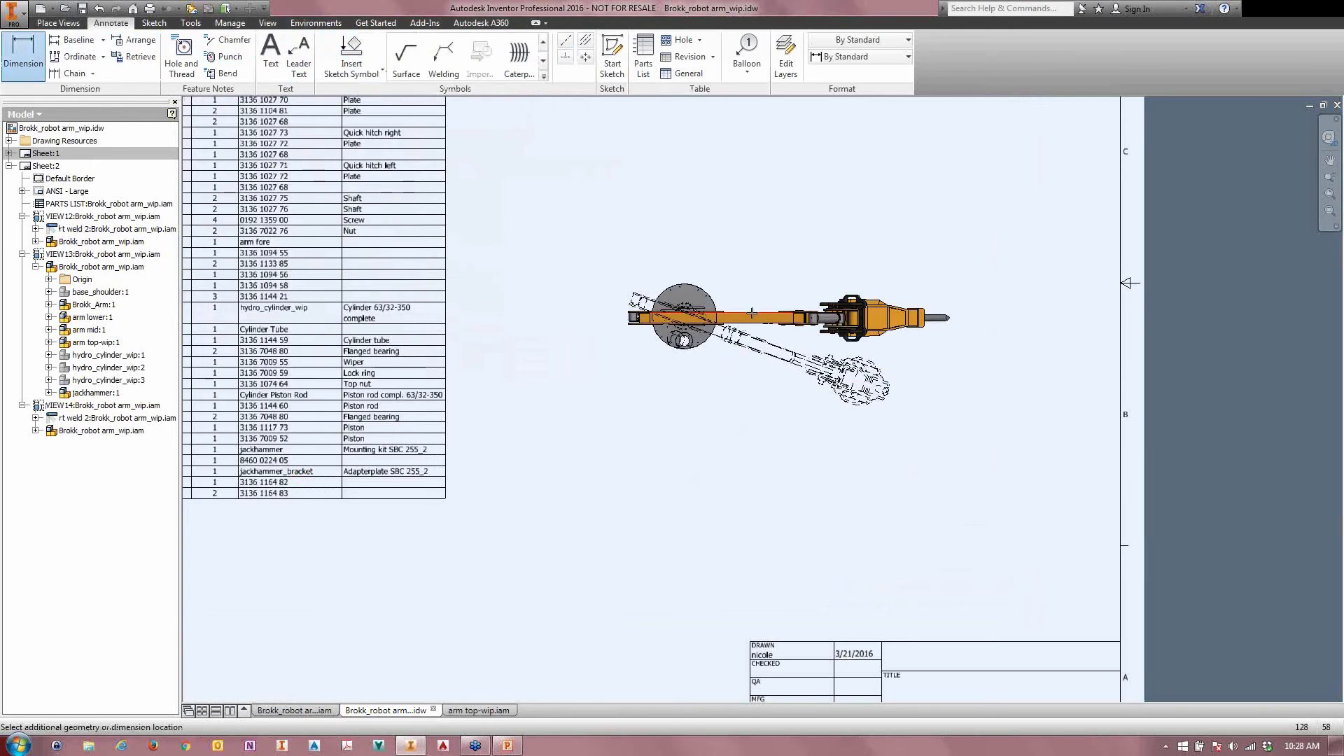
click(783, 348)
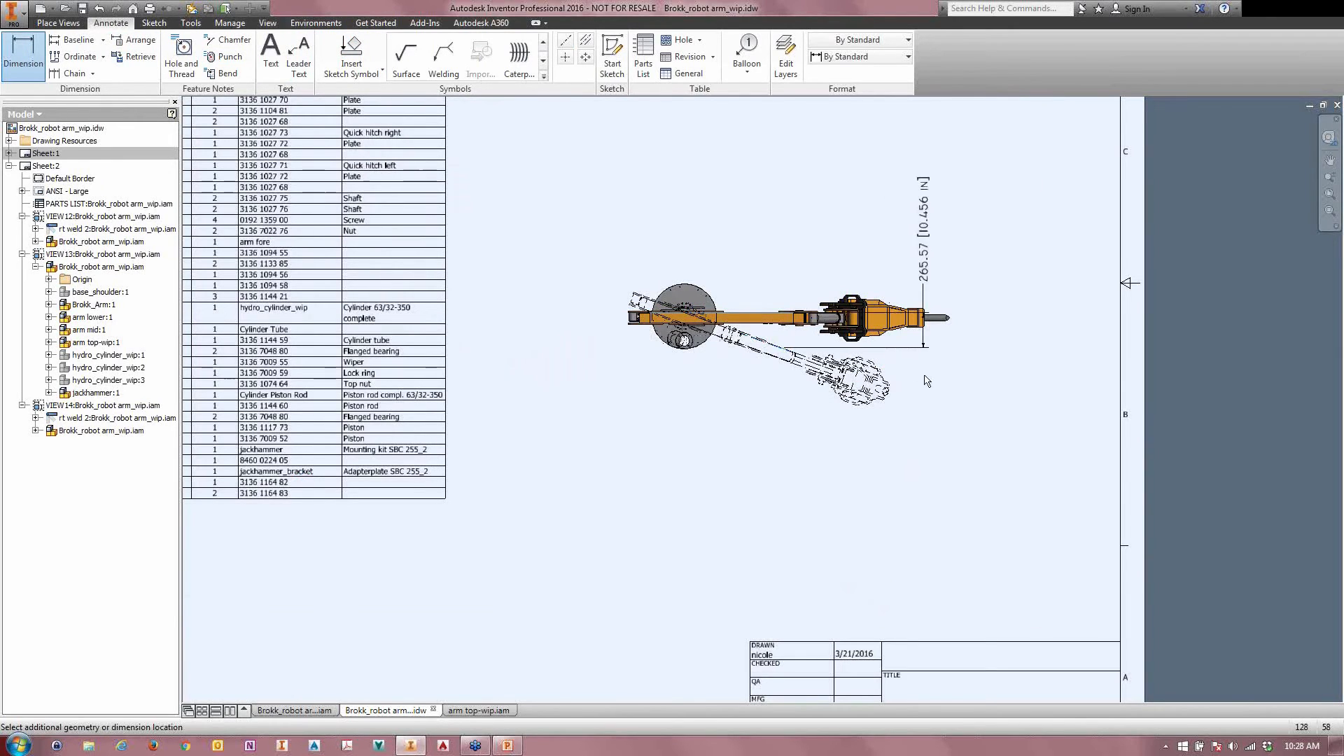
key(Escape)
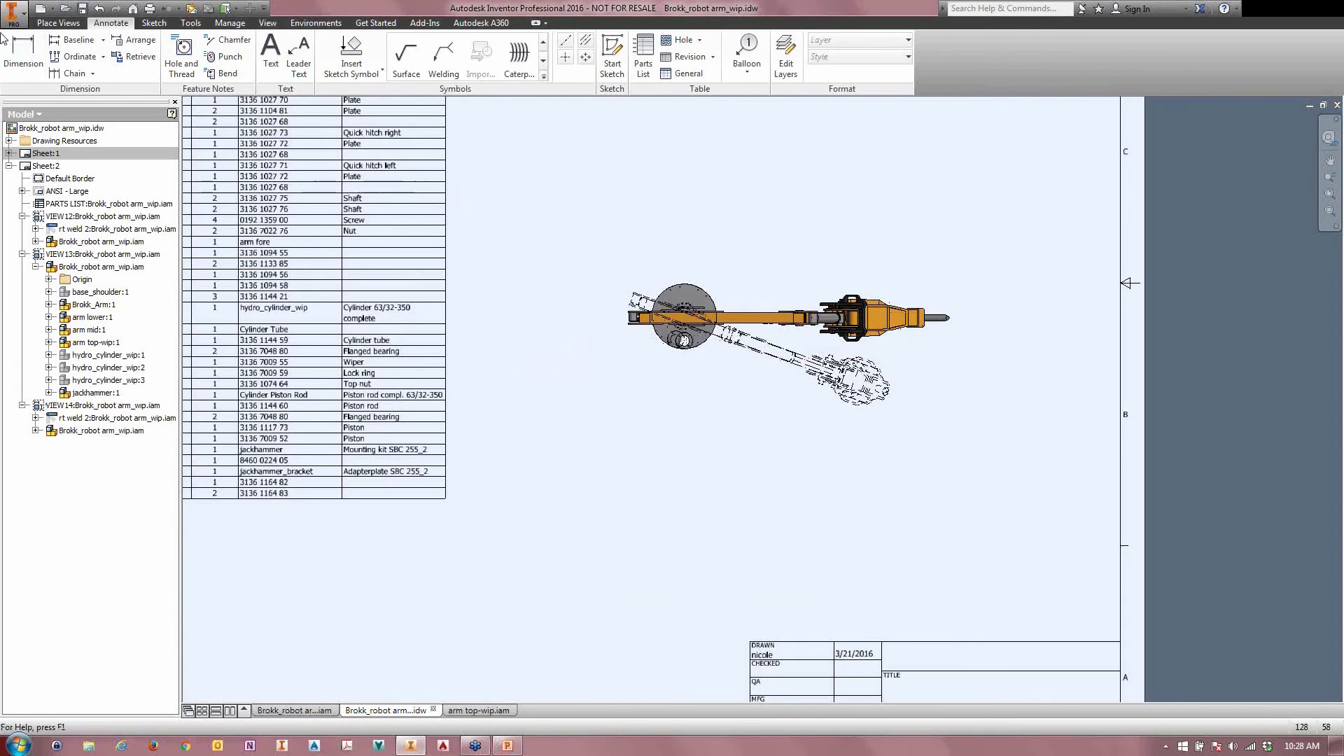
Step: Add an angular dimension between the shaded arm and its rt weld 2 overlay in the top view, placed beyond the jackhammer tip
click(736, 313)
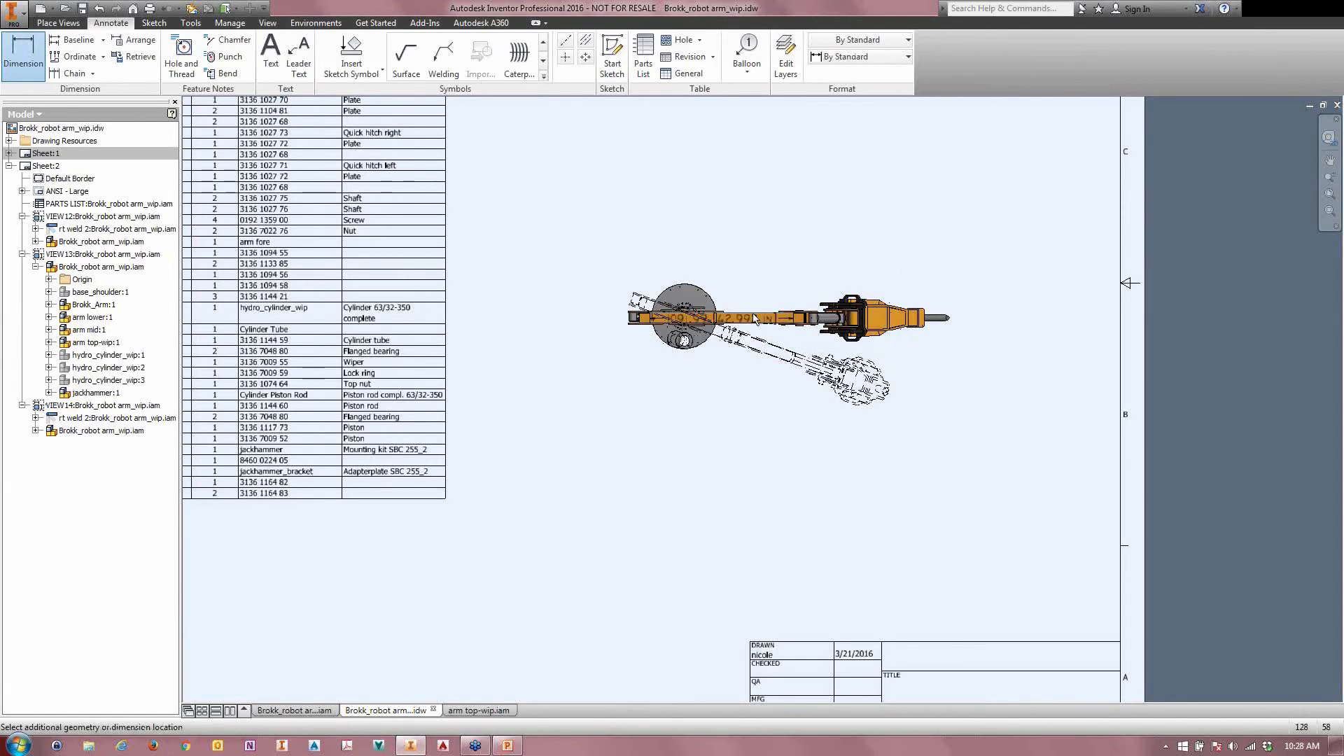
click(776, 350)
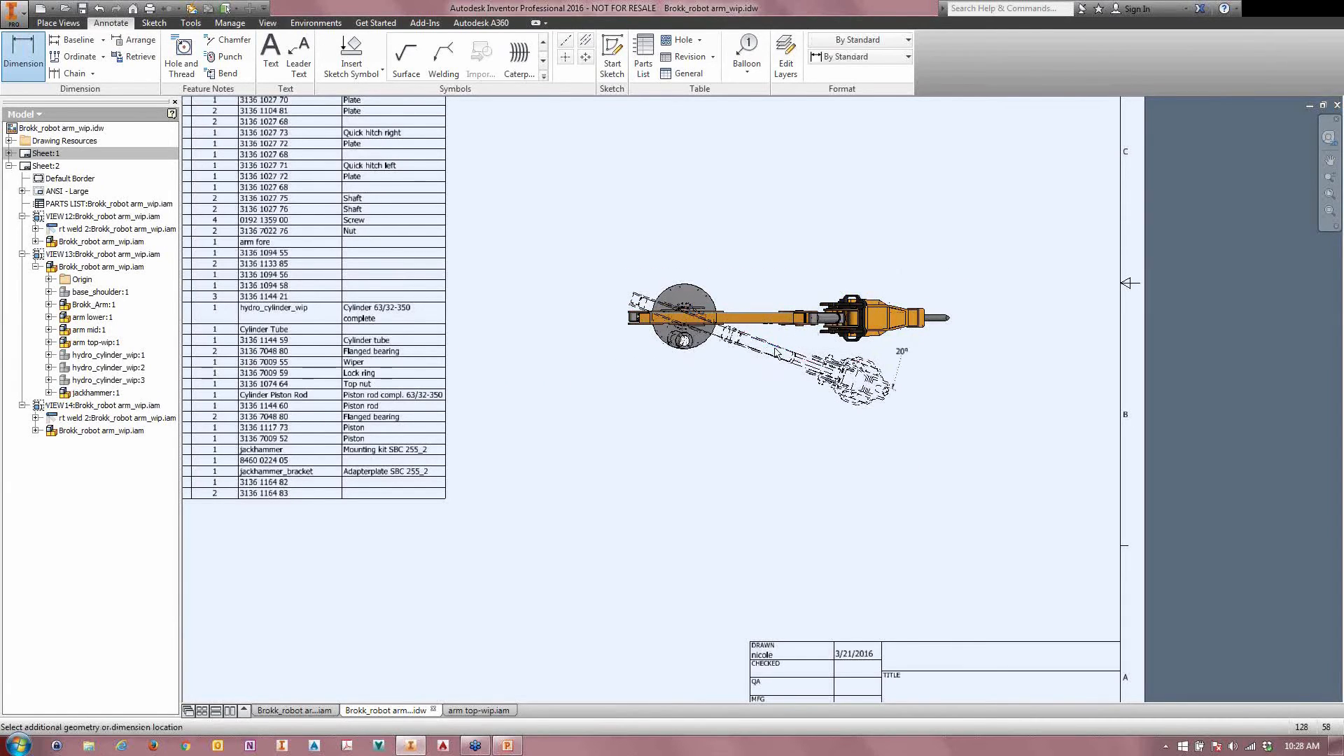
click(930, 378)
click(558, 348)
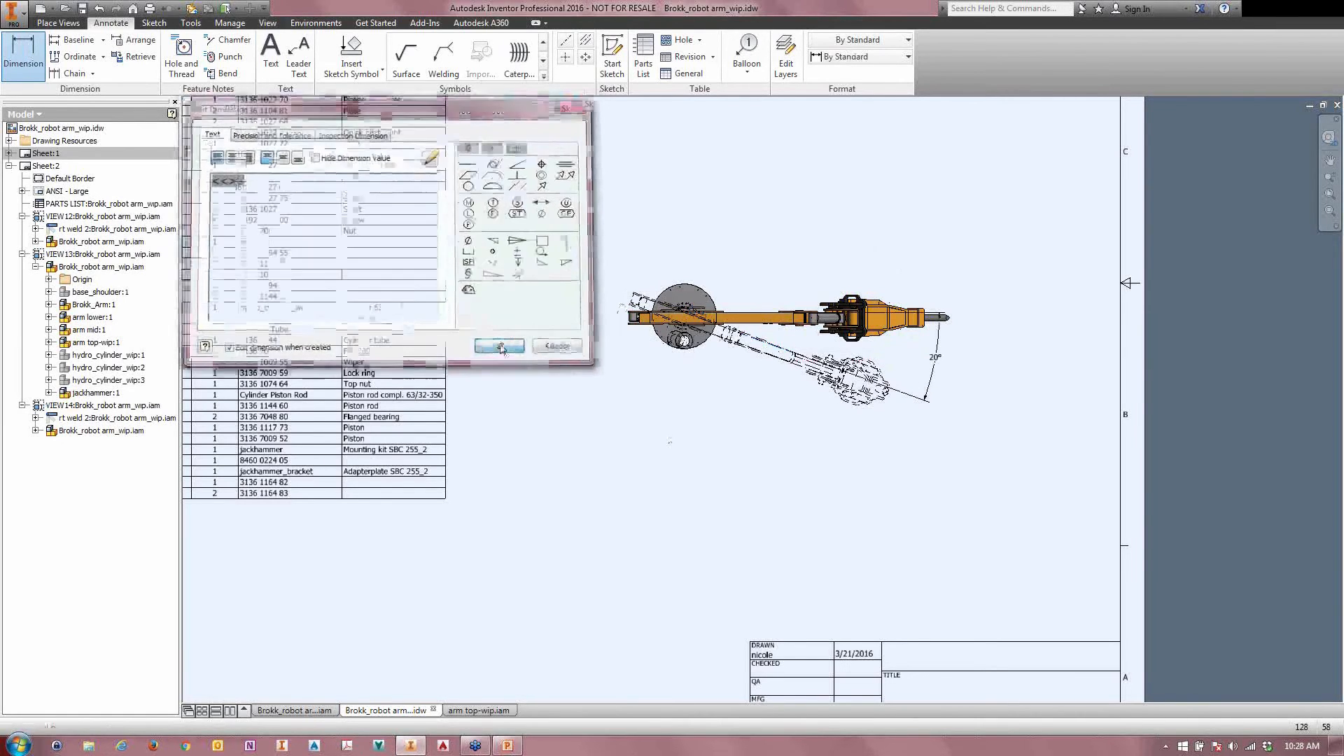
middle_drag(690, 438, 800, 436)
scroll(801, 435, up, 3)
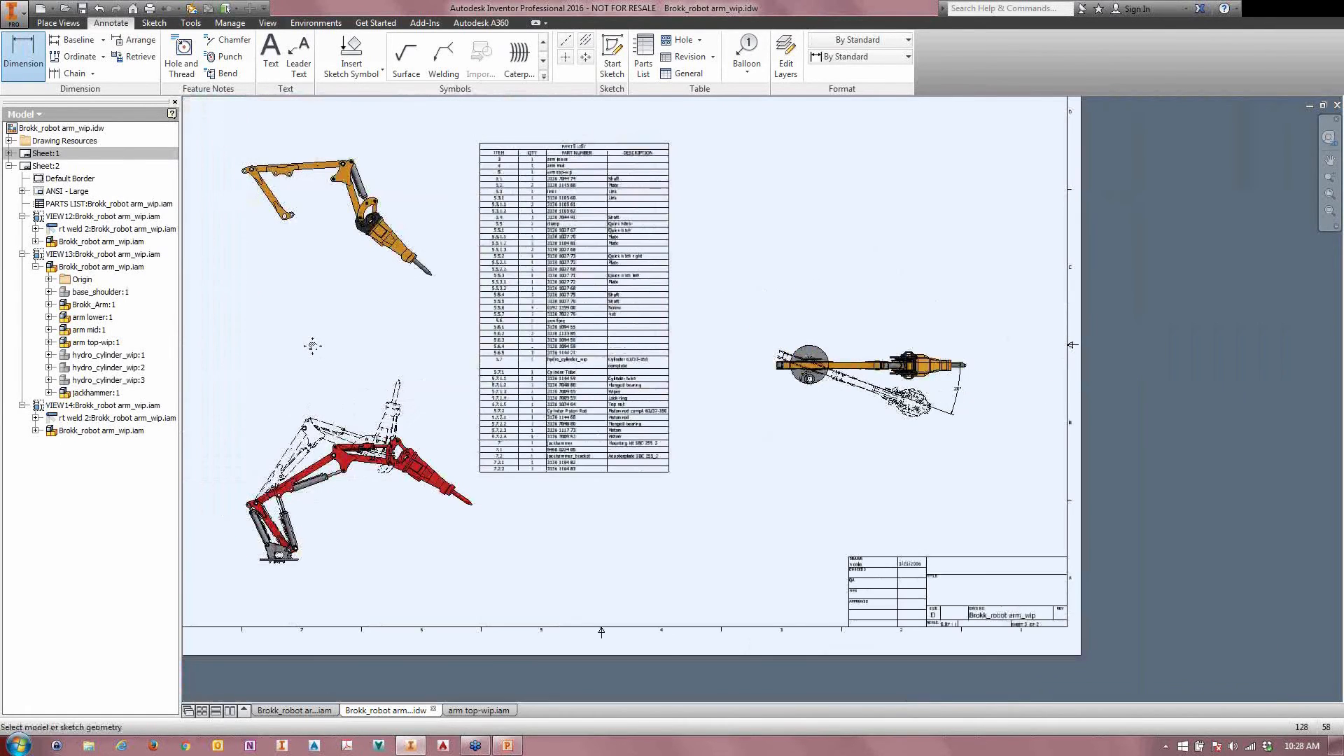
middle_drag(322, 346, 484, 364)
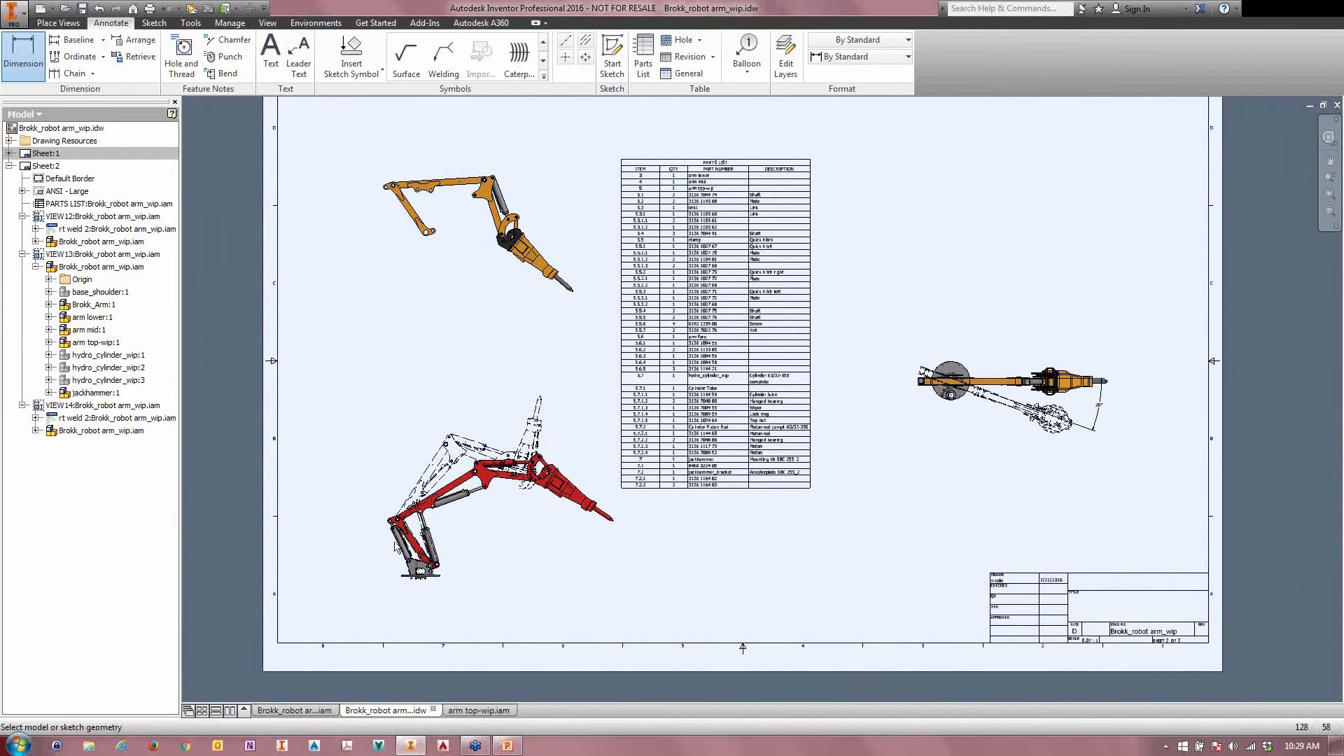
key(Escape)
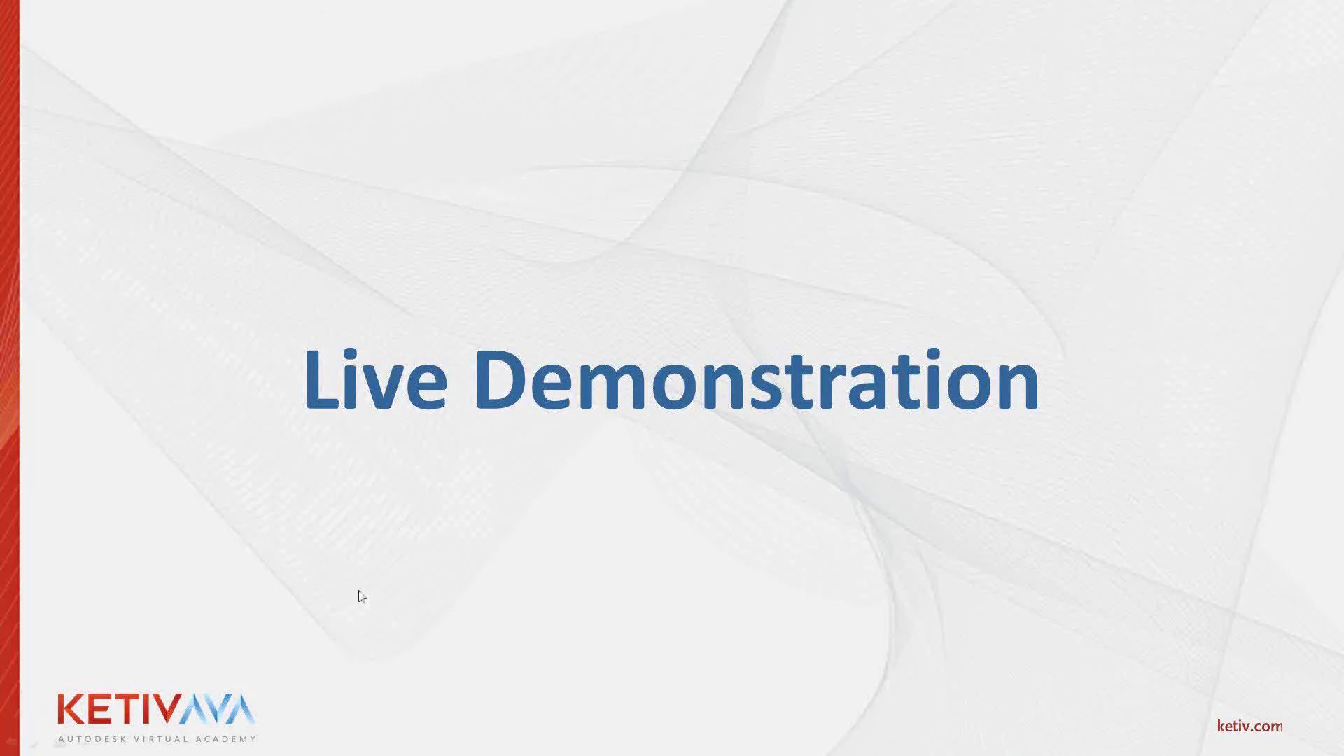
click(411, 635)
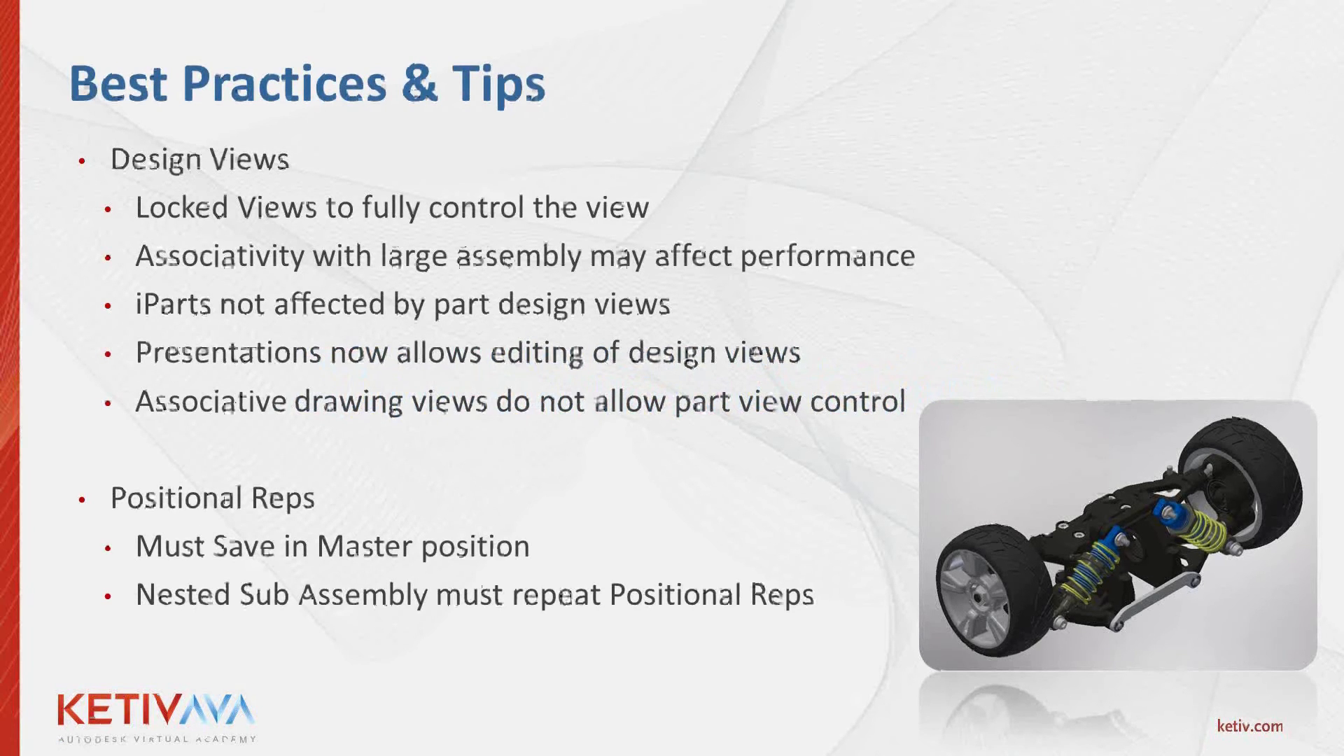
Step: Switch back to Inventor and check the representation settings of the orange side view of the arm without changing them
key(alt+Tab)
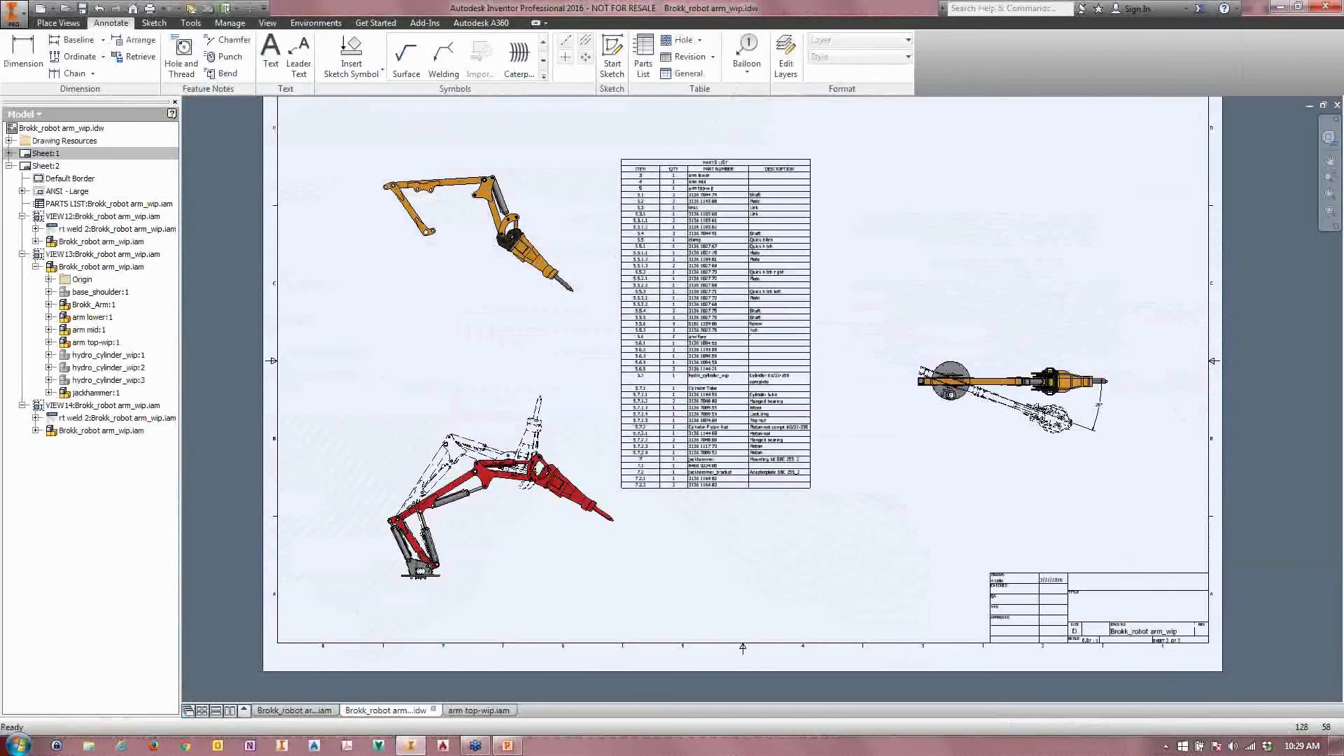
click(436, 283)
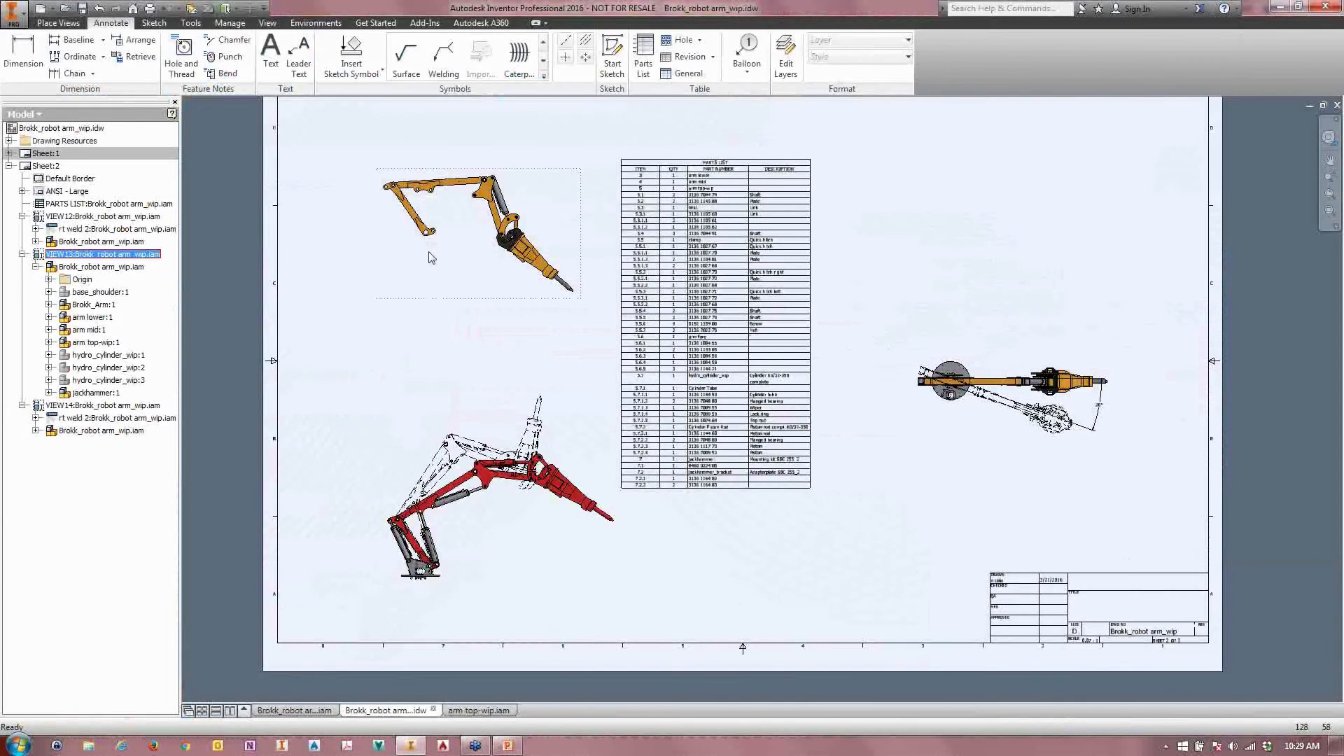
double_click(436, 269)
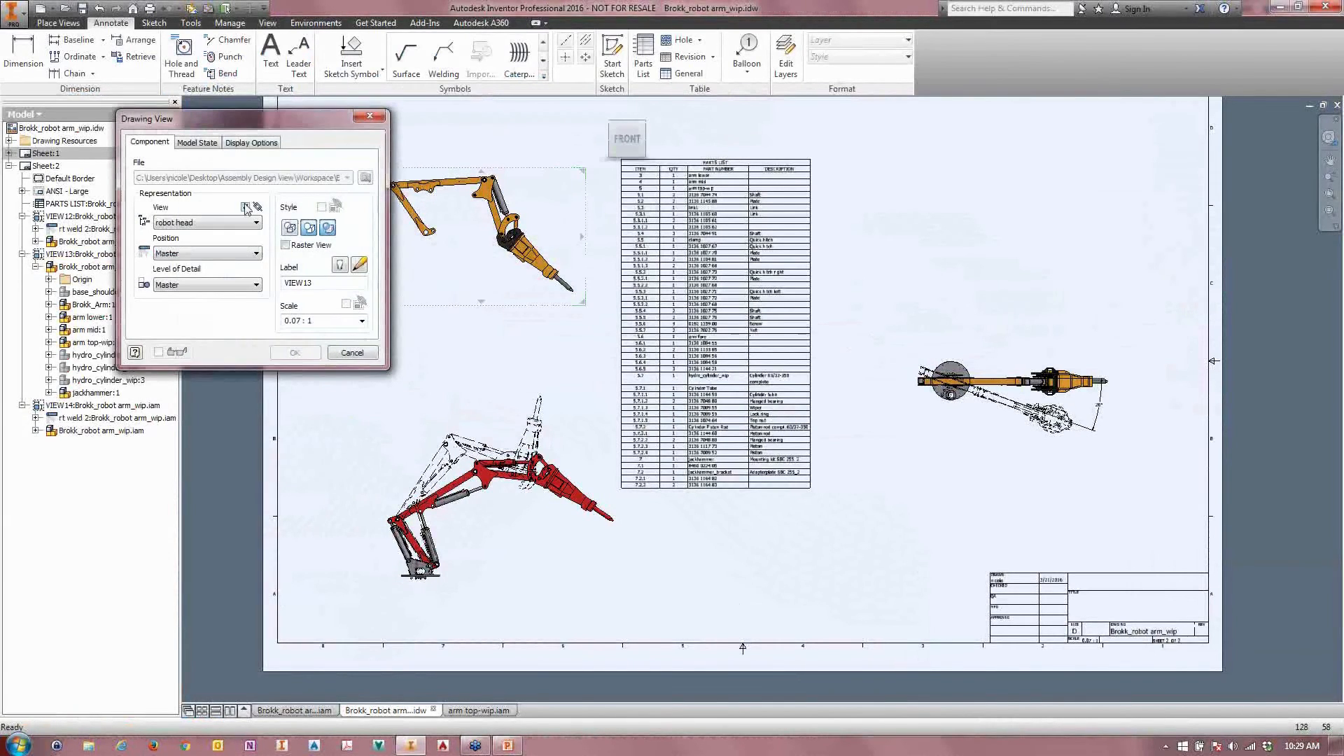
click(351, 353)
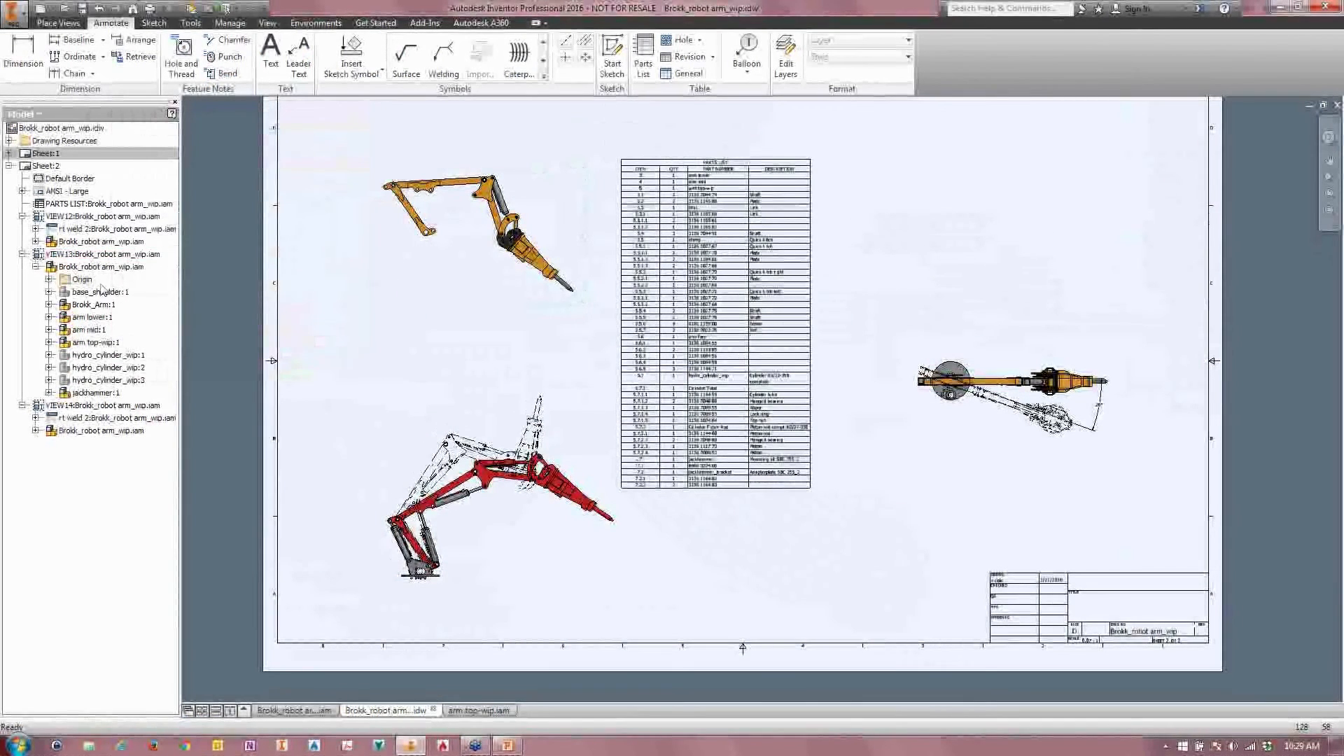
Step: Check which component options are available for Brokk_Arm in the orange side view, and review that view's settings again
click(406, 246)
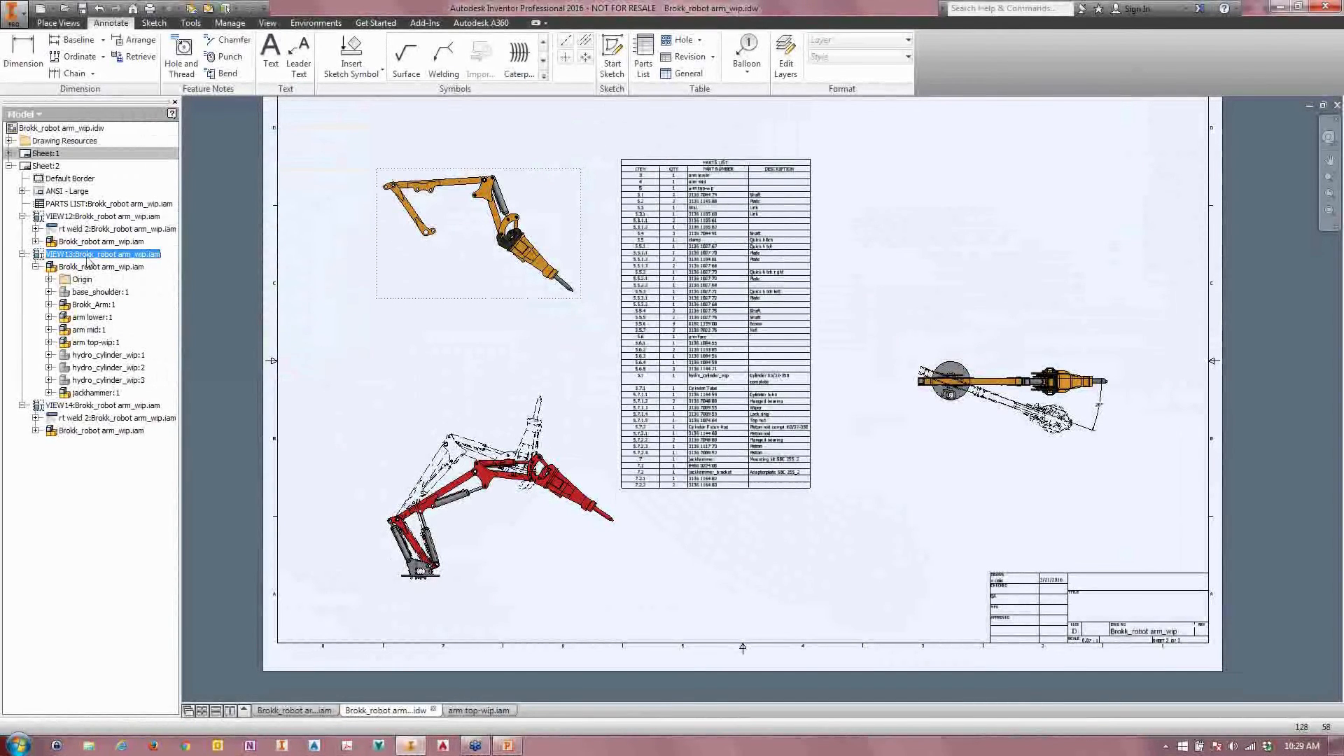
right_click(64, 306)
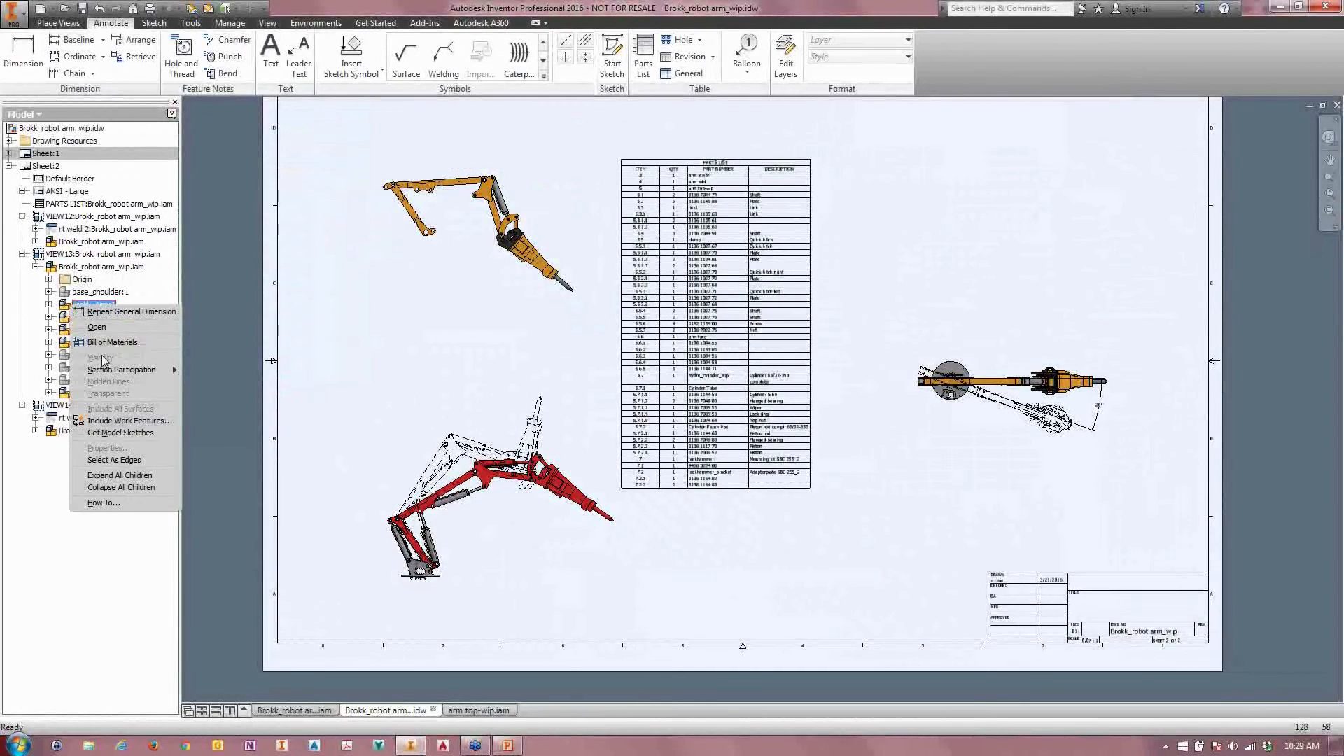
click(413, 269)
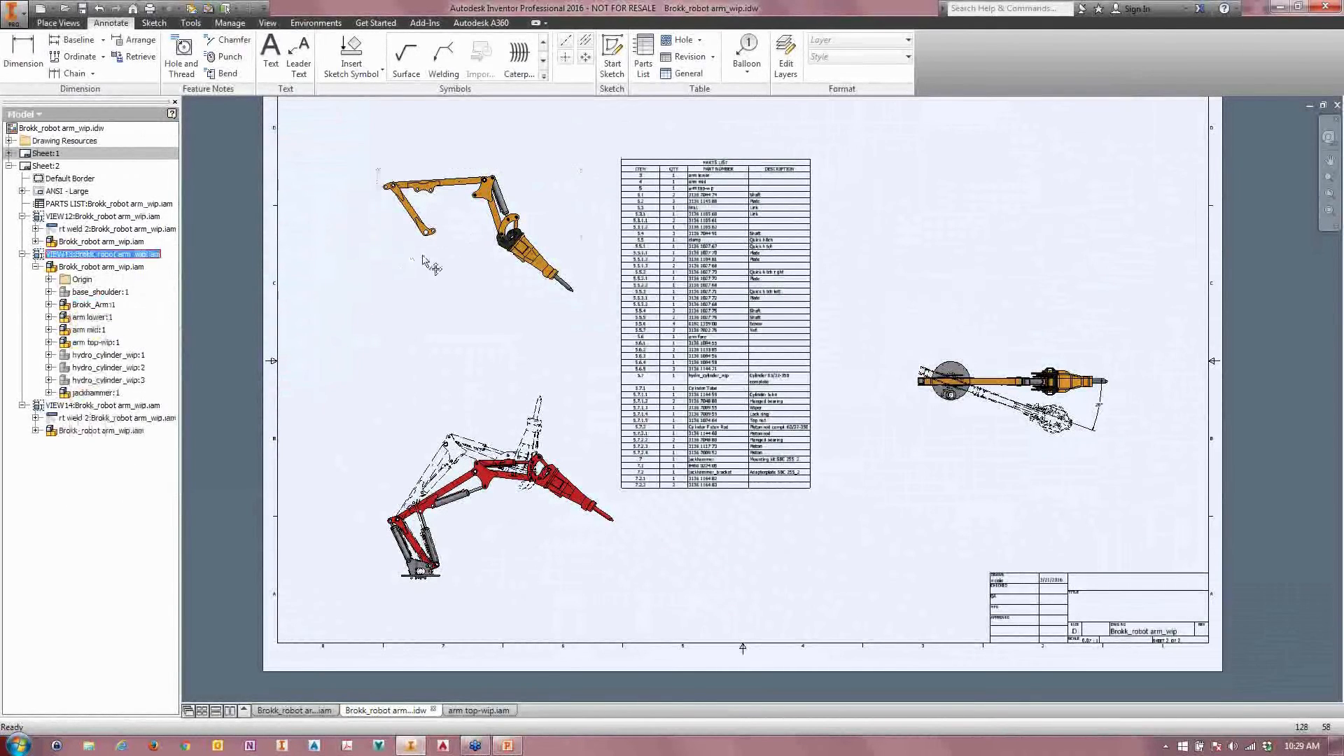
double_click(427, 265)
click(357, 361)
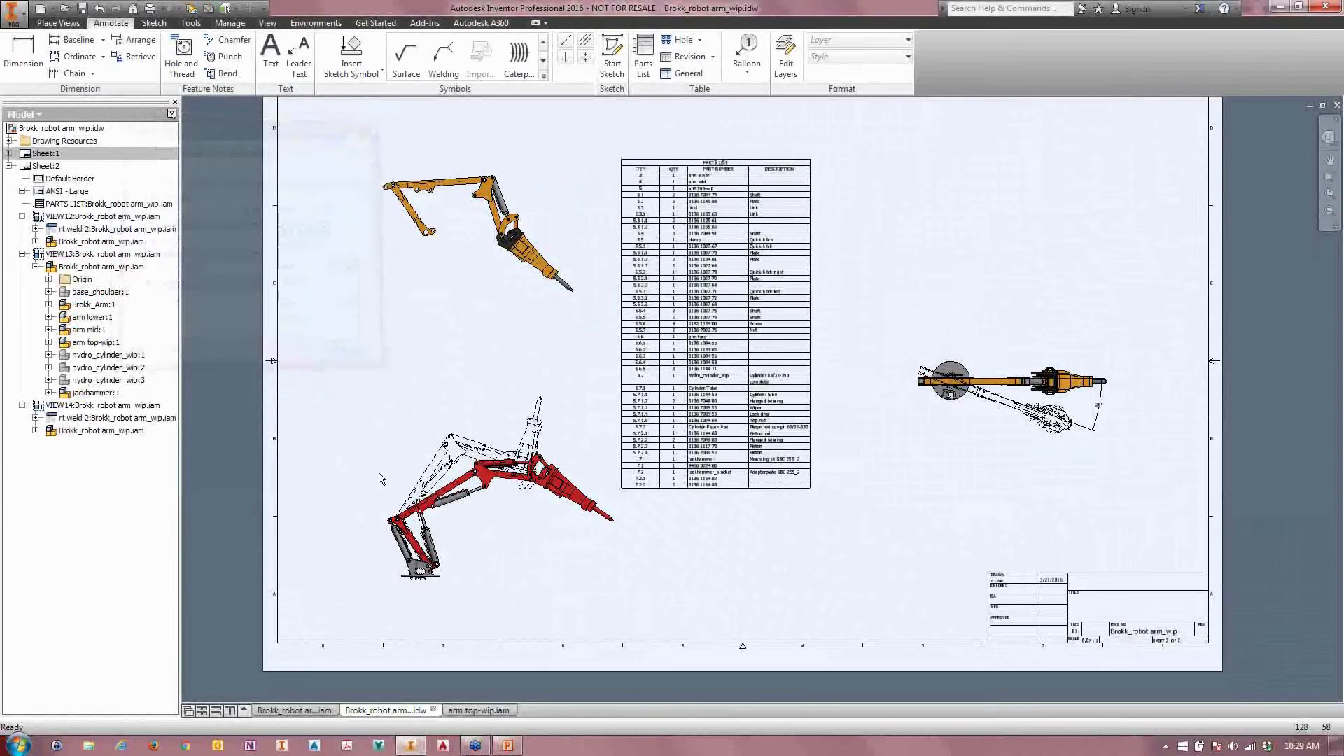
Step: List the red arm view's assembly components and check which visibility and display options are available for arm lower
click(410, 474)
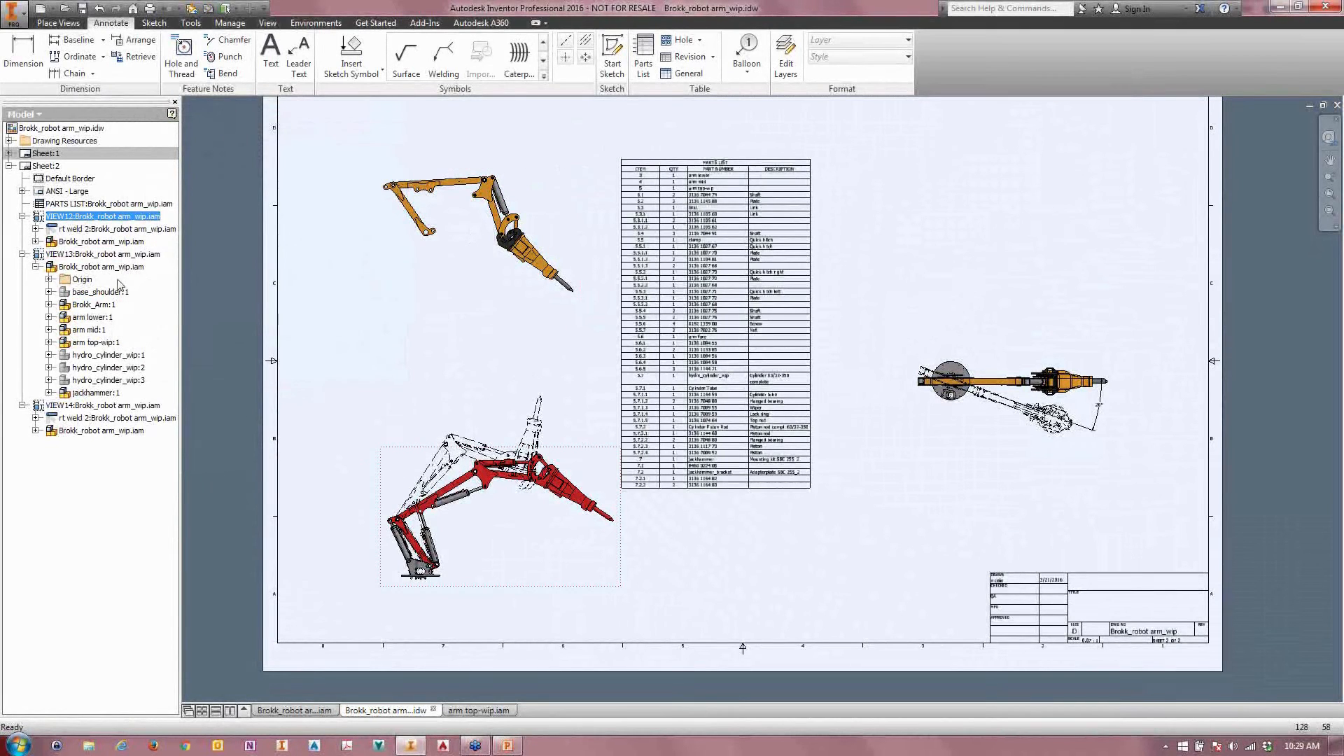
click(60, 242)
click(35, 242)
click(80, 292)
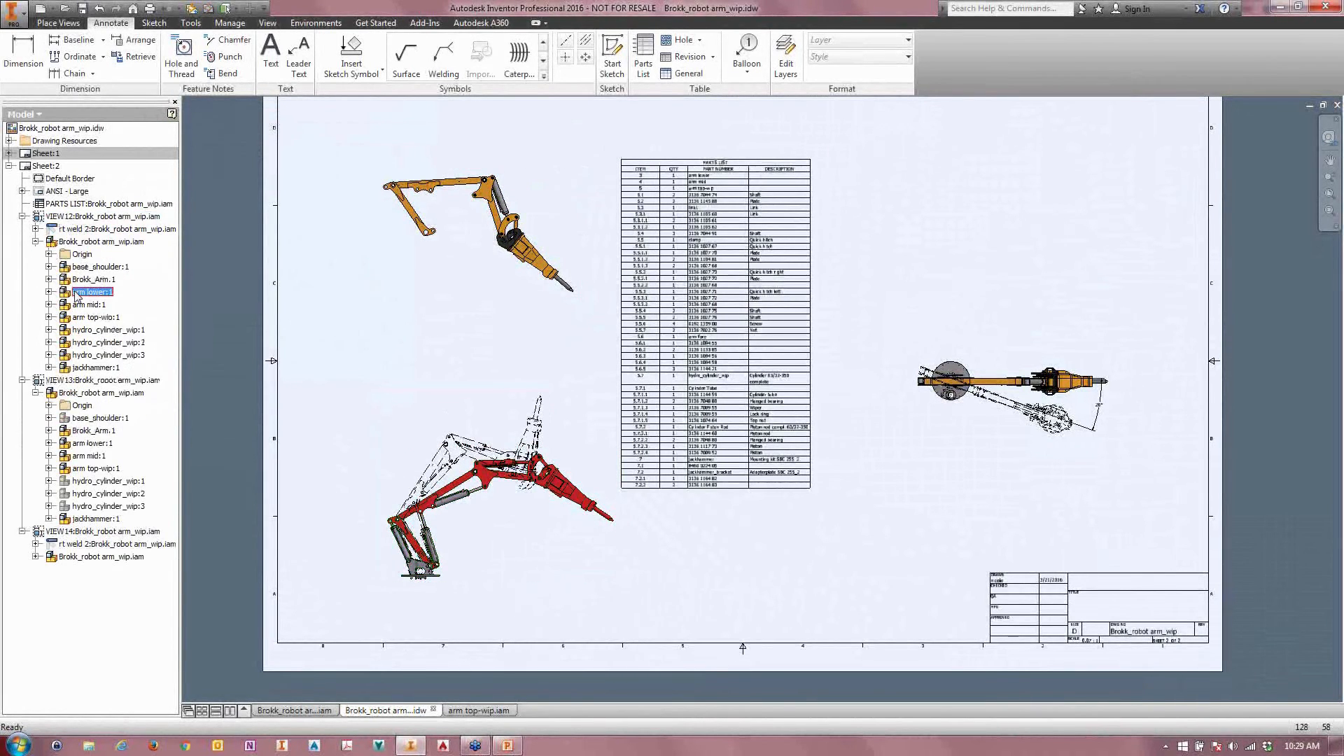
right_click(77, 293)
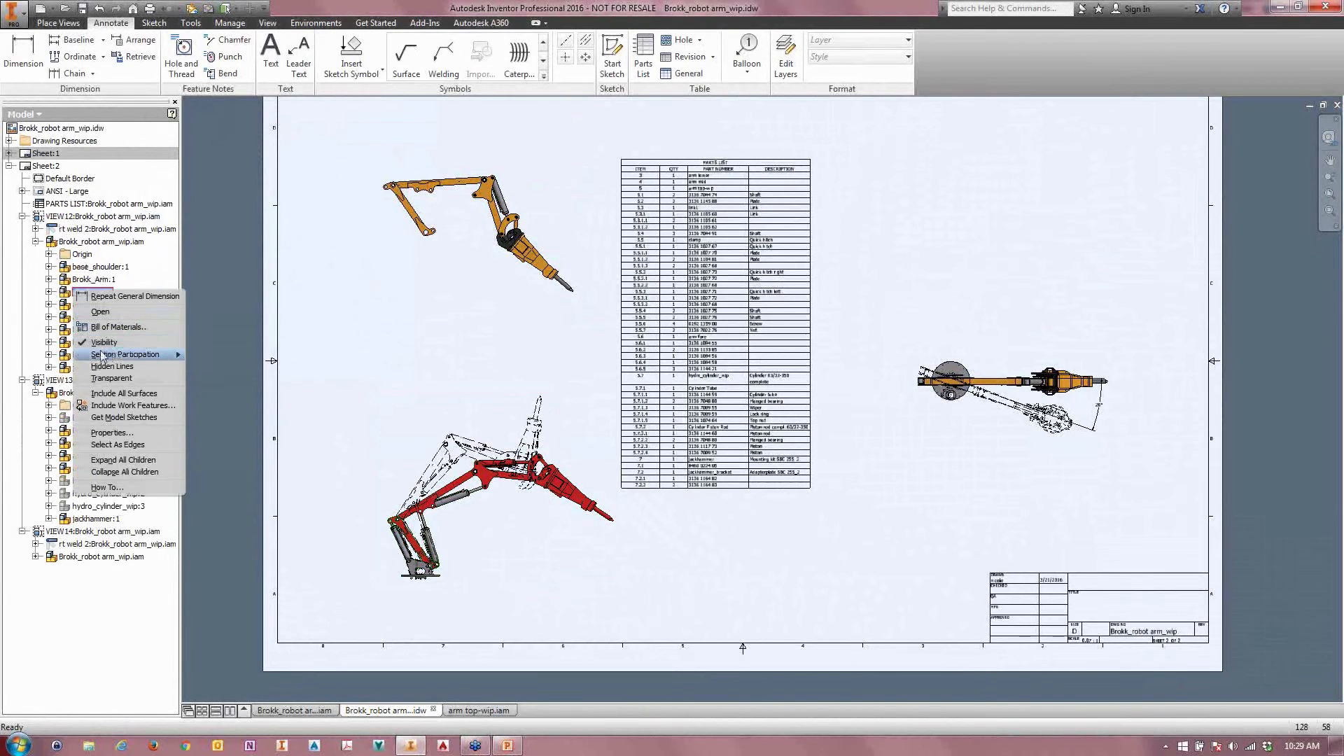
click(246, 342)
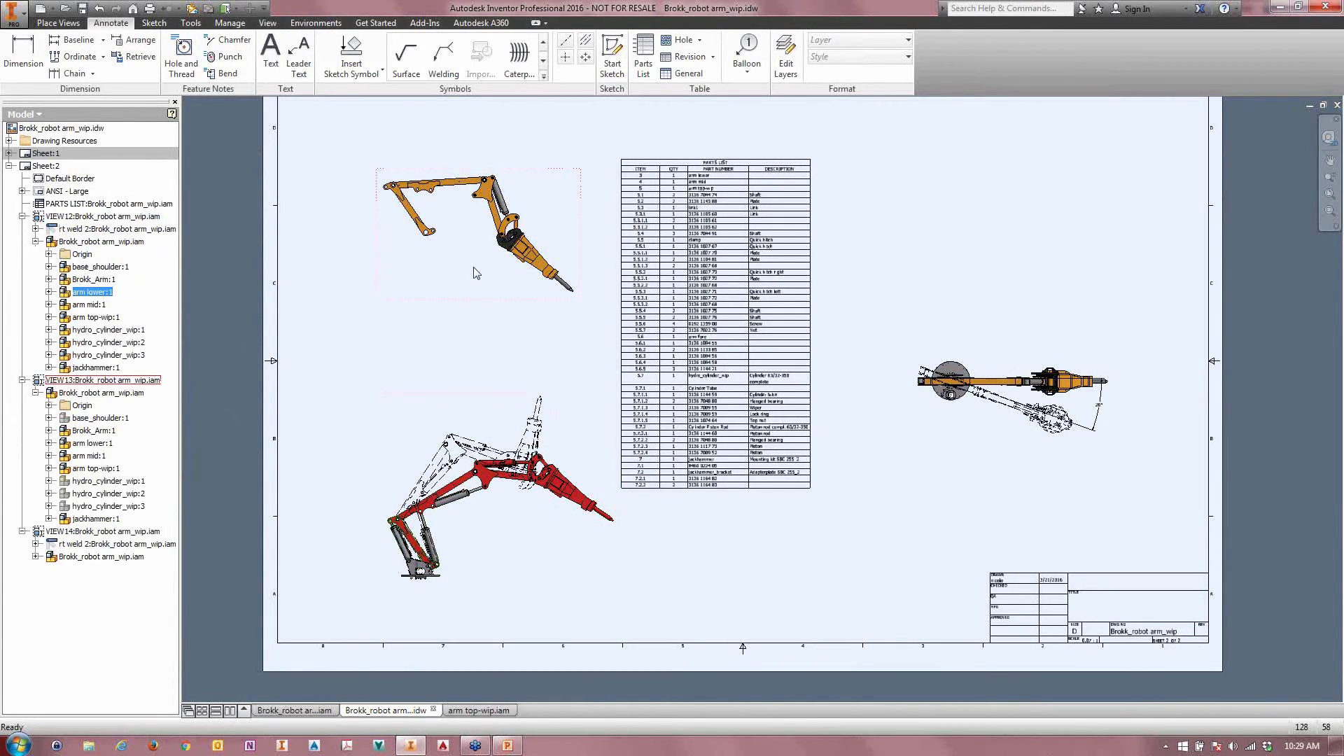